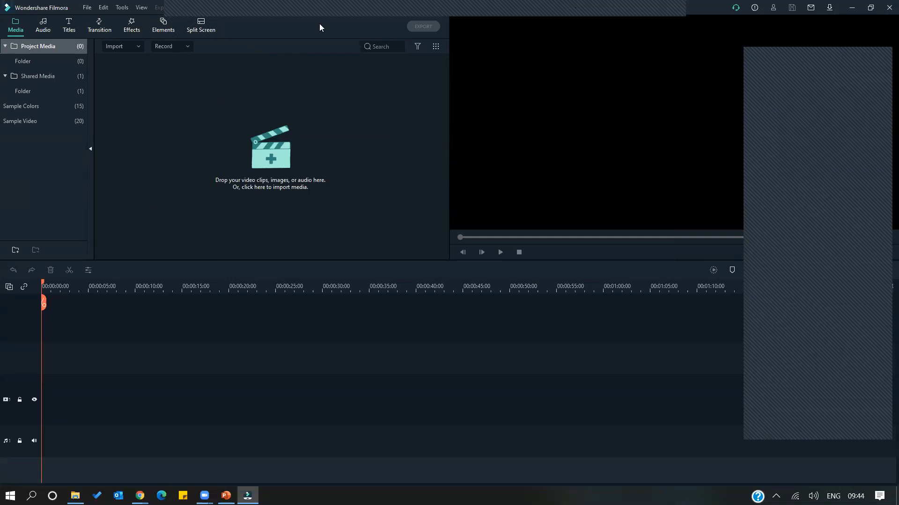
click(69, 25)
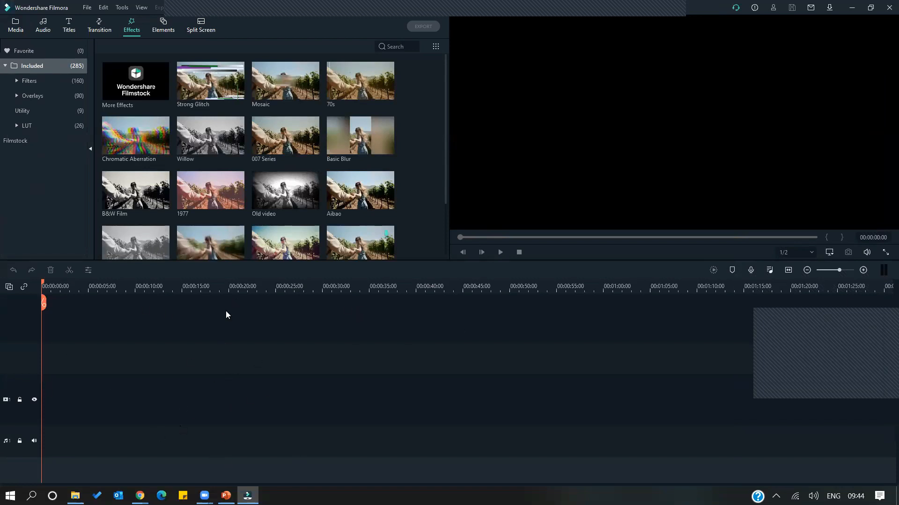
mouse_move(118, 199)
click(15, 26)
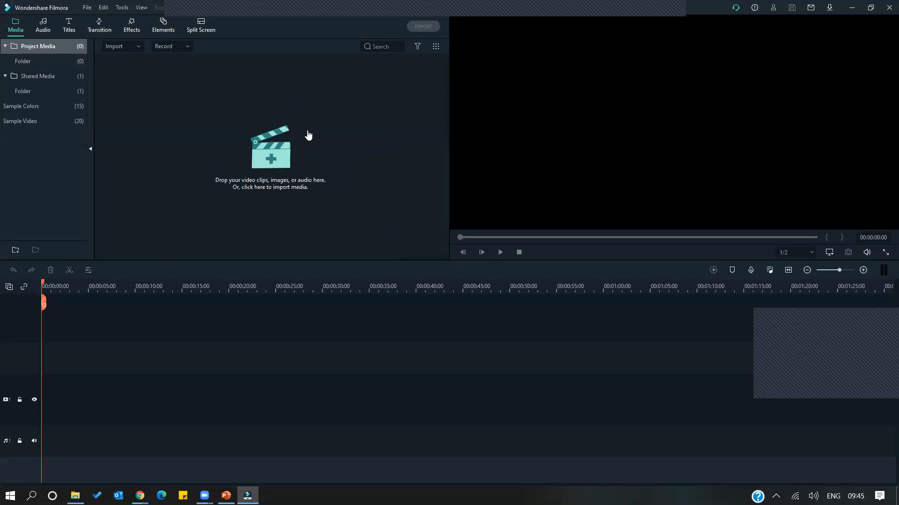
click(272, 161)
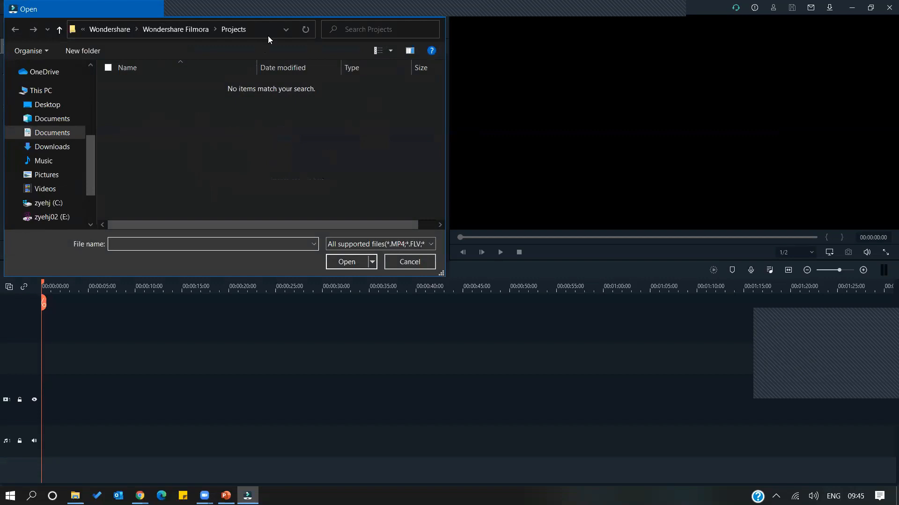
drag(252, 12, 256, 37)
click(439, 33)
Switch to the File Explorer window of the PD folder and place it beside Filmora's media library
key(alt+Tab)
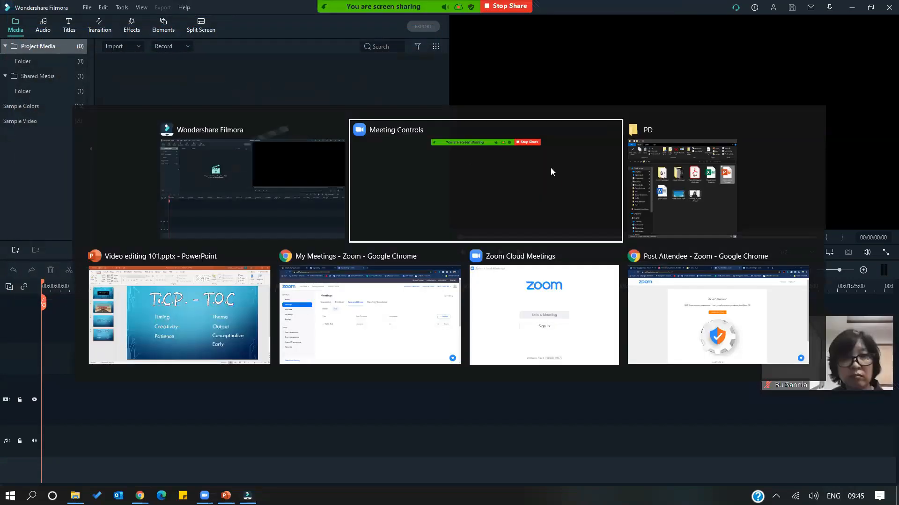
click(684, 221)
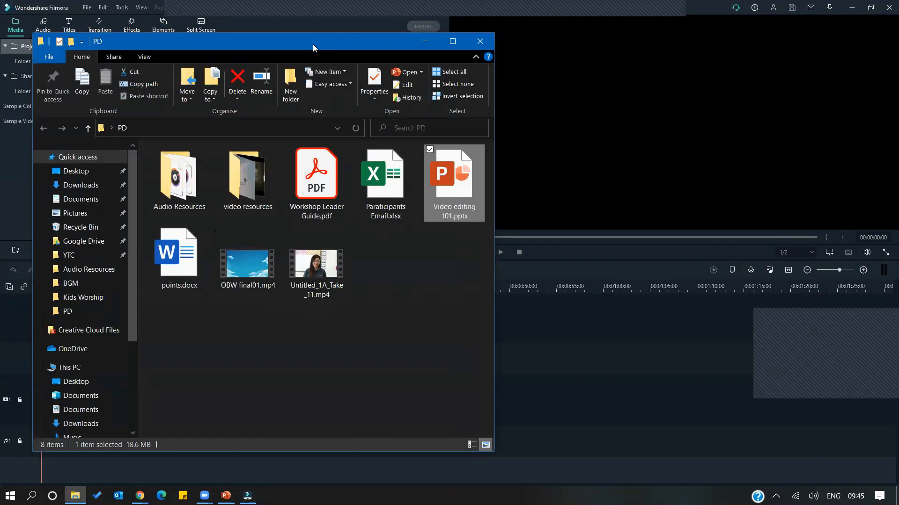
drag(312, 44, 668, 37)
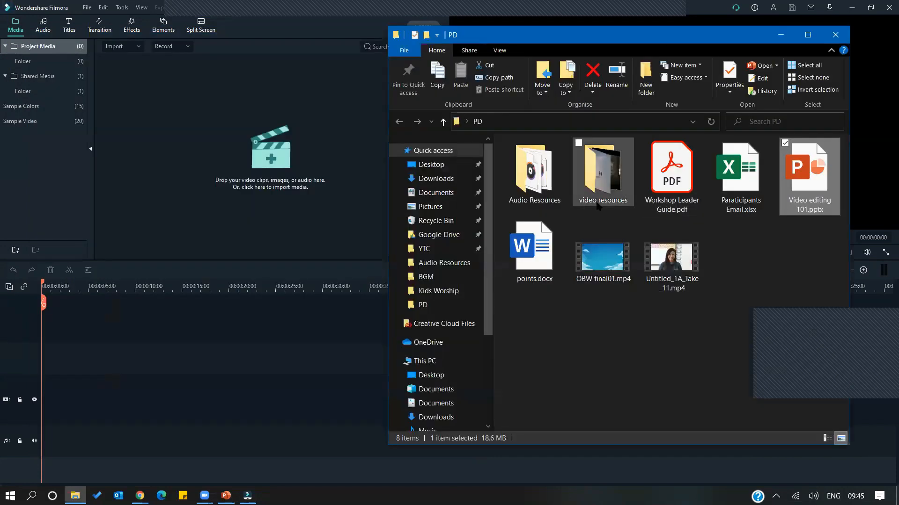
Import all 13 files from the video resources folder into the project media and dismiss the proxy file prompt
double_click(597, 175)
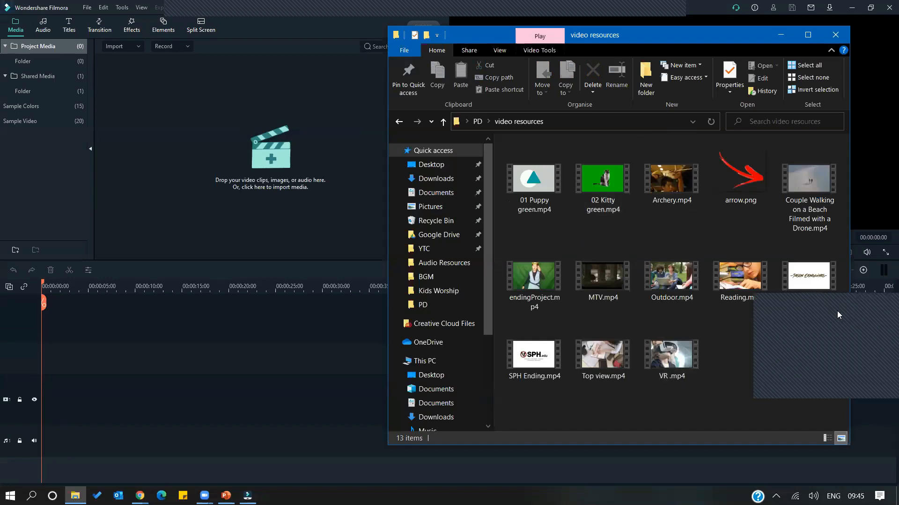
drag(531, 396, 819, 160)
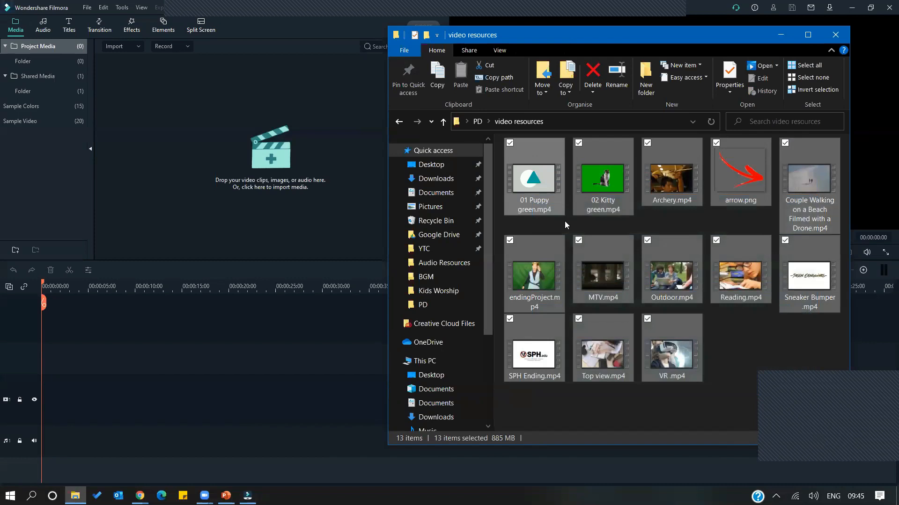
drag(544, 186, 227, 149)
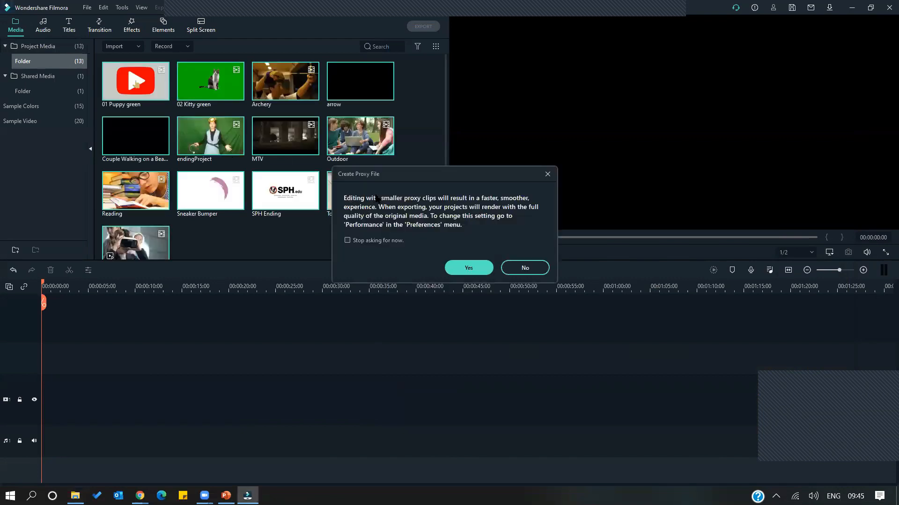
click(548, 174)
click(514, 262)
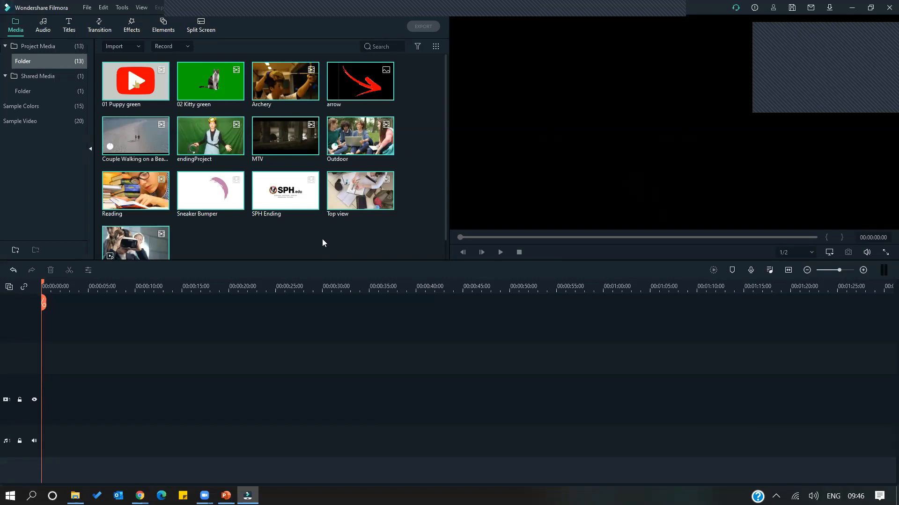
Raise the system volume for clip playback
click(803, 22)
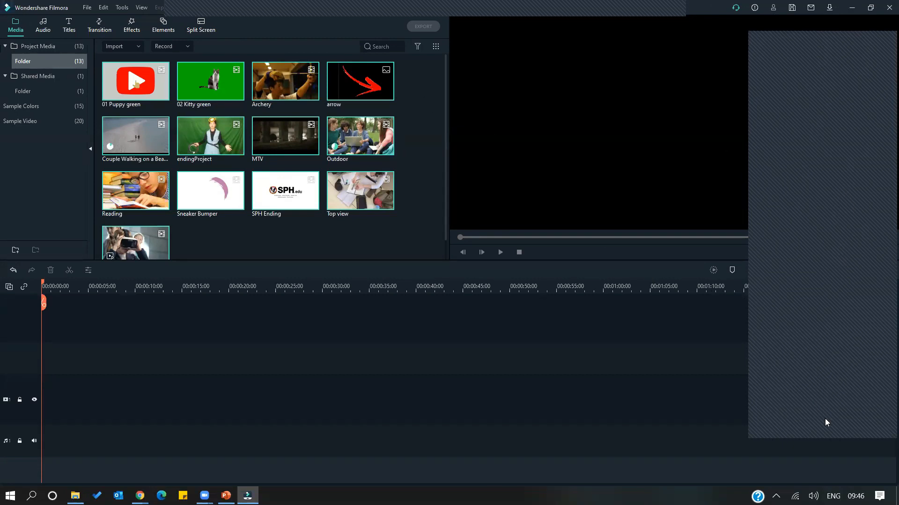
key(XF86AudioRaiseVolume)
key(XF86AudioRaiseVolume)
key(XF86AudioRaiseVolume)
key(XF86AudioRaiseVolume)
key(XF86AudioRaiseVolume)
key(XF86AudioRaiseVolume)
key(XF86AudioRaiseVolume)
key(XF86AudioRaiseVolume)
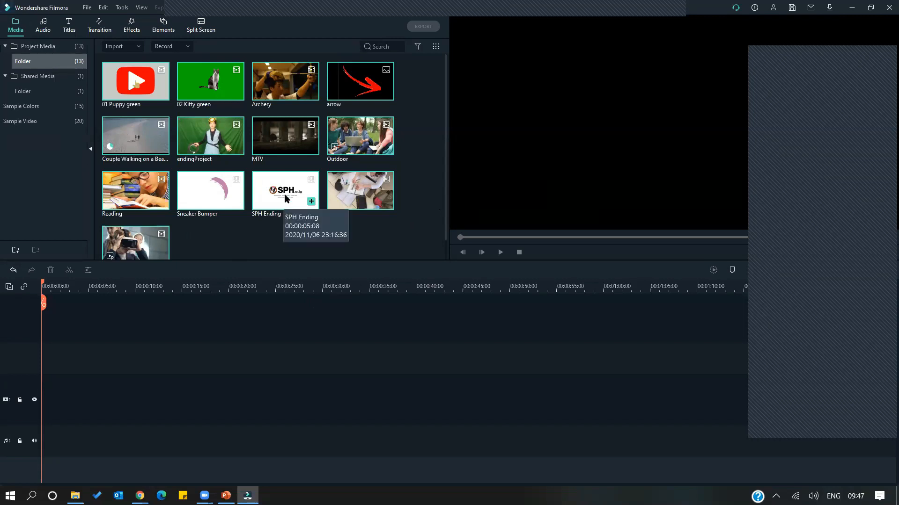
Load the SPH Ending clip in the preview and place it at the start of the first video track
click(291, 211)
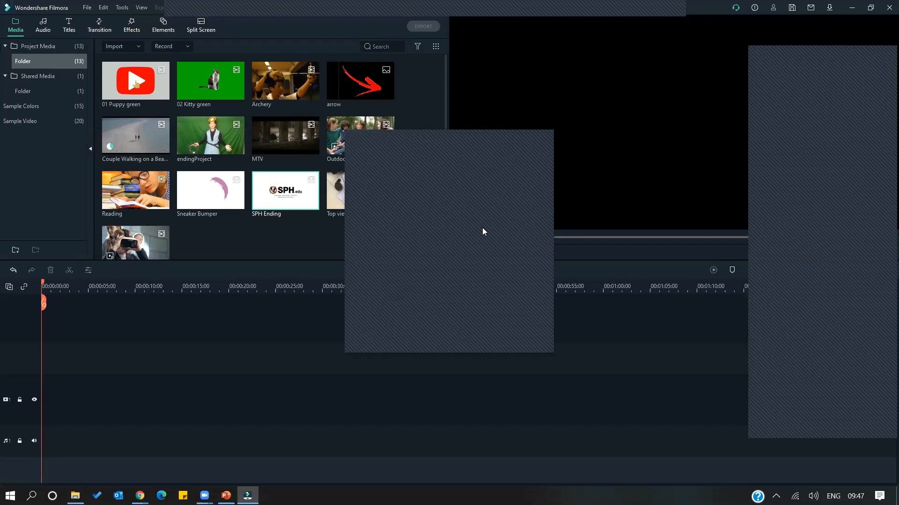
click(538, 135)
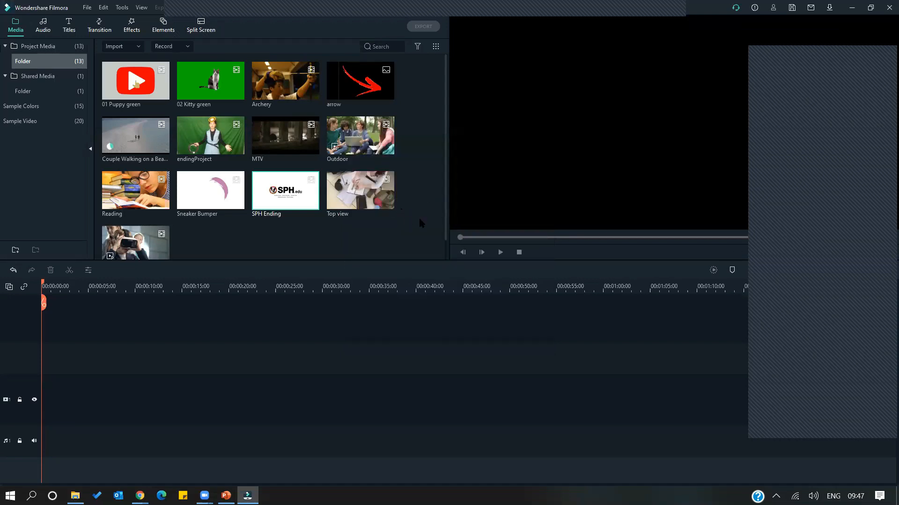
mouse_move(303, 216)
mouse_move(279, 191)
double_click(292, 189)
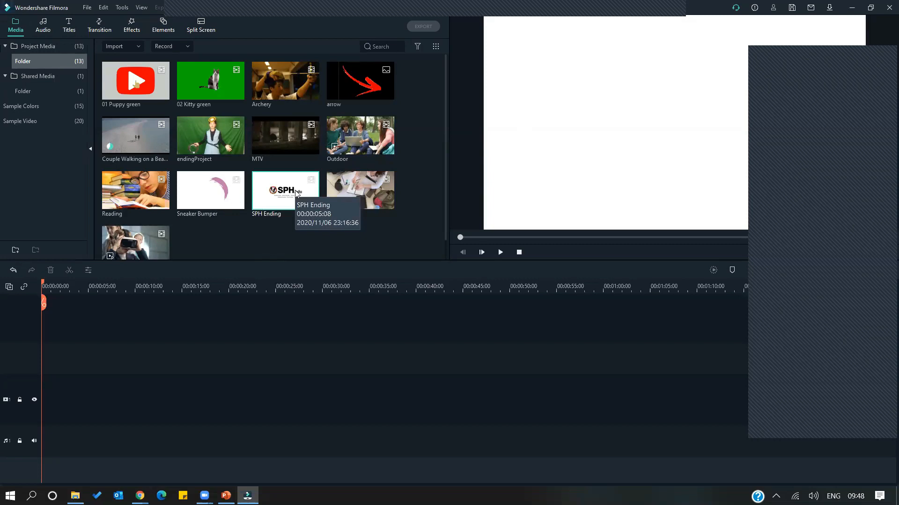
drag(285, 193, 175, 286)
drag(112, 355, 50, 409)
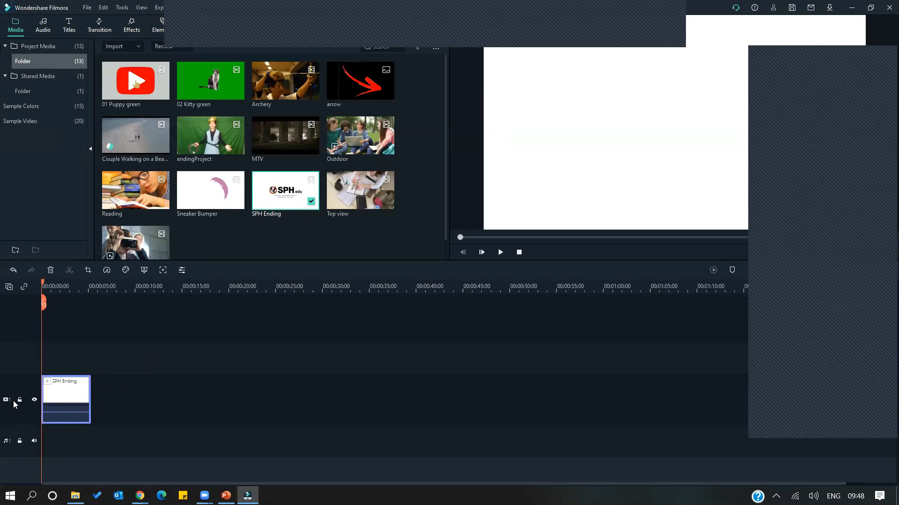
click(9, 287)
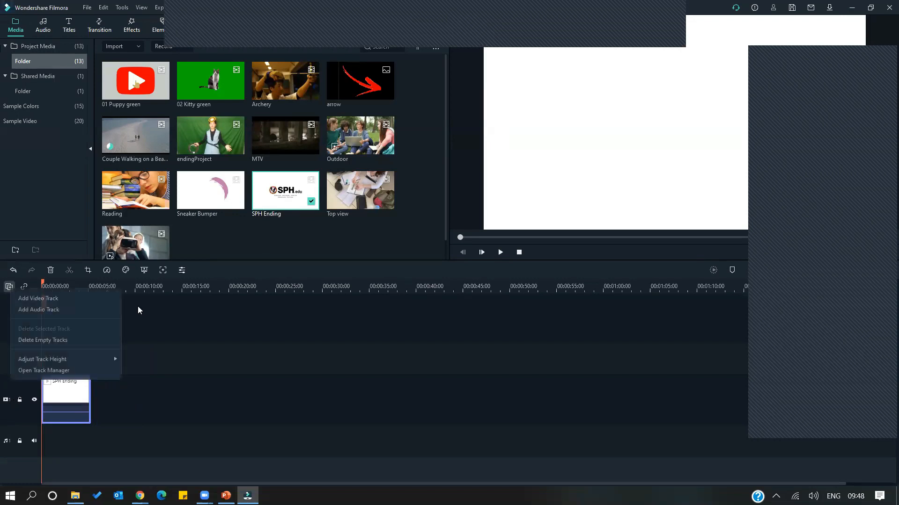
click(156, 317)
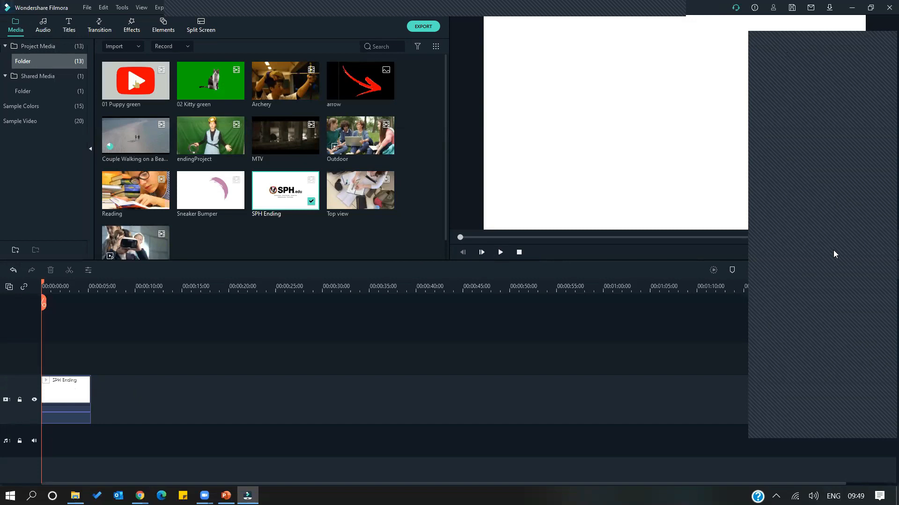
Play the SPH Ending clip on the timeline, replay it from the beginning and pause partway through
key(space)
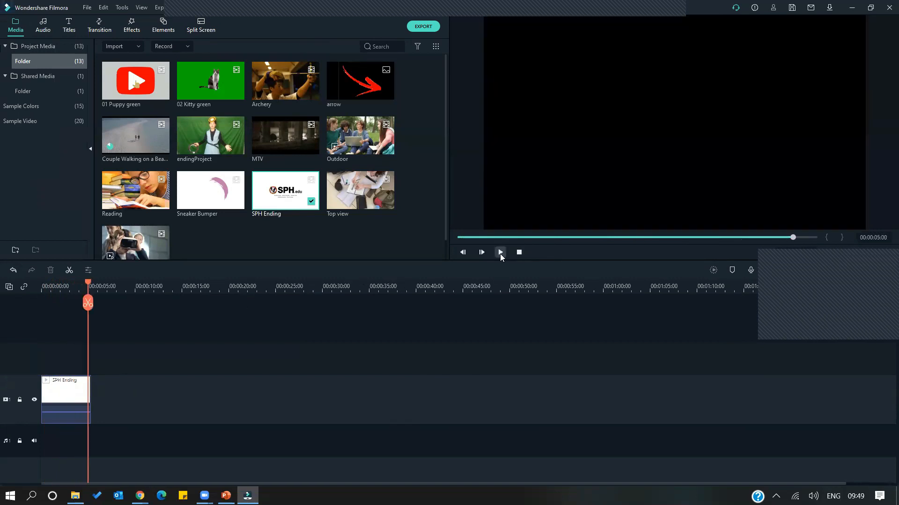
drag(88, 282, 40, 282)
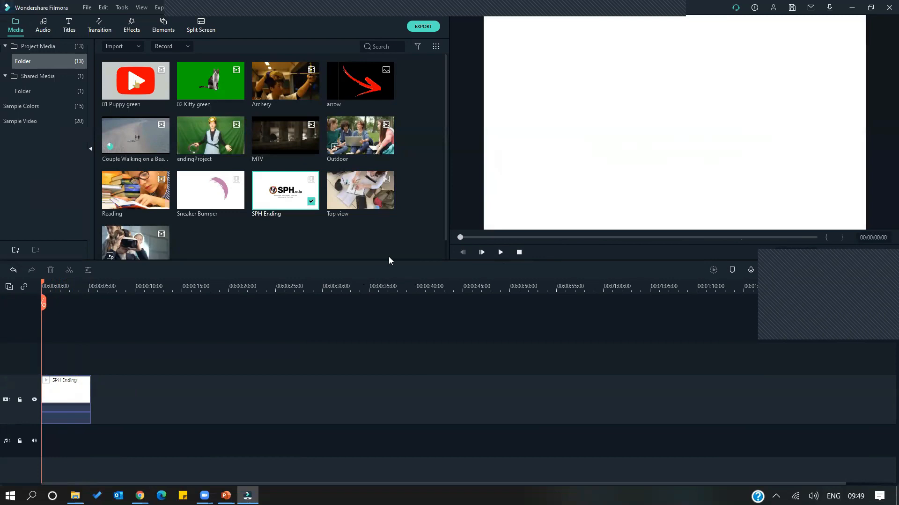
click(500, 252)
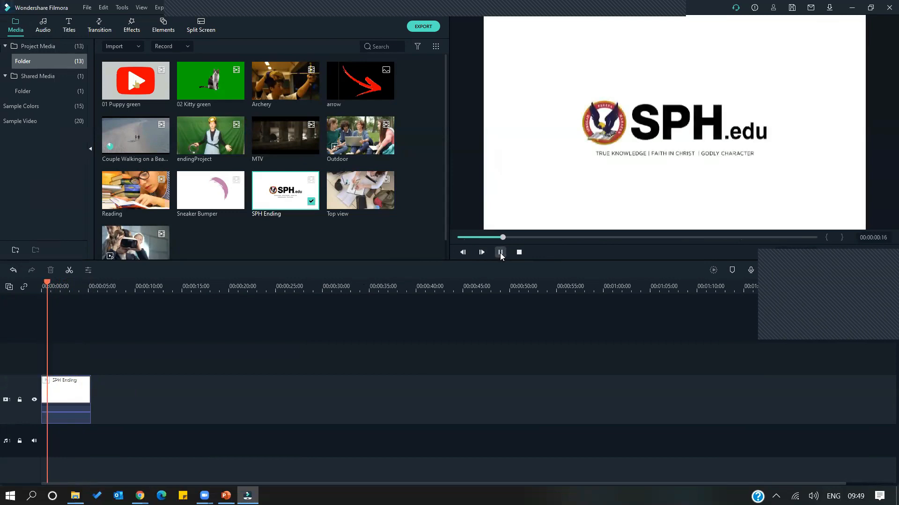
key(space)
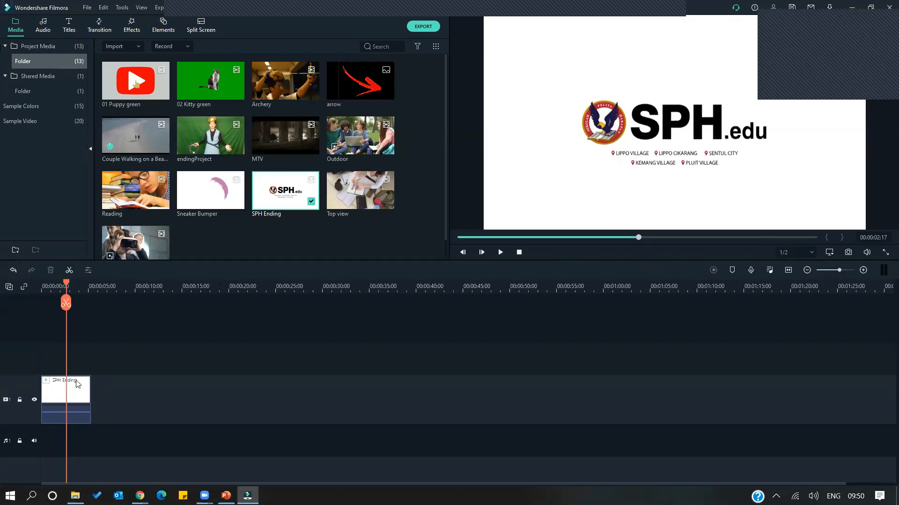
Zoom the timeline in and out to examine the SPH Ending clip at different time scales
click(864, 273)
click(864, 273)
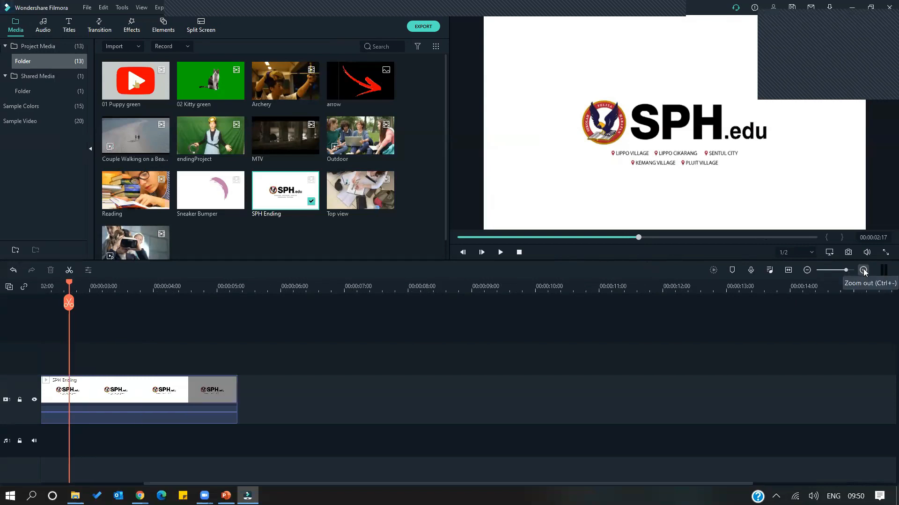
click(864, 273)
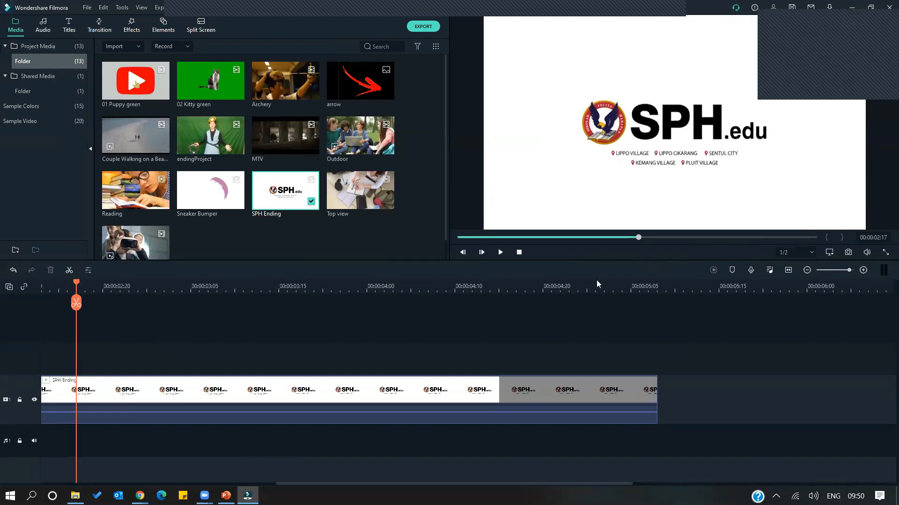
click(807, 270)
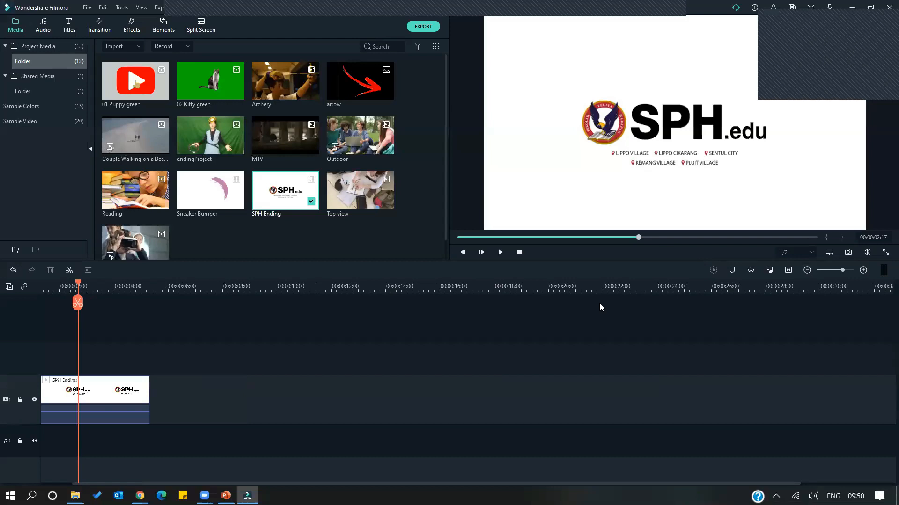
click(807, 270)
click(863, 270)
click(863, 270)
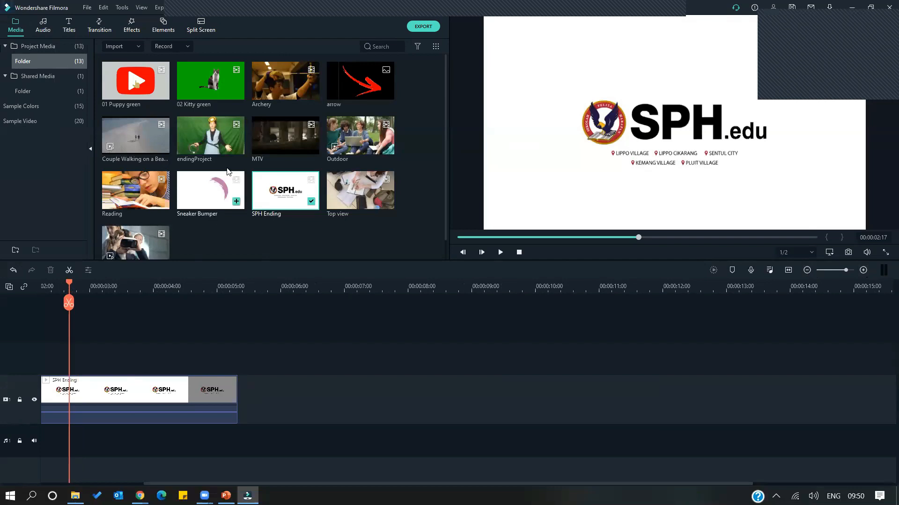
Preview the Sneaker Bumper clip and place it directly after SPH Ending on the first video track
mouse_move(236, 209)
mouse_move(190, 196)
click(207, 194)
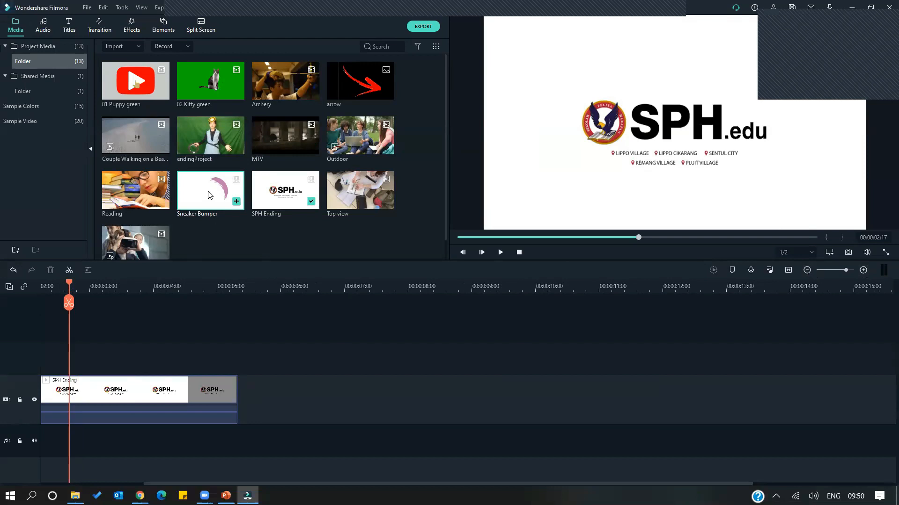
double_click(208, 194)
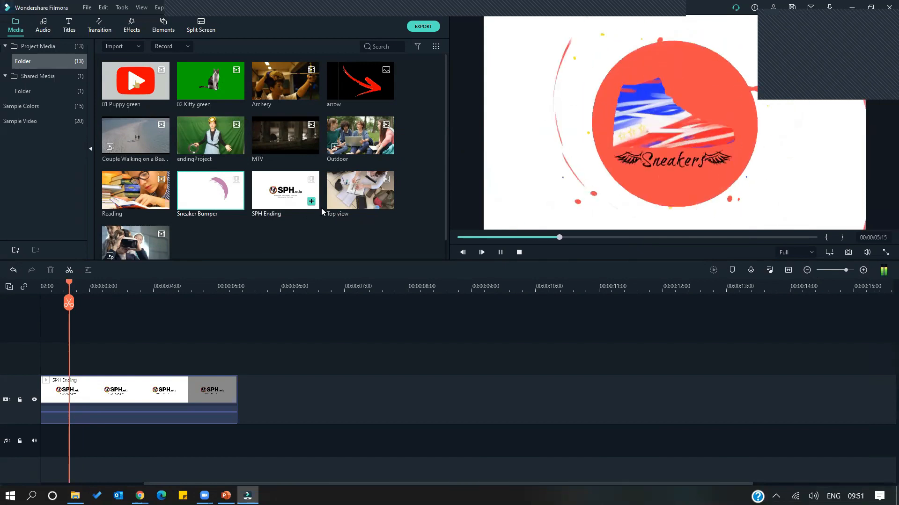
key(space)
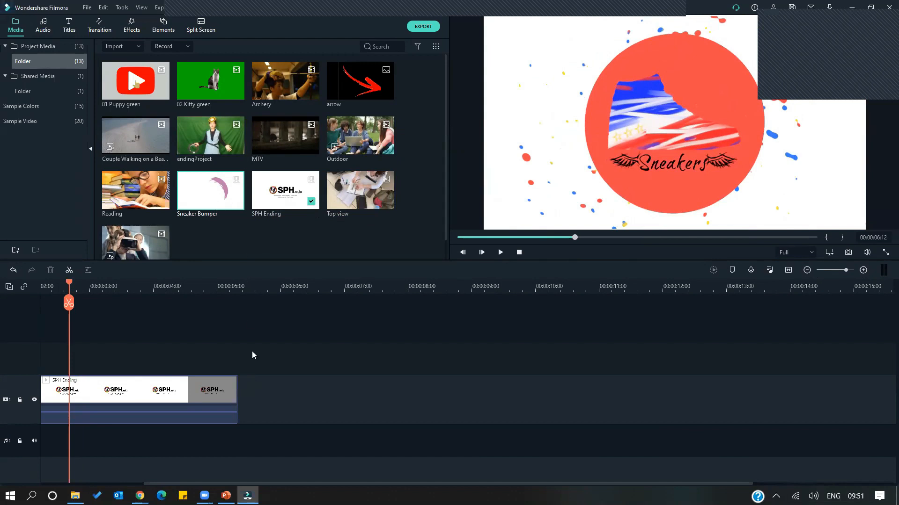
drag(211, 199, 239, 399)
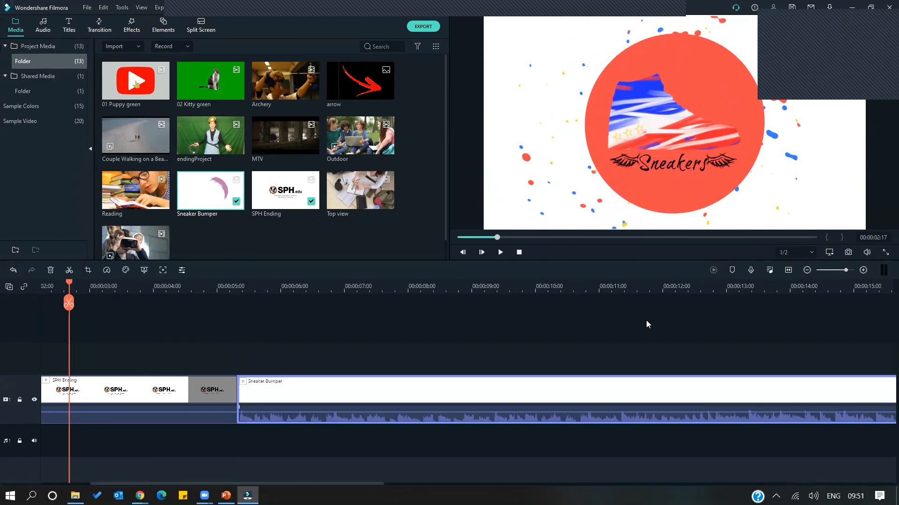
Play the timeline from SPH Ending into Sneaker Bumper and pause partway through the second clip
click(807, 270)
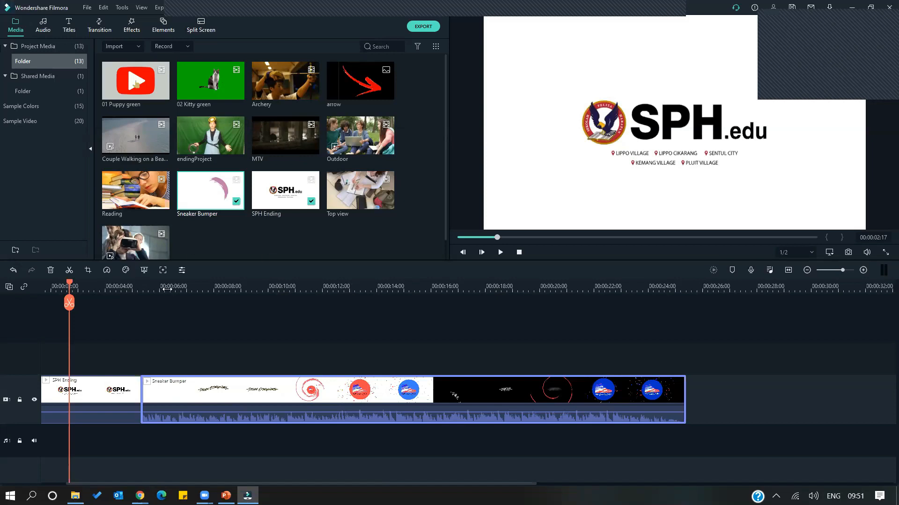
click(501, 253)
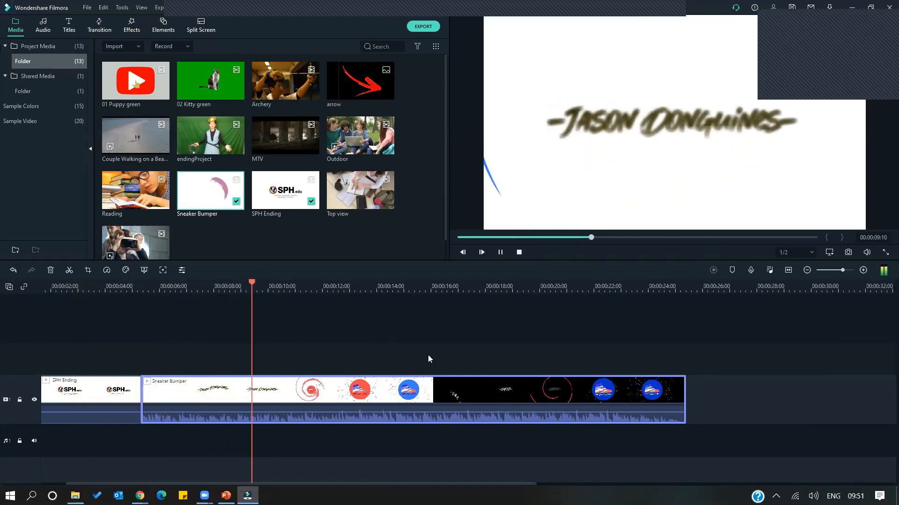
key(space)
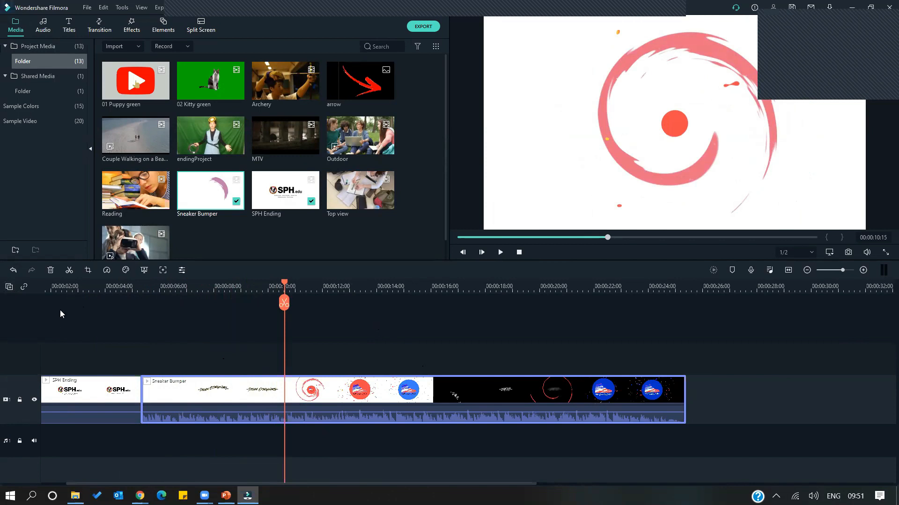
Add a second video track to the timeline
click(9, 286)
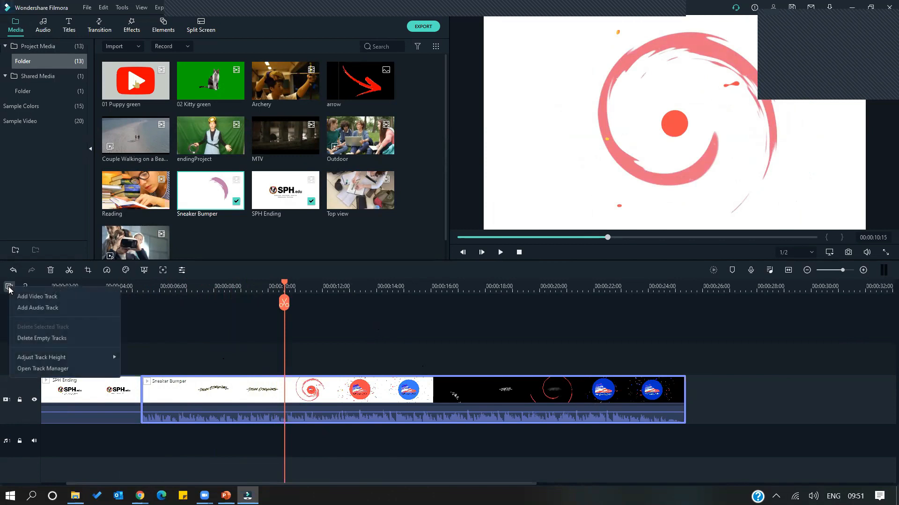
click(41, 298)
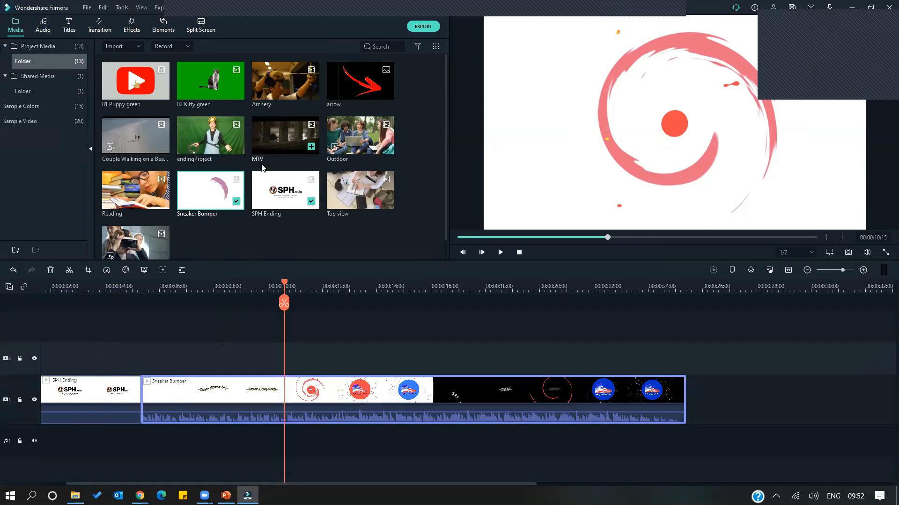
Place the Outdoor clip on the second video track, starting at about 3 seconds, above SPH Ending and Sneaker Bumper
click(364, 143)
drag(355, 143, 80, 368)
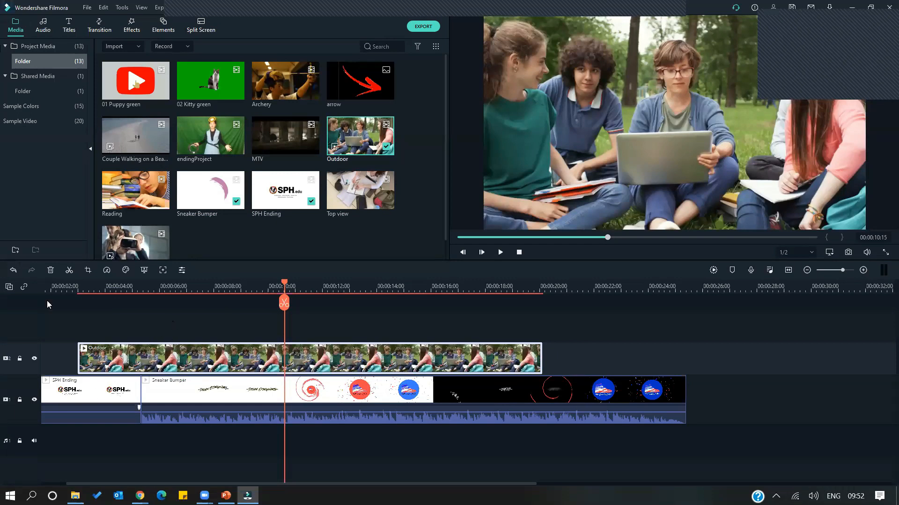
Play the timeline from just before the Outdoor clip and skip ahead to check how the upper track covers the lower one
click(63, 286)
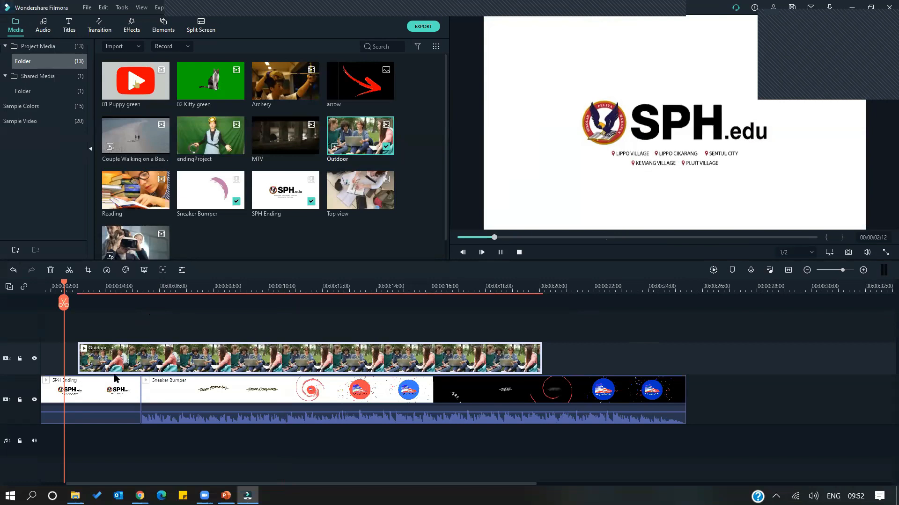
key(space)
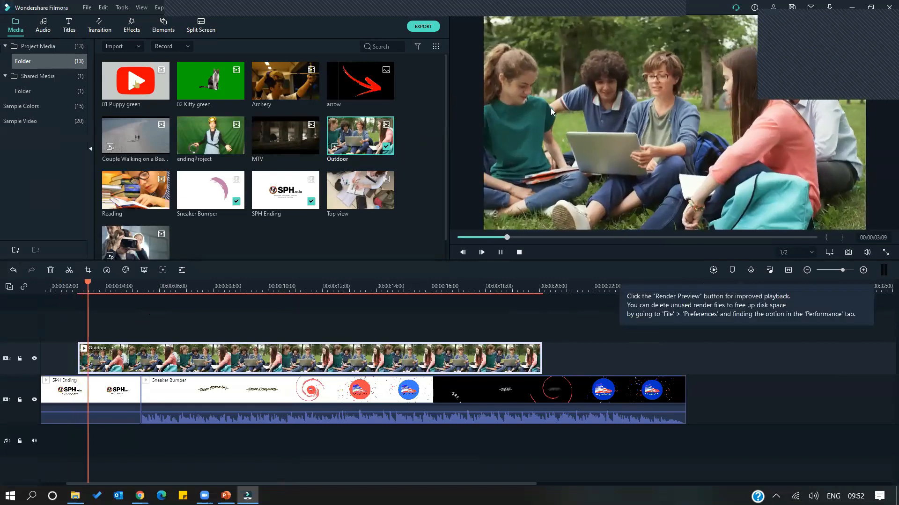
key(space)
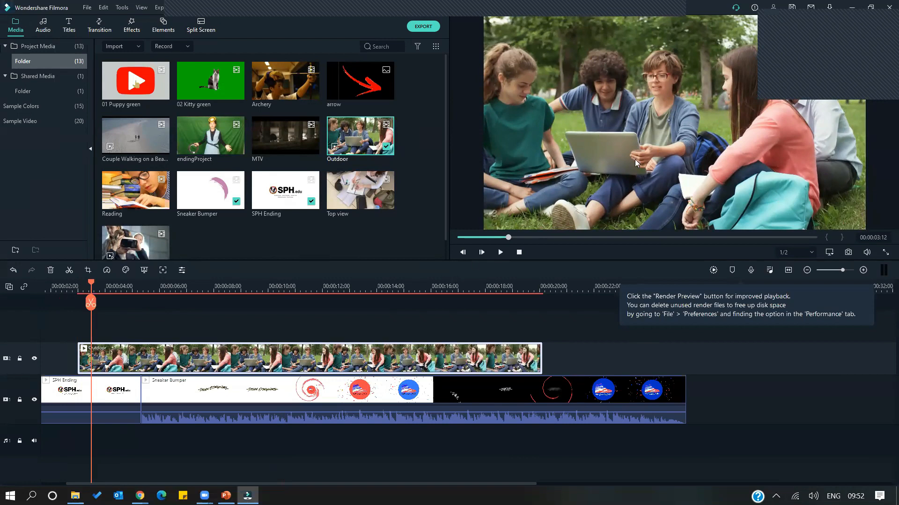
key(space)
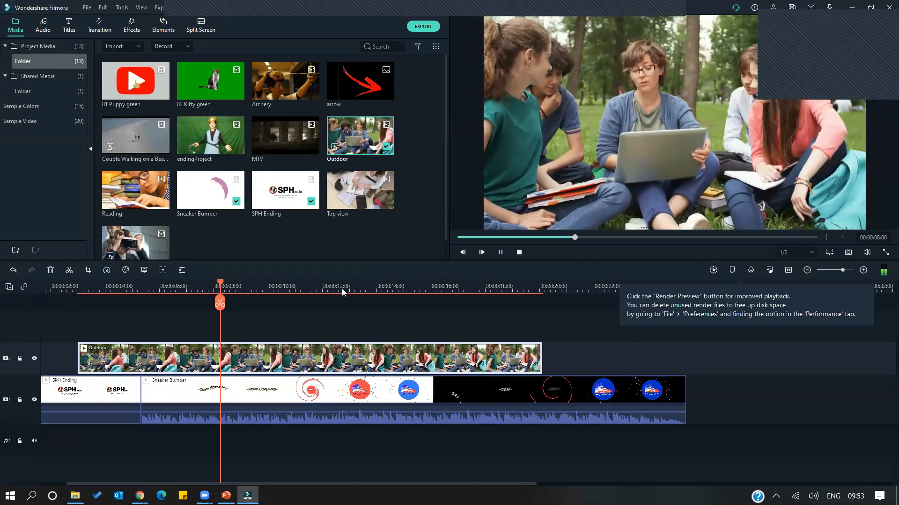
click(354, 287)
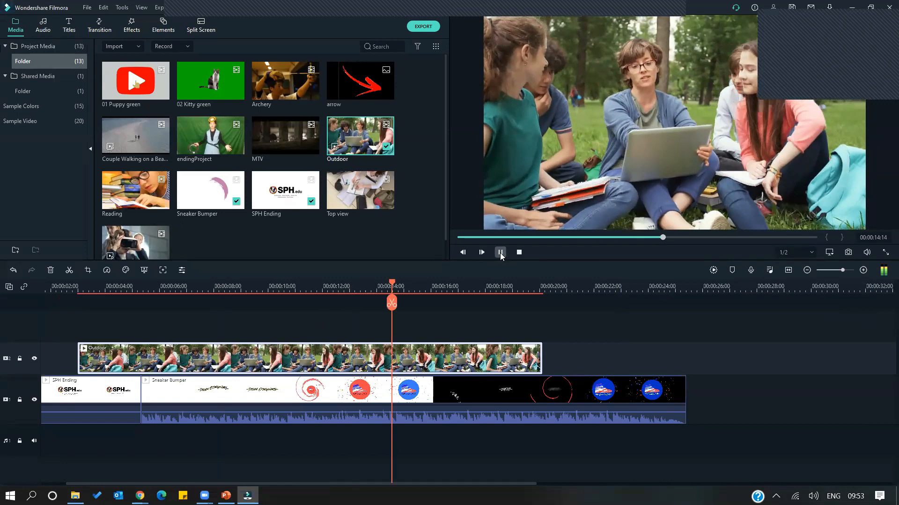
click(419, 284)
Shrink the Outdoor picture into the upper-left area of the frame at the 3-second mark, above the SPH logo
drag(335, 284, 58, 300)
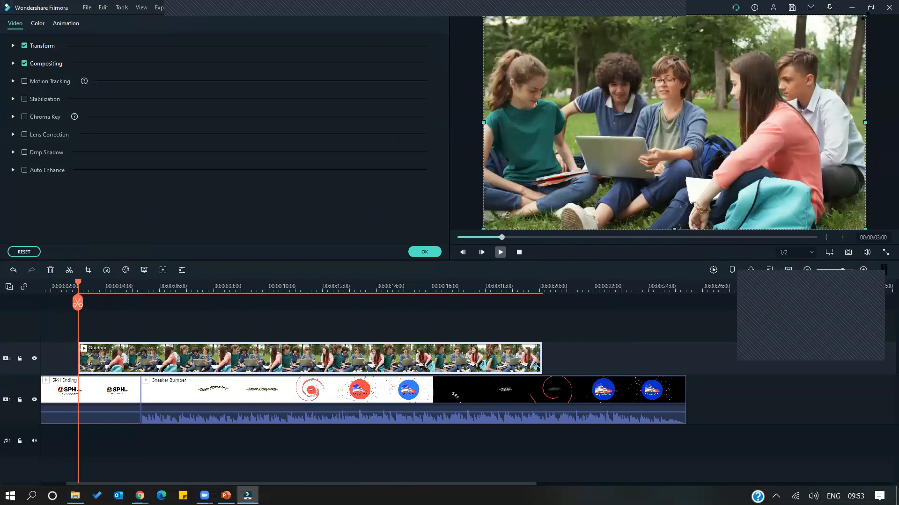
drag(864, 17, 576, 55)
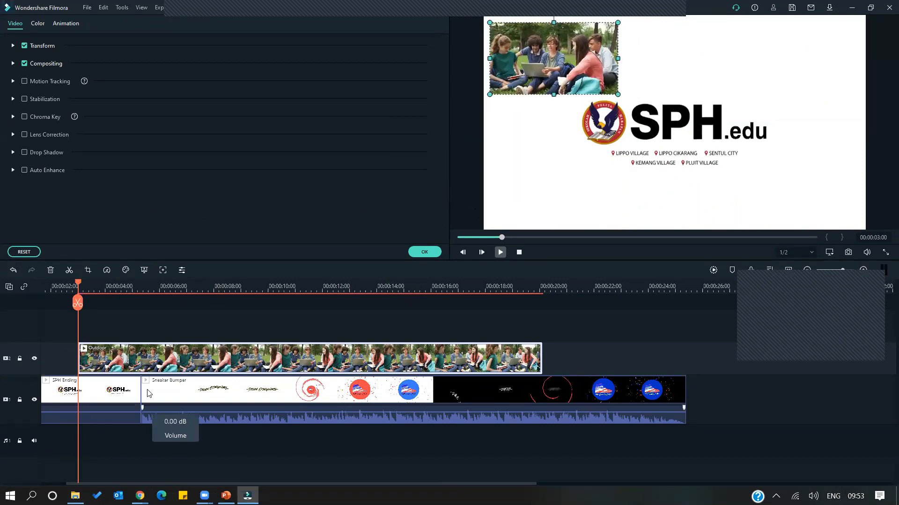
Move the Outdoor clip earlier to start at about 2 seconds and shift its picture slightly down and right in the frame
drag(78, 287, 35, 289)
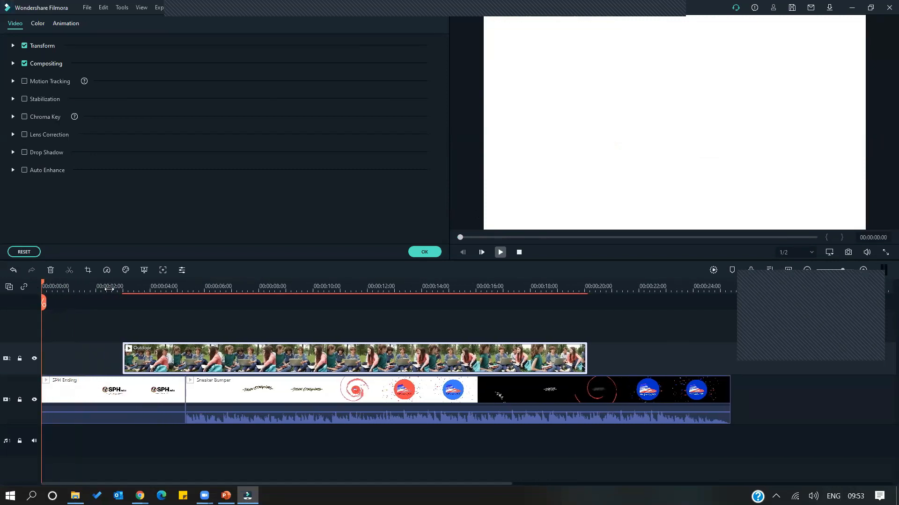
drag(165, 352, 138, 355)
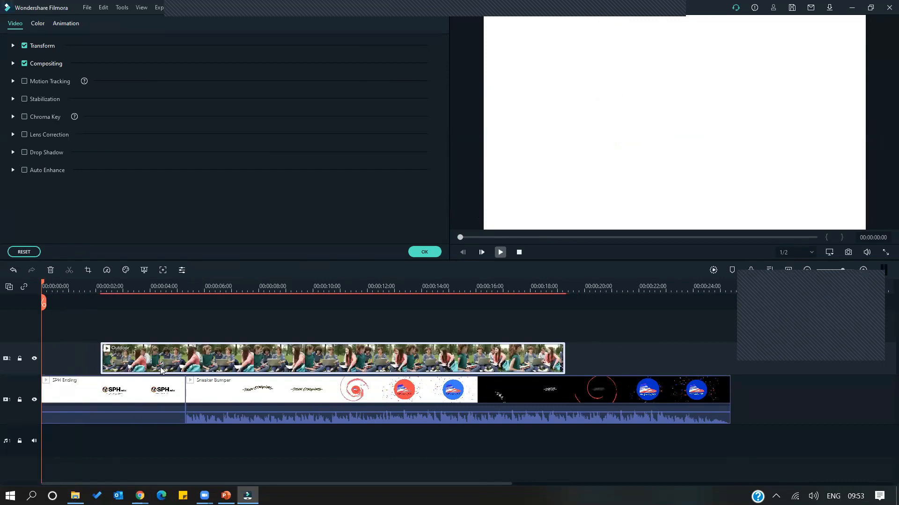
click(103, 285)
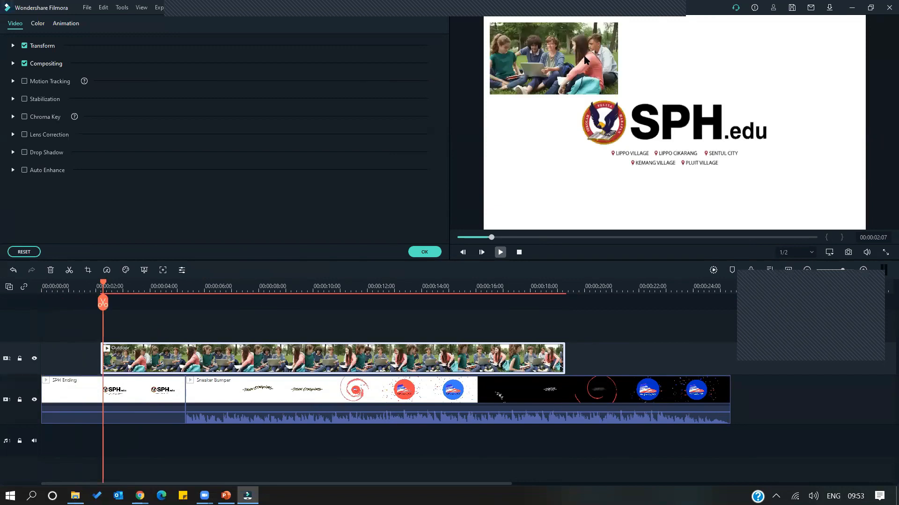
click(570, 56)
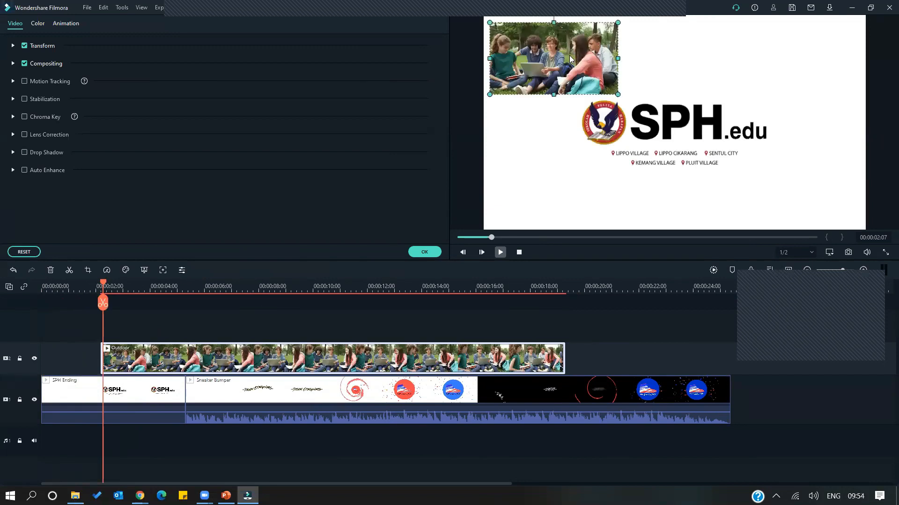
drag(570, 165, 582, 50)
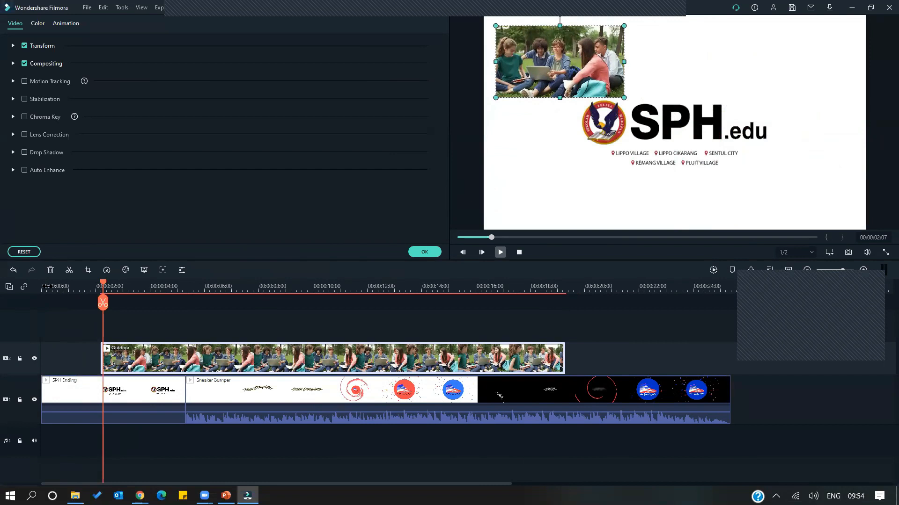
Play the timeline from near its start to review the picture-in-picture effect, pausing near the end of SPH Ending
click(49, 286)
key(space)
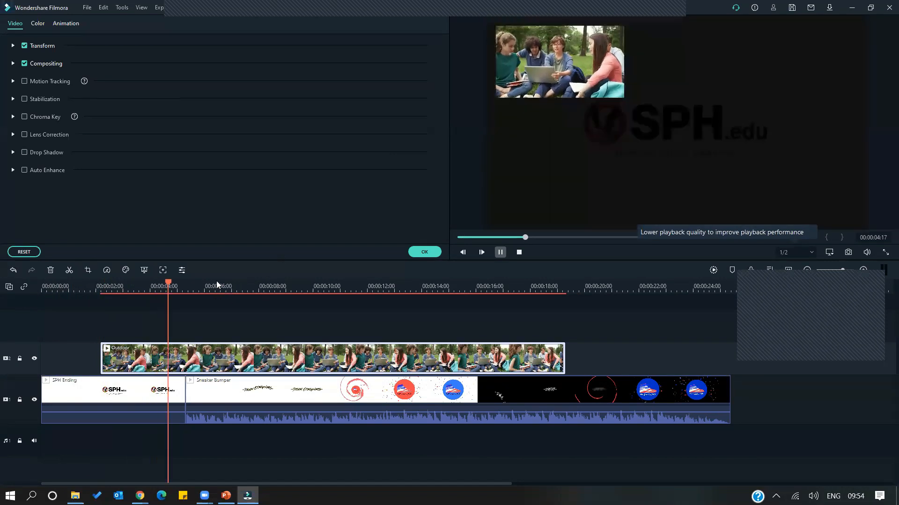
key(space)
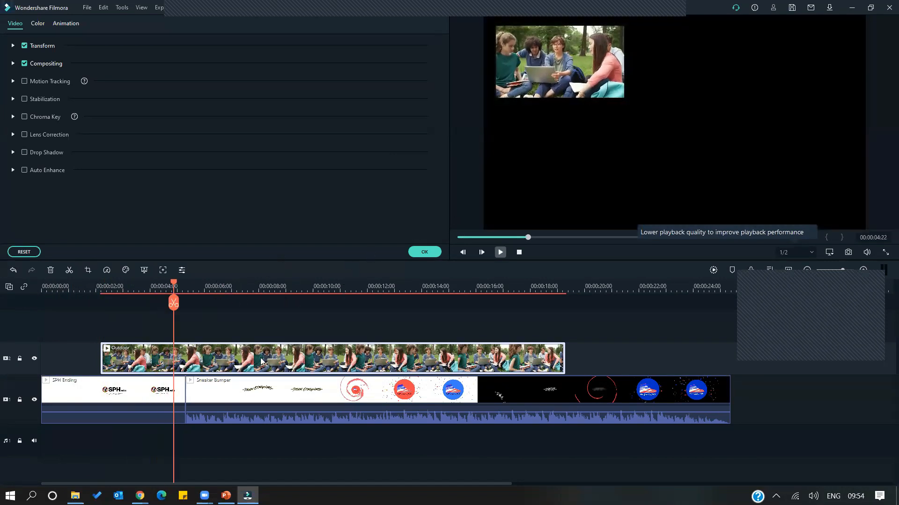
Shrink the SPH Ending picture into the upper-right corner of the frame
click(563, 66)
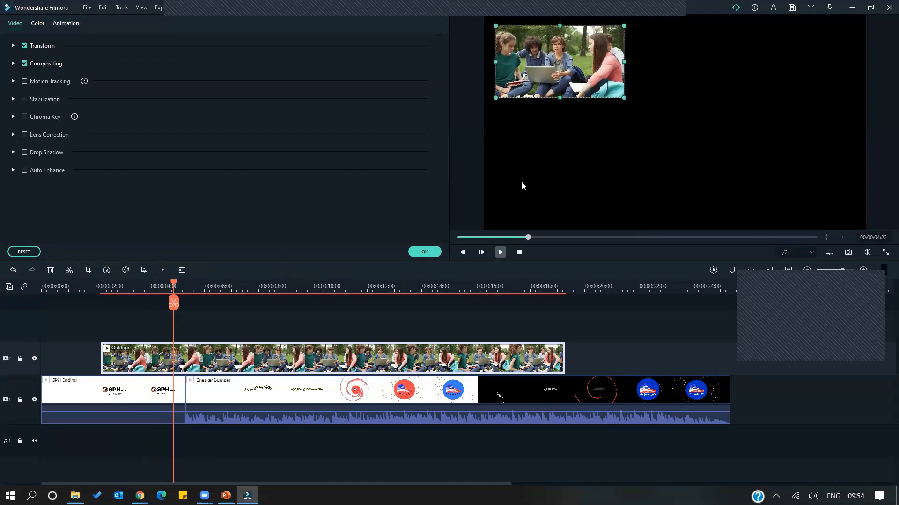
click(149, 394)
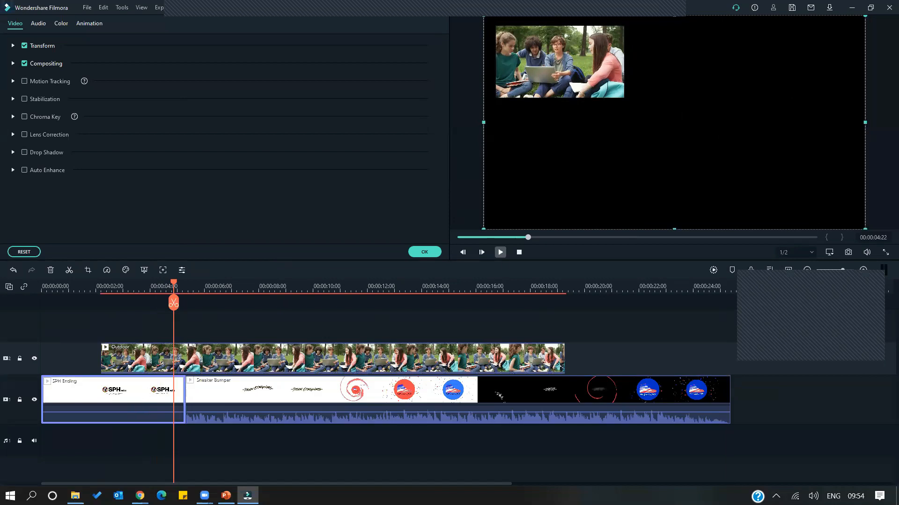
drag(864, 15, 812, 52)
Fit the Outdoor picture into the frame's upper-left corner at about half the frame width, and move its clip to the timeline start
drag(554, 62, 542, 53)
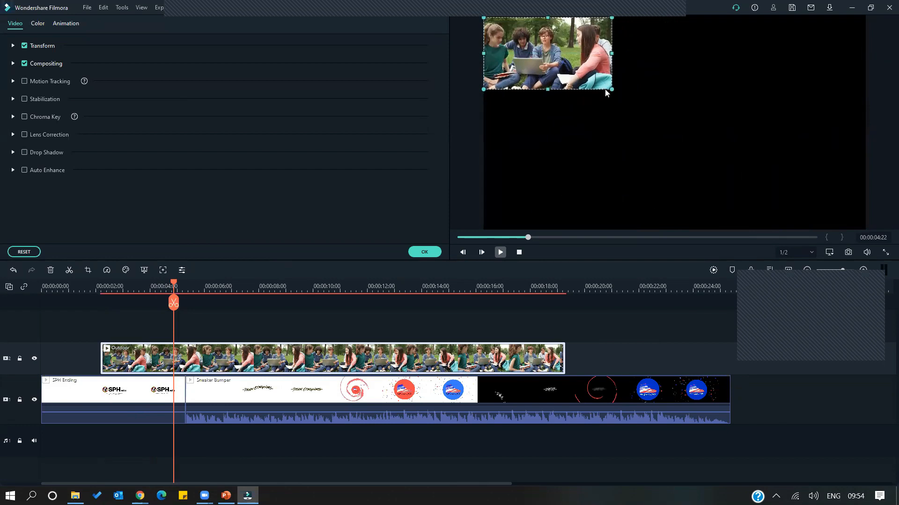
drag(612, 89, 637, 128)
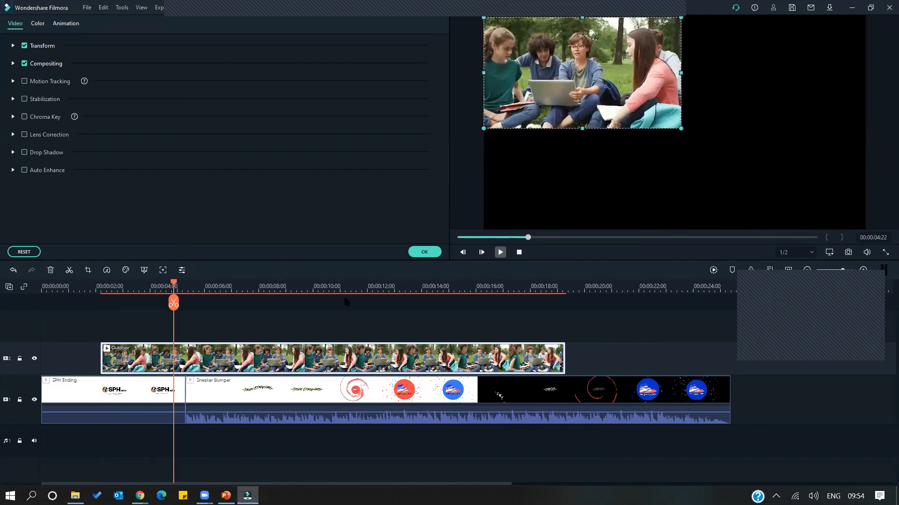
drag(213, 360, 153, 360)
Enlarge the SPH Ending picture from the upper-right corner until it nearly meets the Outdoor picture
click(133, 290)
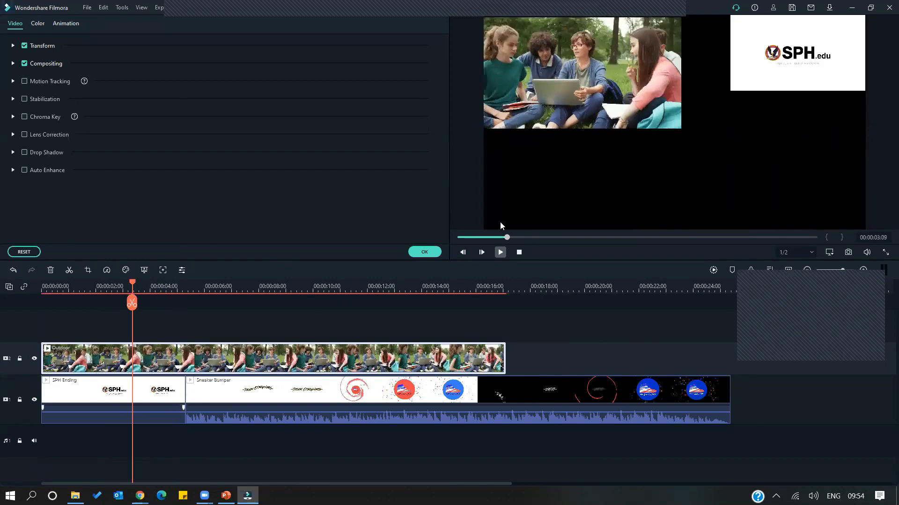
click(759, 69)
click(761, 69)
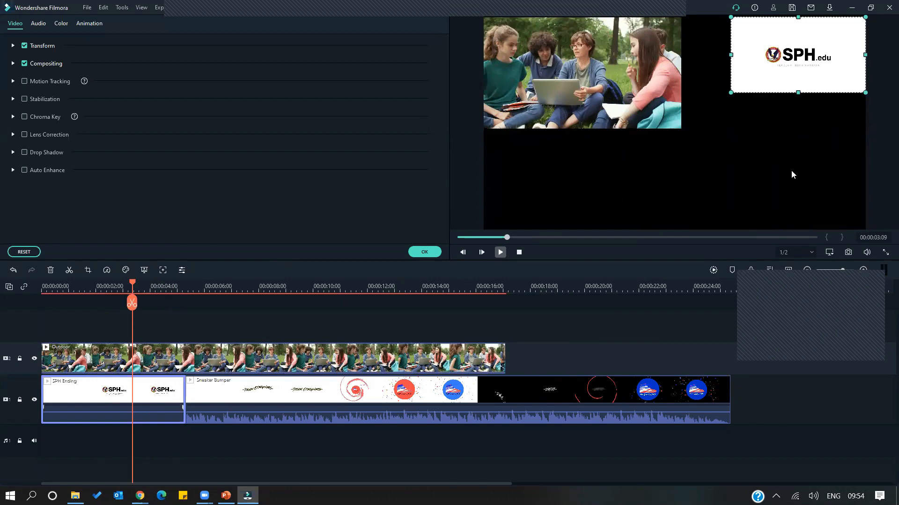
drag(729, 94, 736, 117)
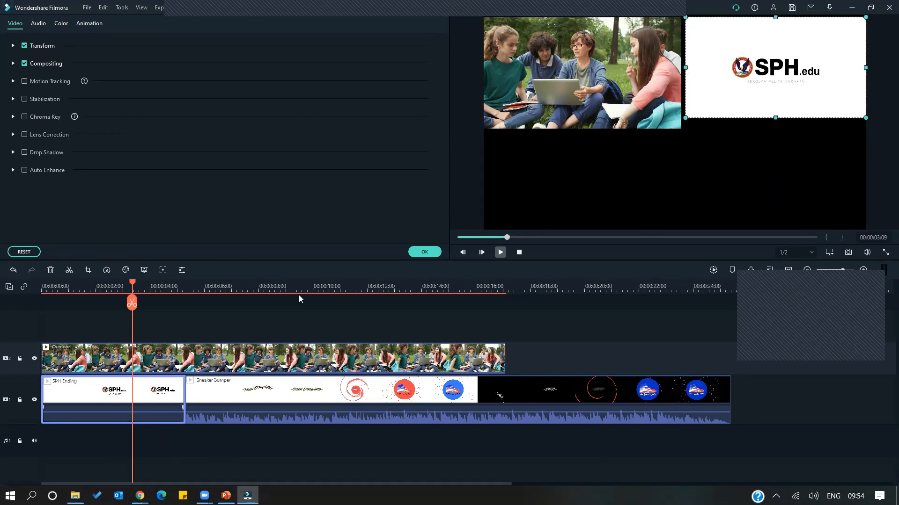
Add four more video tracks to the timeline
click(11, 289)
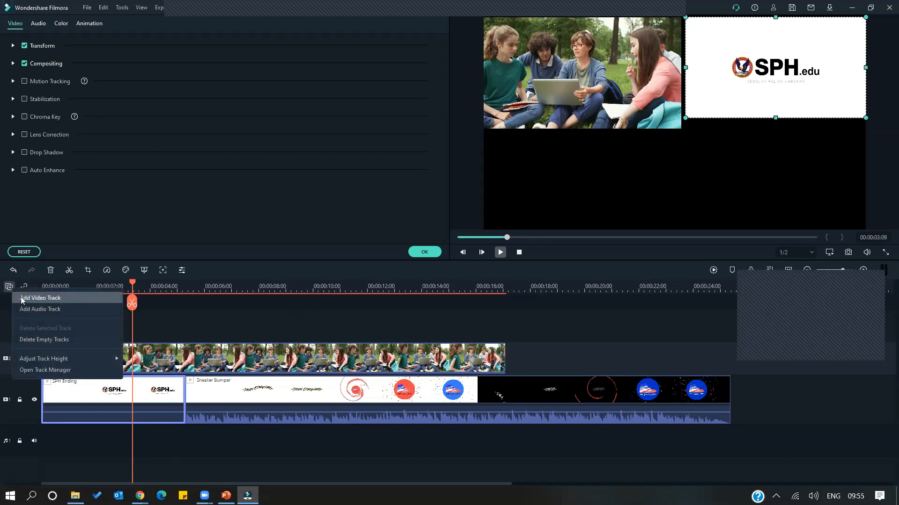
click(26, 300)
click(9, 286)
click(21, 300)
click(9, 287)
click(14, 298)
click(9, 287)
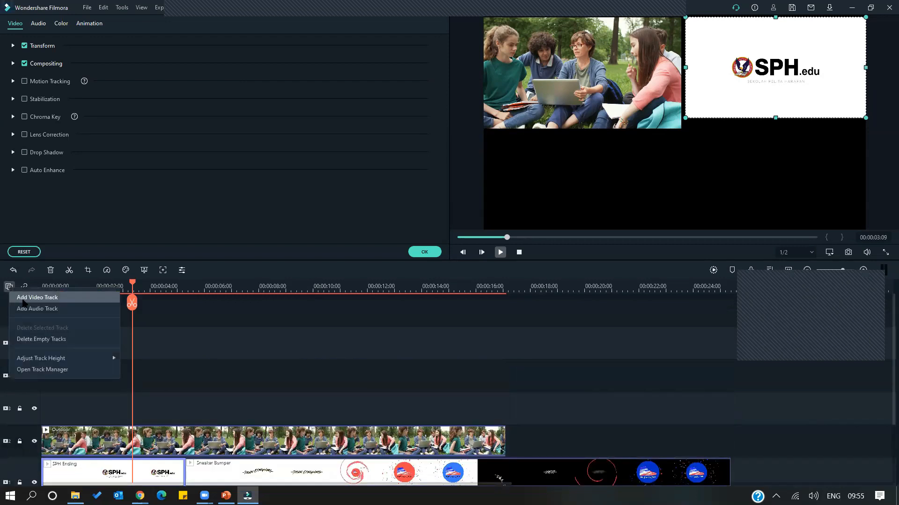
click(24, 299)
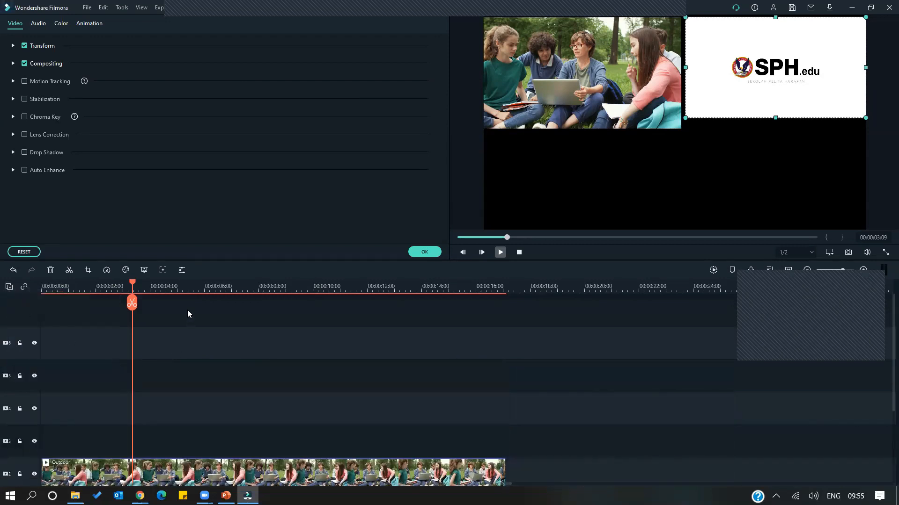
Move the Sneaker Bumper clip to the start of the third video track, above Outdoor and SPH Ending
scroll(541, 380, down, 1)
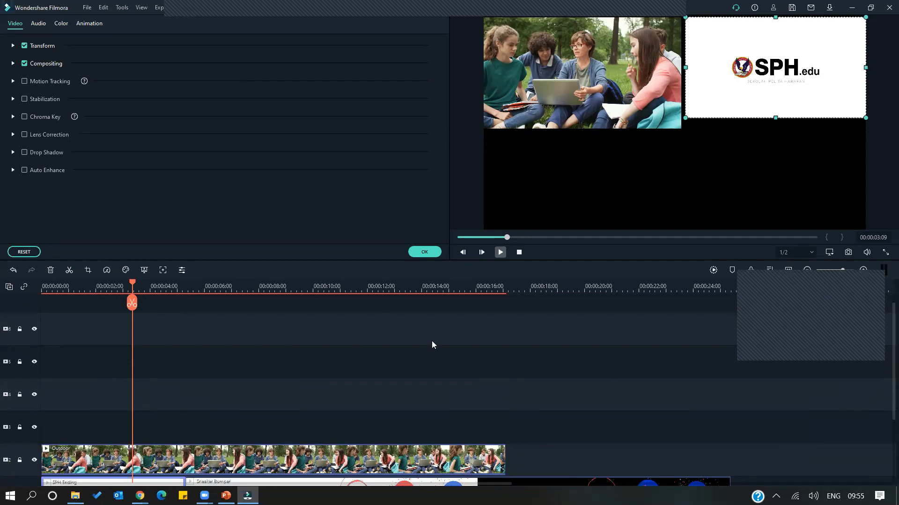
scroll(432, 345, down, 3)
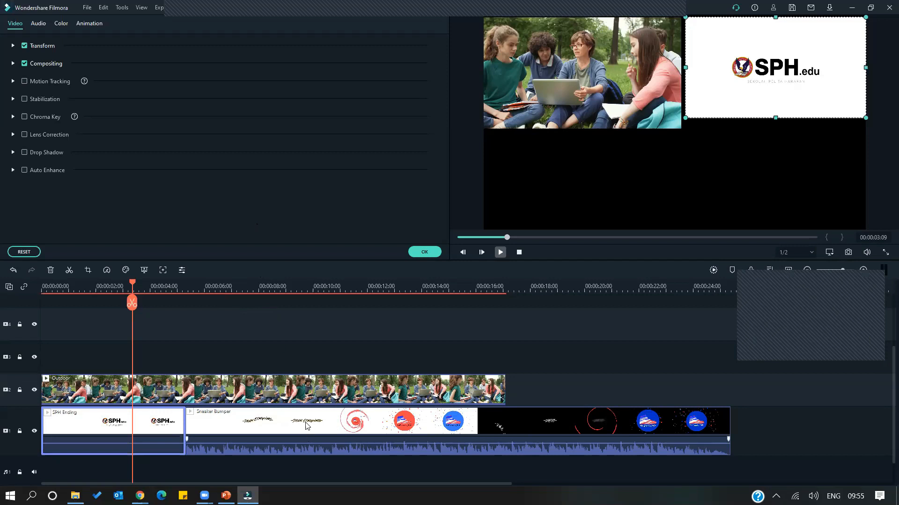
click(274, 428)
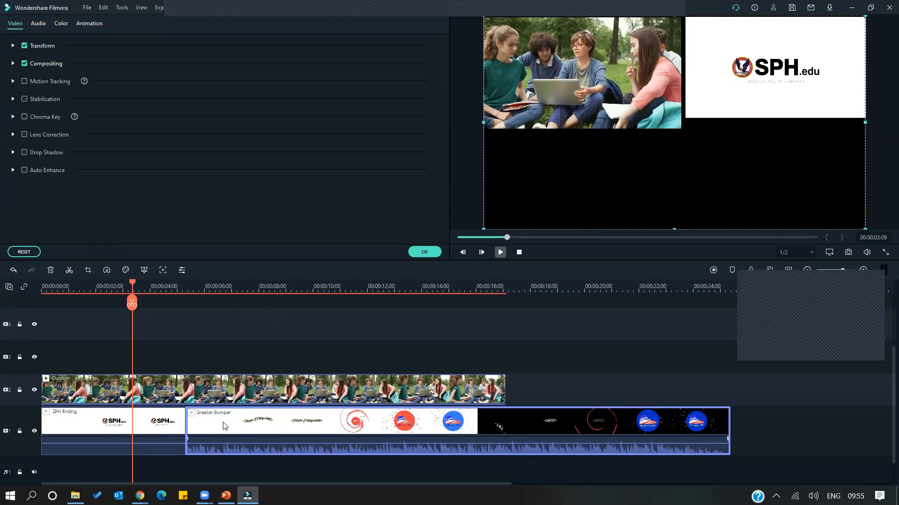
drag(224, 426, 557, 392)
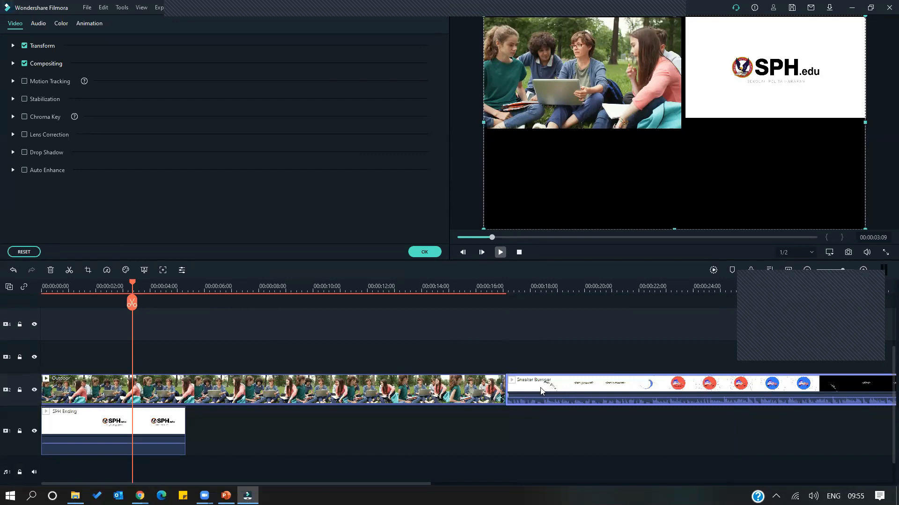
drag(540, 391, 48, 368)
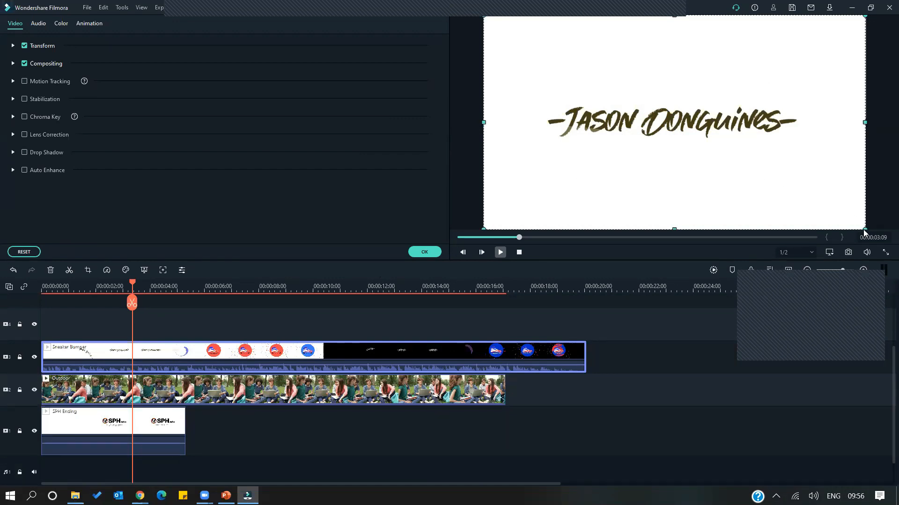
Shrink the Sneaker Bumper picture into the frame's lower-left quarter and adjust the SPH Ending and Outdoor pictures to close the gaps
drag(863, 227, 599, 178)
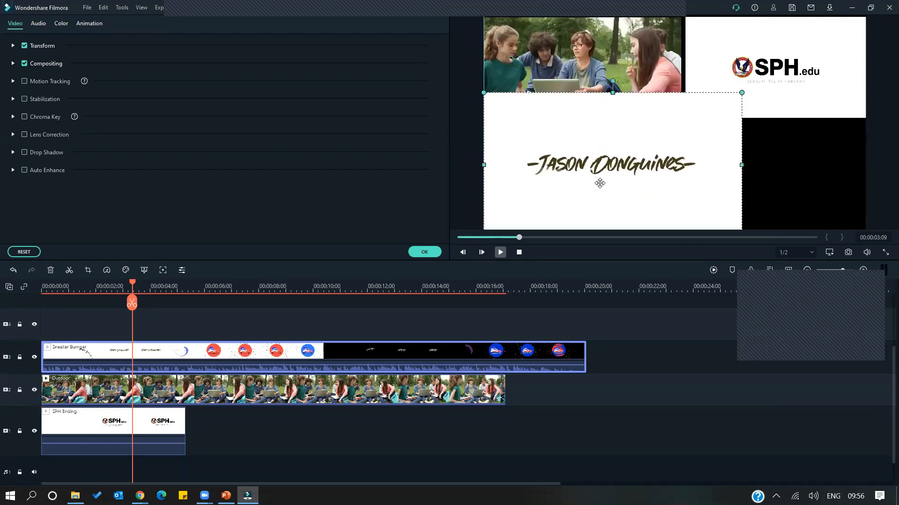
drag(713, 119, 681, 128)
click(638, 82)
click(692, 105)
click(657, 116)
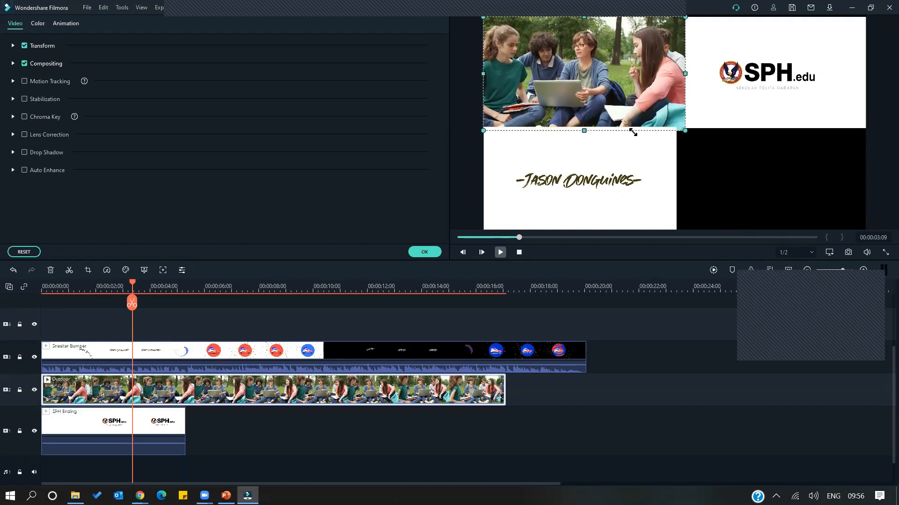
Play the three-picture split-screen layout from about 1.5 seconds and pause it after about two seconds
click(85, 288)
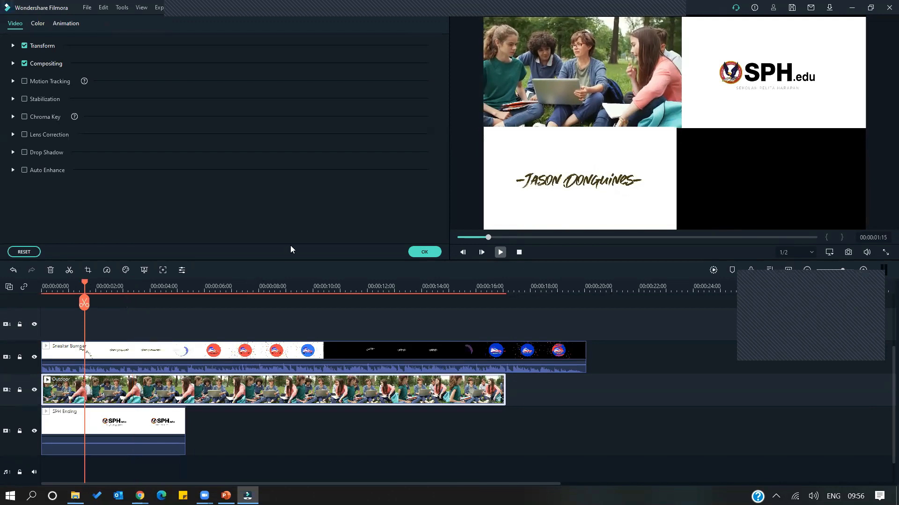
key(space)
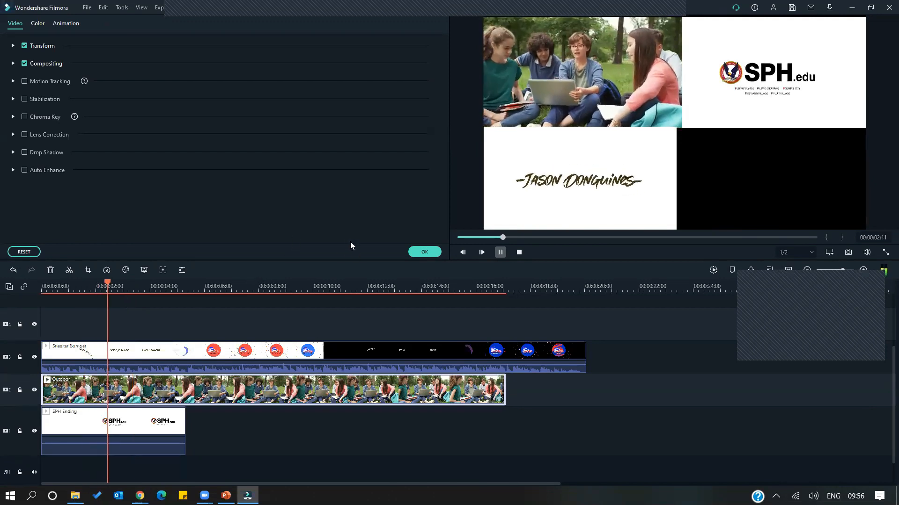
key(space)
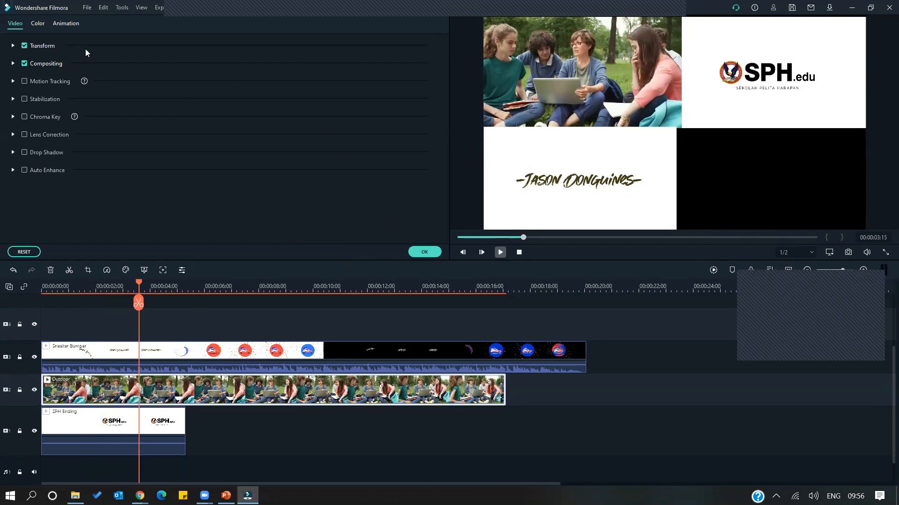
Close the Outdoor clip's settings and return to the project's media library
click(424, 251)
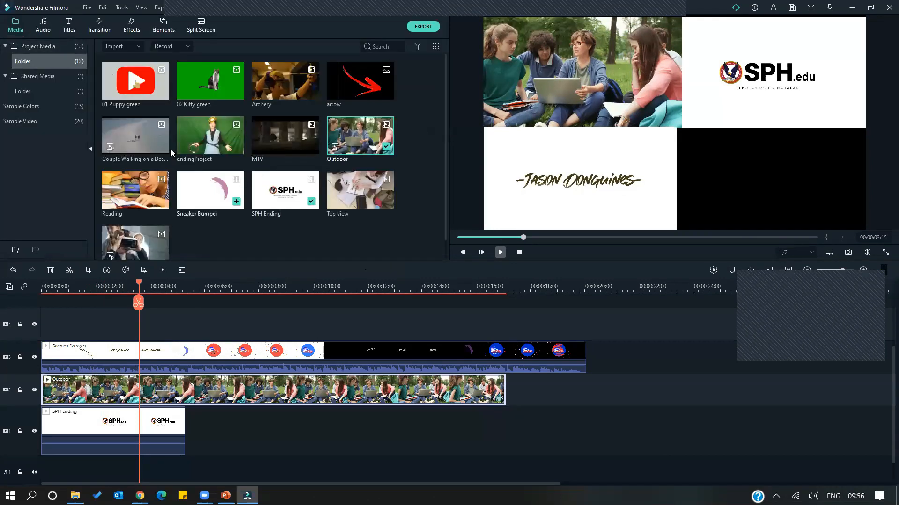
scroll(263, 117, down, 1)
scroll(263, 117, up, 1)
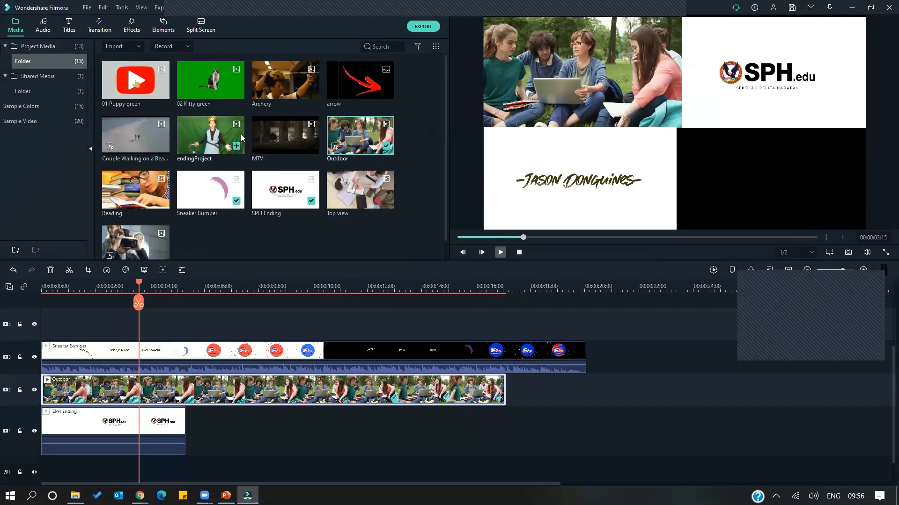
Switch to the desktop and open the Audio Resources folder inside the PD folder
click(248, 496)
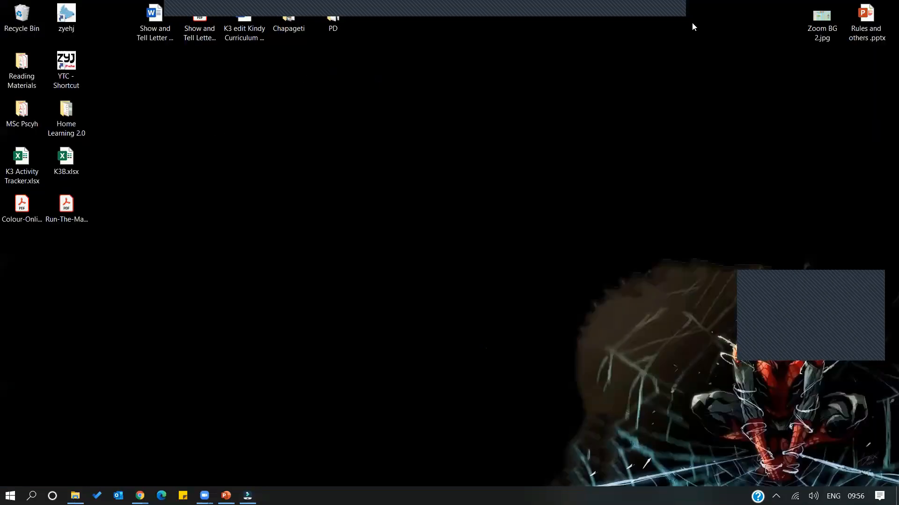
click(668, 19)
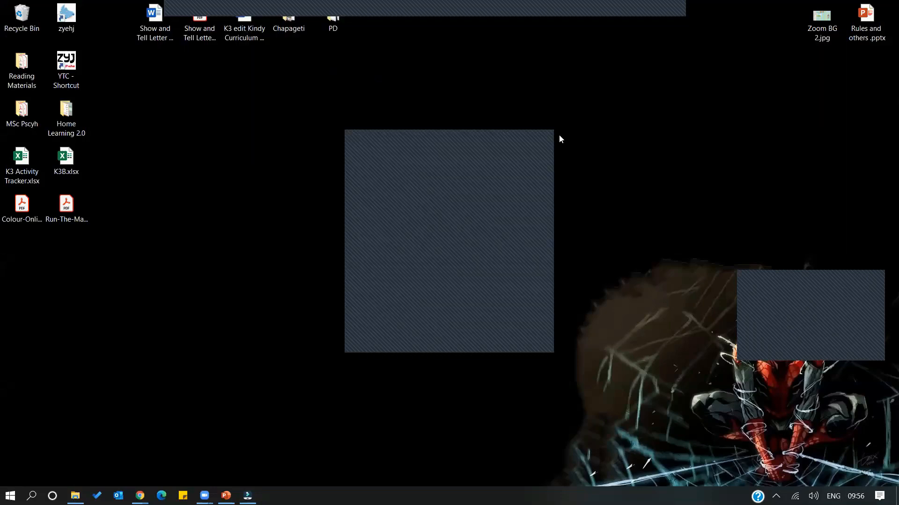
click(547, 136)
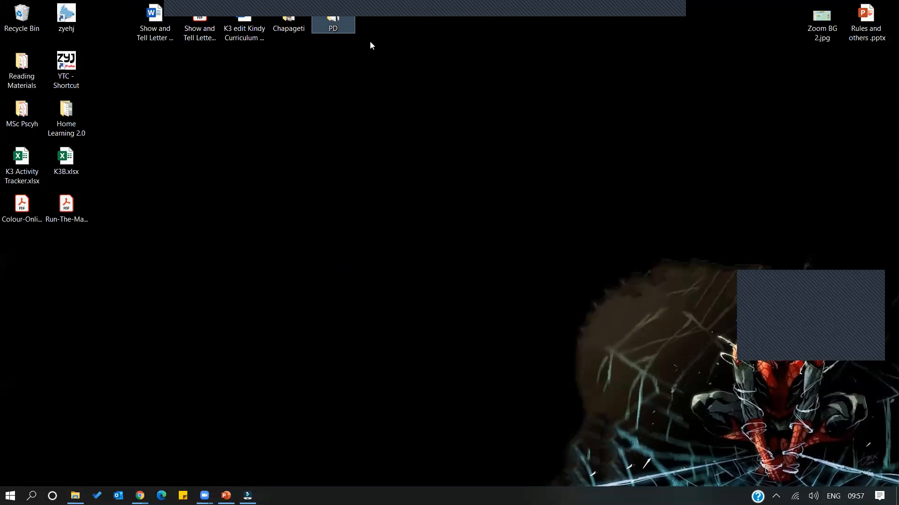
double_click(333, 26)
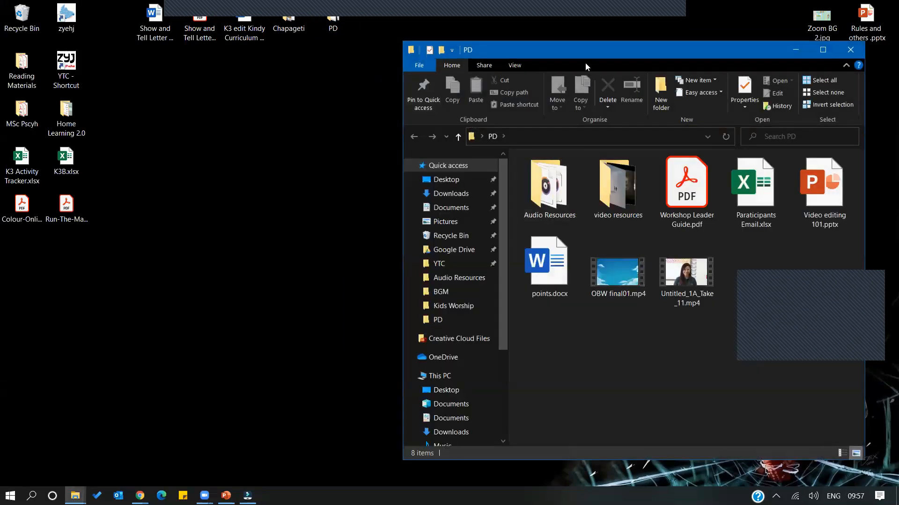
drag(583, 54, 244, 9)
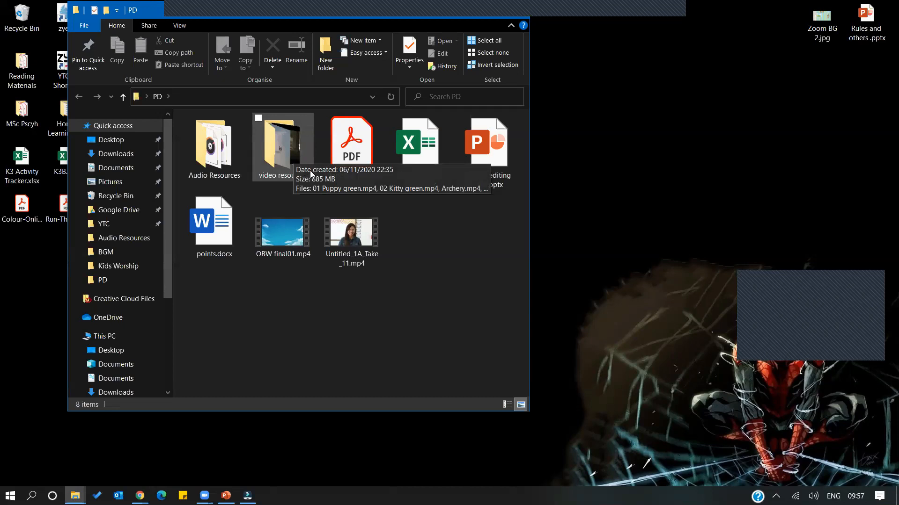
double_click(222, 154)
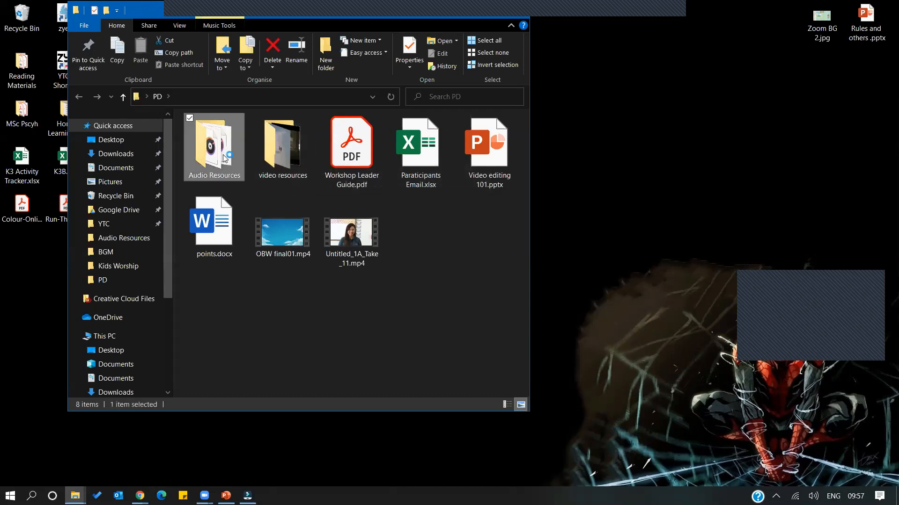
drag(236, 178, 331, 157)
key(alt+Tab)
key(alt+Tab)
key(alt+Tab)
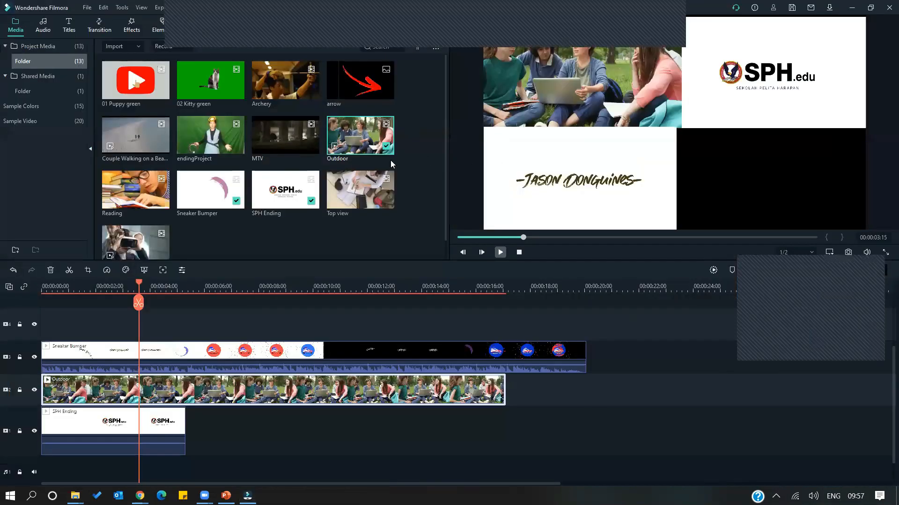
key(alt+Tab)
click(622, 170)
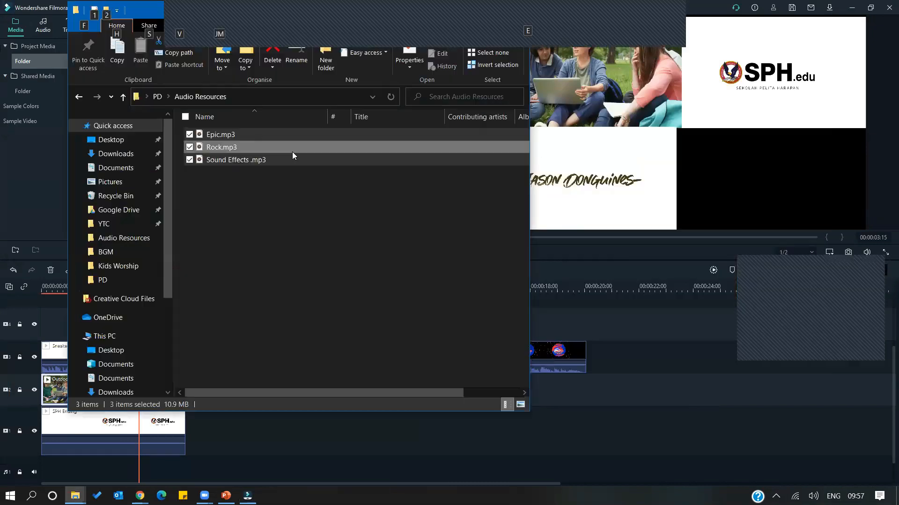
Import Epic.mp3, Rock.mp3 and Sound Effects .mp3 from File Explorer into the Filmora project media folder
drag(228, 137, 297, 208)
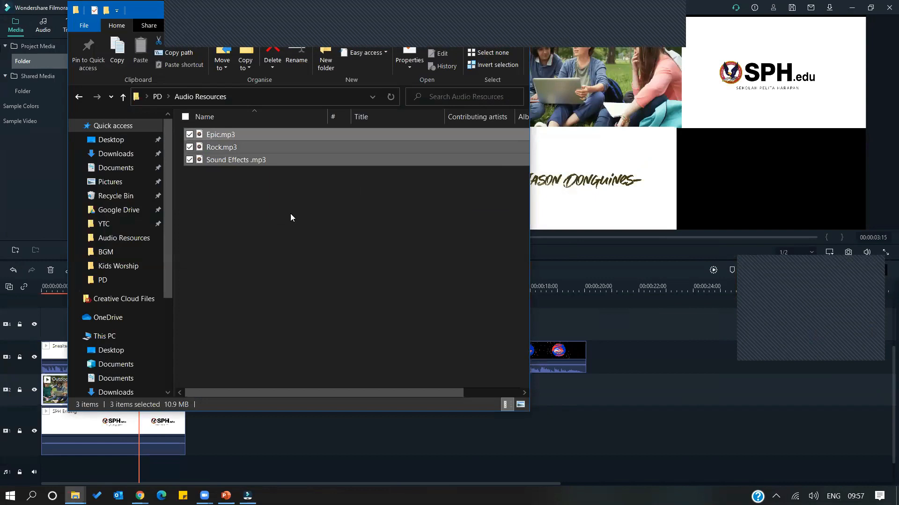
drag(229, 161, 465, 179)
key(alt+Tab)
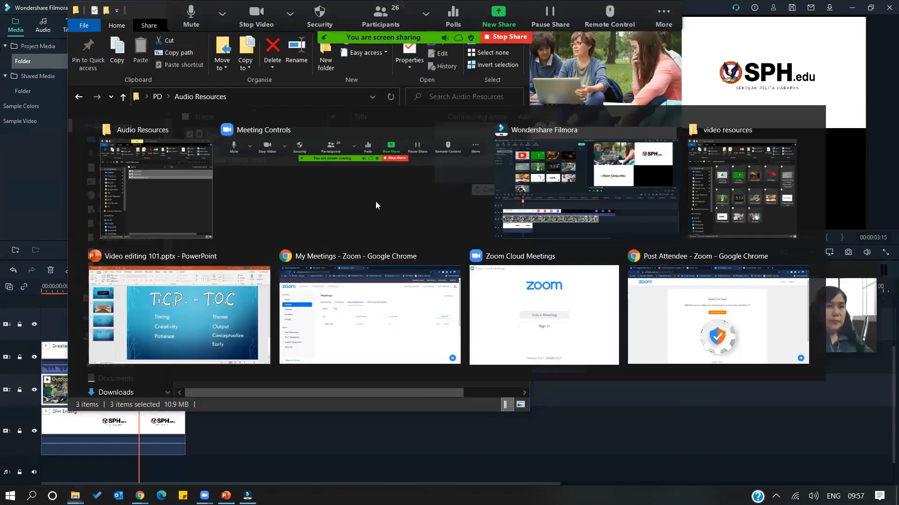
key(Tab)
drag(294, 231, 270, 159)
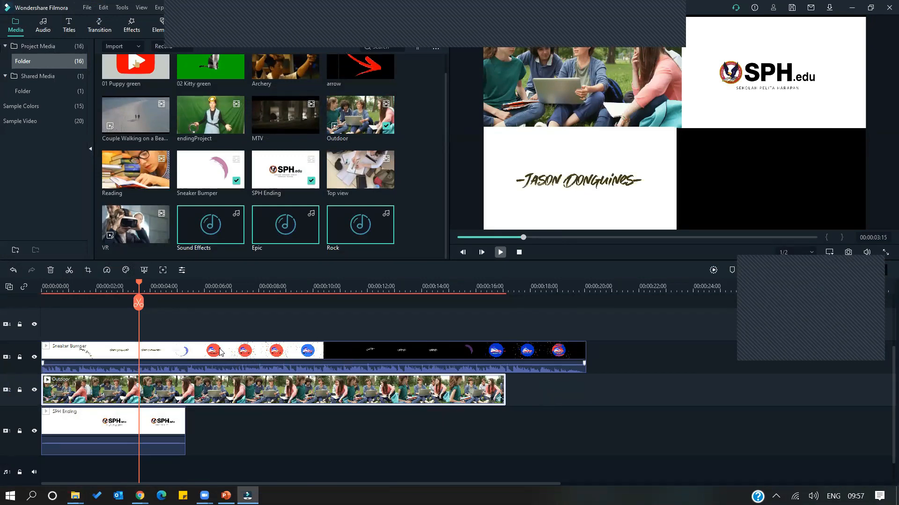
Mute the Sneaker Bumper clip by lowering its audio volume to −∞ dB
click(199, 351)
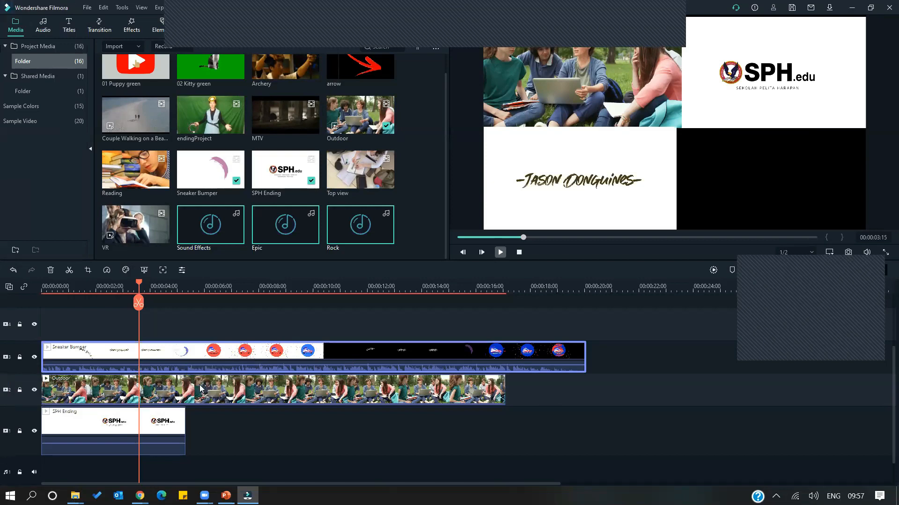
scroll(153, 342, down, 1)
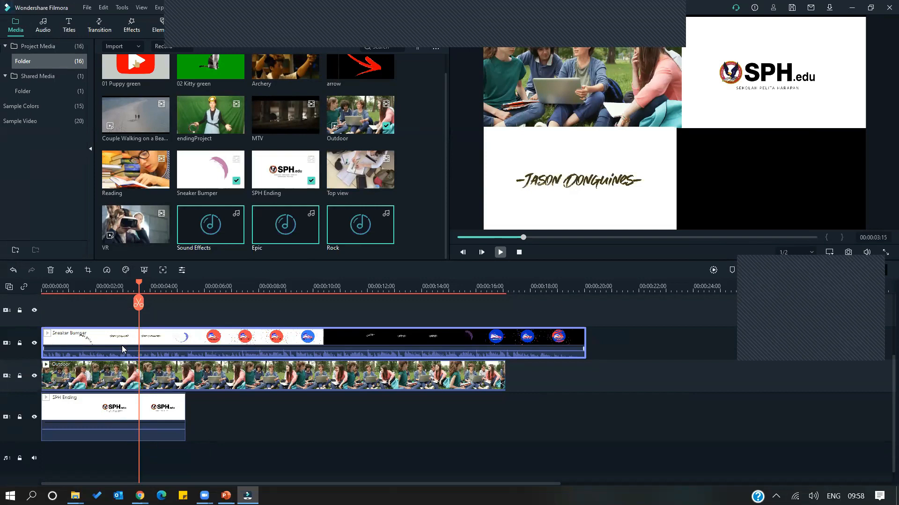
double_click(146, 341)
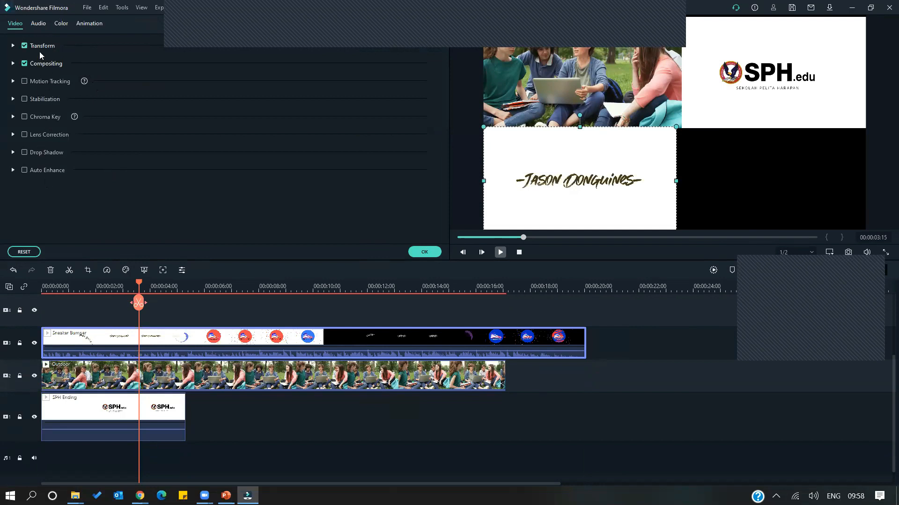
click(40, 22)
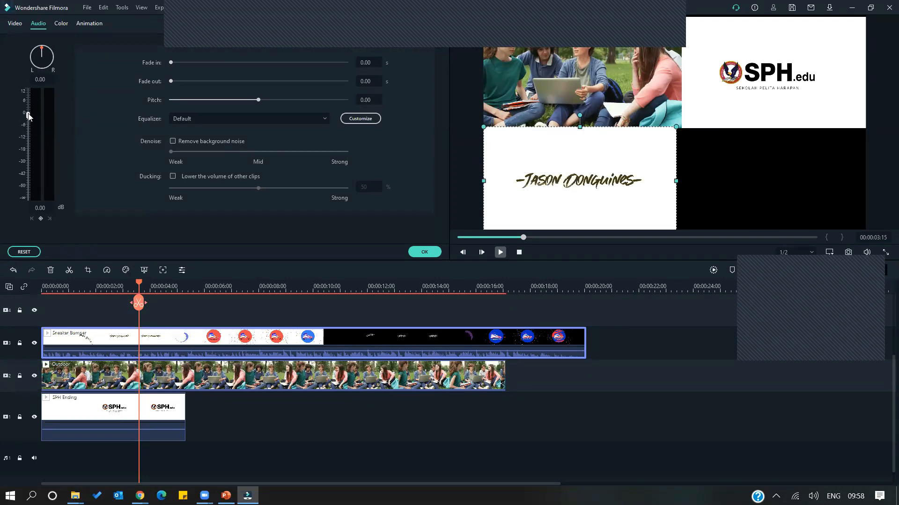
drag(28, 116, 25, 210)
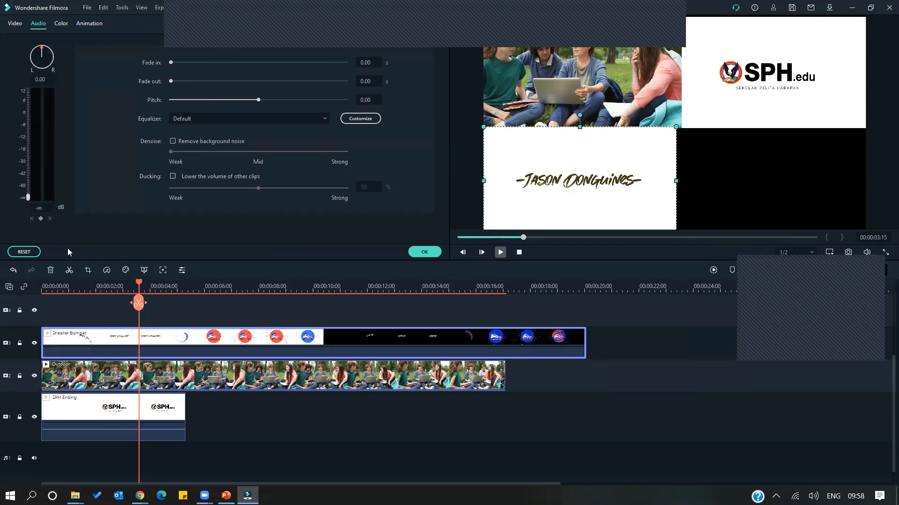
Play the timeline while raising the Sneaker Bumper volume to -13.20 dB, return it to −∞ dB and accept the audio settings
key(space)
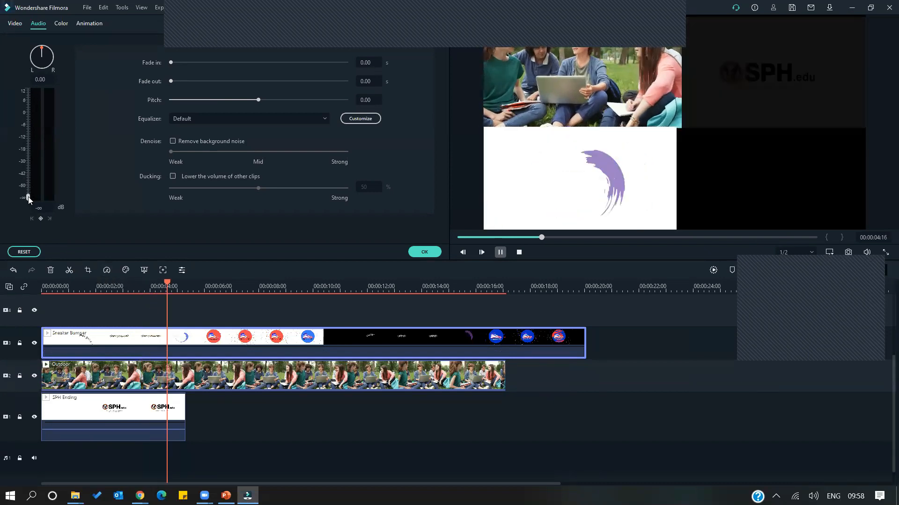
drag(29, 199, 30, 143)
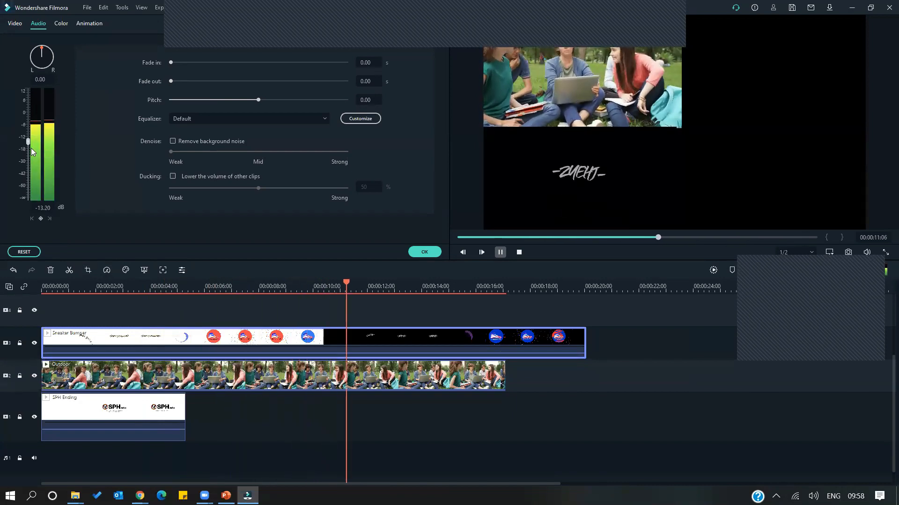
drag(28, 144, 29, 206)
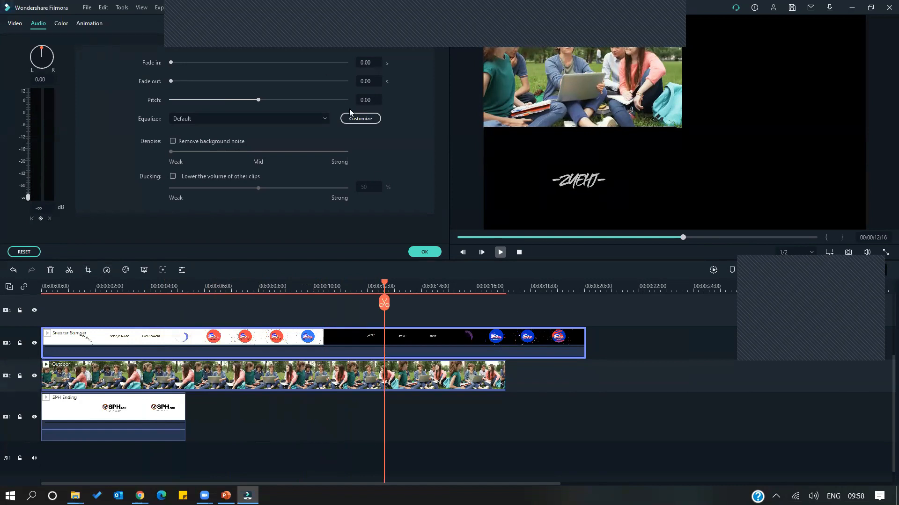
click(423, 253)
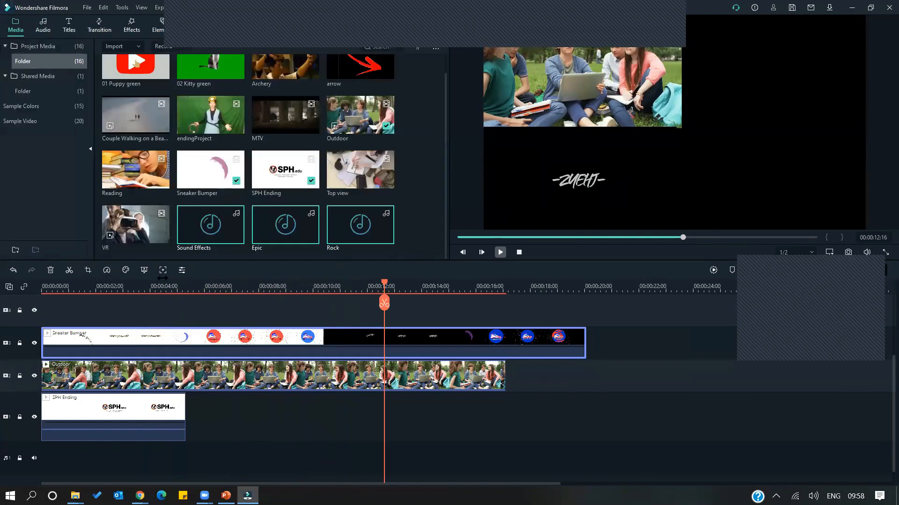
Preview the imported Epic and Rock music files for a few seconds each
click(213, 226)
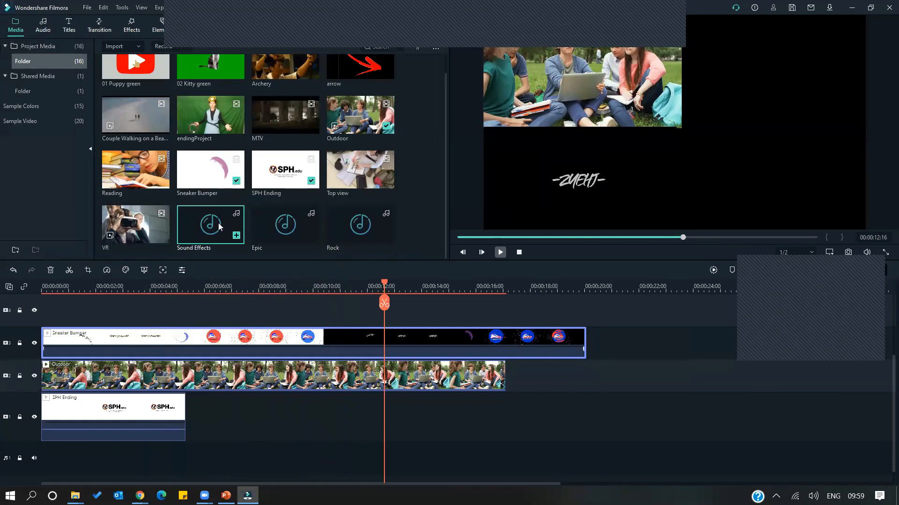
double_click(276, 227)
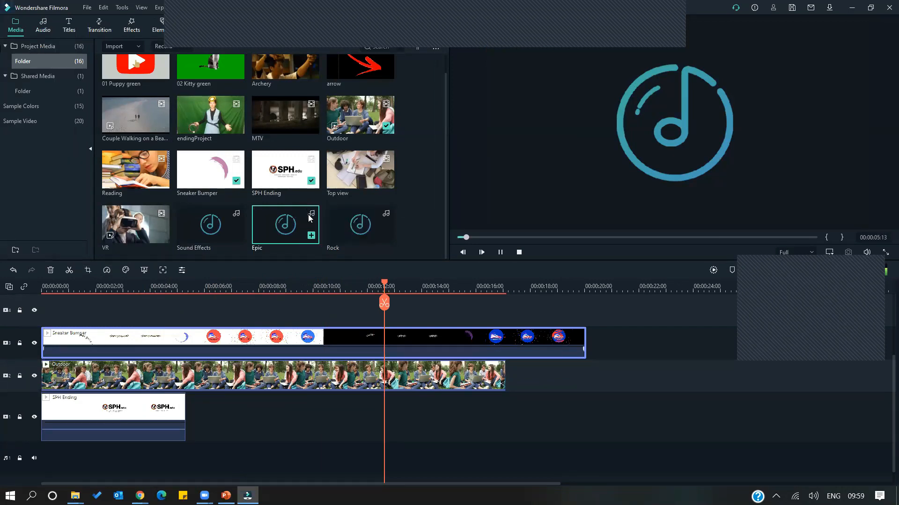
key(space)
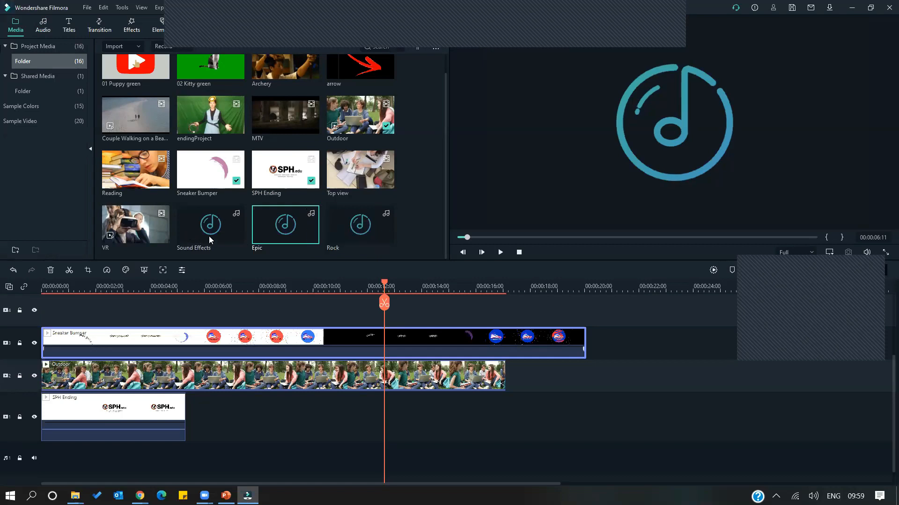
double_click(336, 220)
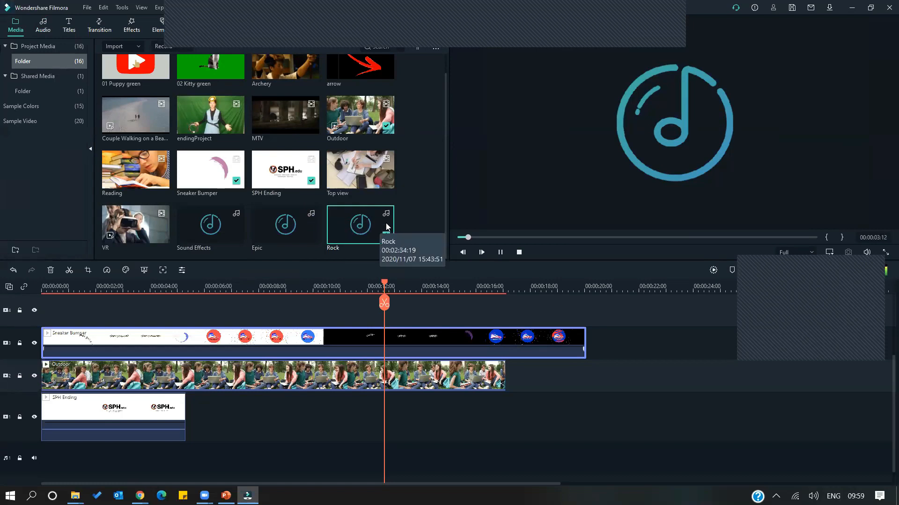
key(space)
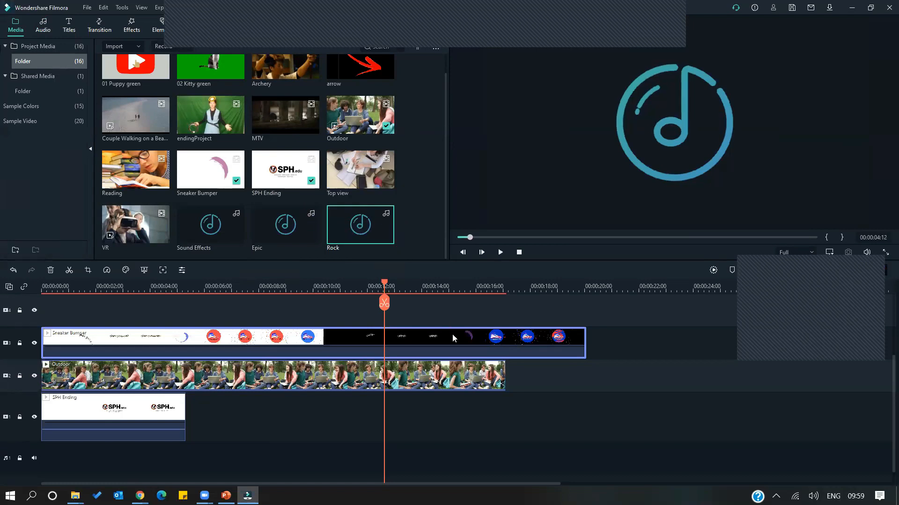
Add the Rock music to the start of the first audio track, below the SPH Ending clip
scroll(430, 347, down, 1)
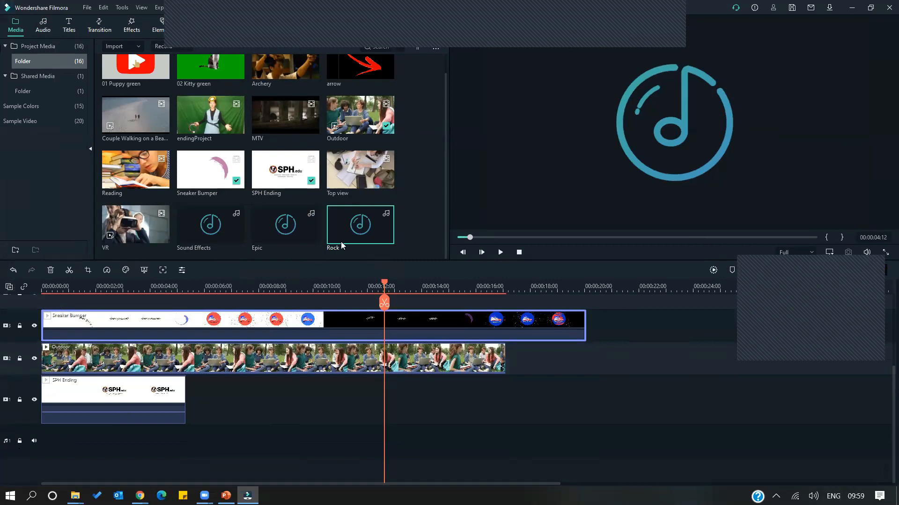
mouse_move(355, 233)
drag(353, 231, 192, 421)
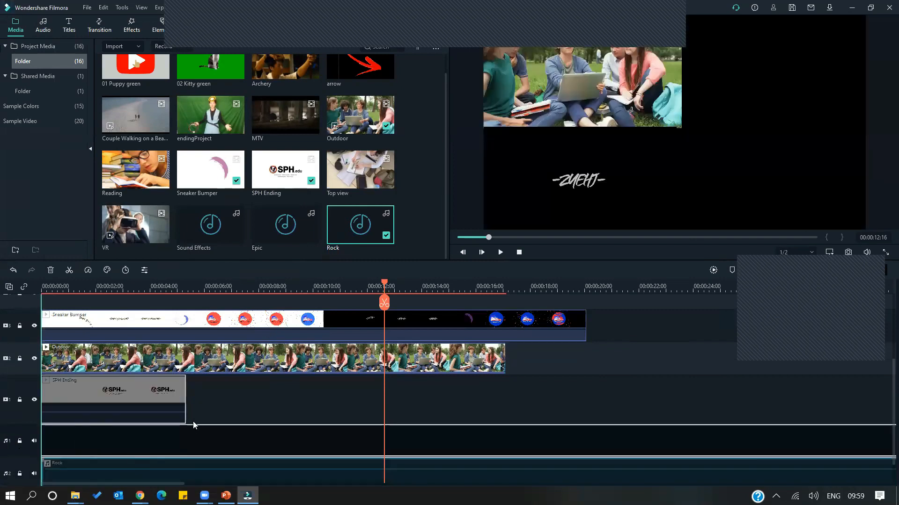
Play the timeline from the beginning with the Rock music and pause it after about seven seconds
drag(383, 303, 6, 314)
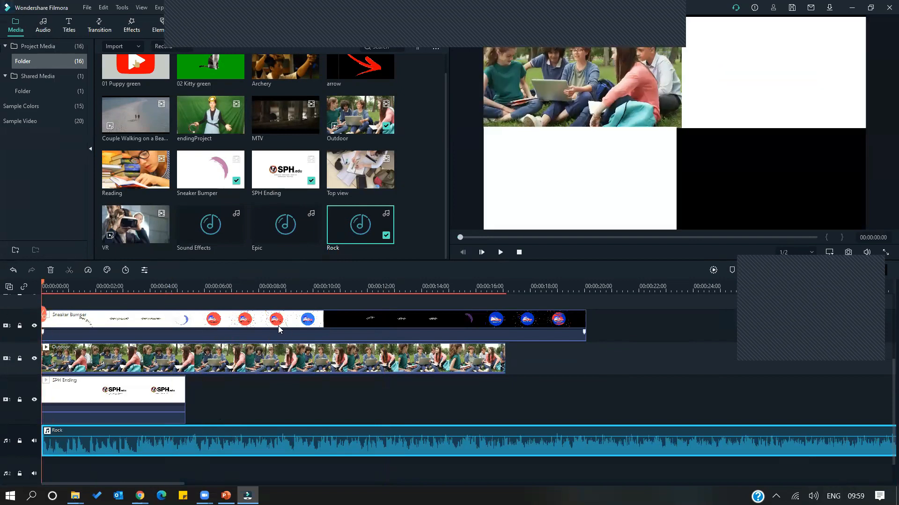
key(space)
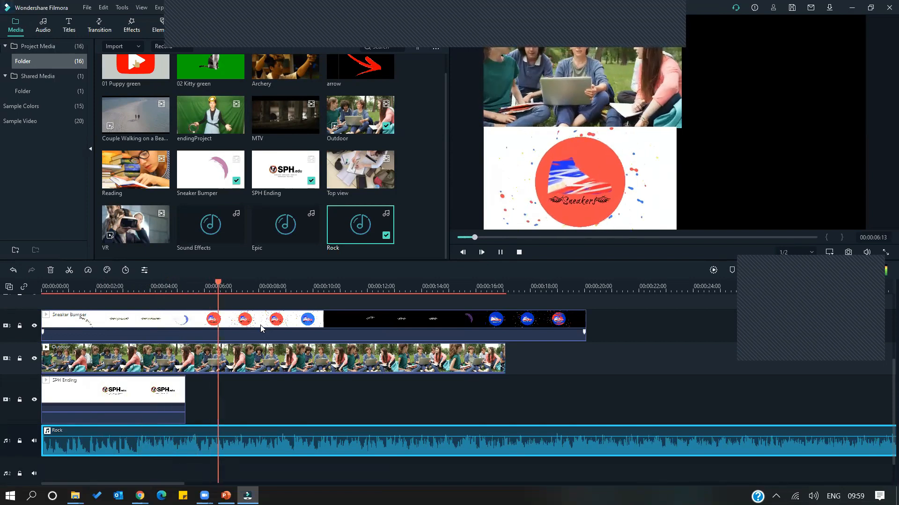
key(space)
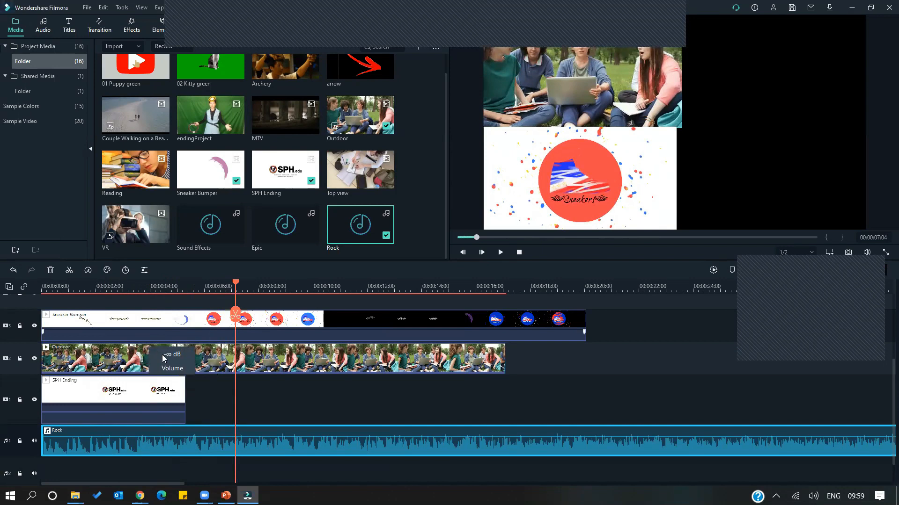
Move the Outdoor clip to the first video track, directly after the SPH Ending clip
scroll(162, 365, up, 1)
scroll(161, 365, down, 1)
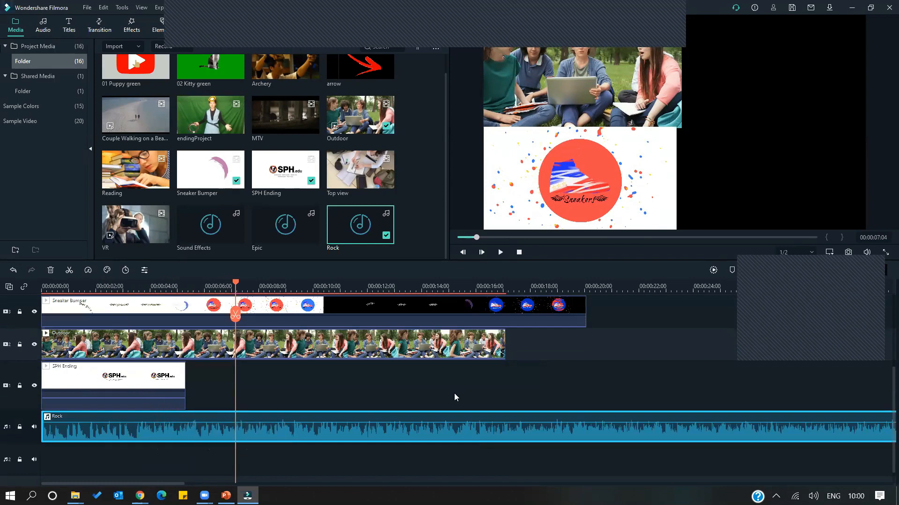
scroll(417, 367, up, 1)
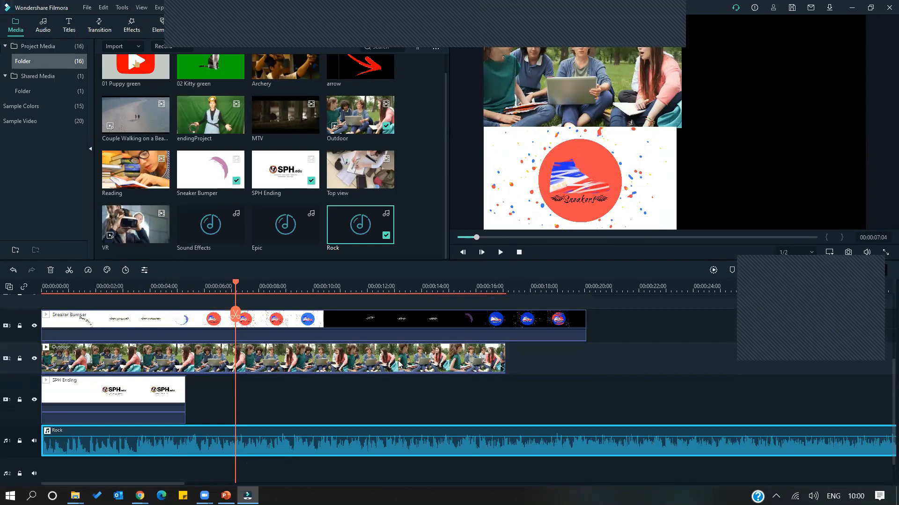
click(347, 360)
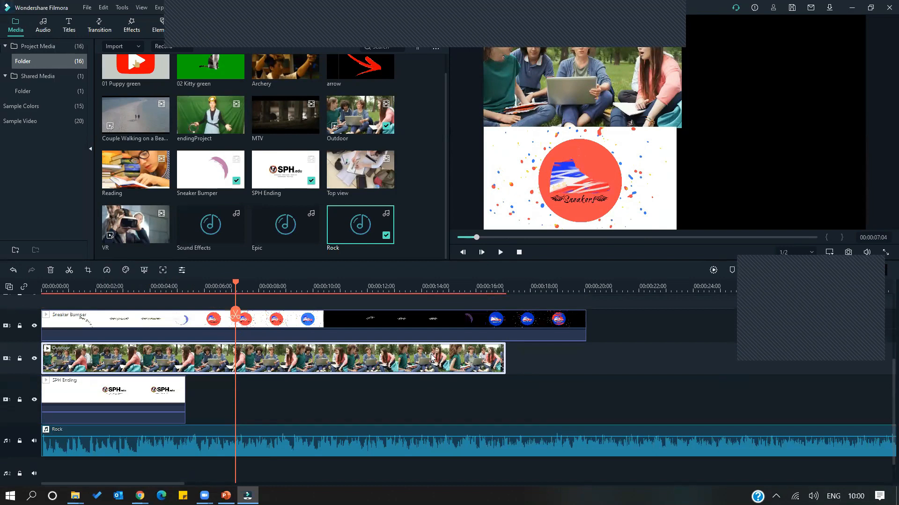
drag(337, 359, 441, 379)
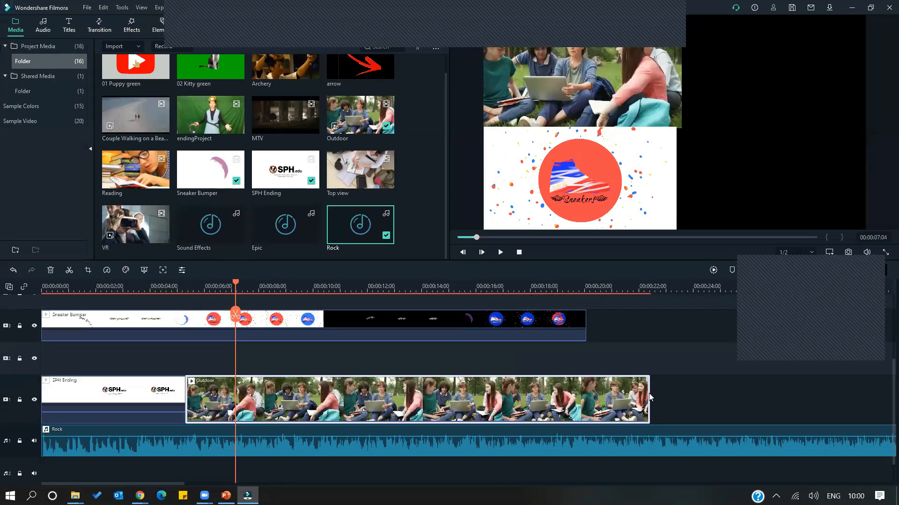
Trim the end of the Outdoor clip so that it stops at about 9 seconds on the timeline
drag(649, 395, 297, 401)
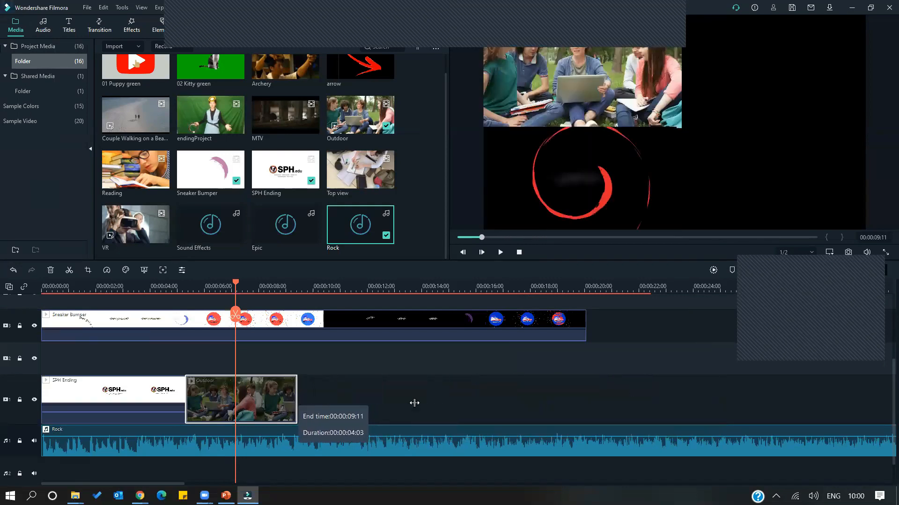
drag(414, 403, 650, 408)
drag(544, 411, 646, 409)
drag(424, 408, 288, 402)
drag(292, 405, 357, 394)
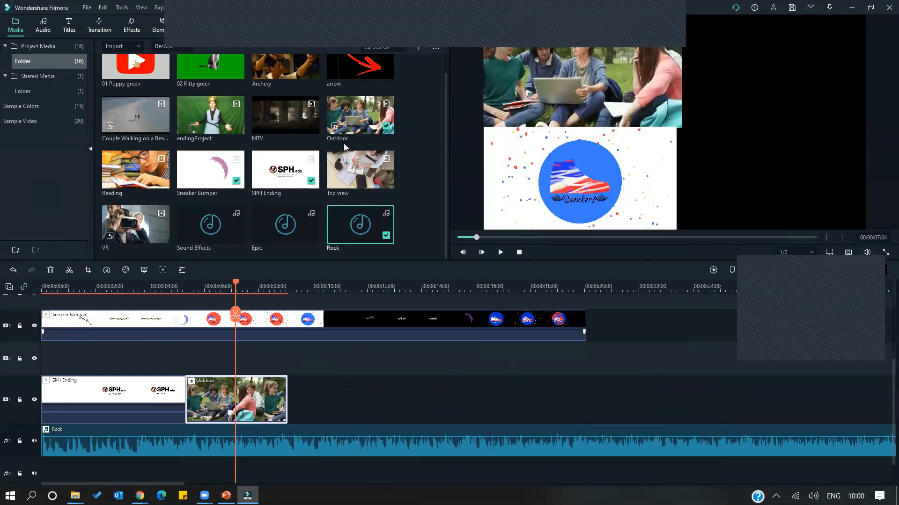
Add the Reading and Top view clips after Outdoor on the first video track, trimming them to about 3.5 and 4 seconds
drag(132, 176, 292, 395)
drag(589, 391, 383, 401)
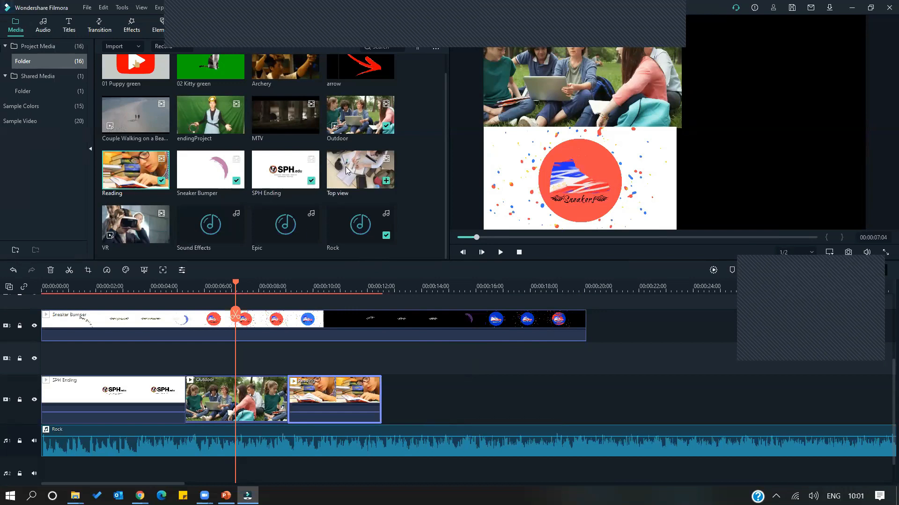
drag(351, 168, 393, 403)
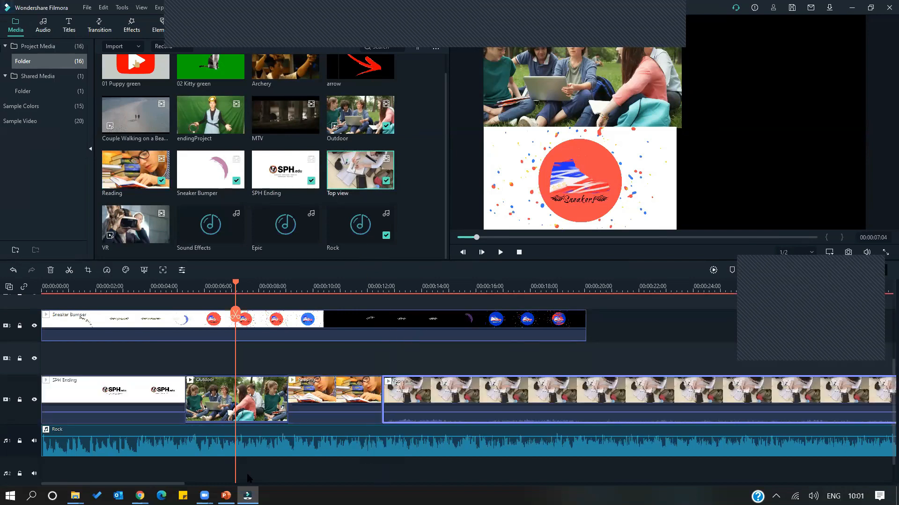
drag(181, 485, 218, 485)
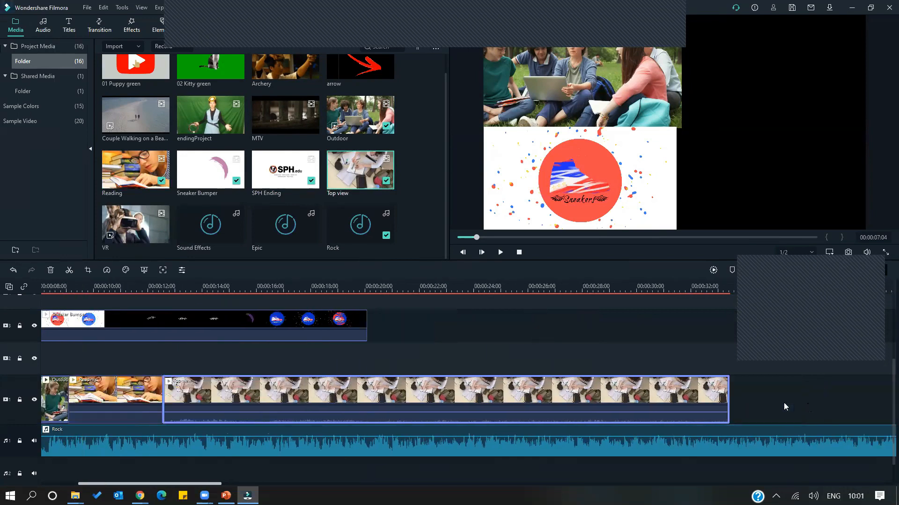
drag(729, 394, 272, 391)
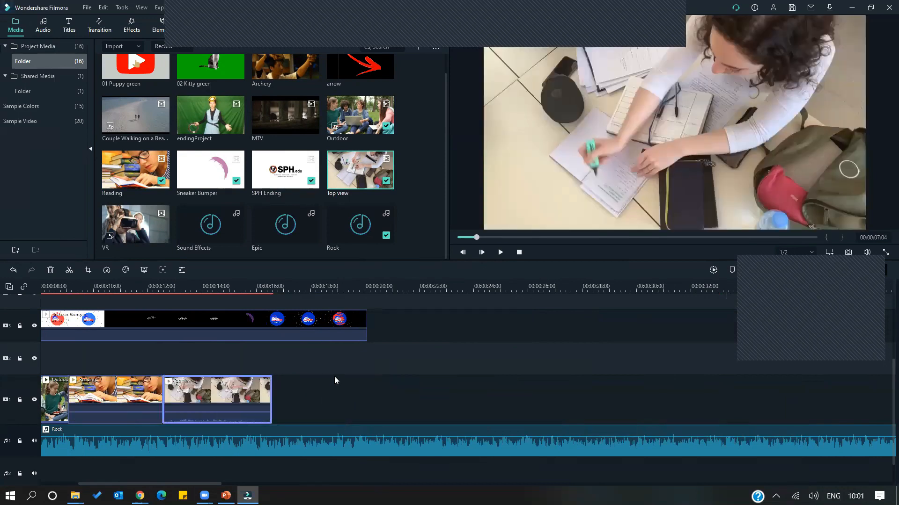
scroll(236, 452, up, 5)
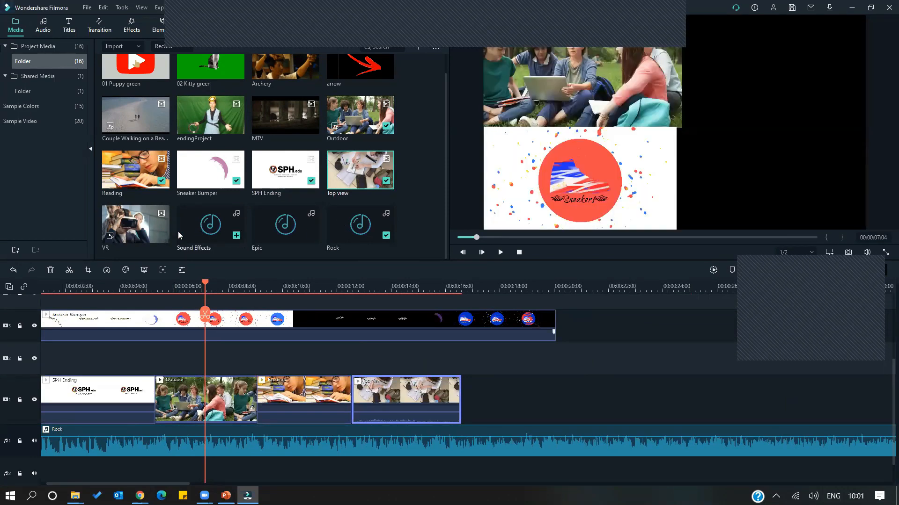
Add the VR clip after Top view on the first video track and scrub through it and the end of Top view
drag(129, 226, 470, 392)
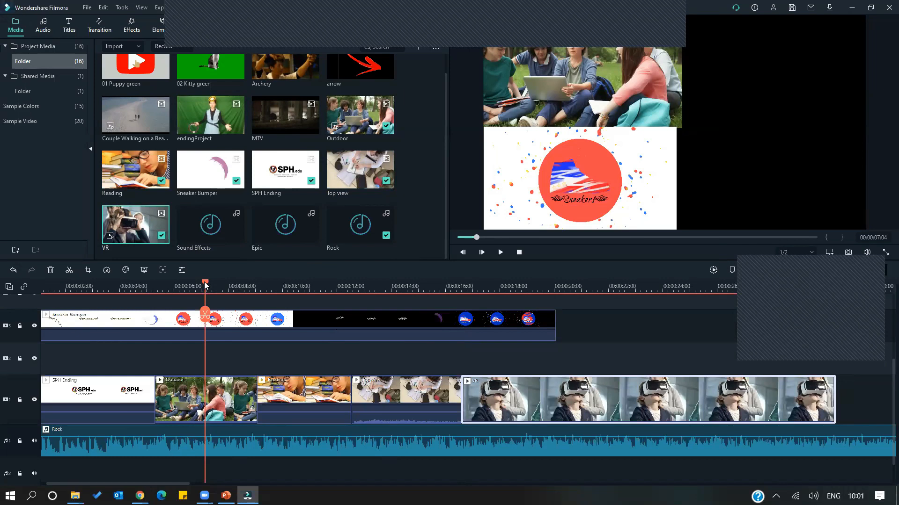
click(230, 286)
drag(263, 293, 566, 306)
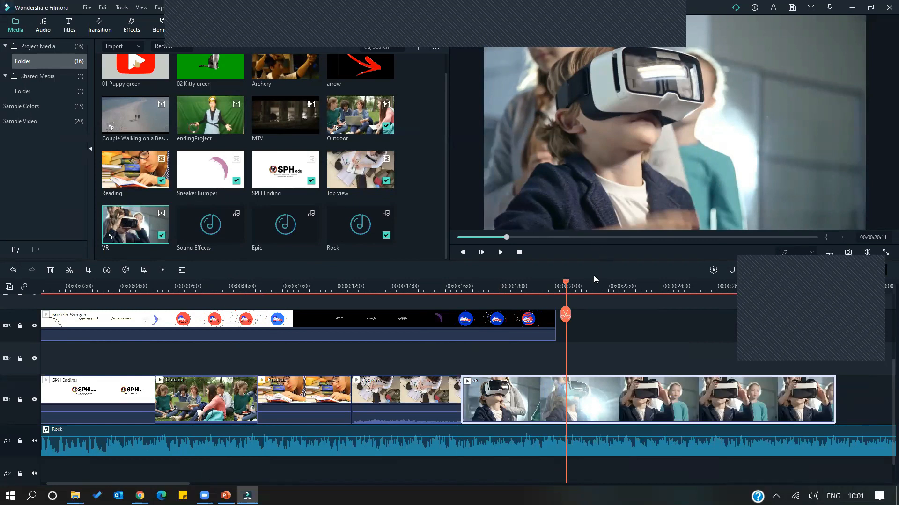
drag(565, 282, 482, 291)
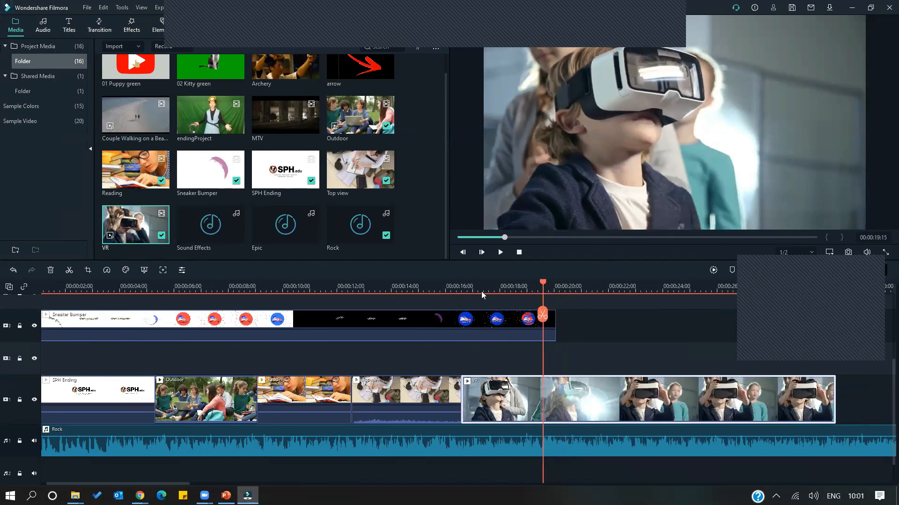
click(434, 293)
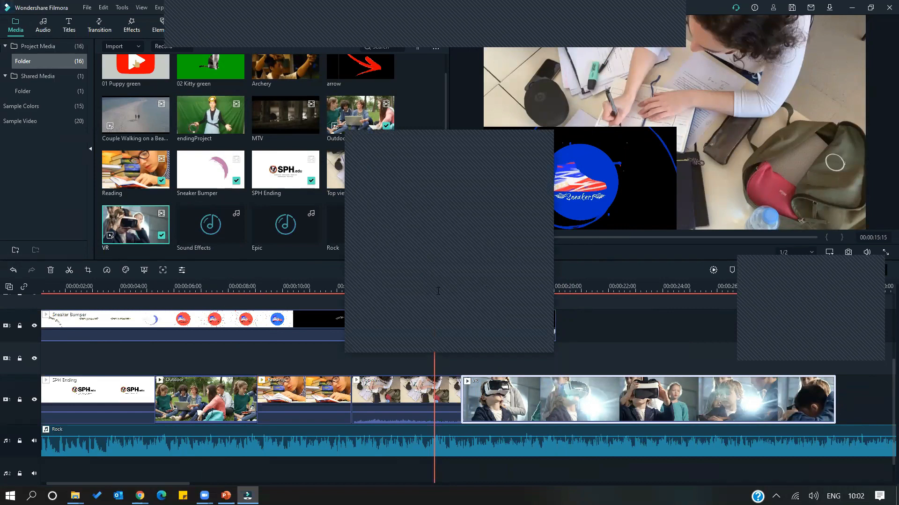
click(545, 140)
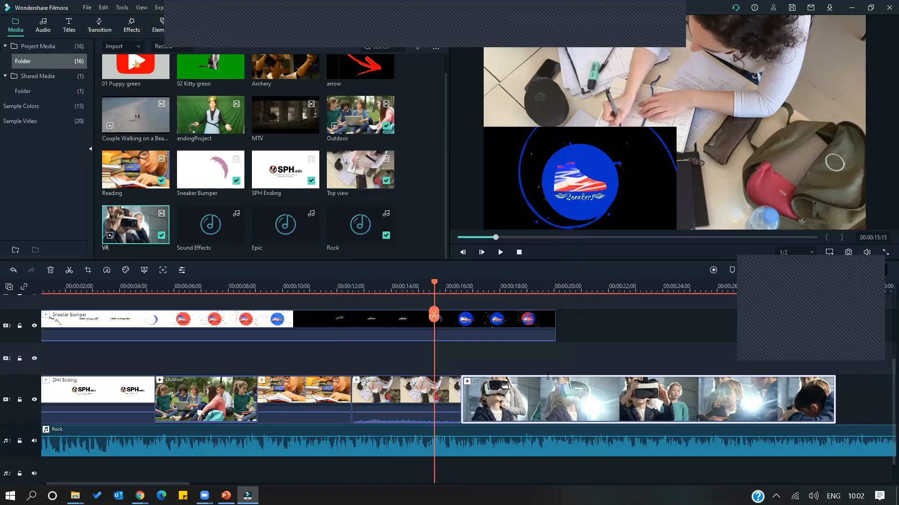
Split the VR clip at 00:00:20:13
drag(434, 315, 568, 315)
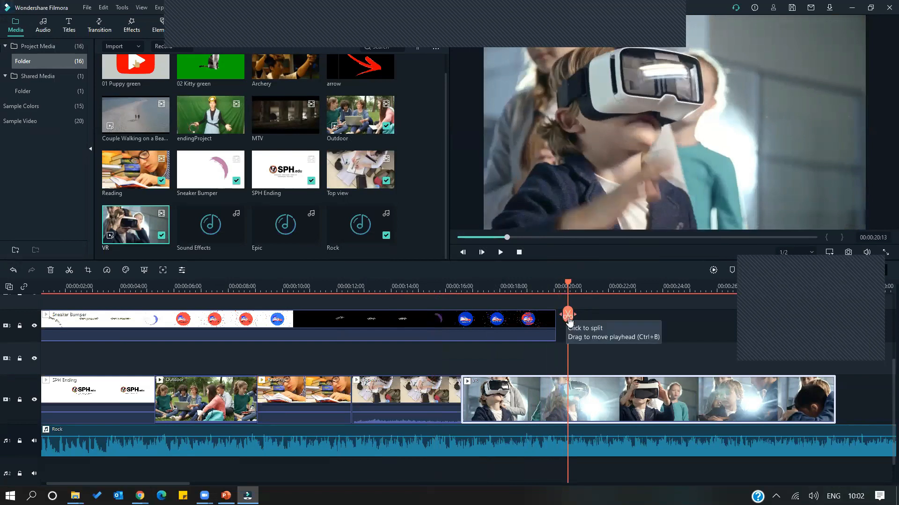
drag(570, 321, 568, 400)
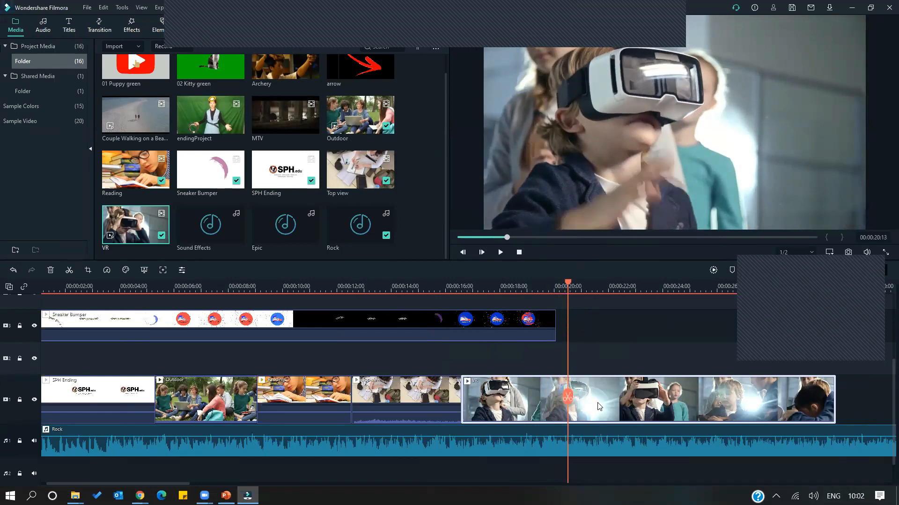
click(568, 398)
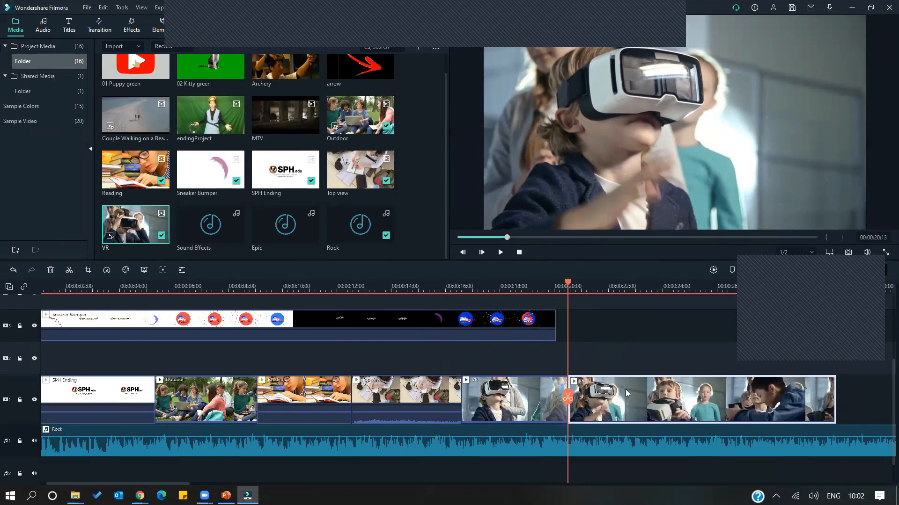
Delete the part of the VR clip after the split and undo the deletion
key(Delete)
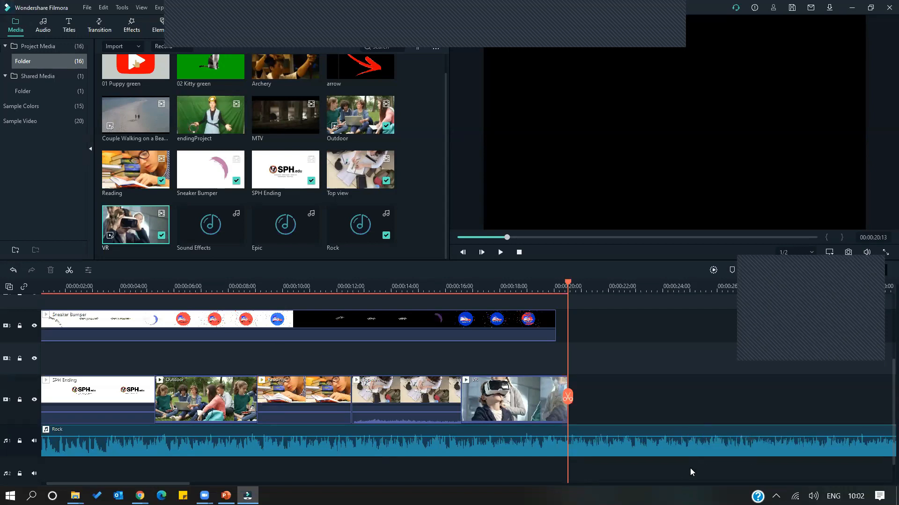
key(ctrl+v)
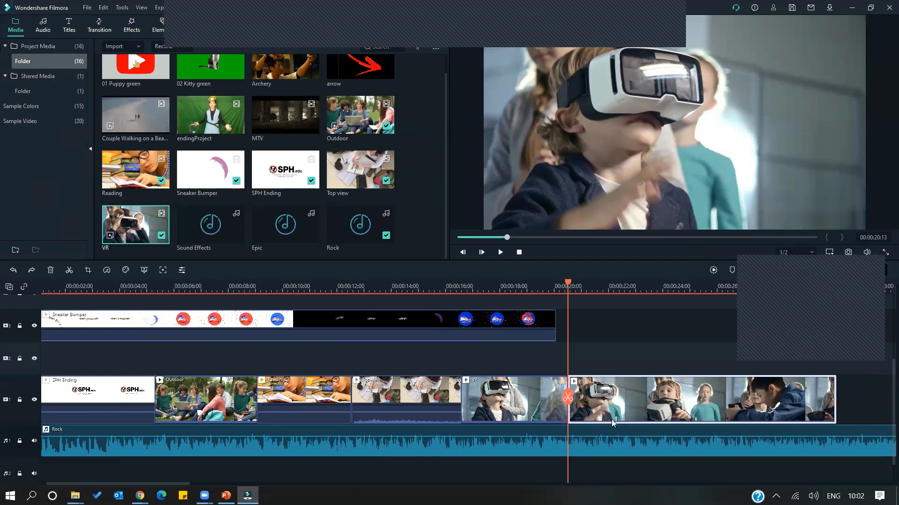
key(Delete)
key(ctrl+z)
Split the remaining VR footage at 00:00:23:16 and delete both VR parts after 00:00:20:13 together
click(653, 290)
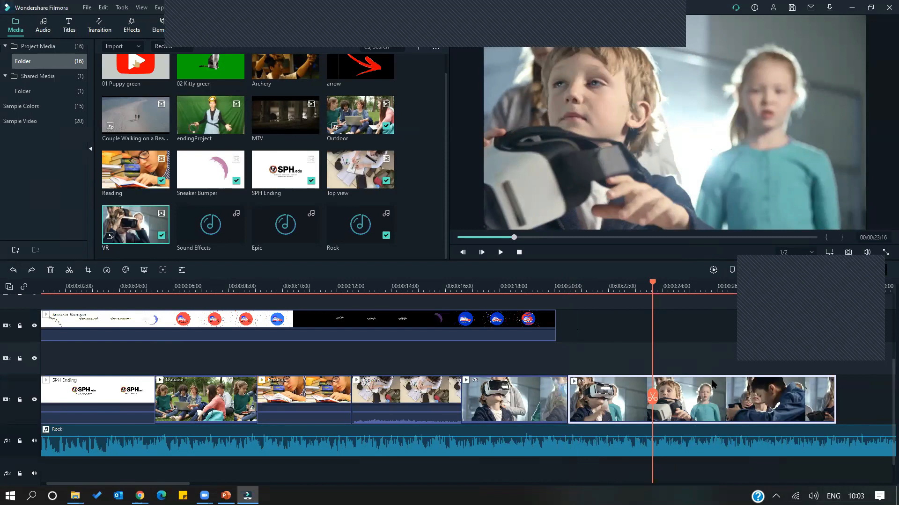
click(652, 398)
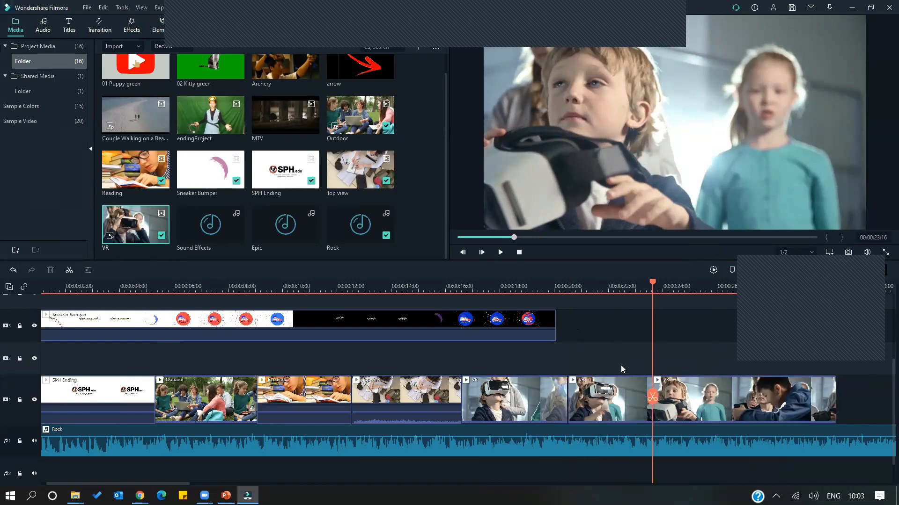
drag(622, 359, 696, 405)
drag(623, 353, 725, 405)
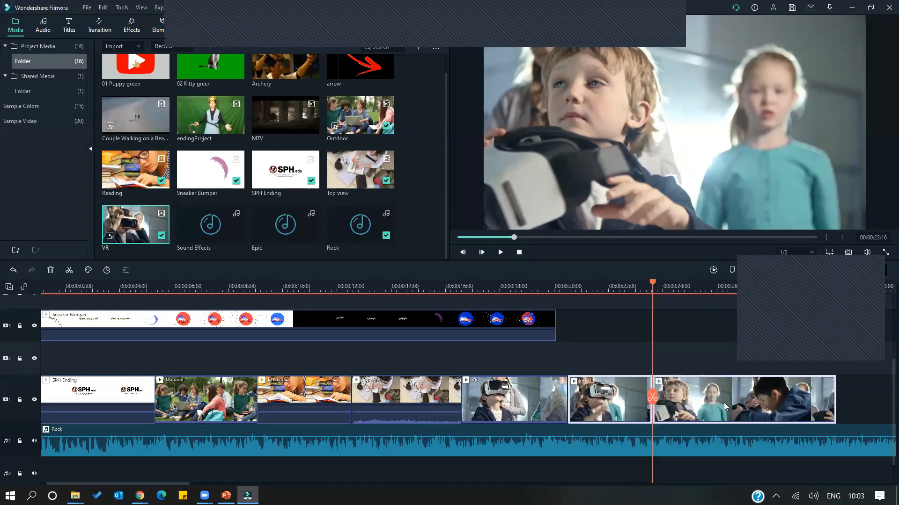
key(Delete)
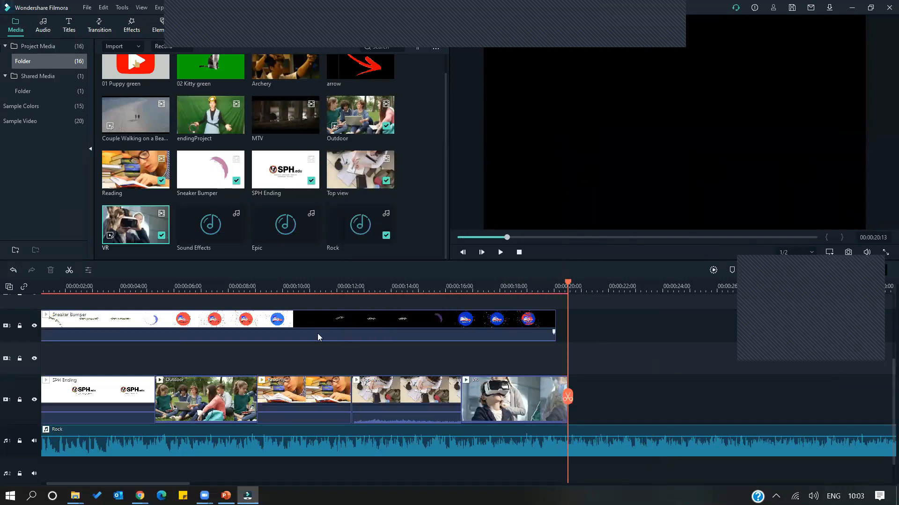
Move the Sneaker Bumper clip to the first video track, directly after the shortened VR clip
drag(217, 316, 723, 398)
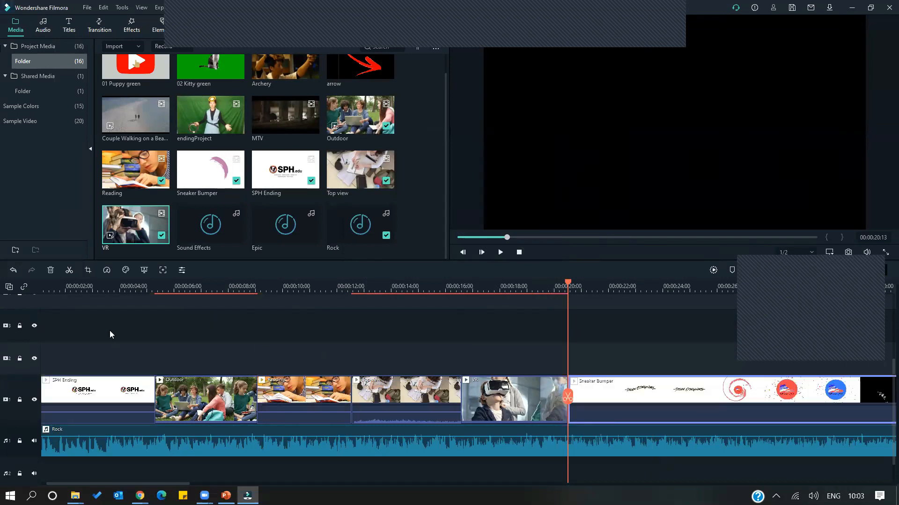
scroll(166, 342, up, 2)
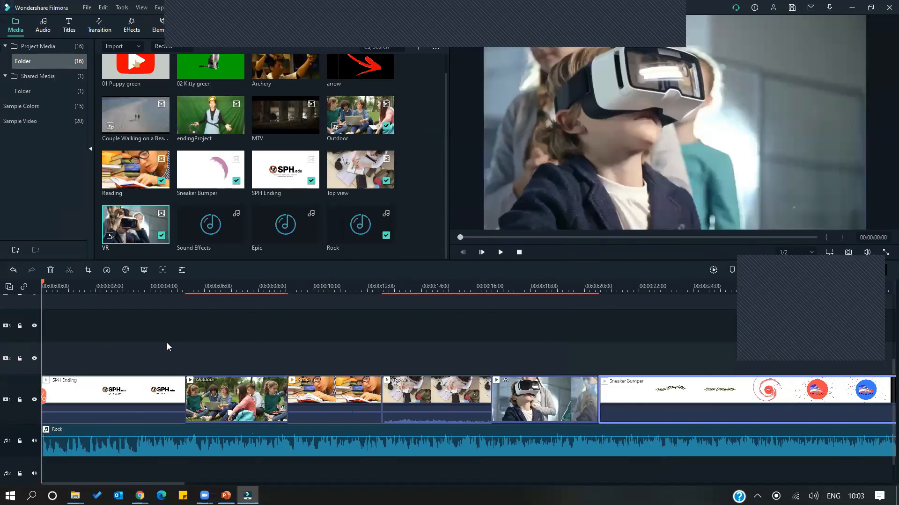
Scrub and play through the sequence from SPH Ending to the VR clip to review each clip's framing
click(43, 286)
drag(58, 283, 263, 290)
click(367, 292)
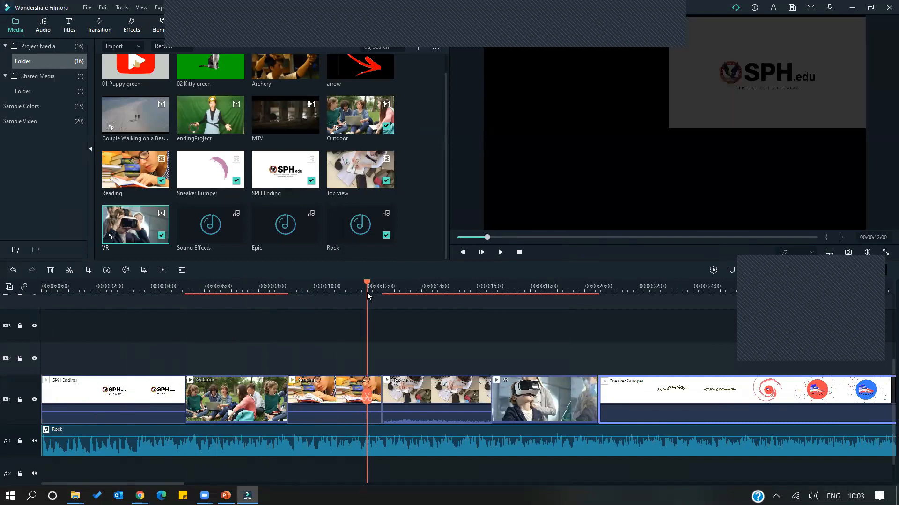
click(303, 289)
drag(274, 288, 218, 289)
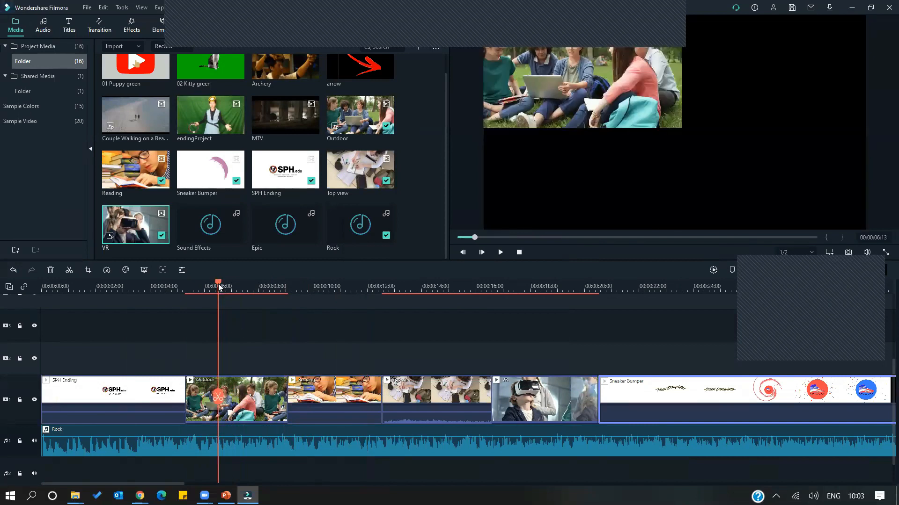
key(space)
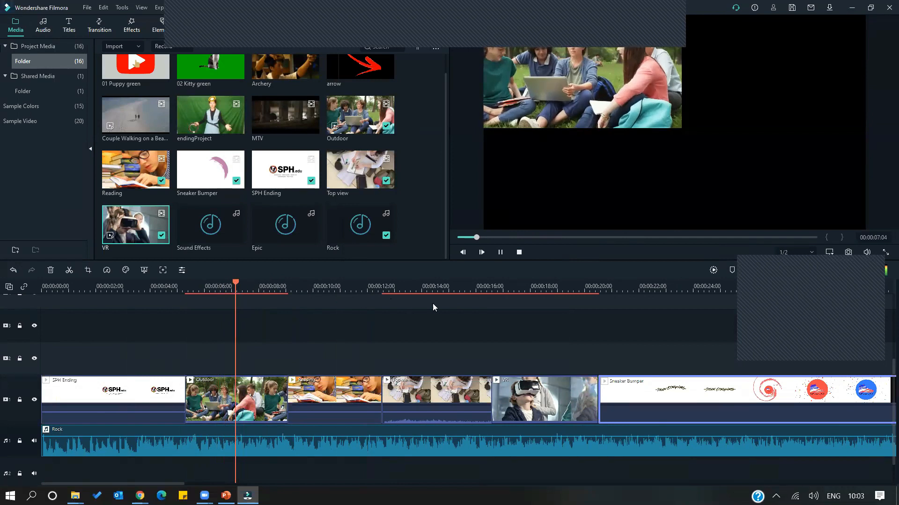
click(460, 300)
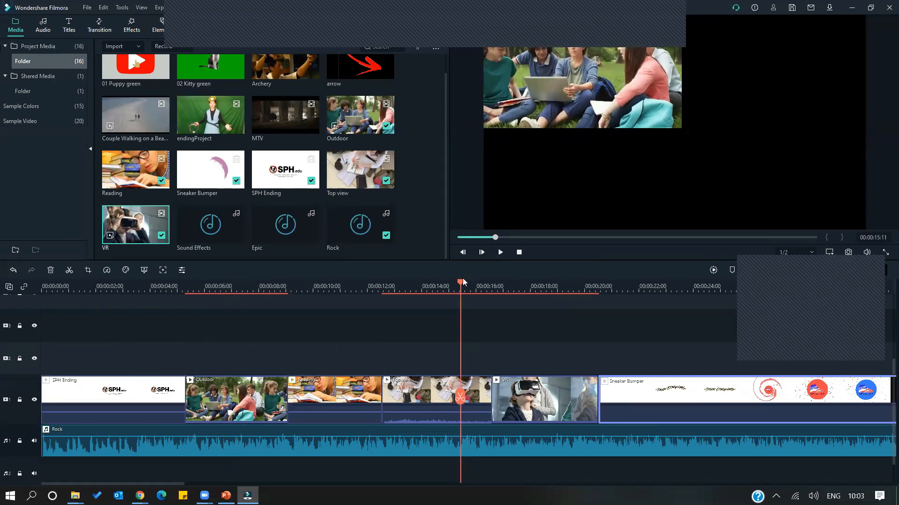
click(512, 283)
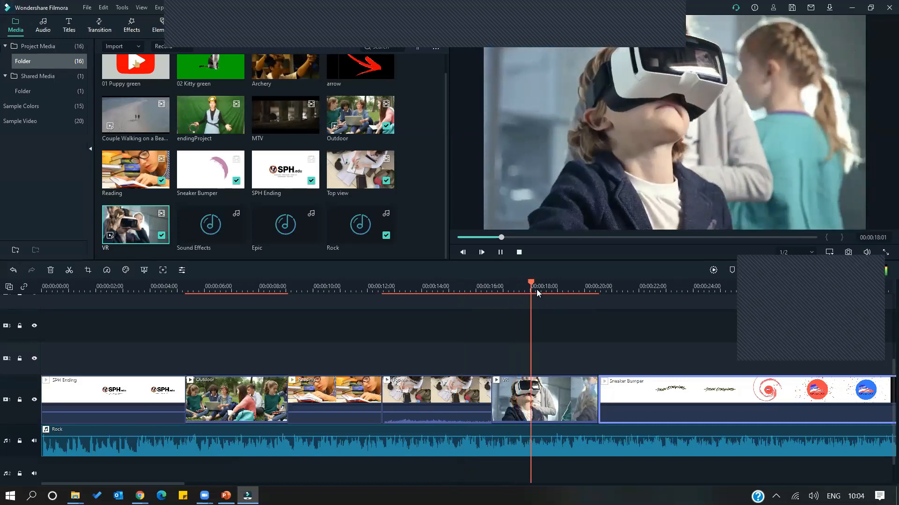
Enlarge the SPH Ending picture from the start of the timeline to nearly fill the frame, and go to 00:00:33:04 in Sneaker Bumper
drag(531, 283, 333, 304)
drag(70, 286, 2, 303)
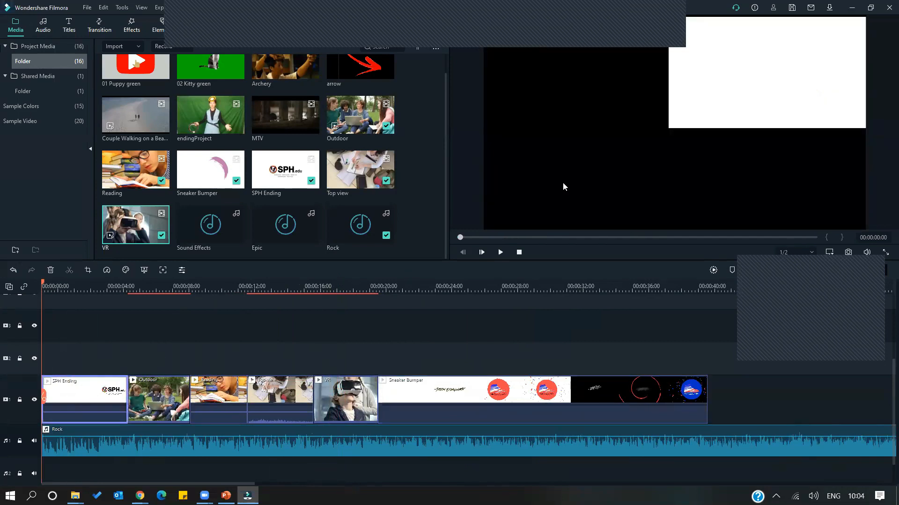
click(755, 62)
drag(648, 142, 491, 225)
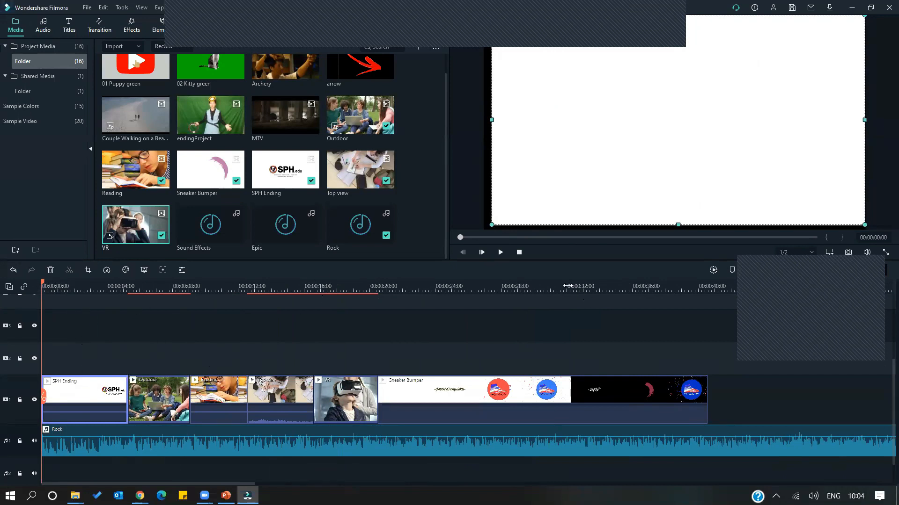
click(584, 287)
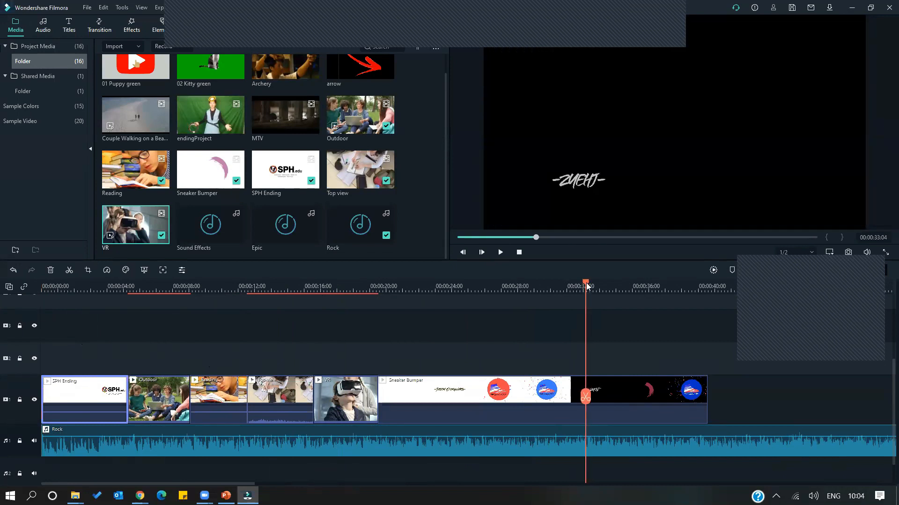
Split the Sneaker Bumper clip and the Rock music at 00:00:28:24, after its red logo scene
drag(572, 282, 485, 284)
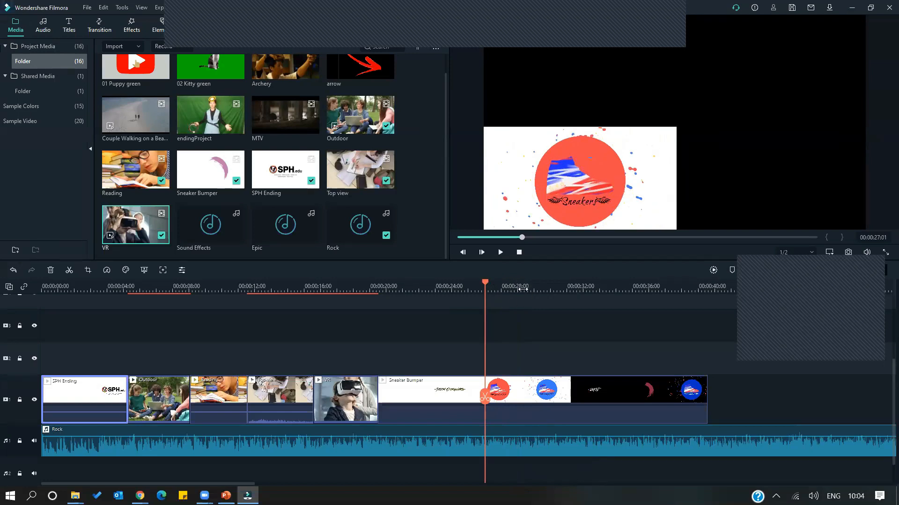
drag(485, 286, 515, 286)
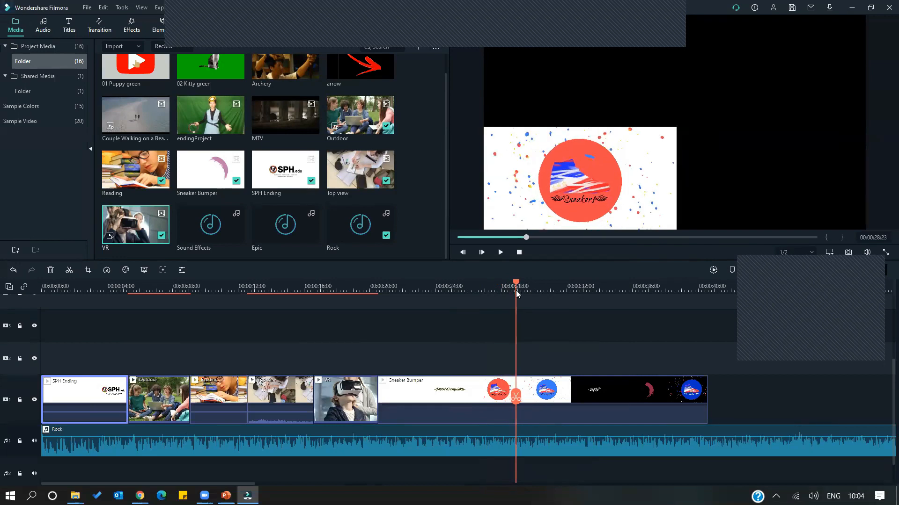
drag(516, 290, 517, 290)
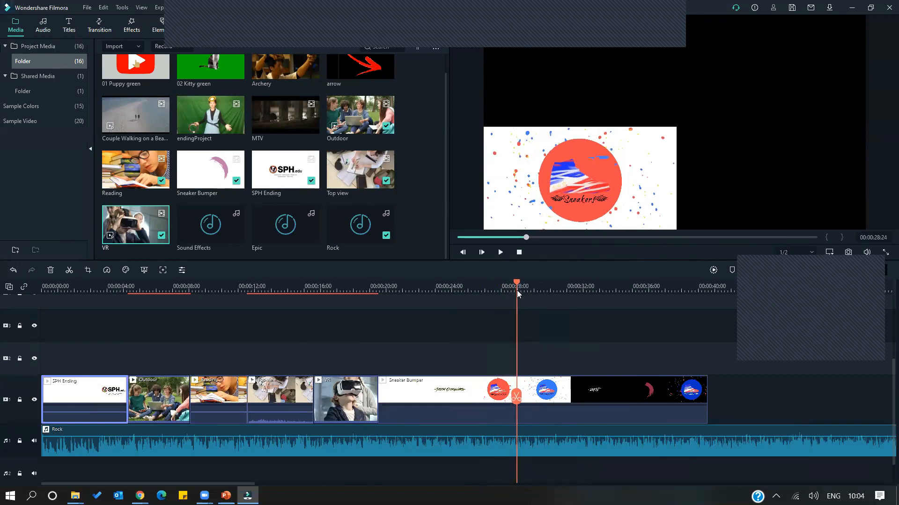
scroll(595, 361, down, 1)
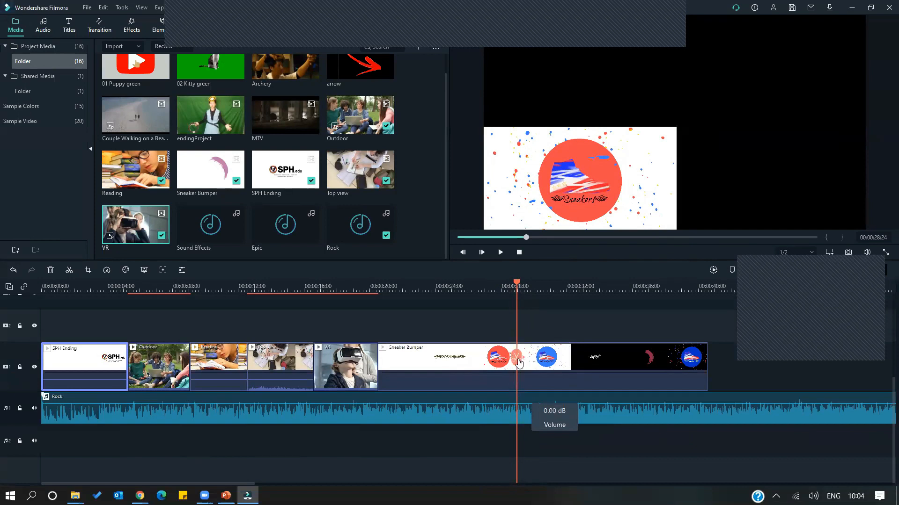
click(517, 360)
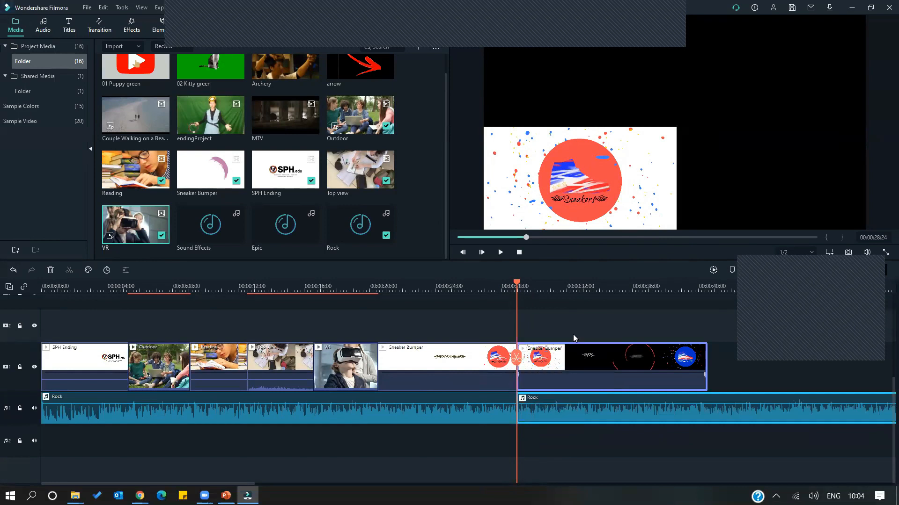
Move the cut-off Sneaker Bumper part to the second video track, split it at 00:00:28:24 and pull the pieces apart
drag(578, 363, 512, 324)
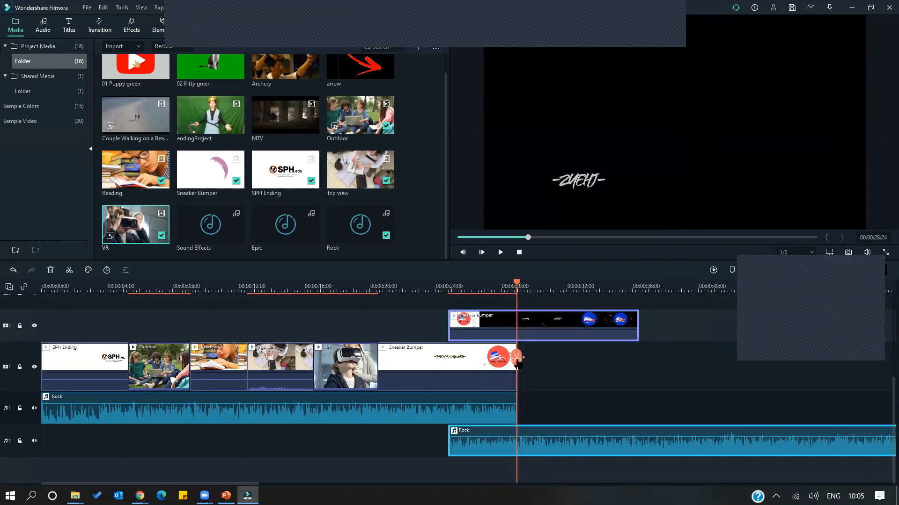
drag(515, 318, 516, 318)
click(516, 318)
drag(565, 325, 600, 326)
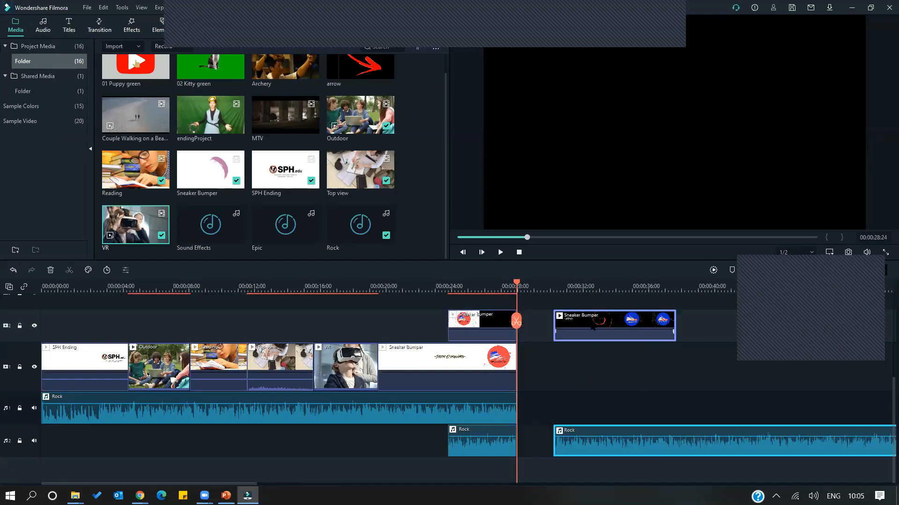
Delete both Sneaker Bumper pieces from the second video track
key(Delete)
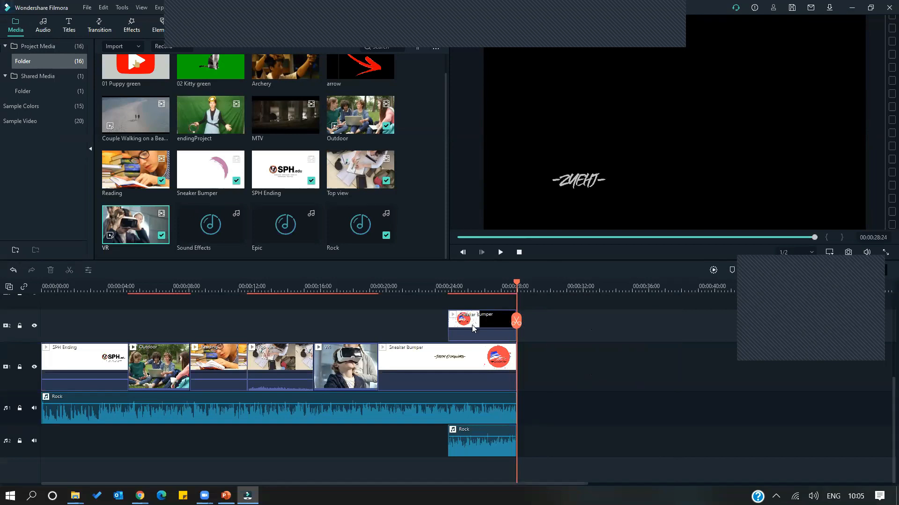
click(471, 323)
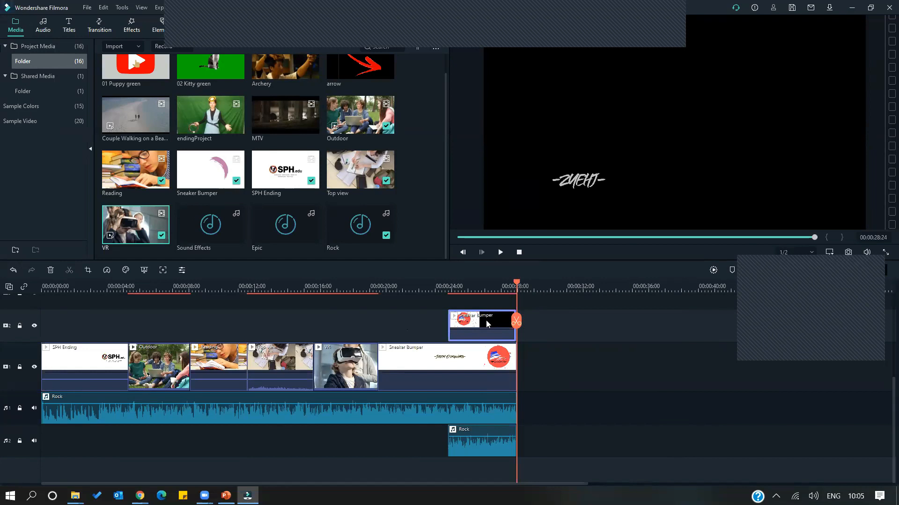
key(Delete)
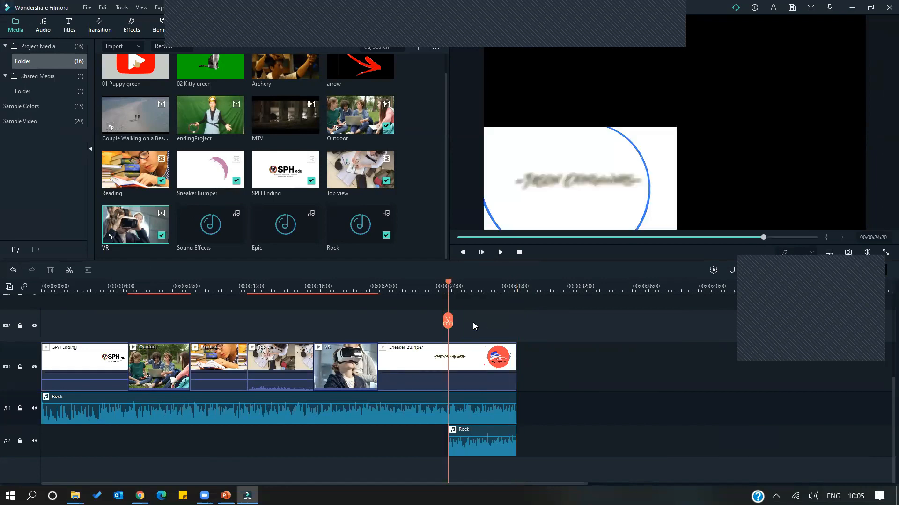
Try a split of the SPH Ending clip and the Rock music at 00:00:02:05, and undo it
drag(448, 283, 306, 319)
drag(97, 330, 77, 330)
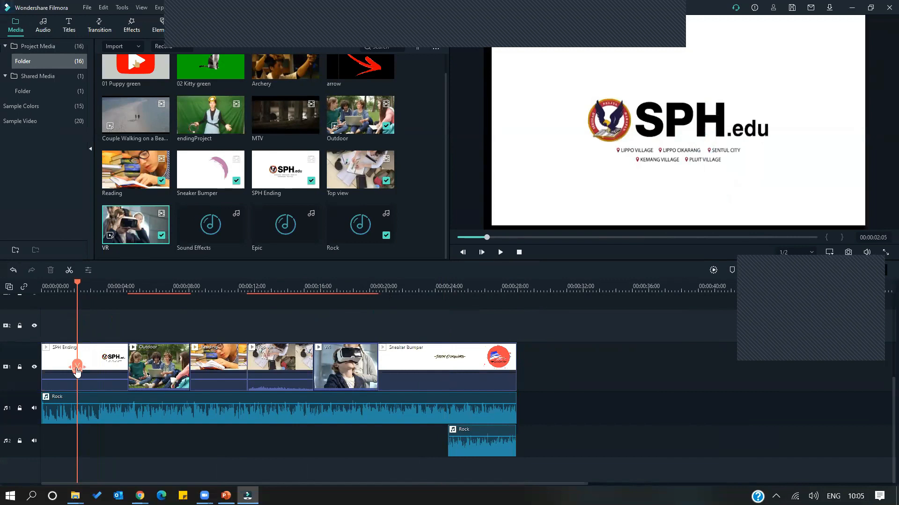
click(76, 367)
click(60, 374)
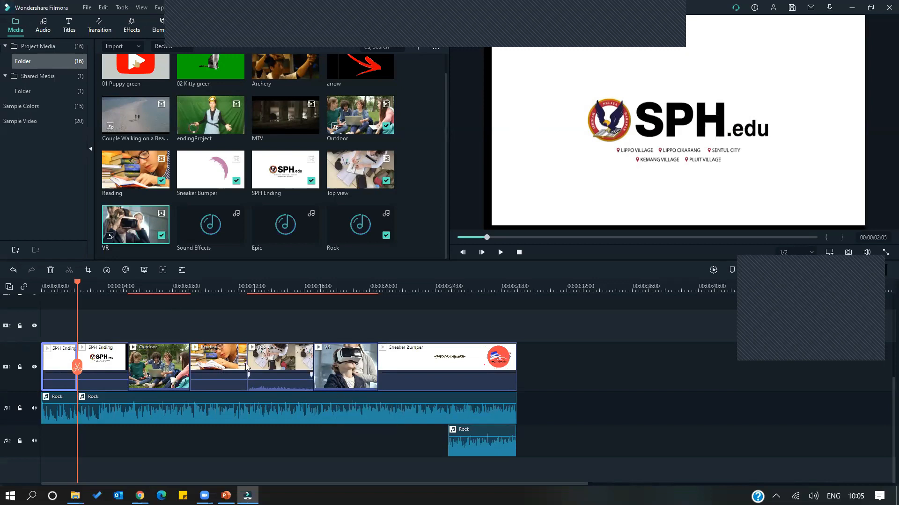
key(ctrl+z)
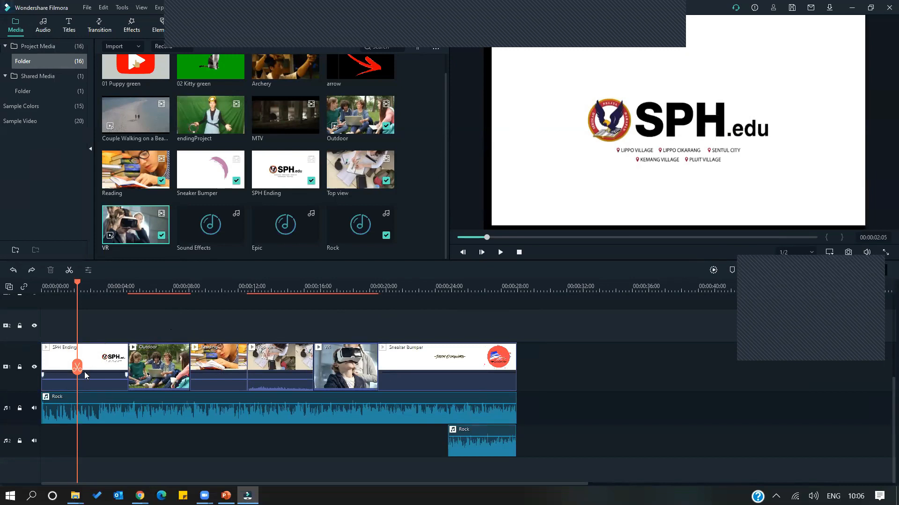
Go through the clips on the first video track and play the sequence from the start to review it
click(110, 357)
click(159, 362)
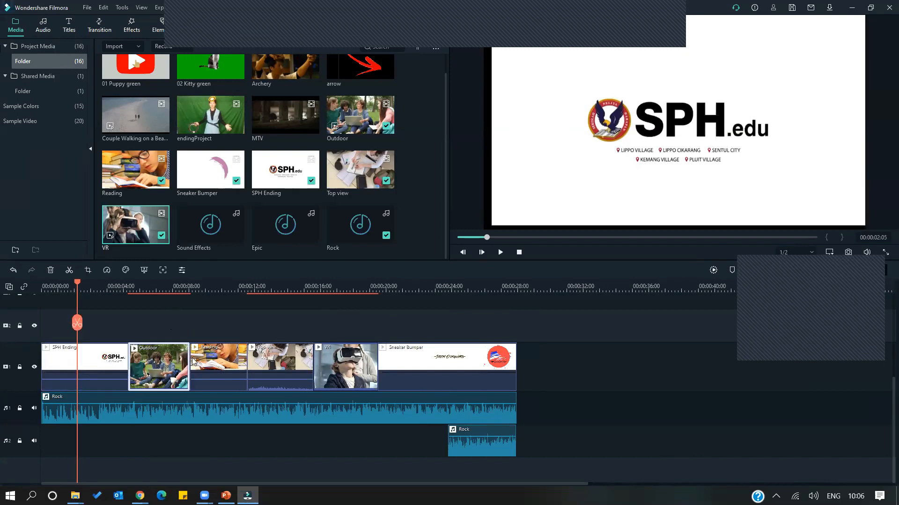
click(278, 358)
click(338, 357)
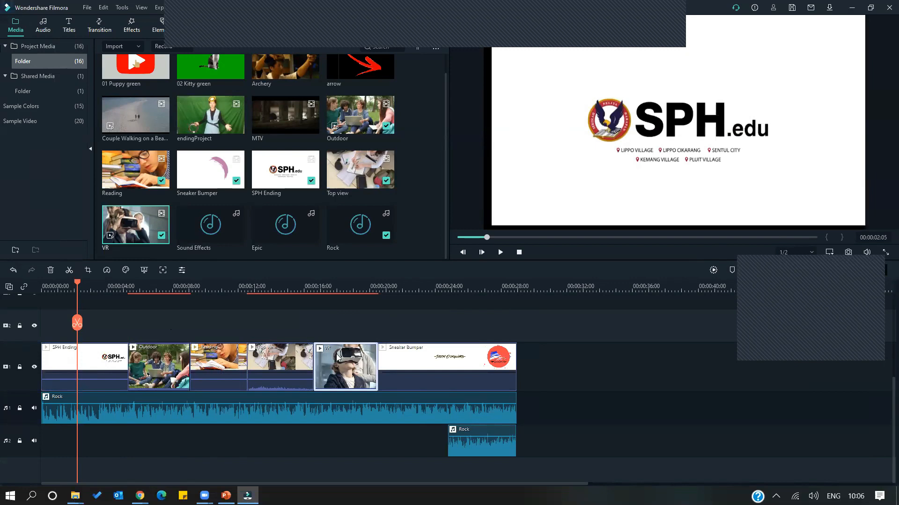
click(429, 362)
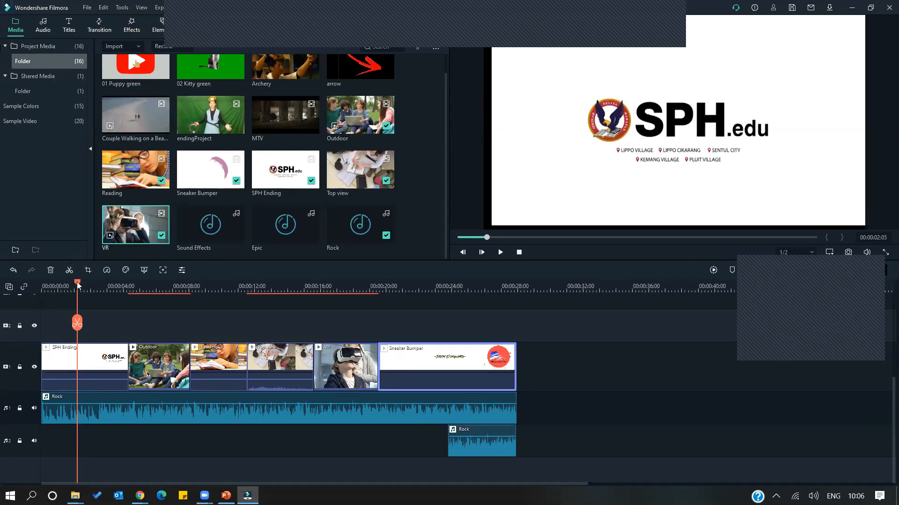
drag(78, 284, 42, 285)
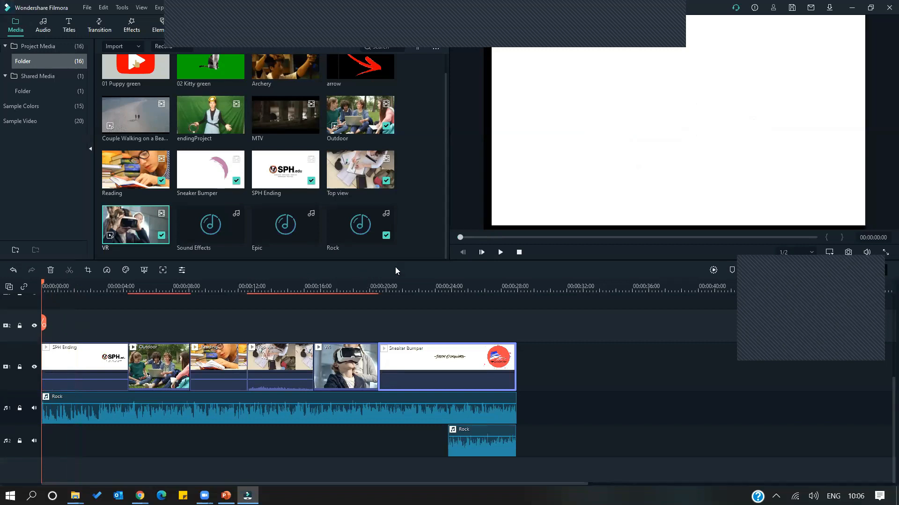
key(space)
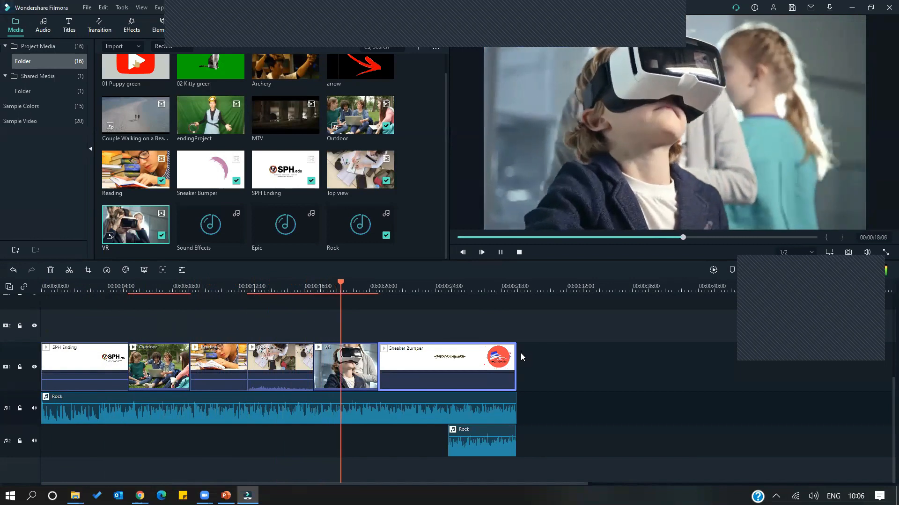
click(166, 413)
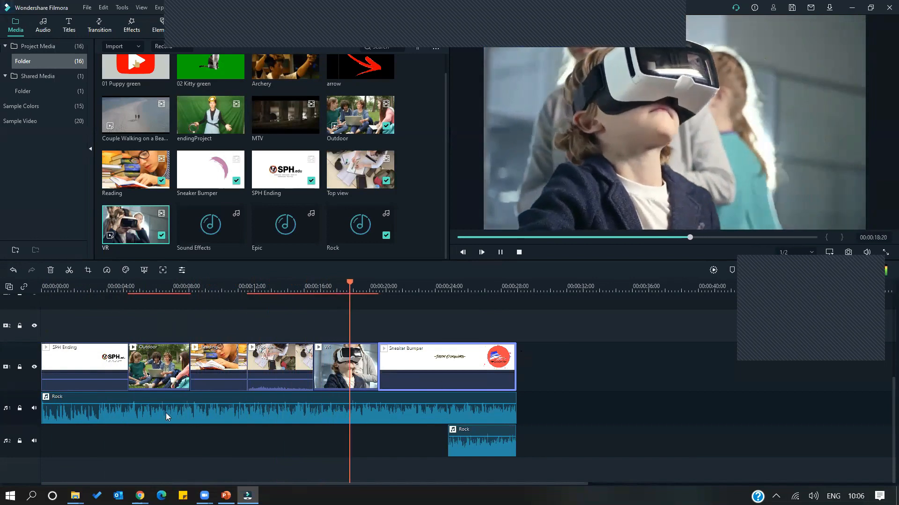
click(671, 38)
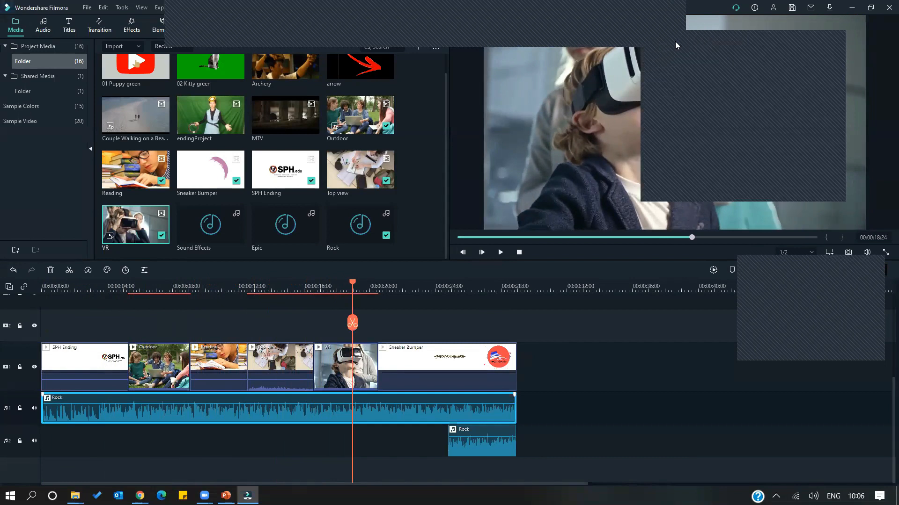
click(675, 41)
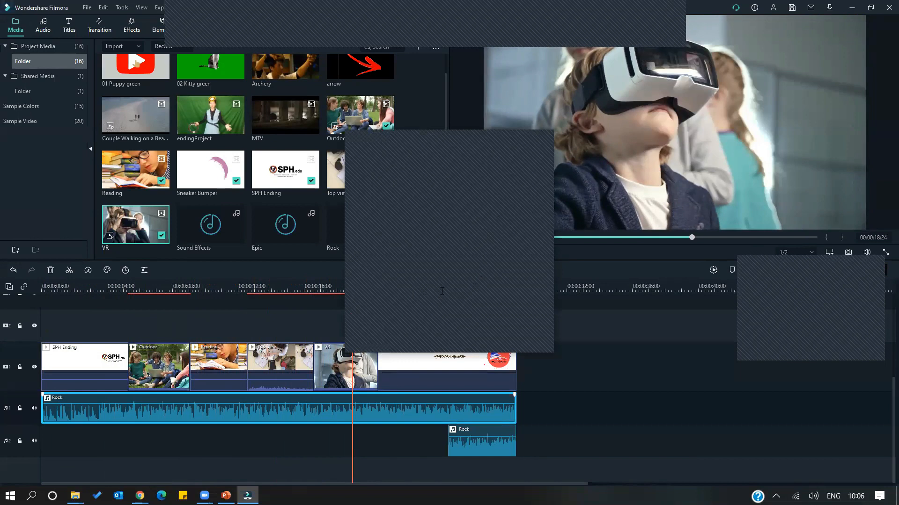
click(540, 138)
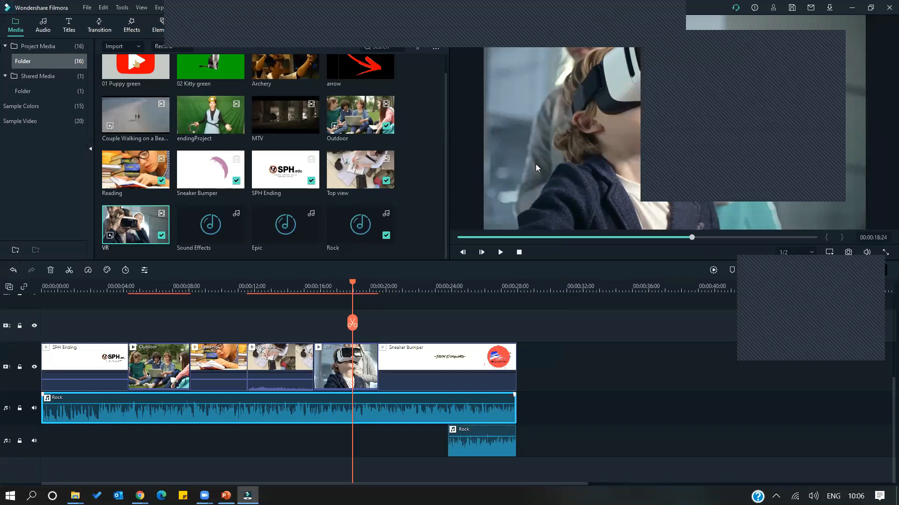
click(538, 138)
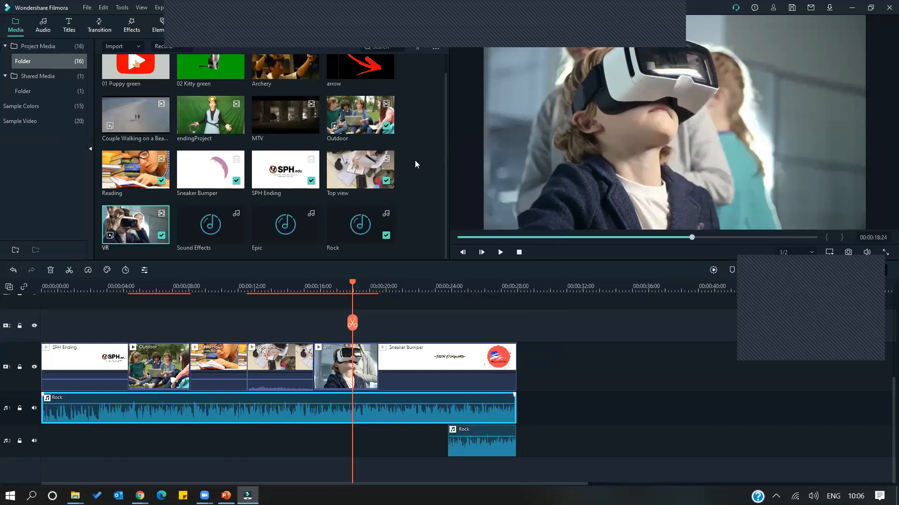
right_click(279, 173)
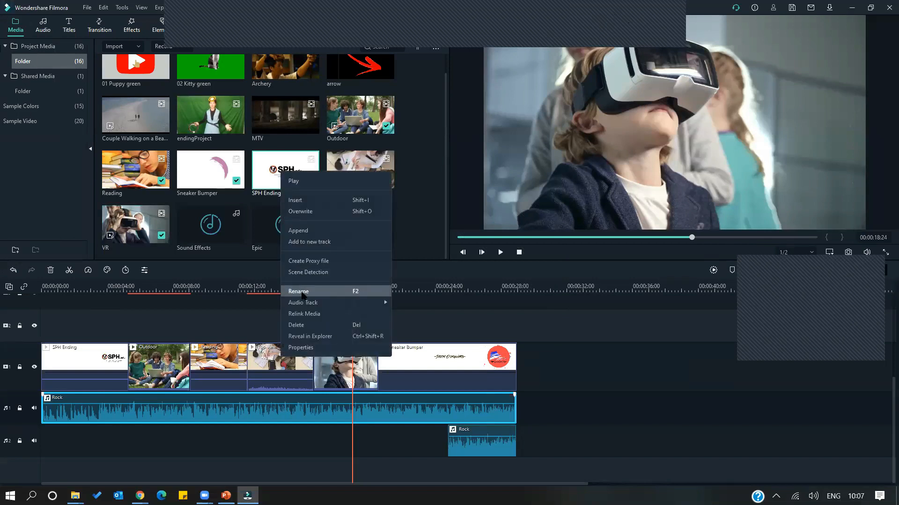
click(408, 314)
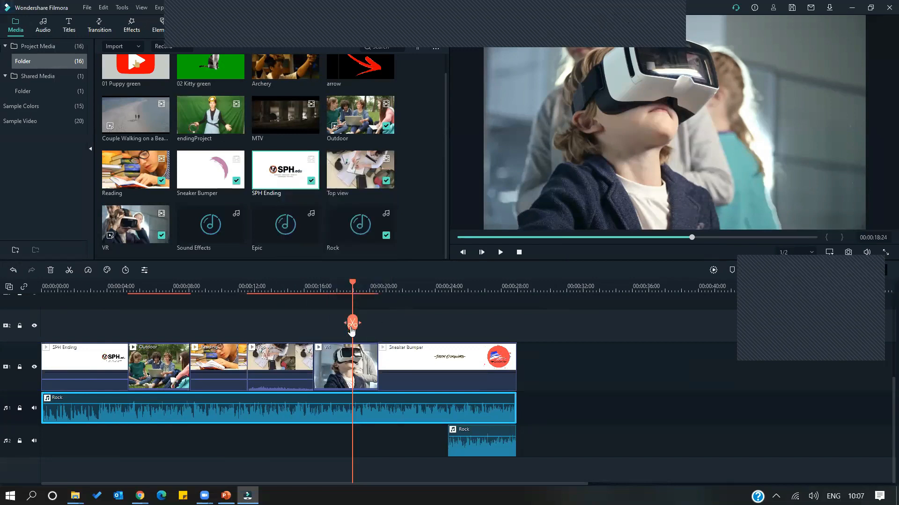
Insert the Opener 11 title from the Openers collection between SPH Ending and Outdoor on the first video track
drag(353, 326, 48, 325)
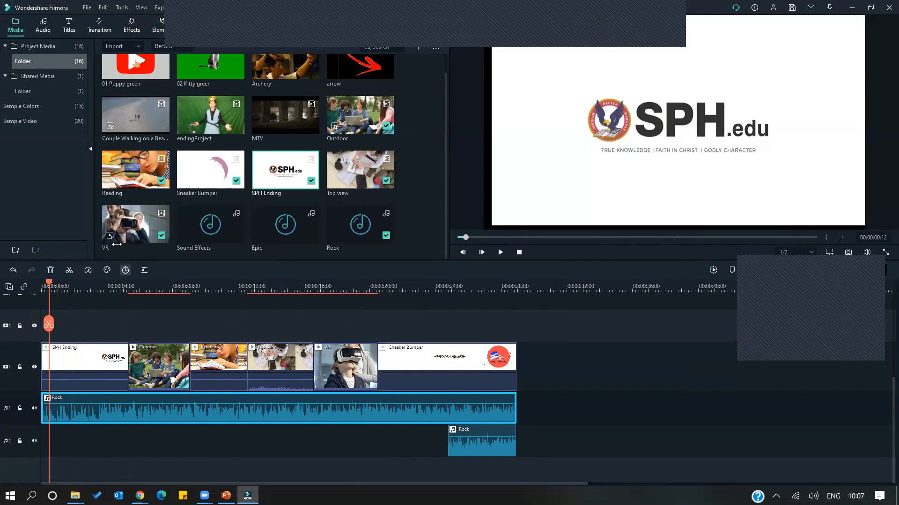
click(68, 25)
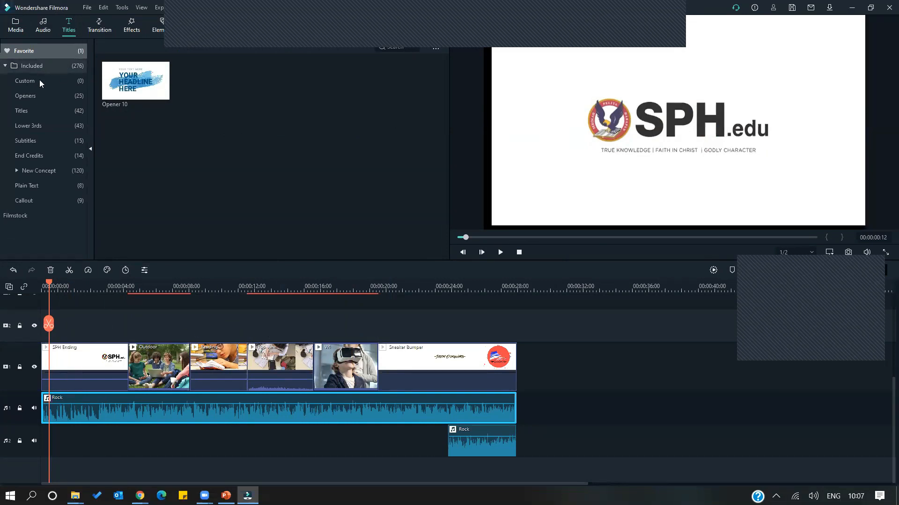
click(40, 96)
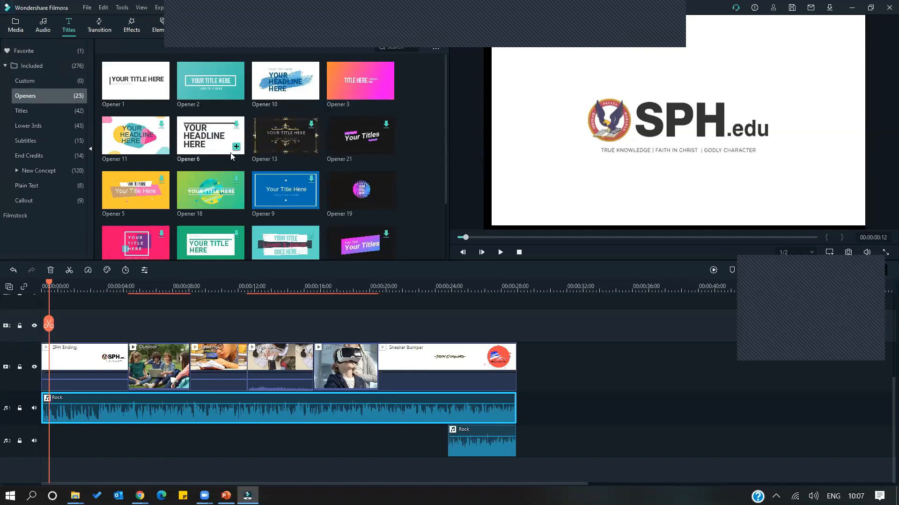
scroll(234, 155, down, 2)
scroll(240, 155, up, 2)
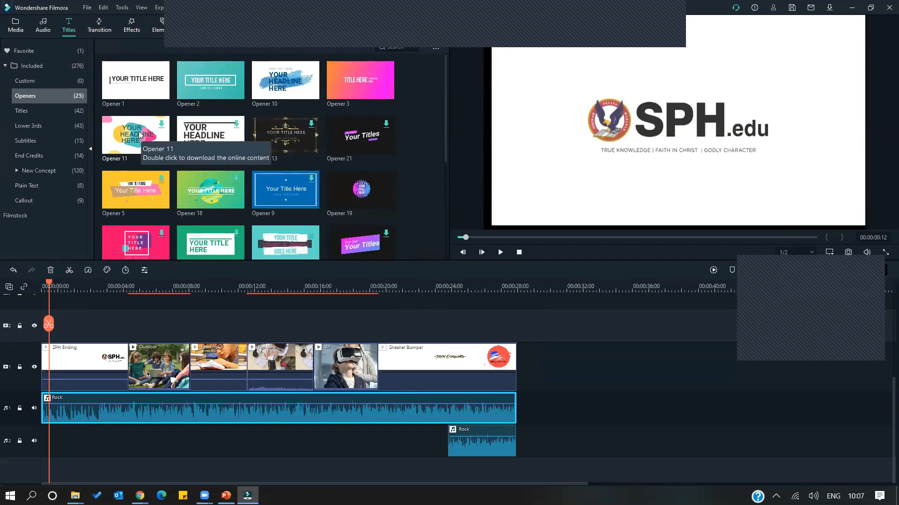
drag(141, 134, 133, 372)
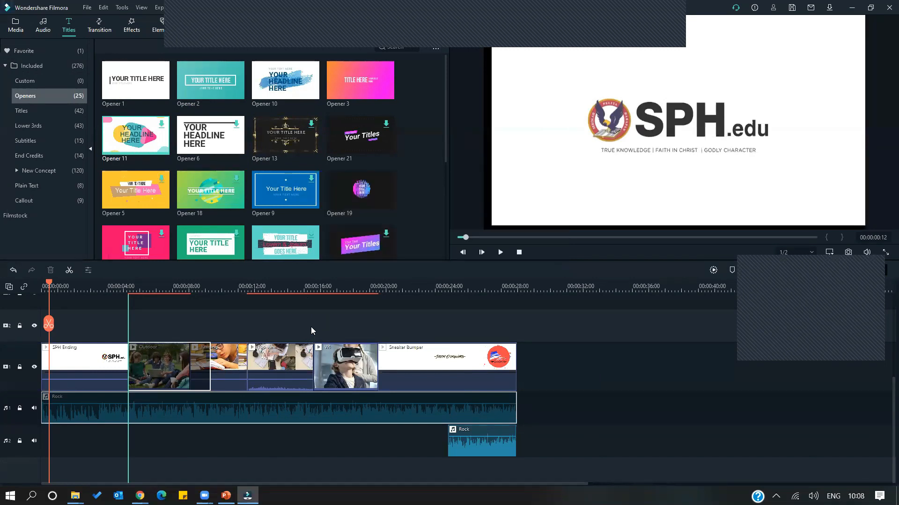
Play the sequence up to the fully shown Opener 11 title and open its first line, YOUR, for editing
key(space)
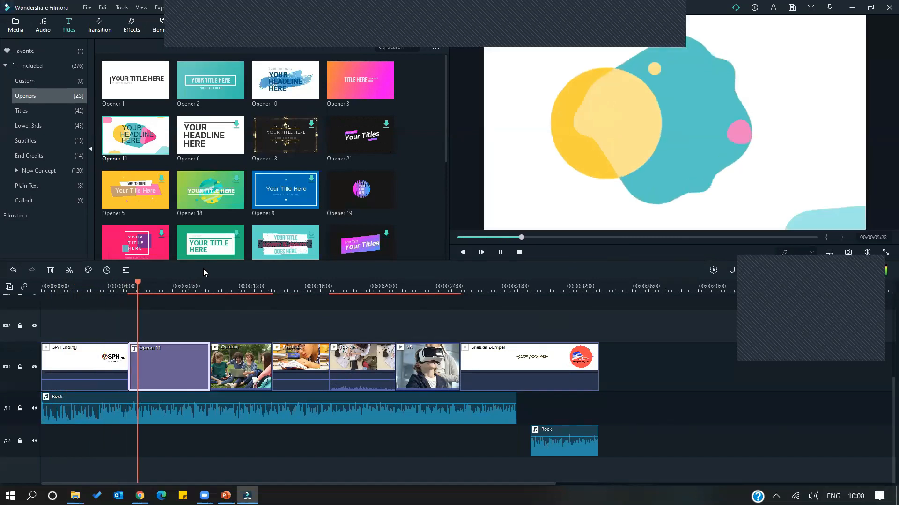
key(space)
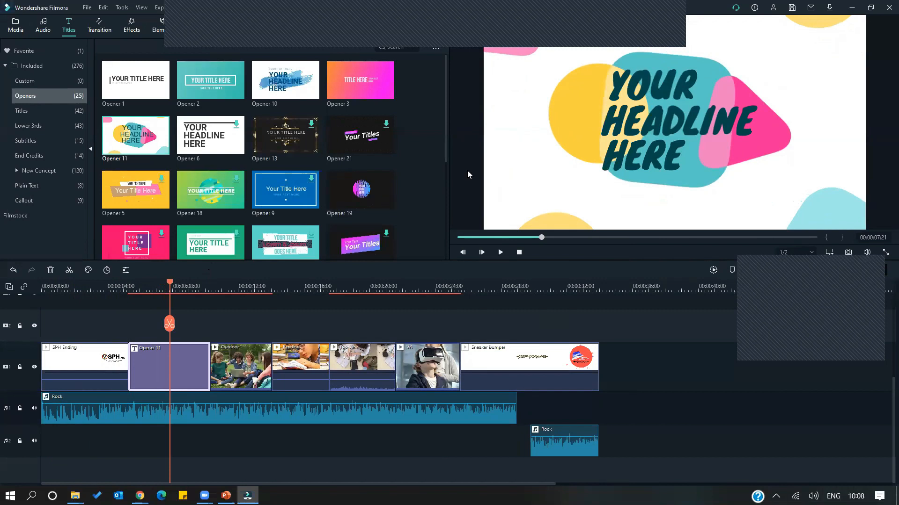
click(639, 92)
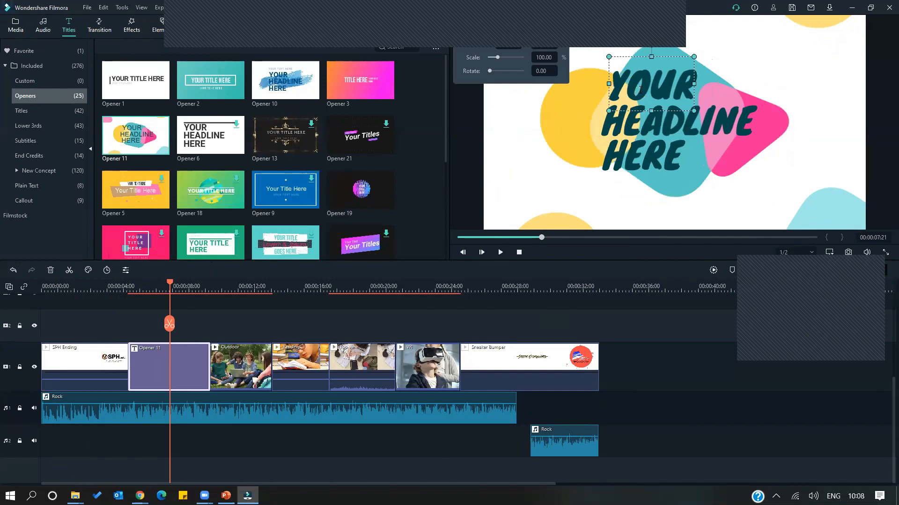
double_click(639, 92)
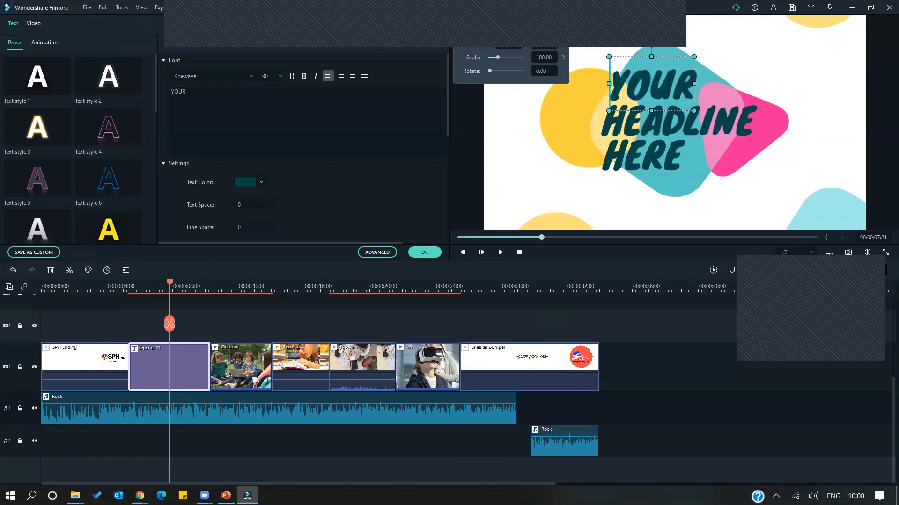
Try to replace YOUR in the Opener 11 title with Welcoe and insert the missing m
key(Delete)
key(Delete)
key(Delete)
key(Delete)
text(Welco)
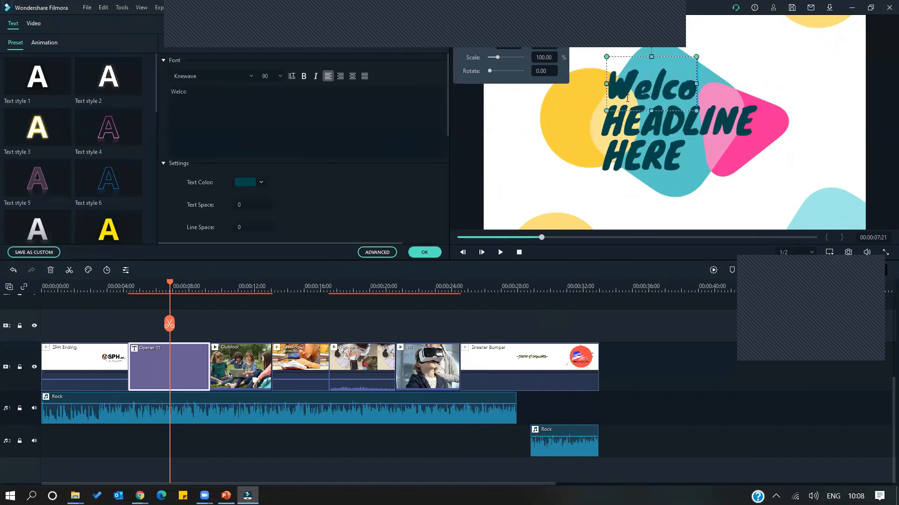
text(e)
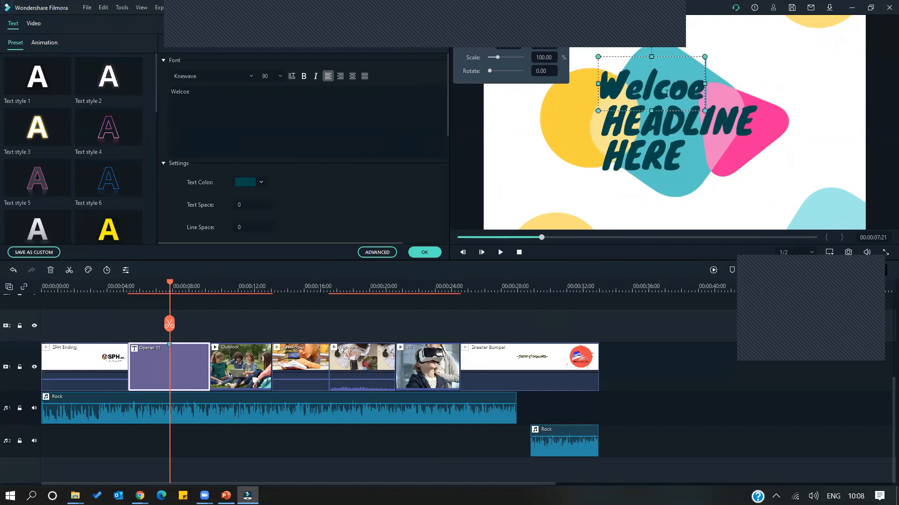
key(Left)
key(m)
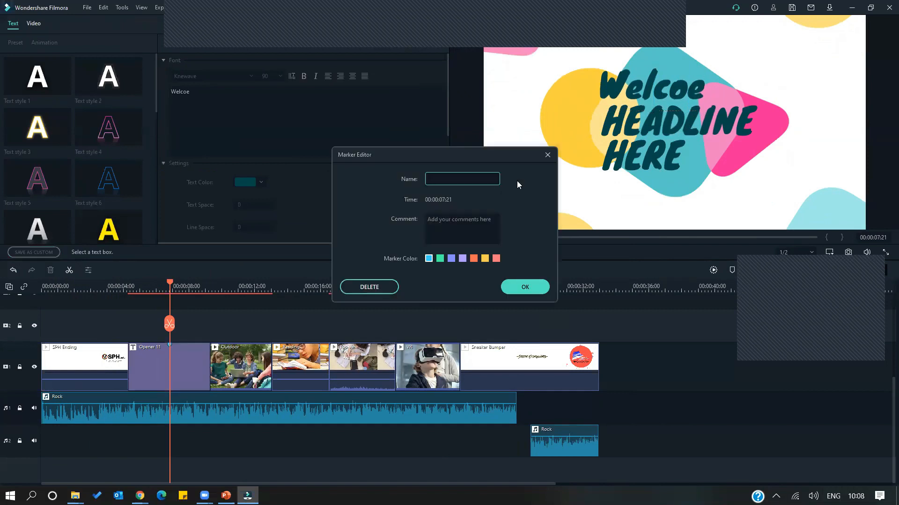
click(547, 155)
click(689, 90)
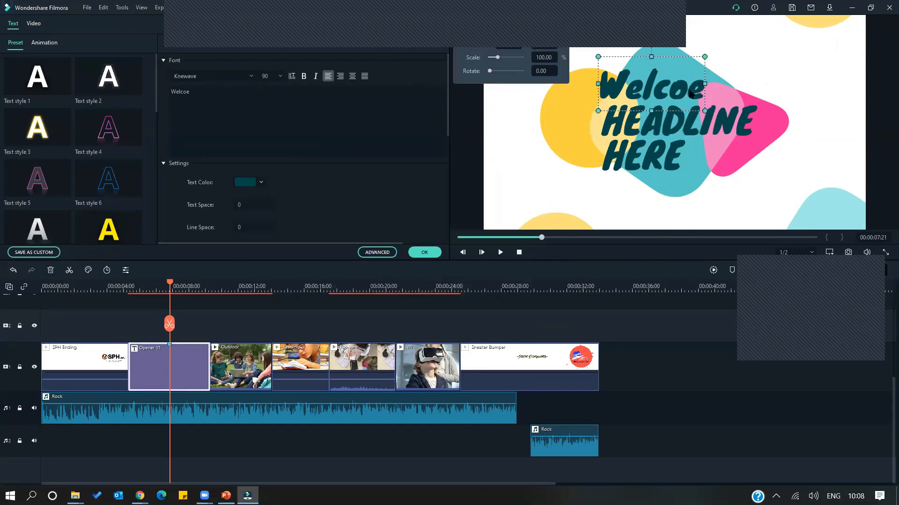
click(689, 91)
key(m)
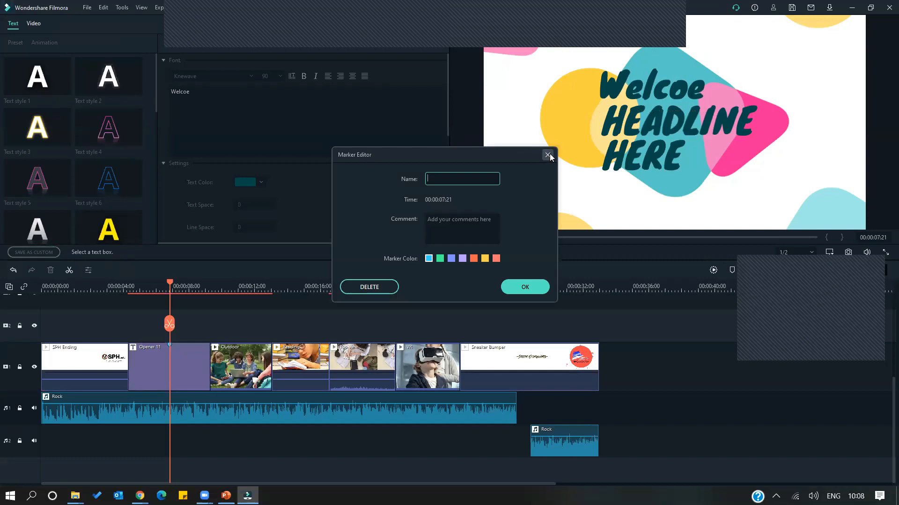
click(548, 155)
Rewrite the first line of the Opener 11 title as Welcome
click(626, 92)
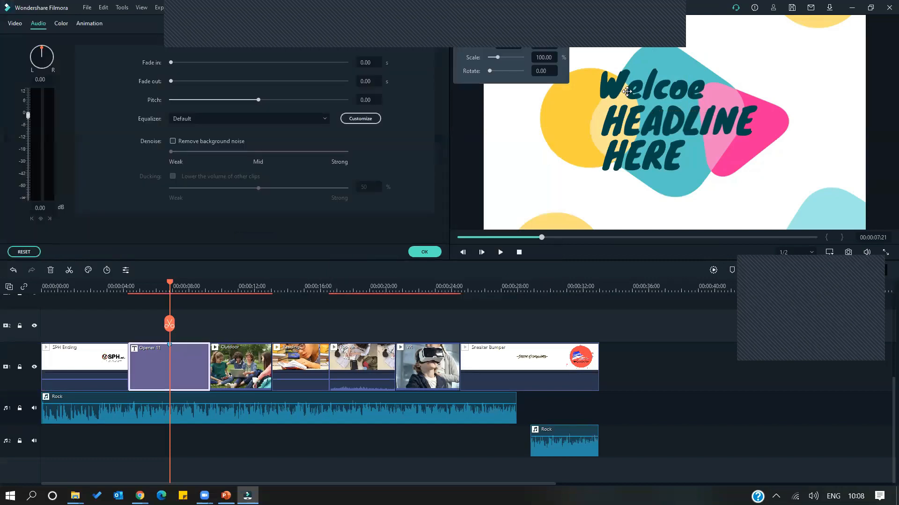
click(651, 83)
click(203, 94)
double_click(210, 93)
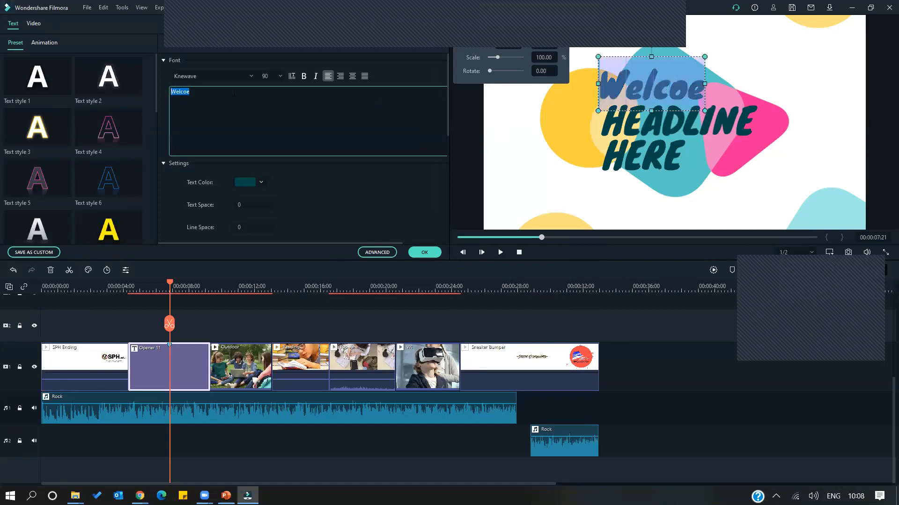
text(WElcom)
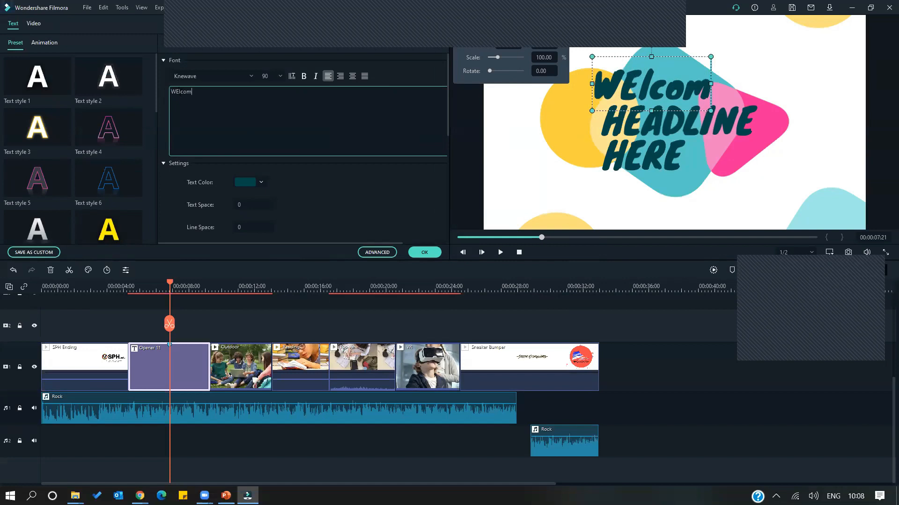
key(Left)
key(Left)
key(Left)
key(Left)
key(BackSpace)
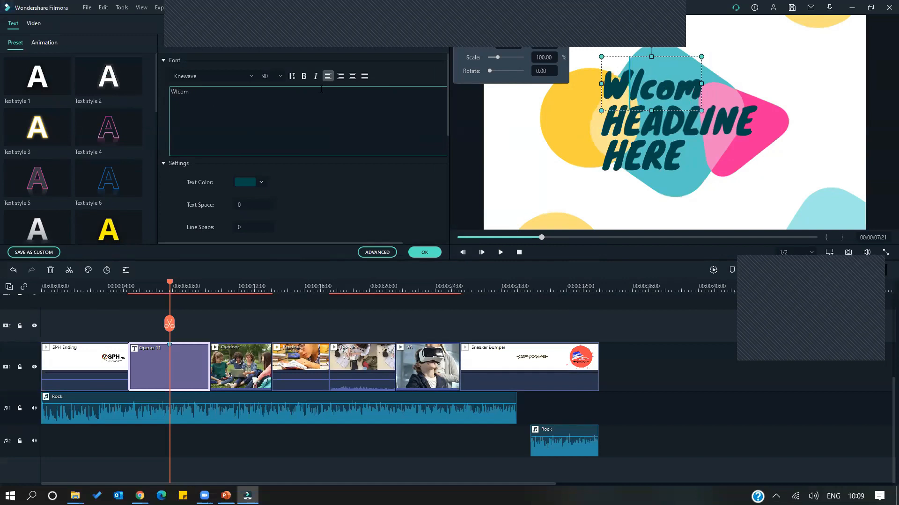
text(e)
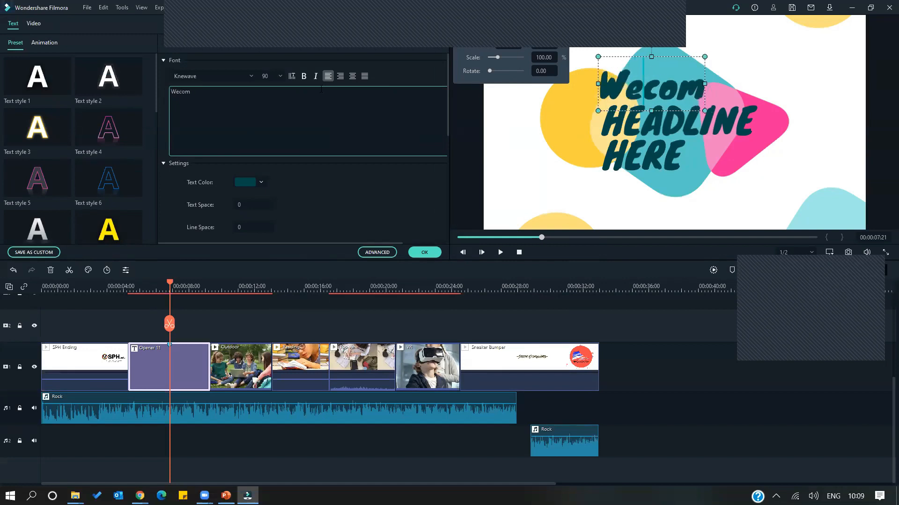
text(l)
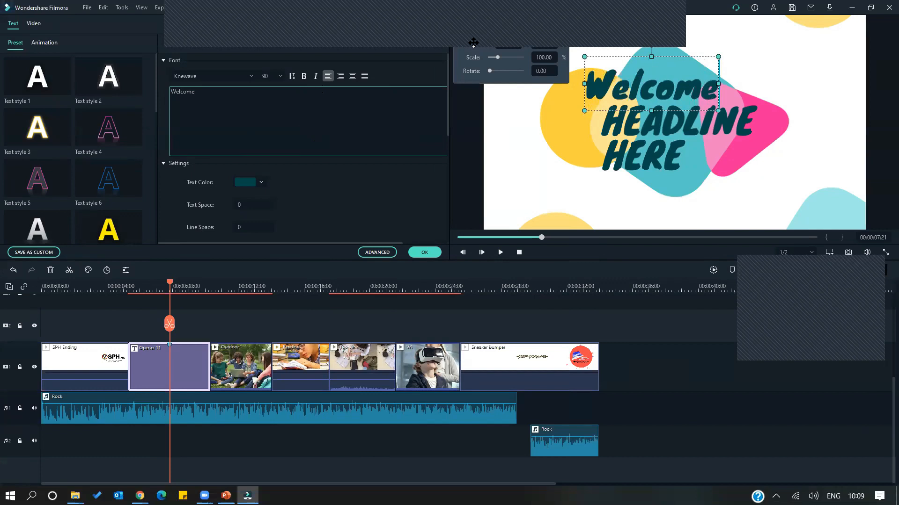
Clear the HEADLINE and HERE lines of the opener title and move Welcome down to the middle of the coloured shapes
click(654, 130)
click(666, 115)
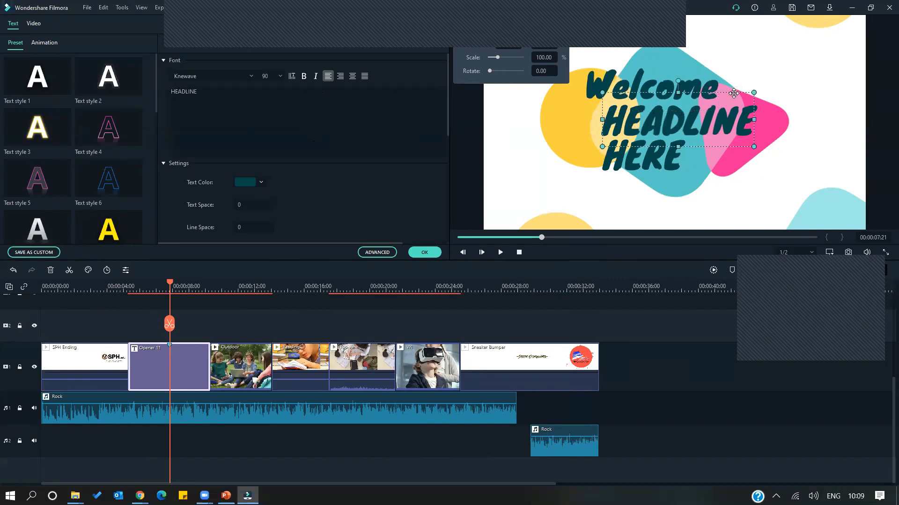
click(697, 121)
key(ctrl+a)
key(BackSpace)
click(627, 154)
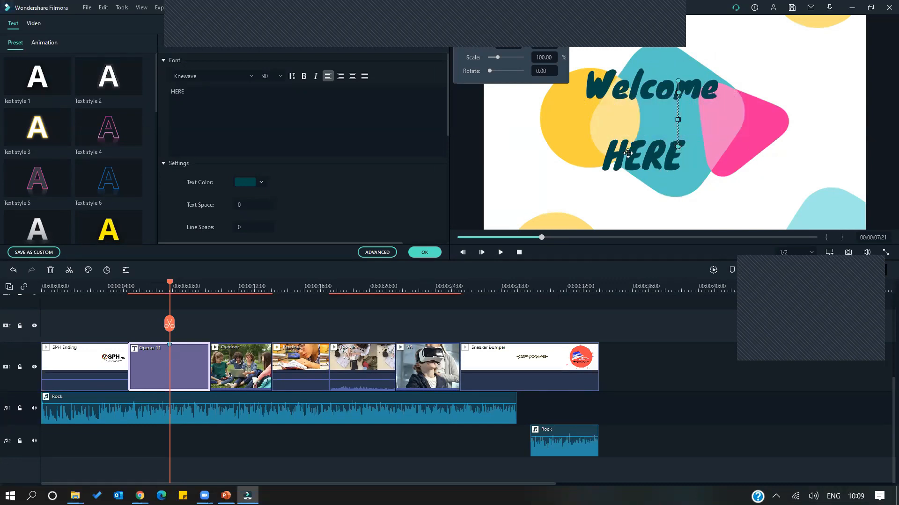
double_click(634, 155)
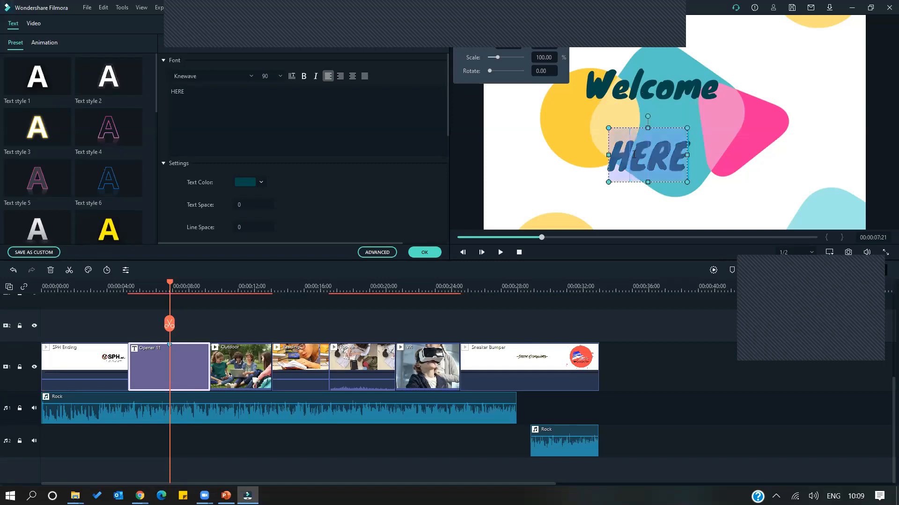
key(BackSpace)
click(650, 86)
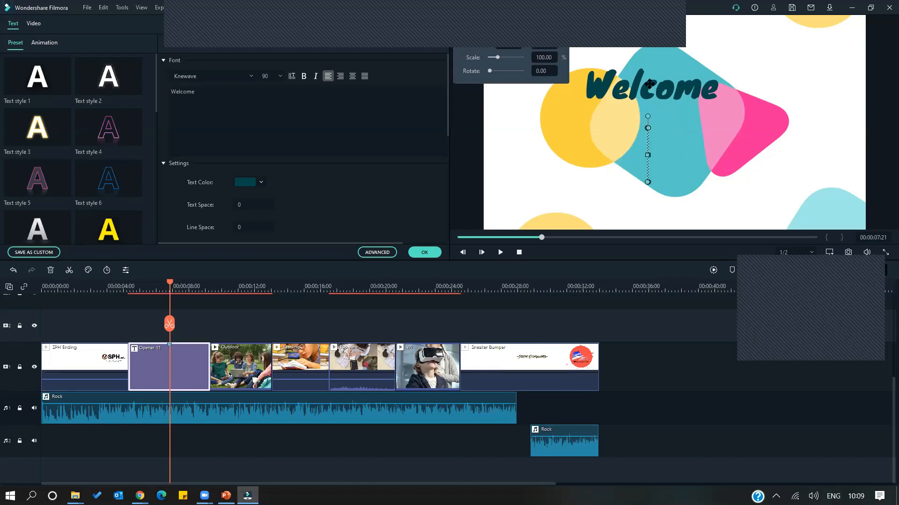
drag(635, 57, 650, 94)
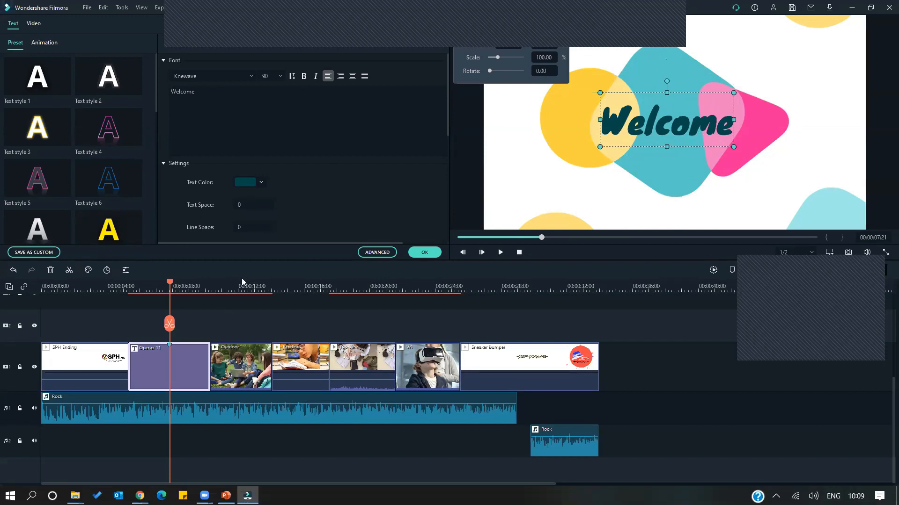
Enlarge the Outdoor clip's picture to fill the whole preview frame and accept the change
drag(169, 282, 217, 289)
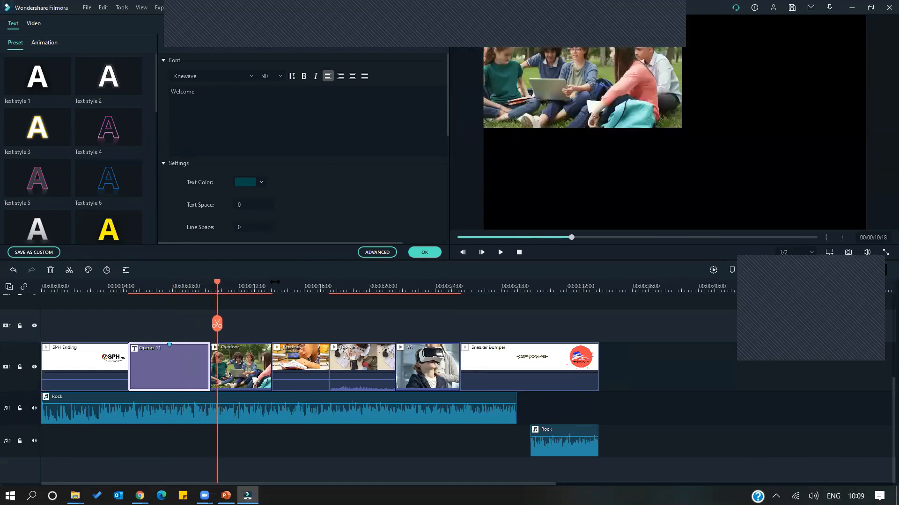
click(597, 71)
drag(683, 130, 864, 218)
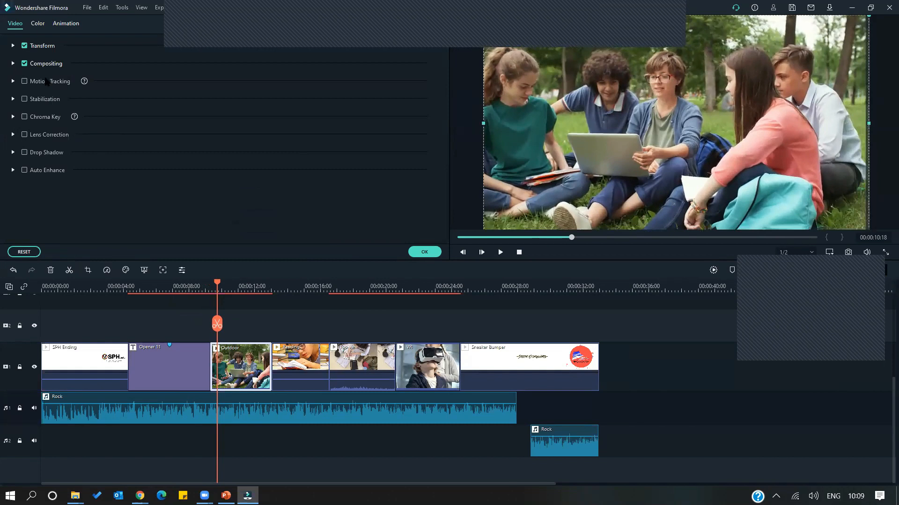
click(423, 252)
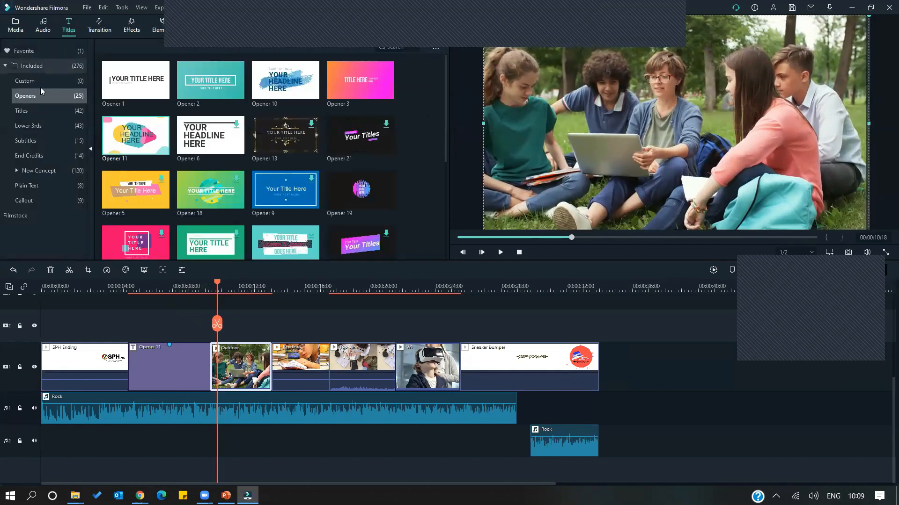
Place Title 10 from the Titles collection on the second video track, starting at the beginning of the Outdoor clip
click(29, 113)
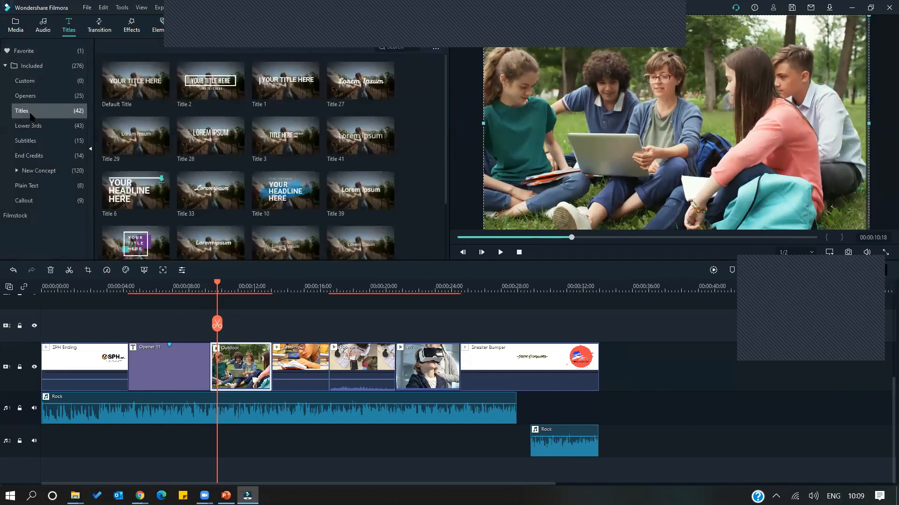
click(42, 96)
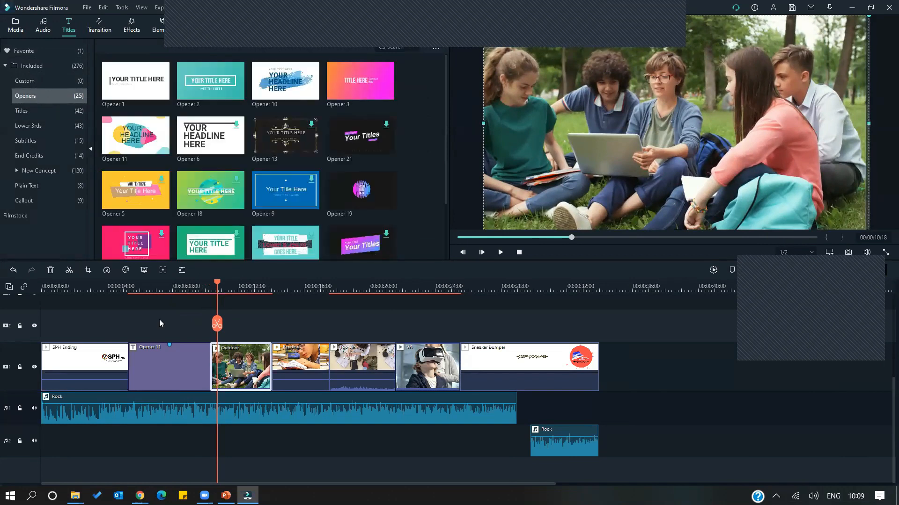
click(163, 290)
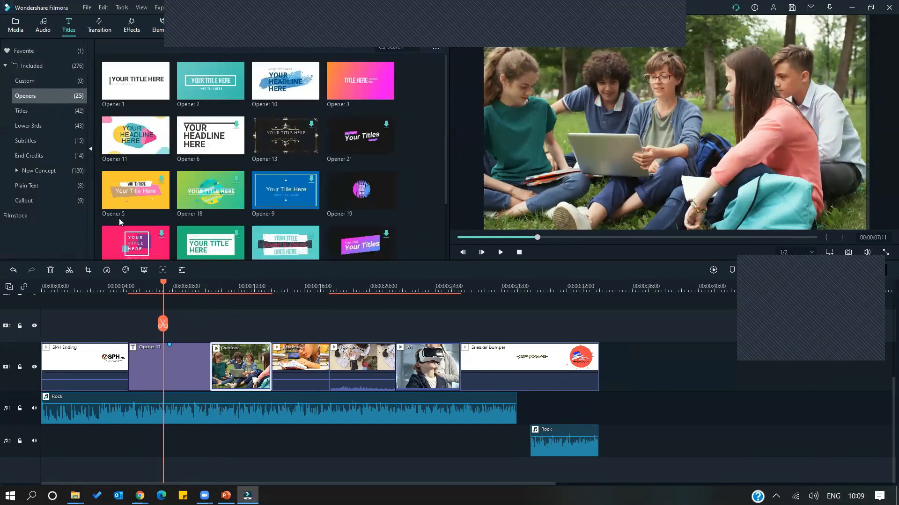
click(36, 111)
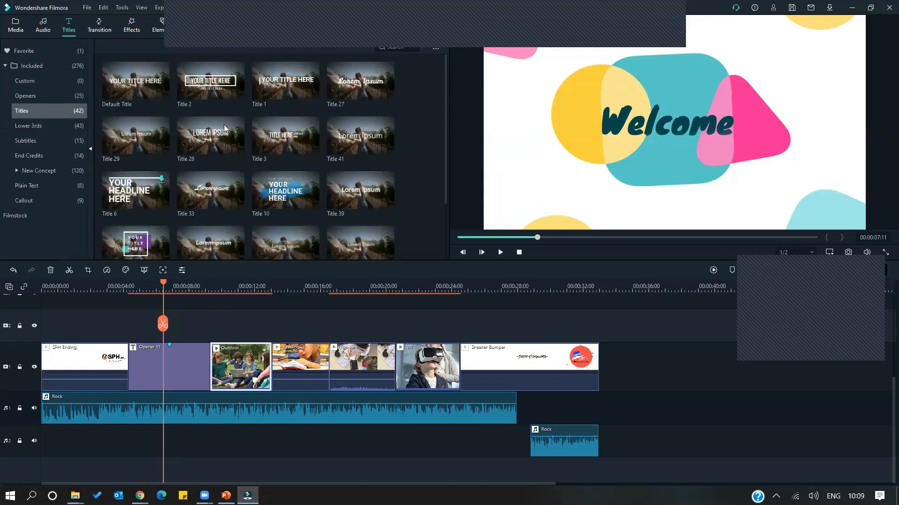
click(236, 286)
mouse_move(203, 139)
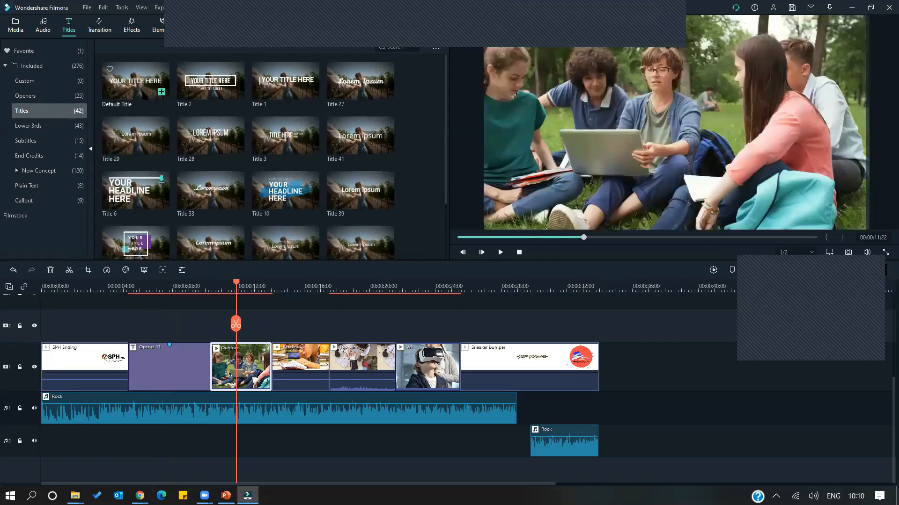
click(272, 189)
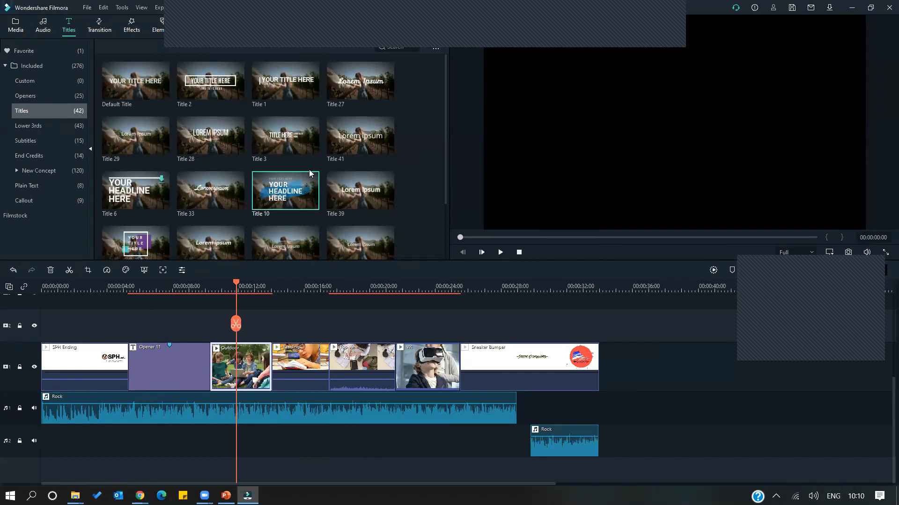
drag(280, 196, 207, 333)
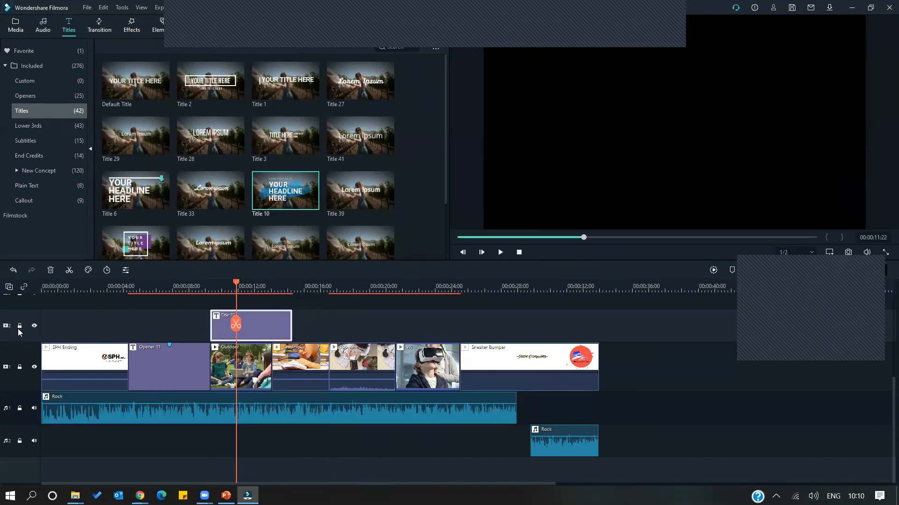
click(9, 287)
click(162, 322)
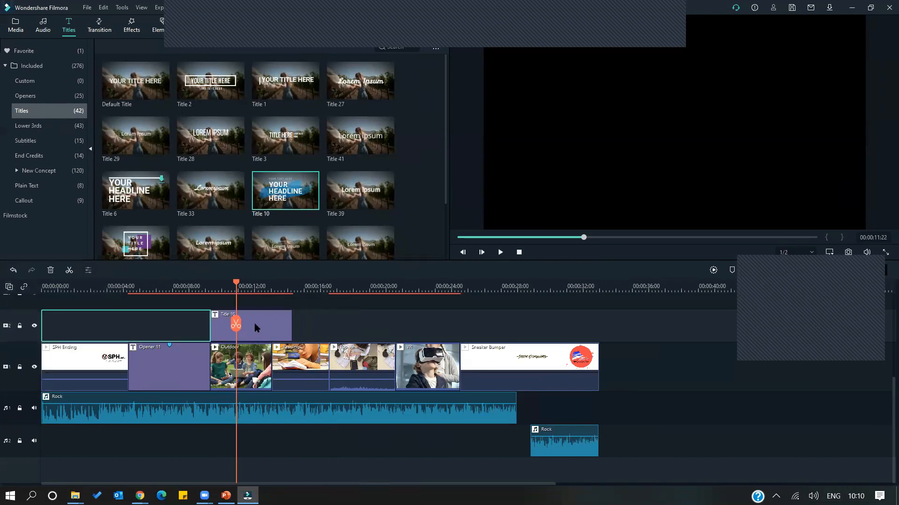
Play Title 10 over the Outdoor clip and clear the title's small YOUR TEXT HERE line
click(186, 282)
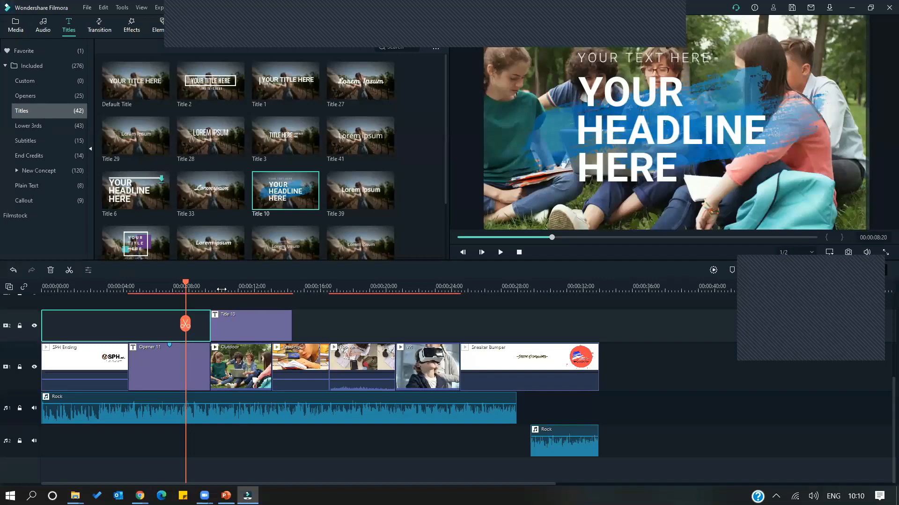
key(space)
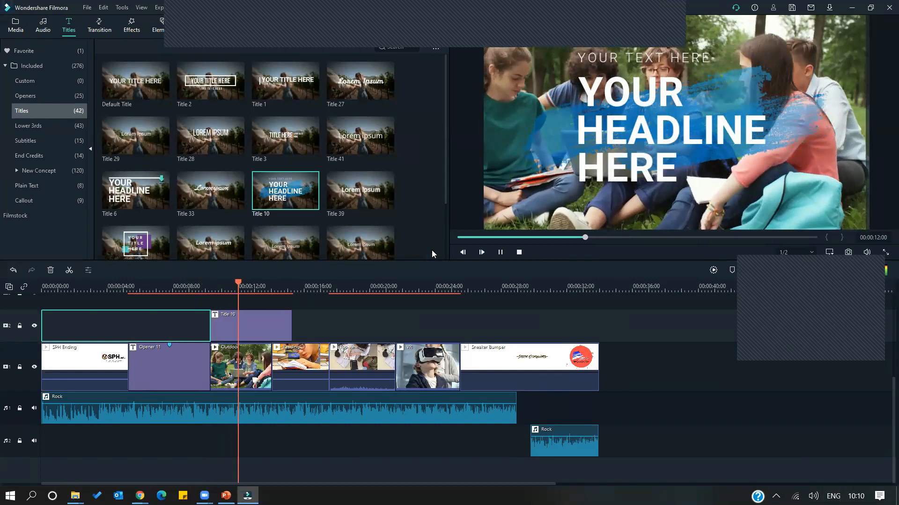
click(646, 56)
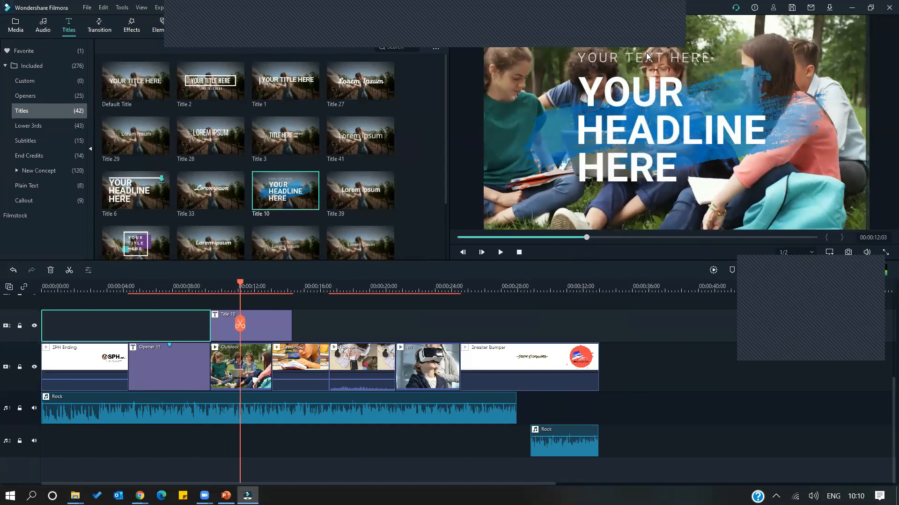
double_click(563, 67)
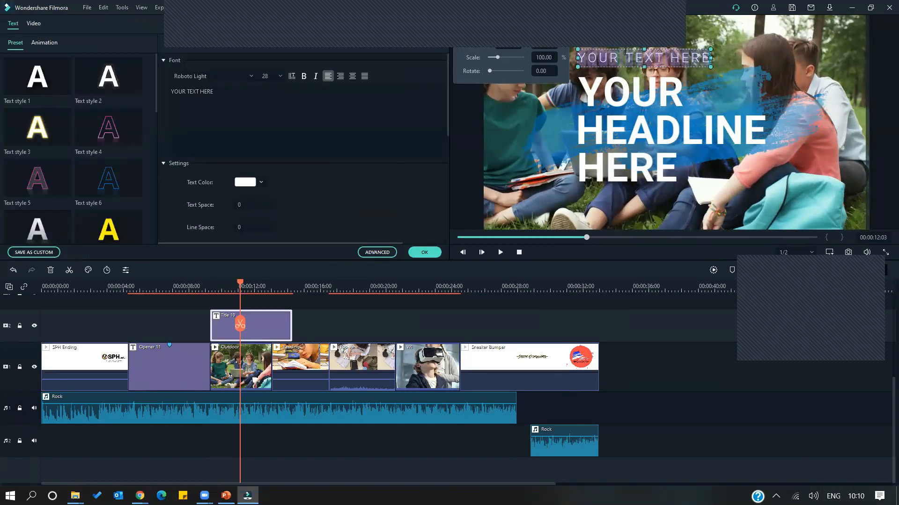
click(617, 87)
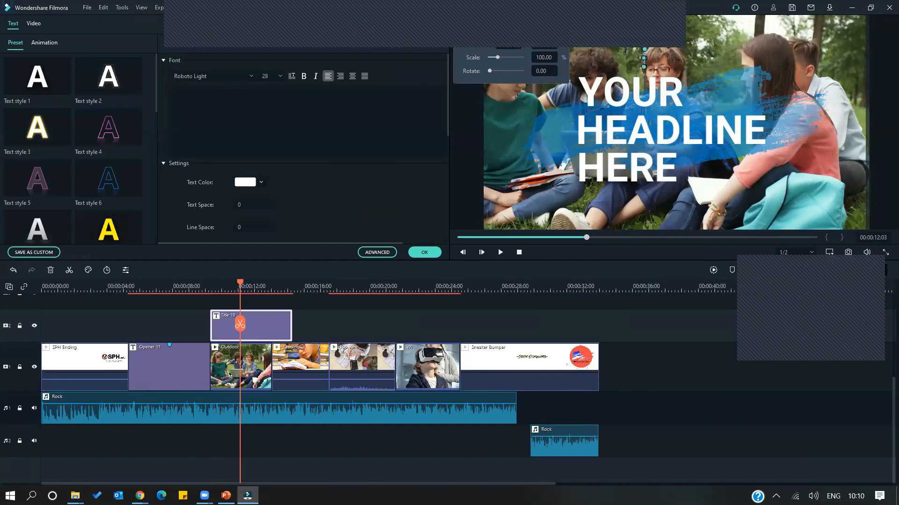
Rewrite the YOUR line of Title 10 as G3 and align it with the left edge of the text lines below
double_click(618, 91)
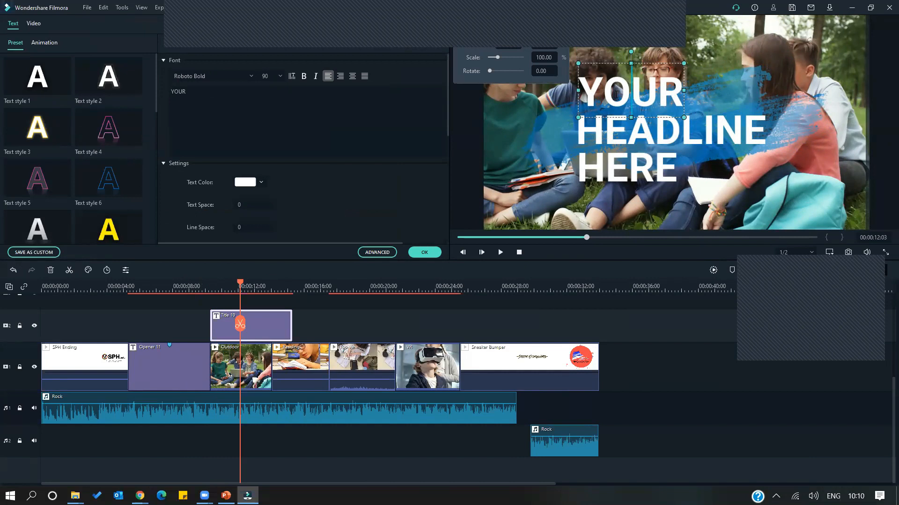
double_click(651, 90)
text(G)
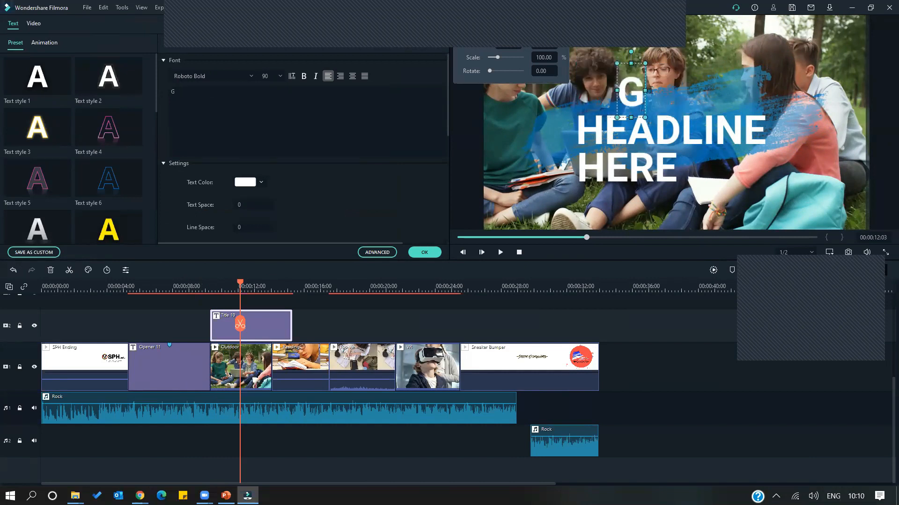
text(3)
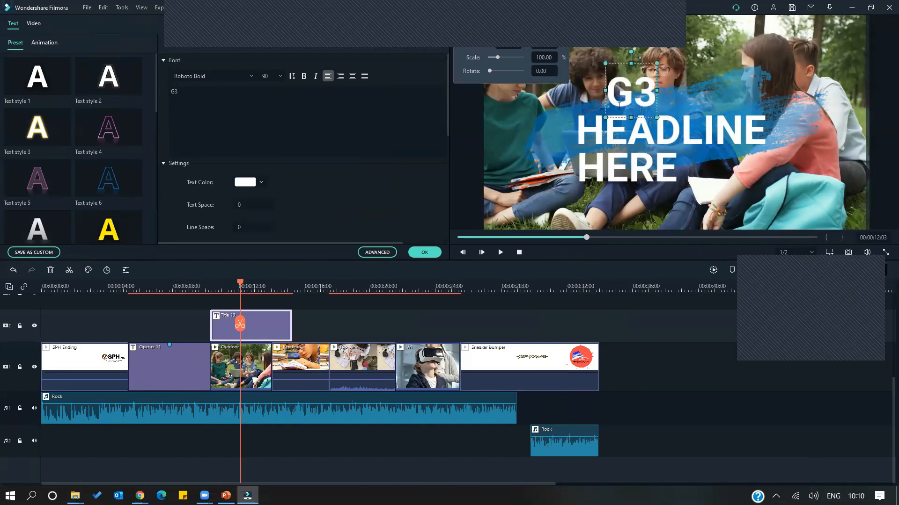
drag(621, 65, 588, 63)
Rewrite the HEADLINE line of Title 10 as Science
click(639, 123)
double_click(638, 132)
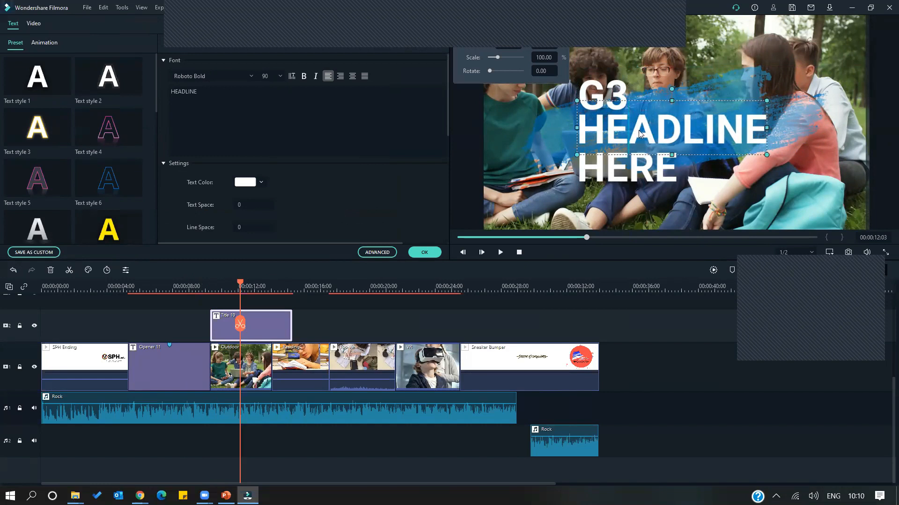
text(Science)
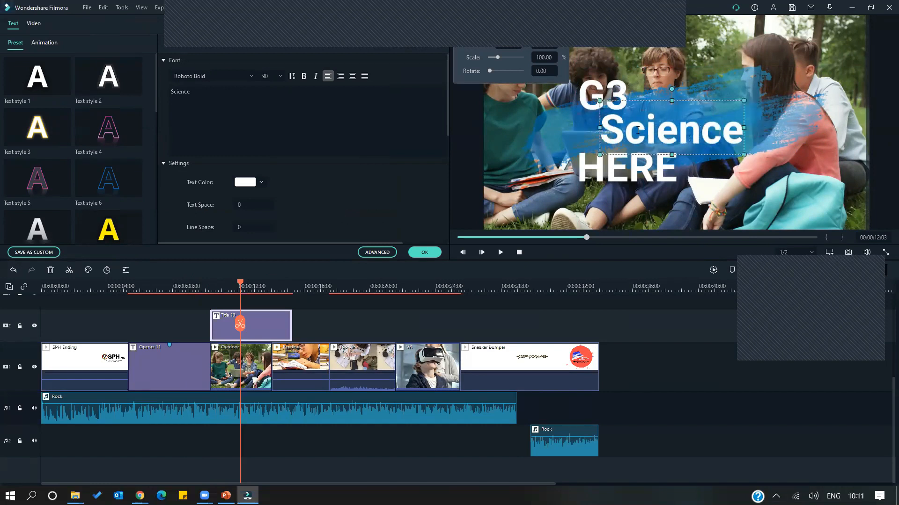
Rewrite the HERE line of Title 10 as Class
click(629, 167)
double_click(626, 171)
text(Class)
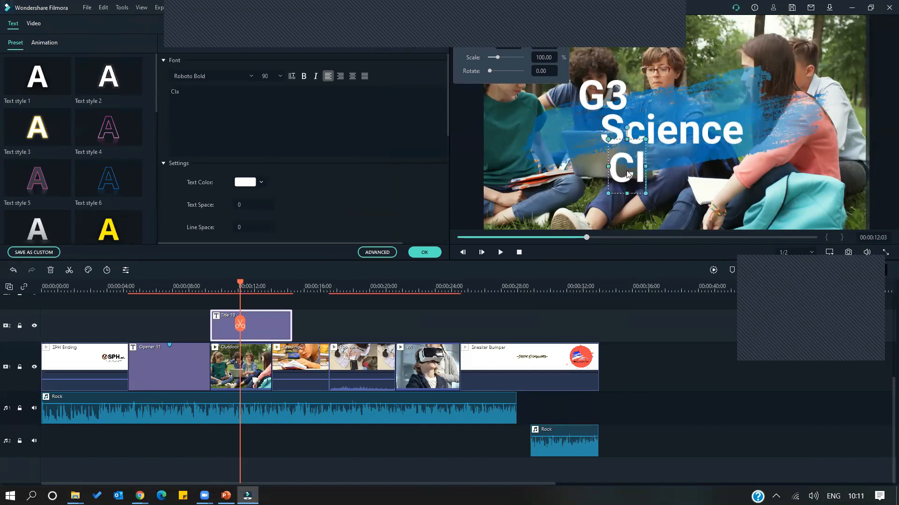
click(270, 322)
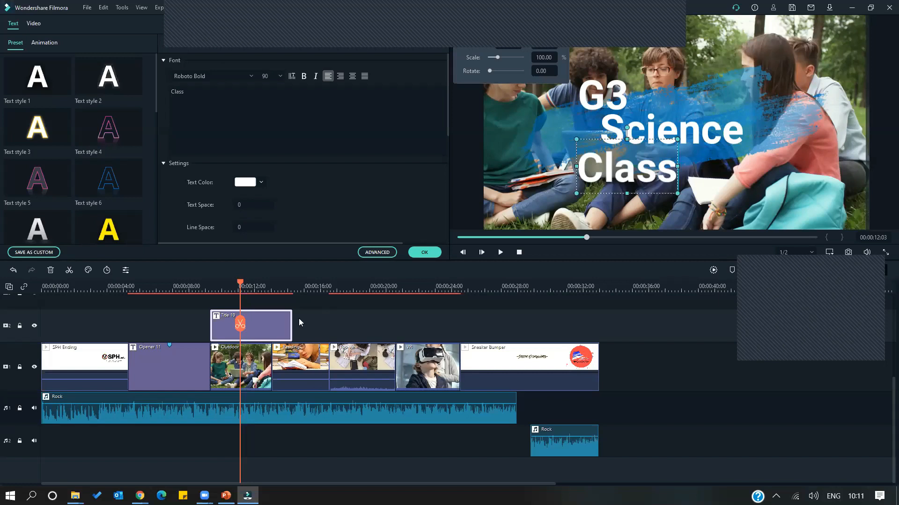
Play the video from the end of the opener into the Outdoor clip to check the customised title
click(174, 285)
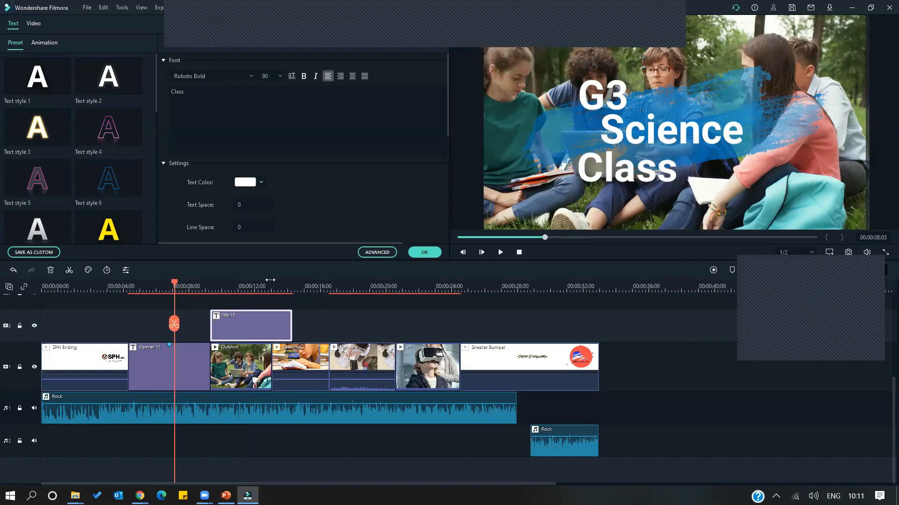
key(space)
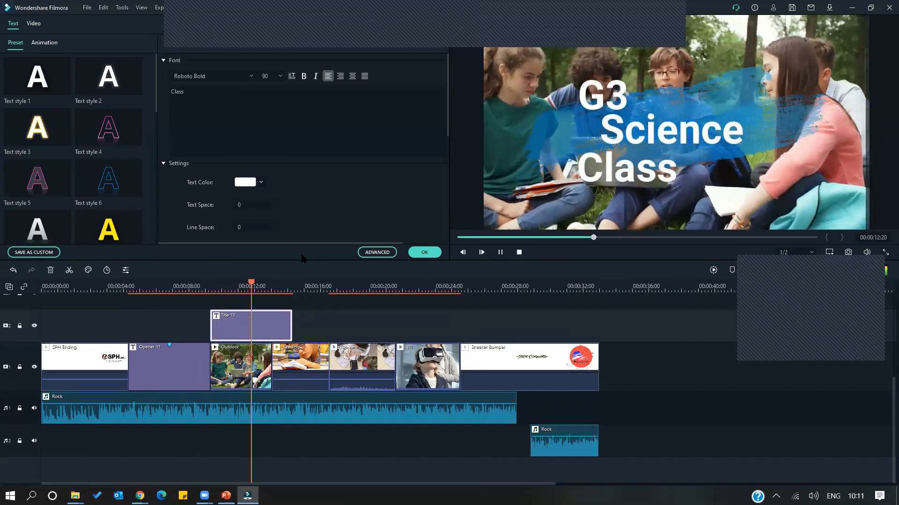
key(space)
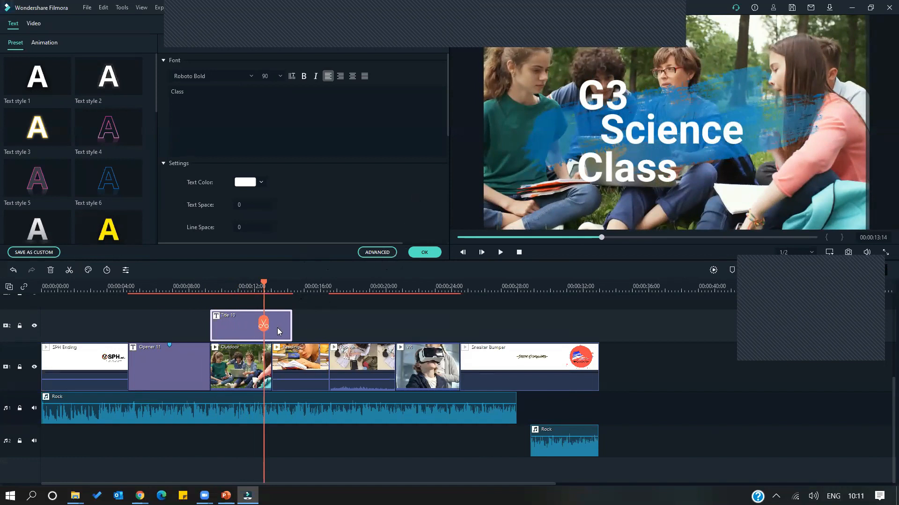
Try inserting Title 10 into the Outdoor clip on the first video track, play it back, and return the title to the second track
scroll(277, 328, up, 1)
drag(239, 355, 257, 389)
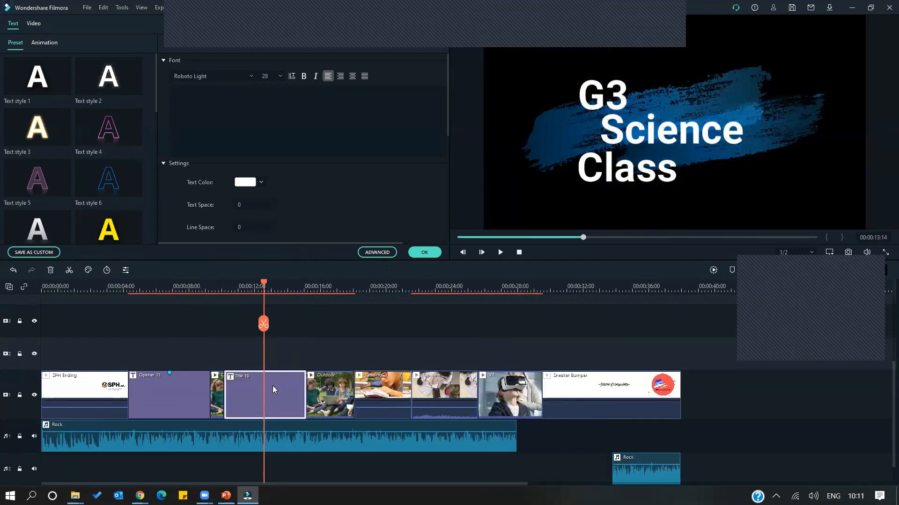
key(ctrl+z)
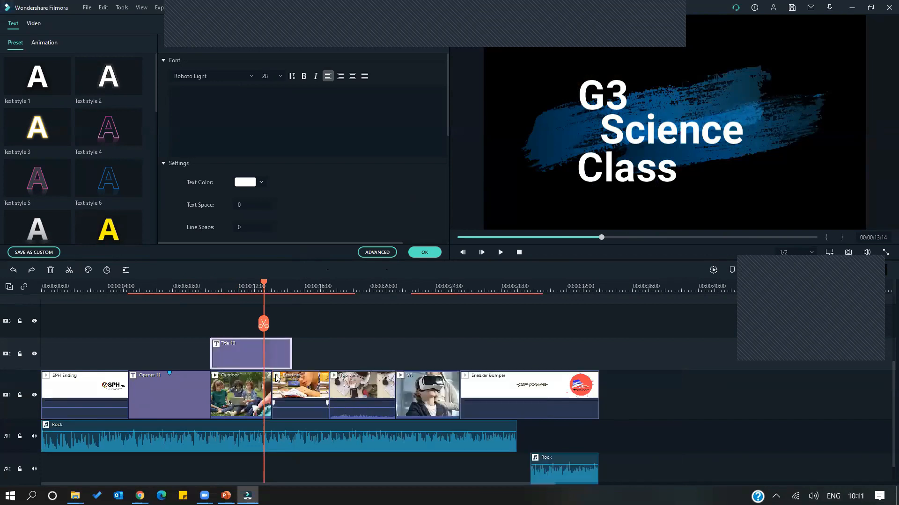
drag(238, 354, 254, 377)
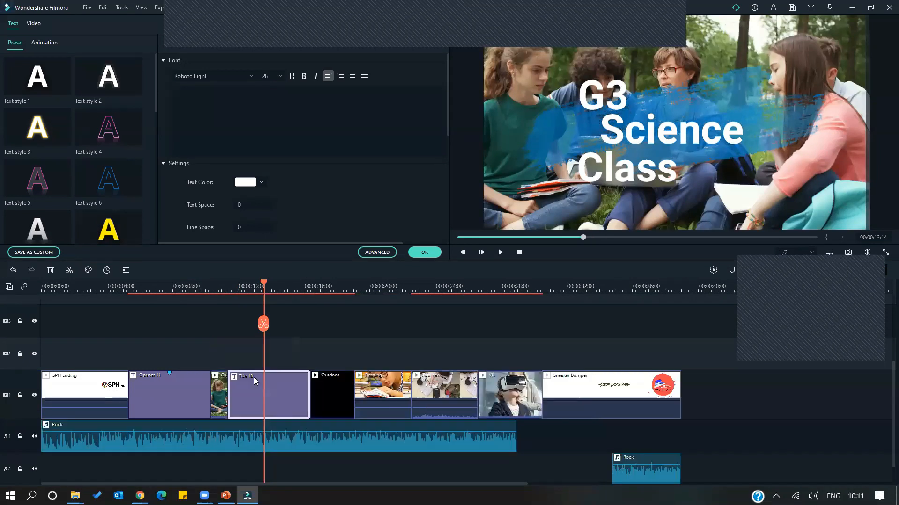
click(197, 287)
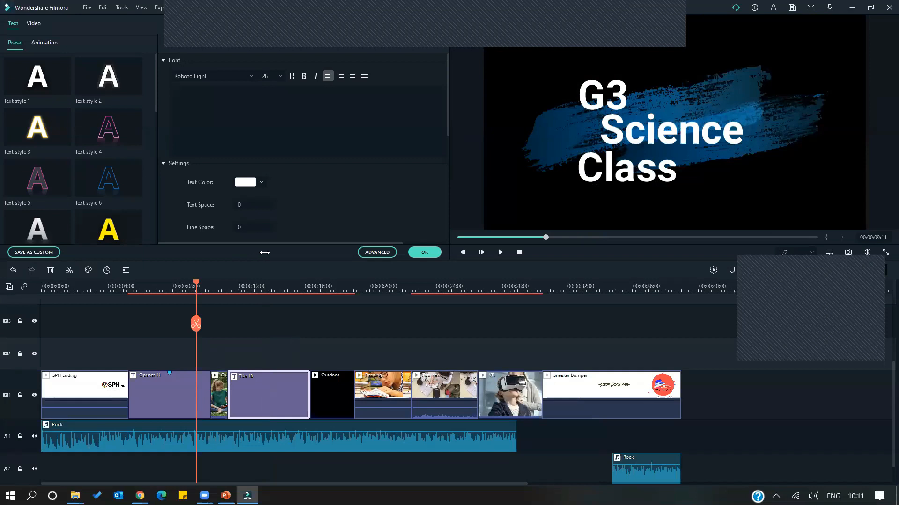
key(space)
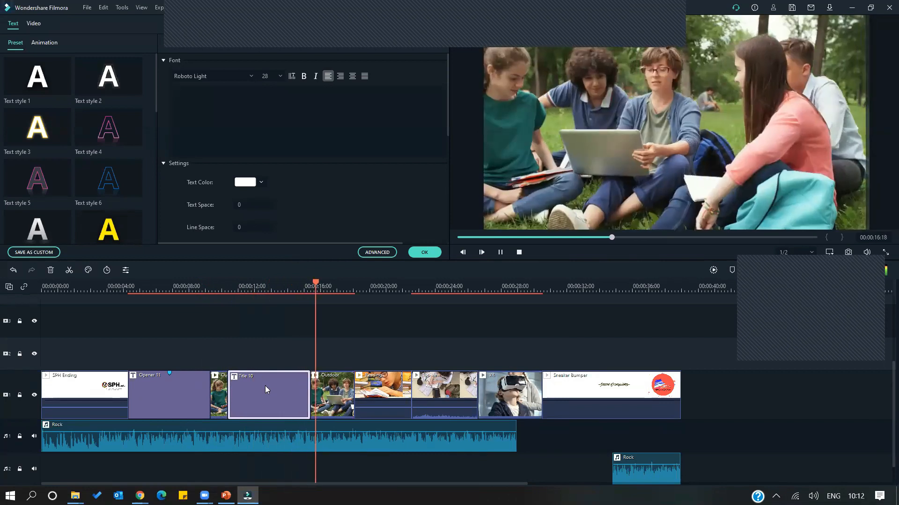
drag(261, 386, 257, 370)
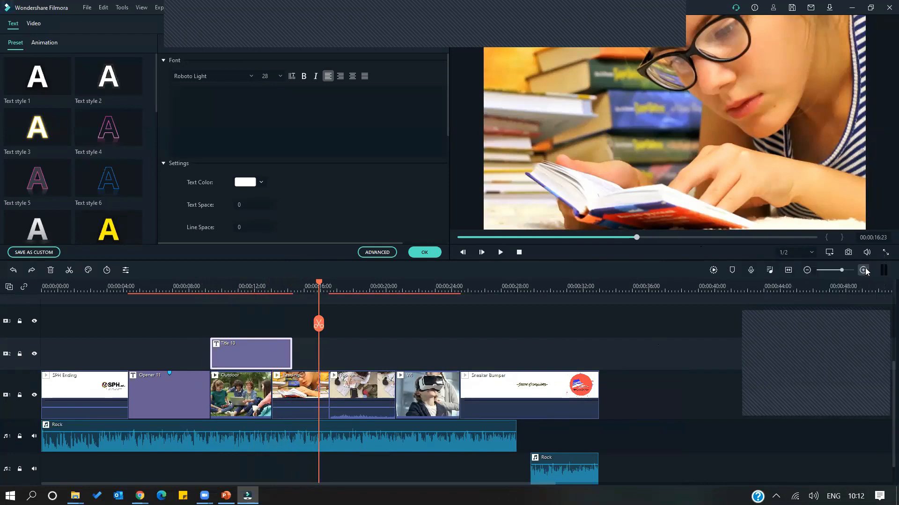
Play across the end of the Outdoor clip and shorten Title 10 so it ends just before the reading clip starts
click(863, 270)
scroll(465, 485, up, 5)
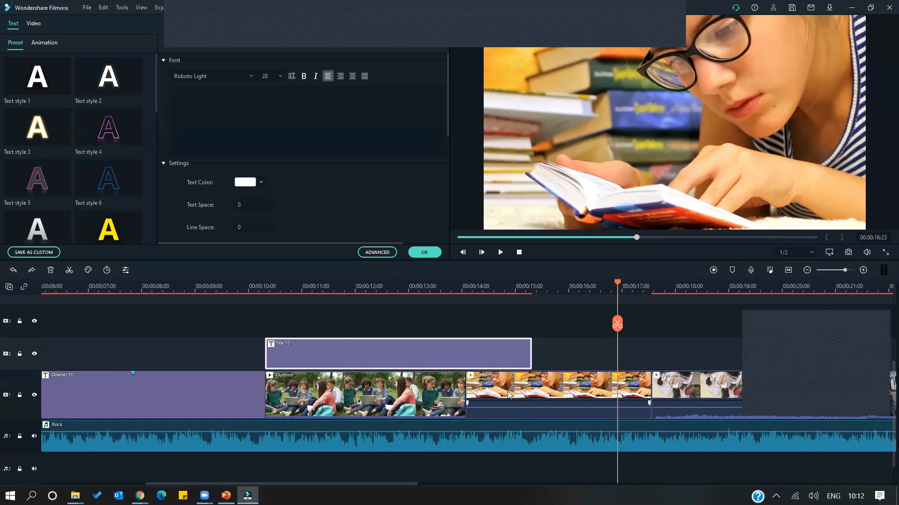
click(432, 288)
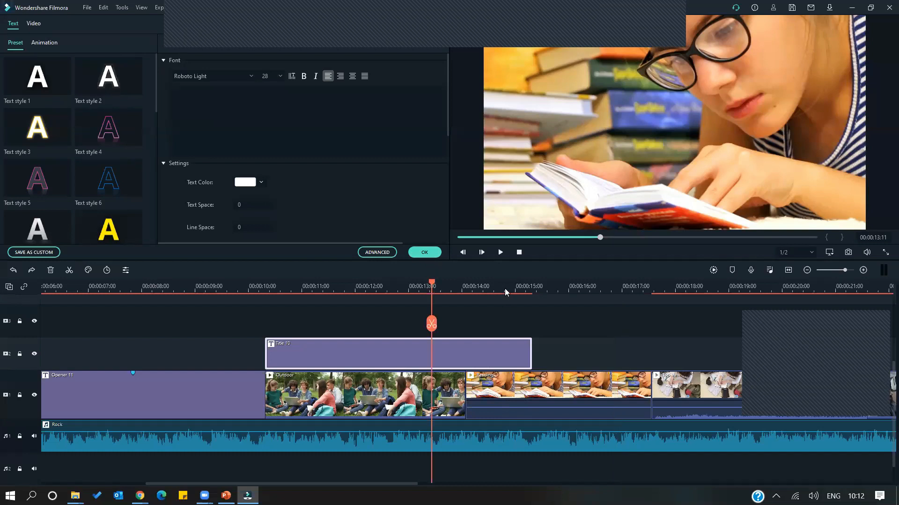
click(498, 254)
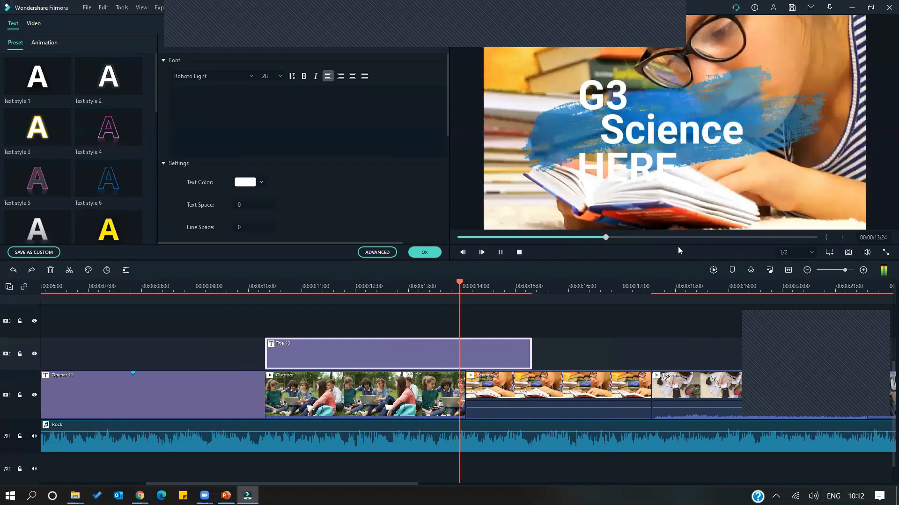
key(space)
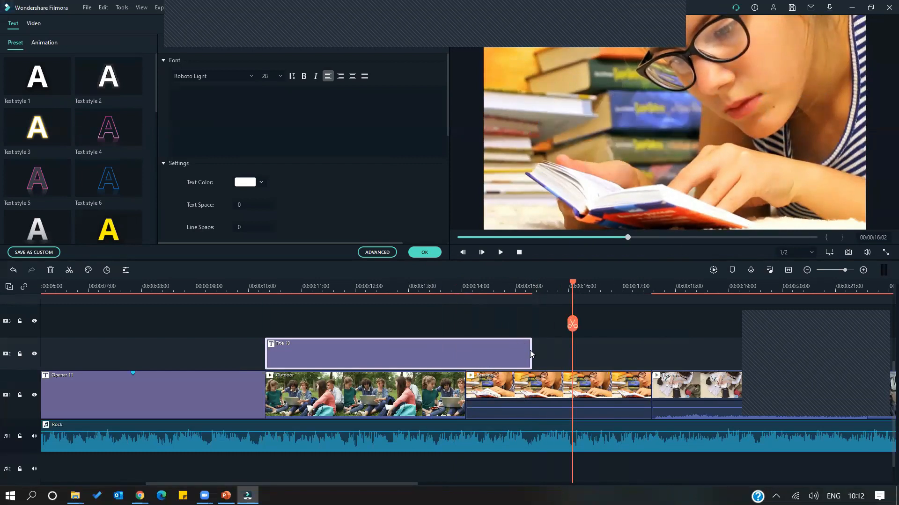
drag(530, 351, 464, 358)
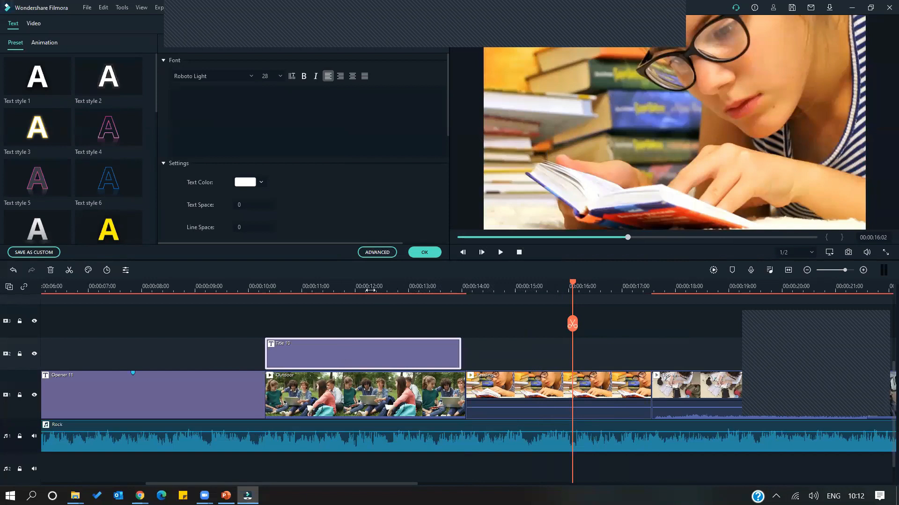
Play from just before the Outdoor clip into the reading clip to check the shortened title
click(391, 289)
click(254, 290)
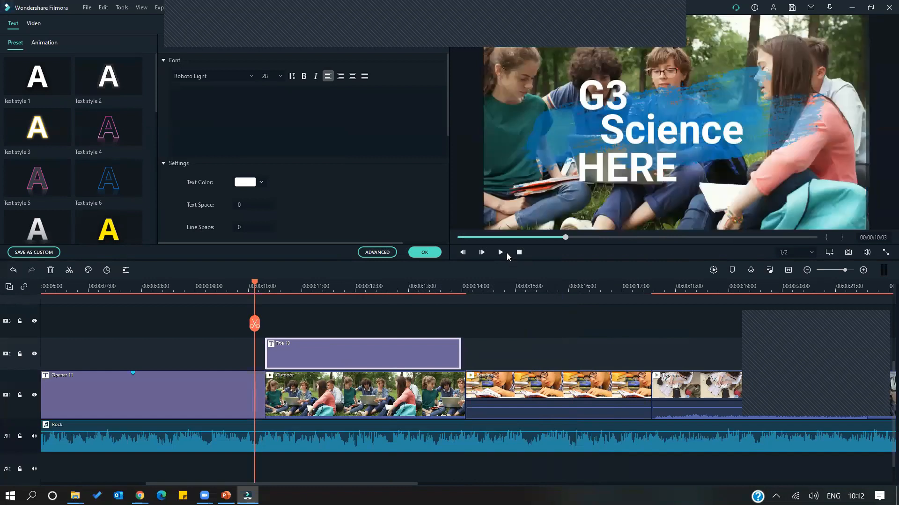
click(504, 255)
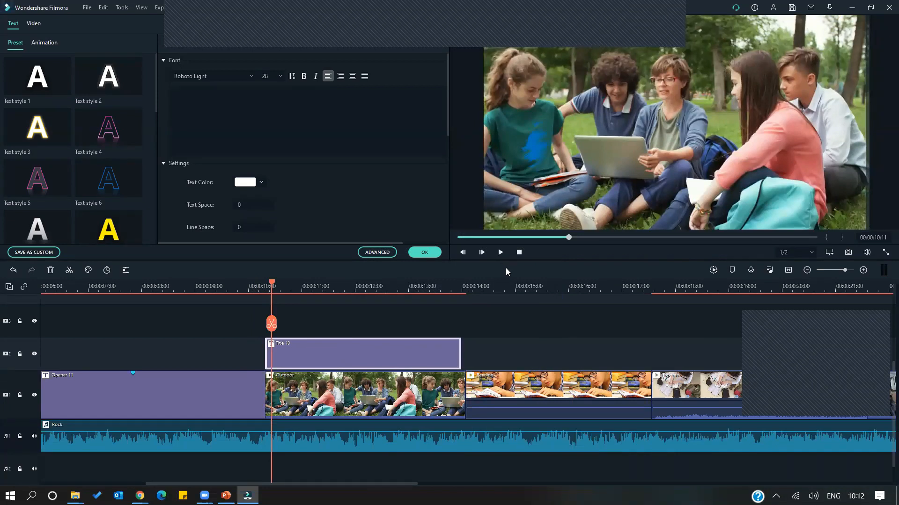
key(space)
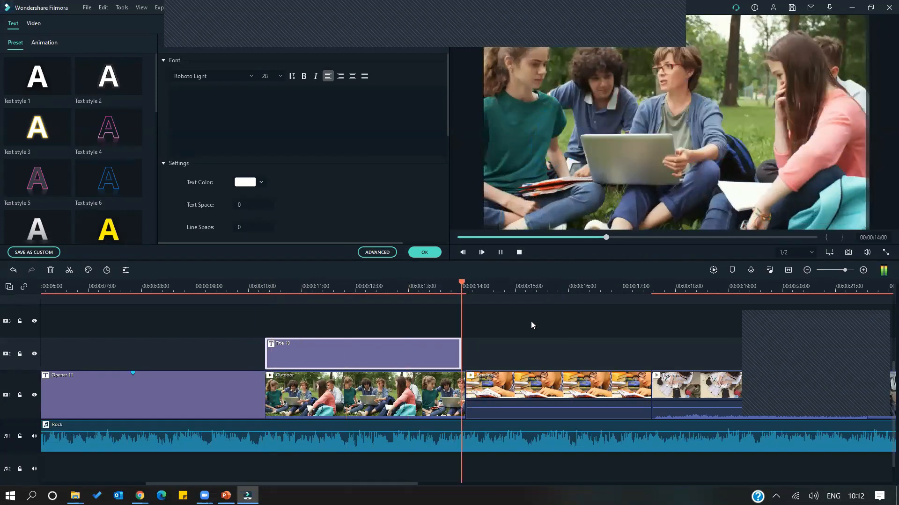
key(space)
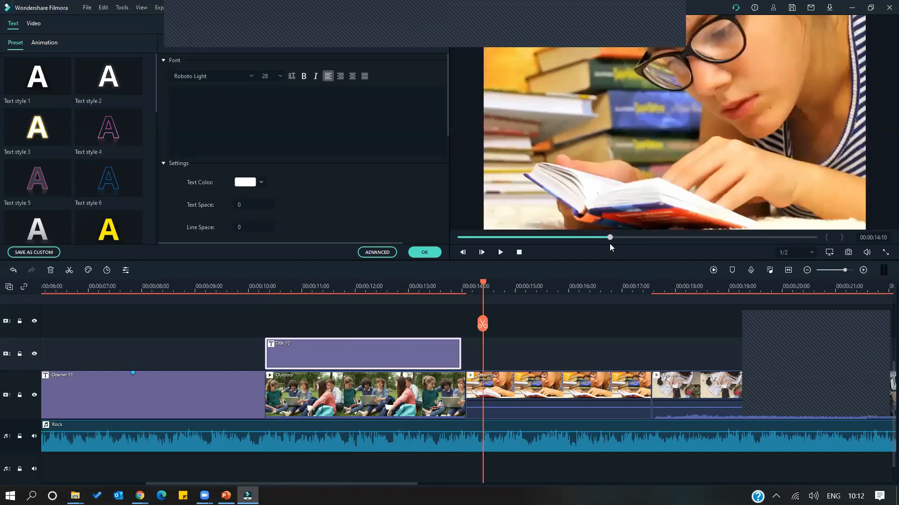
Reopen Title 10 at a frame where its text shows and replace its remaining HERE line with Class
double_click(313, 347)
click(375, 287)
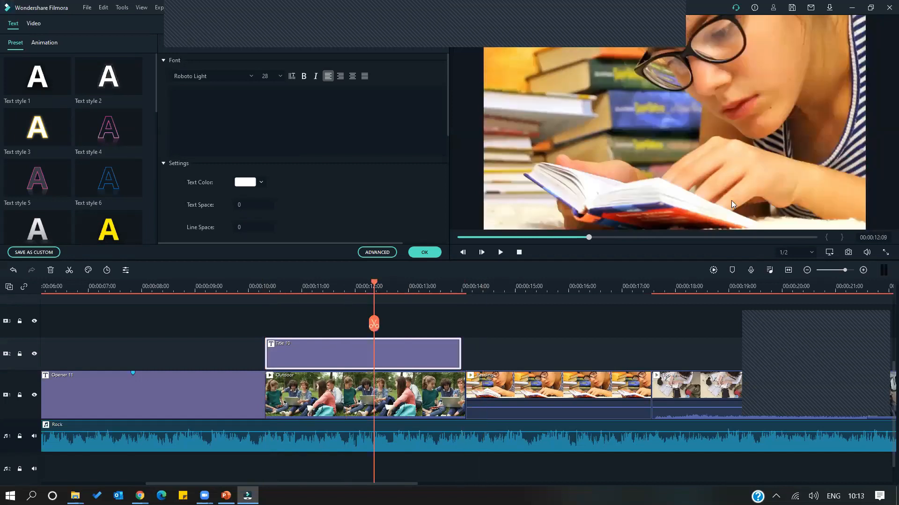
click(476, 288)
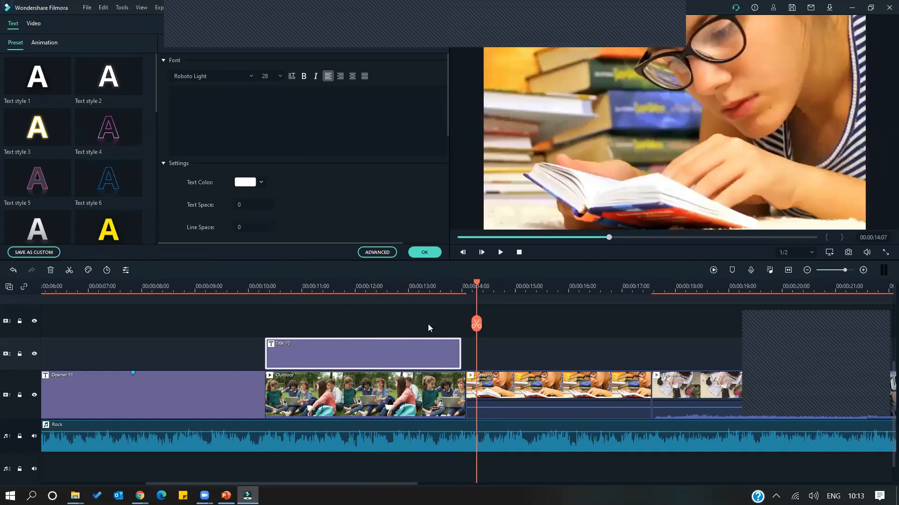
click(427, 285)
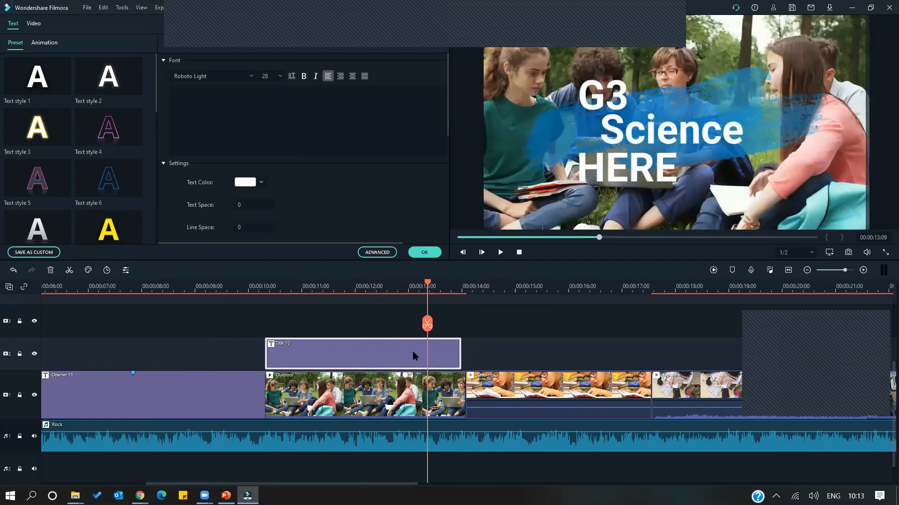
click(637, 177)
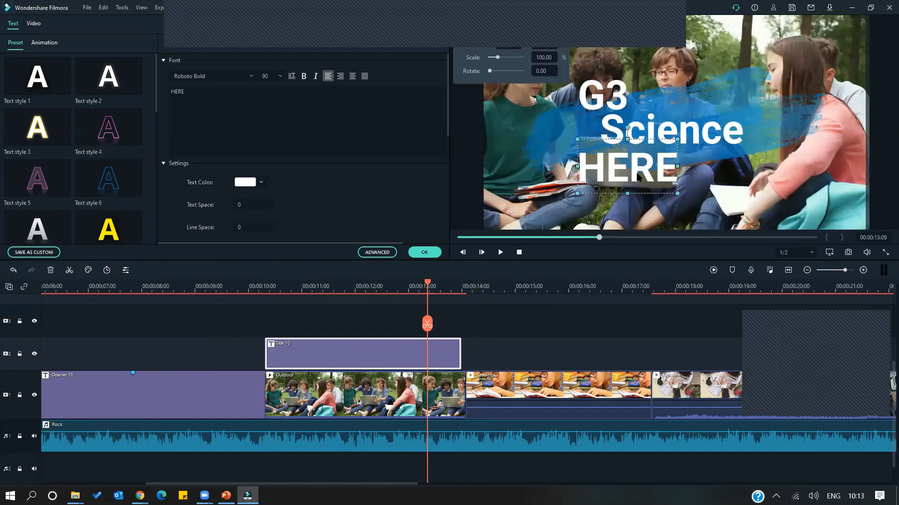
double_click(637, 177)
text(Class)
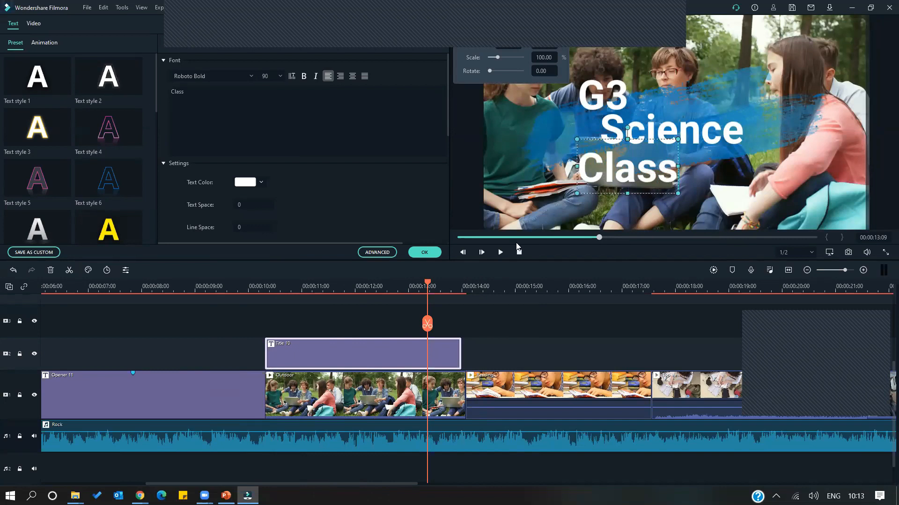
Copy Title 10 from above the Outdoor clip and paste it on the second video track at the start of the reading clip
click(487, 283)
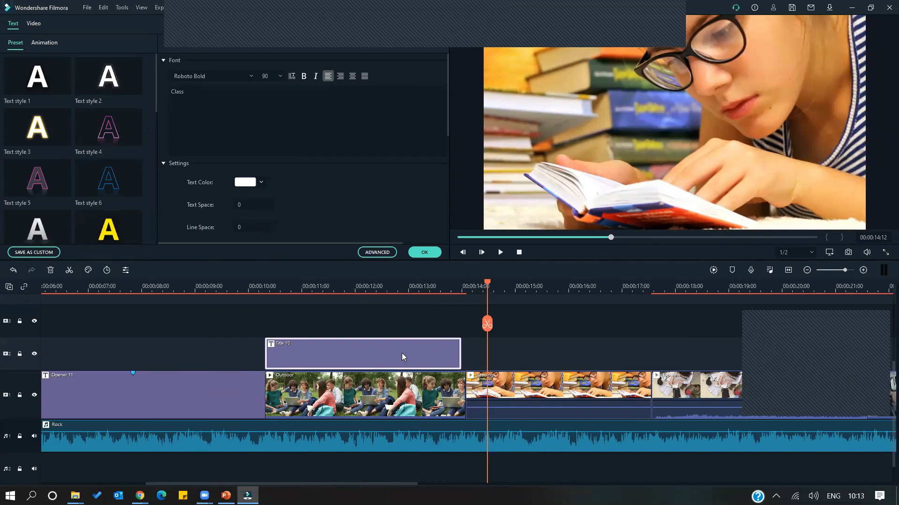
right_click(402, 354)
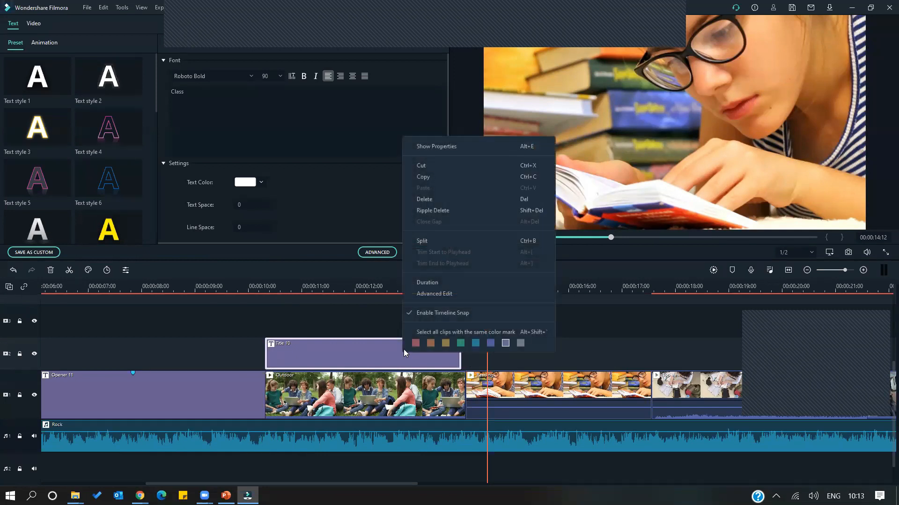
click(428, 177)
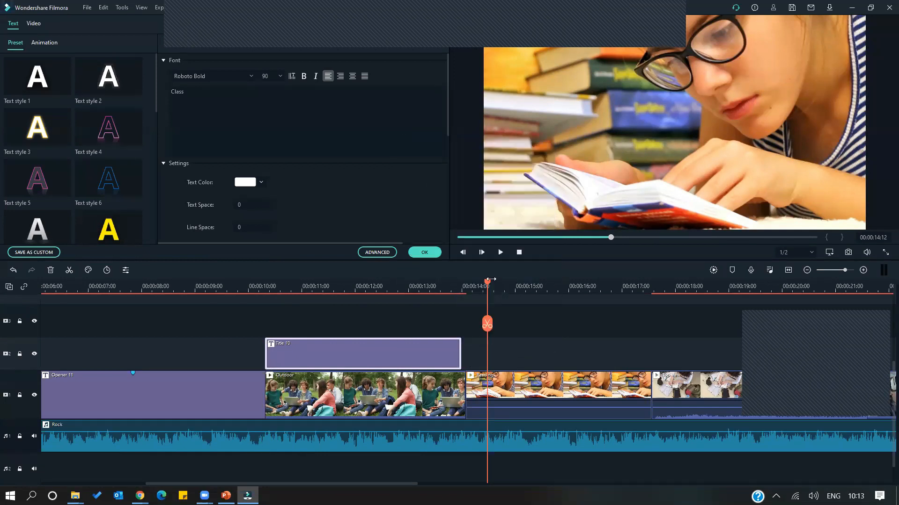
drag(489, 280, 468, 283)
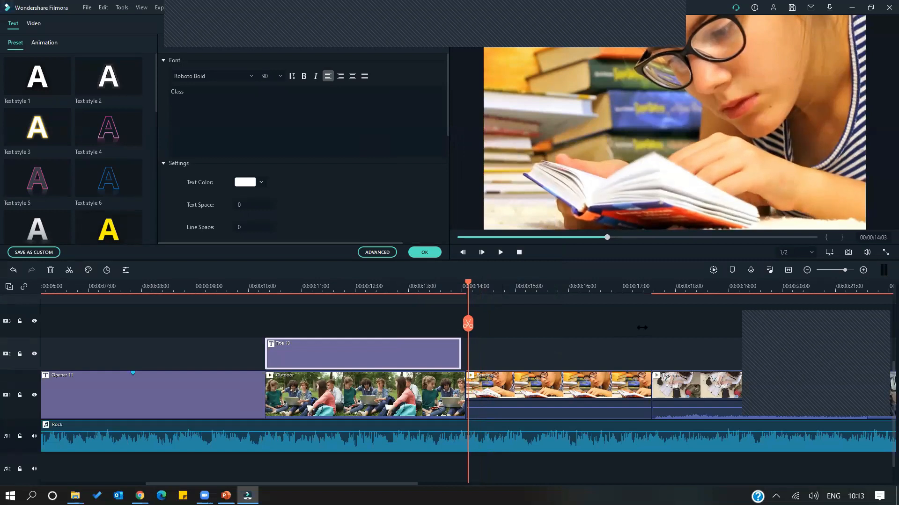
key(ctrl+v)
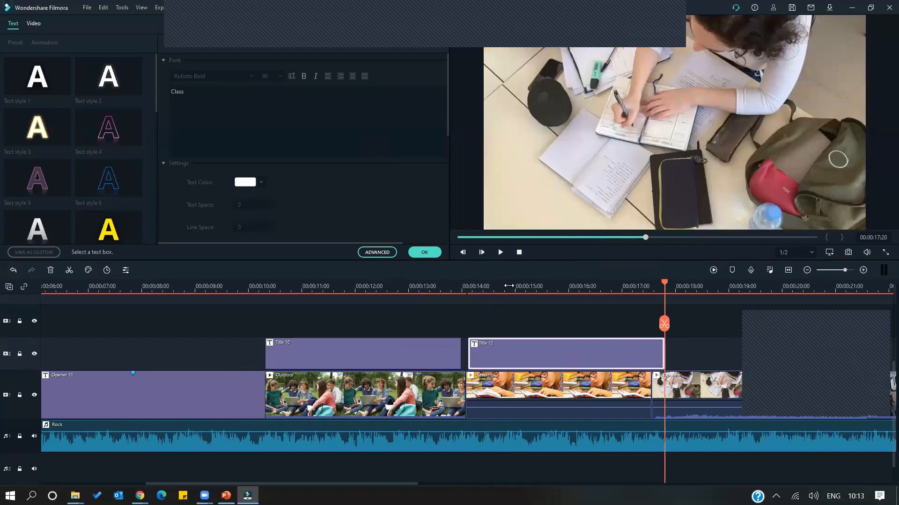
Compare both titles on the second track and change the G3 line of the copy over the reading clip to G4
click(509, 286)
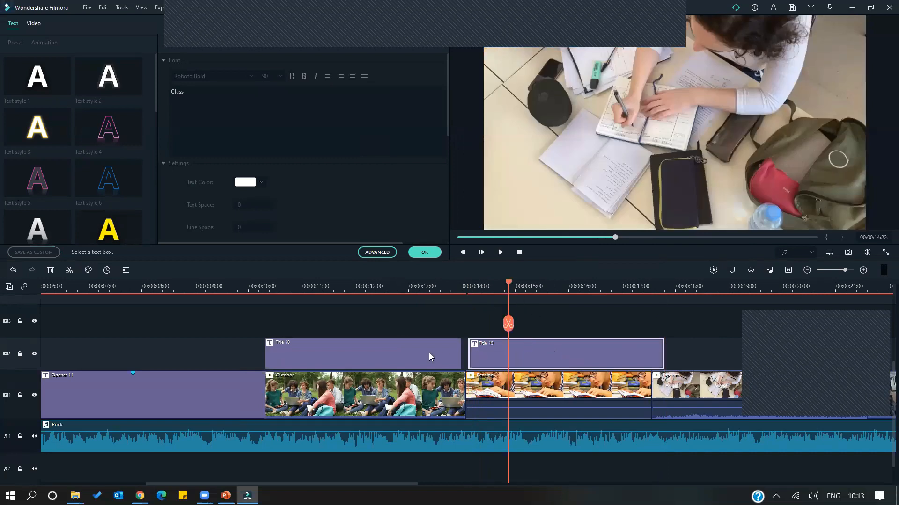
click(419, 286)
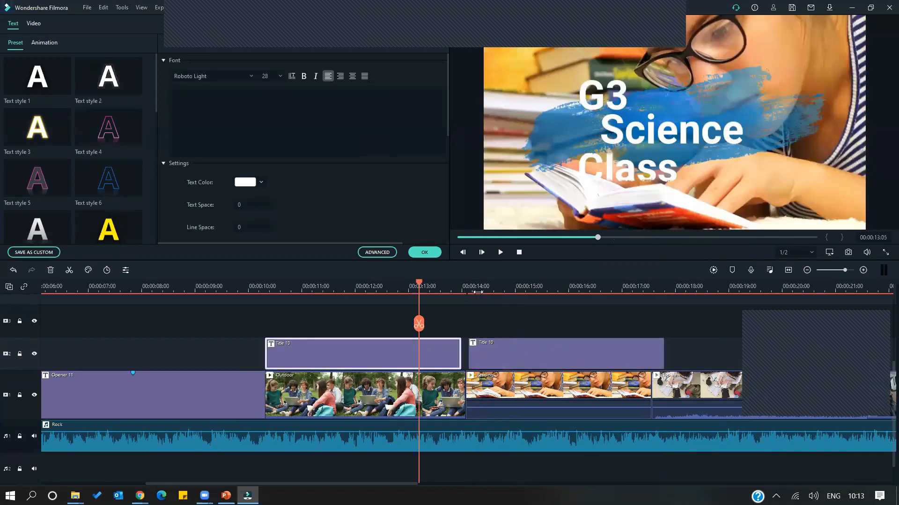
click(504, 287)
click(512, 351)
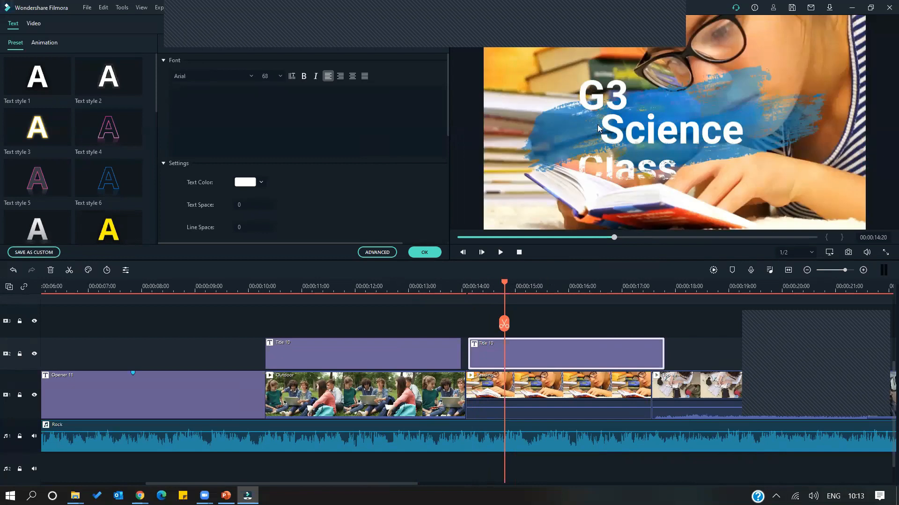
click(621, 96)
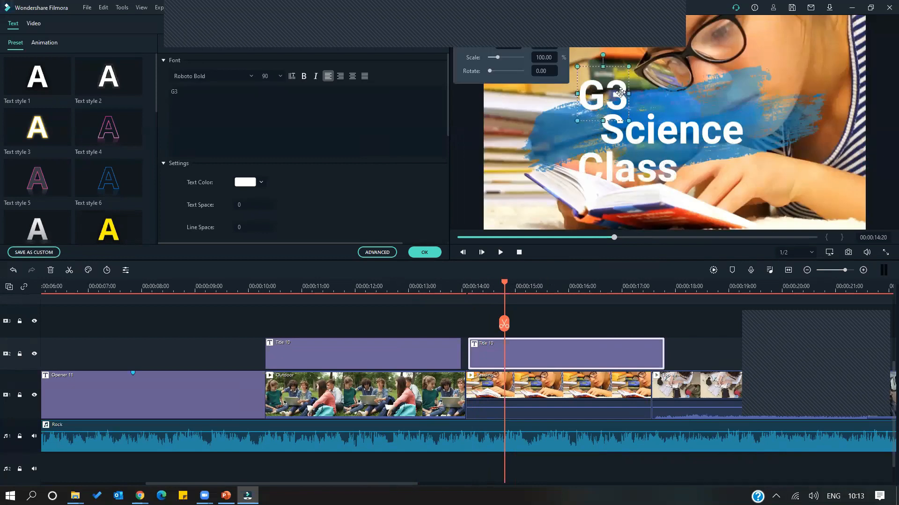
text(4)
Replace the Science line with Math in the title copy over the reading clip
click(662, 137)
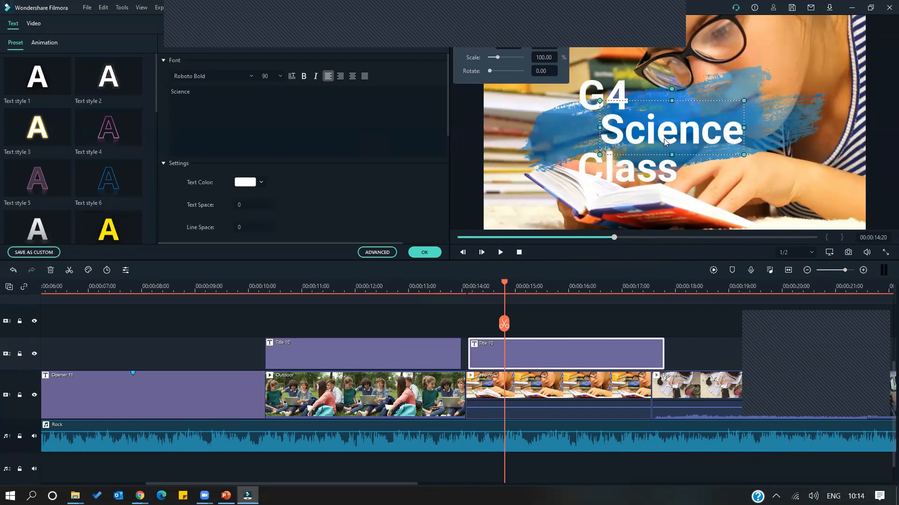
drag(661, 140, 665, 141)
double_click(665, 142)
text(ath)
key(BackSpace)
key(BackSpace)
key(BackSpace)
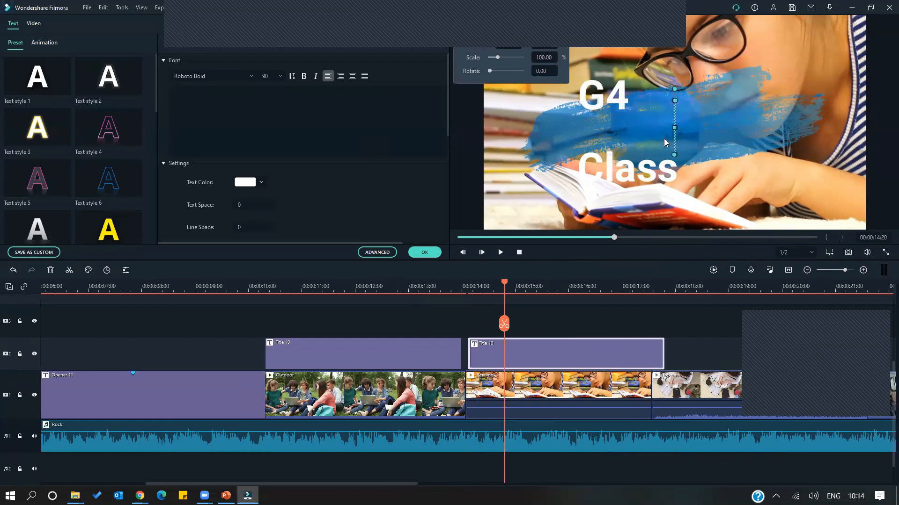
text(ath)
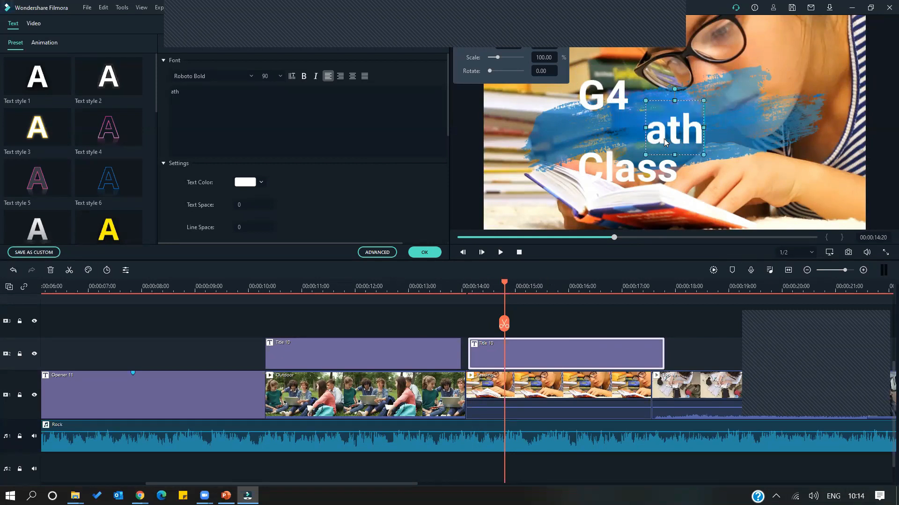
key(BackSpace)
key(BackSpace)
key(BackSpace)
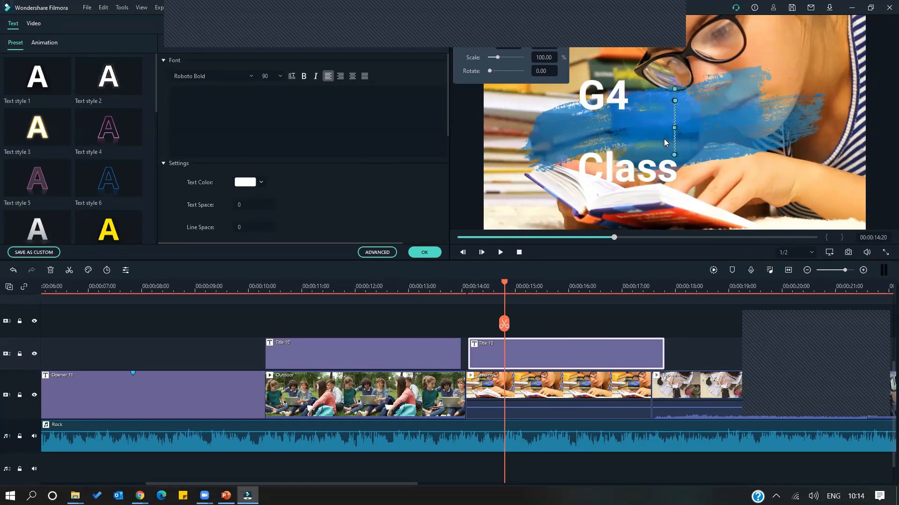
click(290, 103)
text(MA)
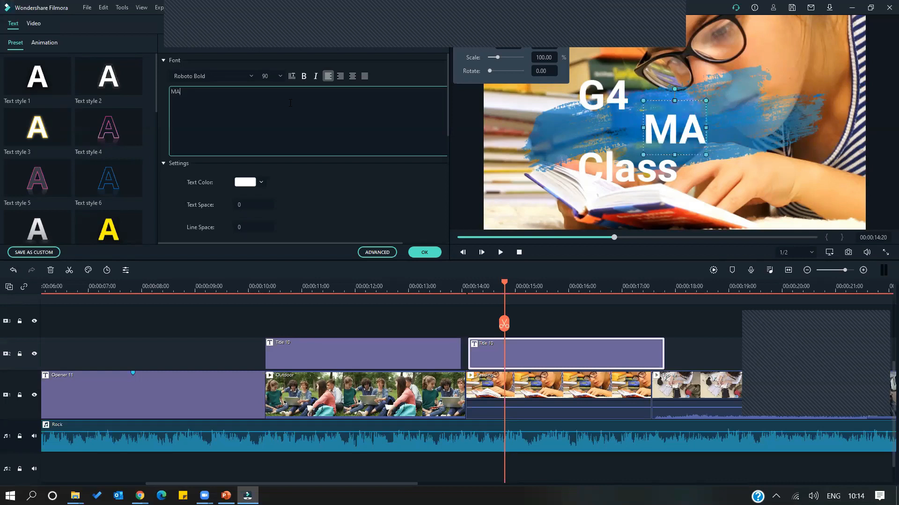
text(t)
key(BackSpace)
key(BackSpace)
text(ath)
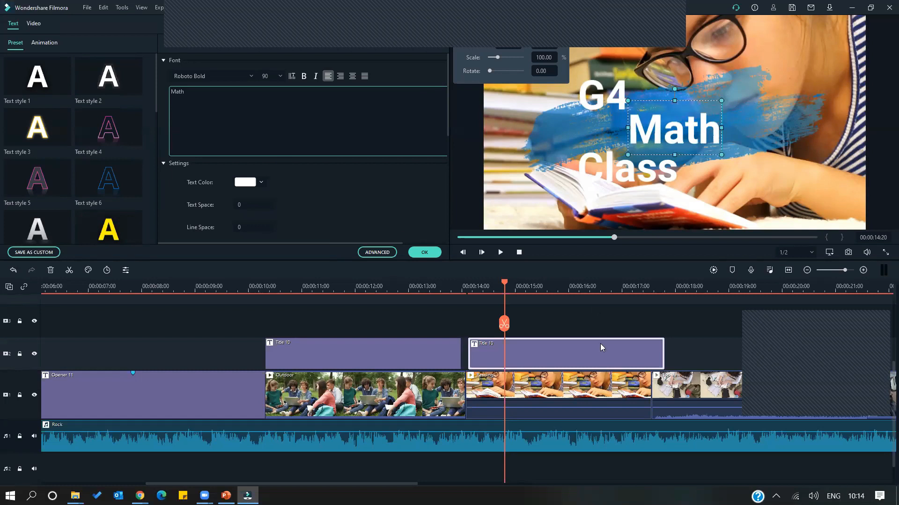
Shorten the Math title so it ends just before the writing clip, and play from the end of the opener through both titles
drag(663, 353, 645, 353)
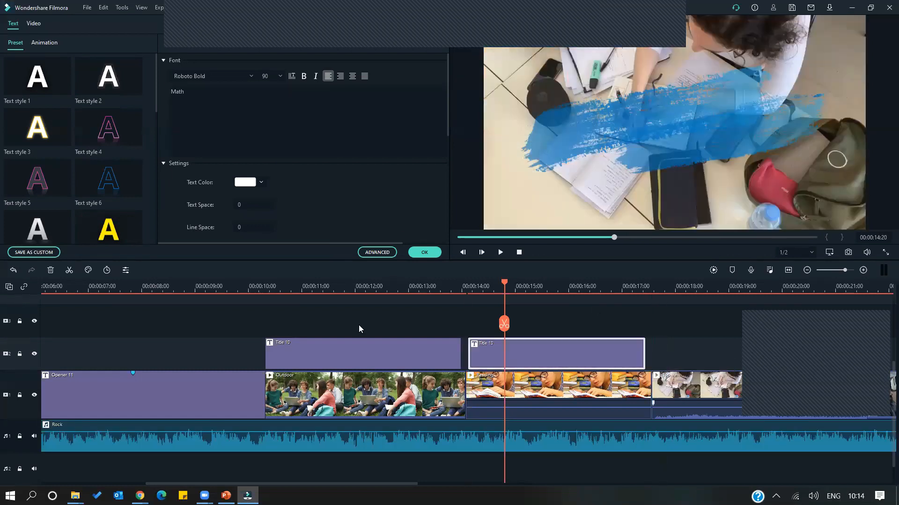
click(60, 286)
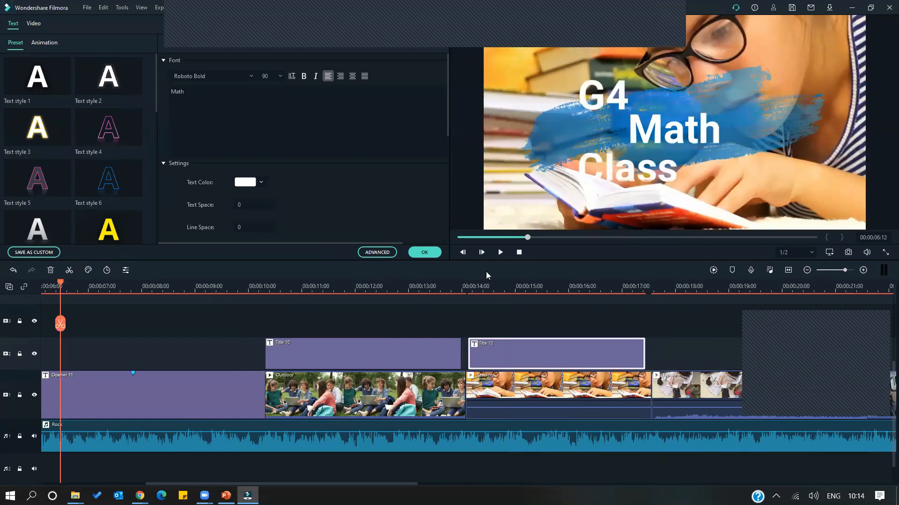
click(240, 293)
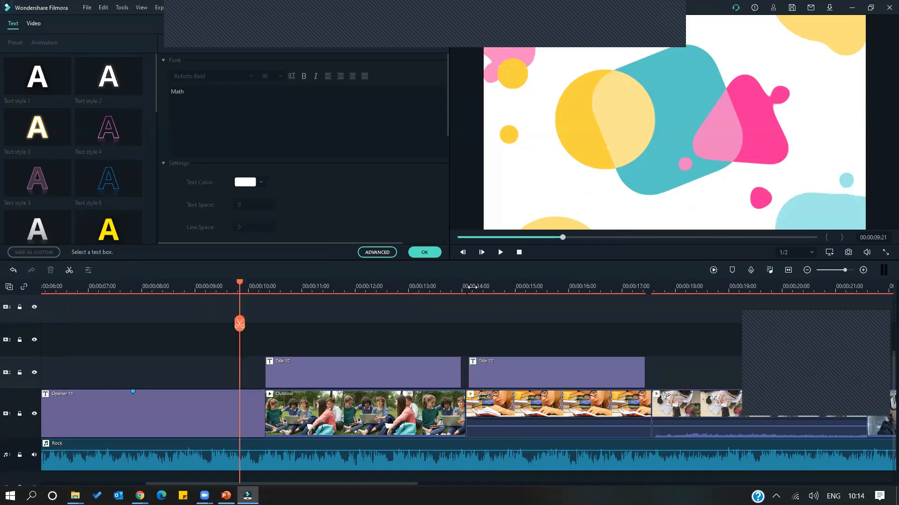
key(space)
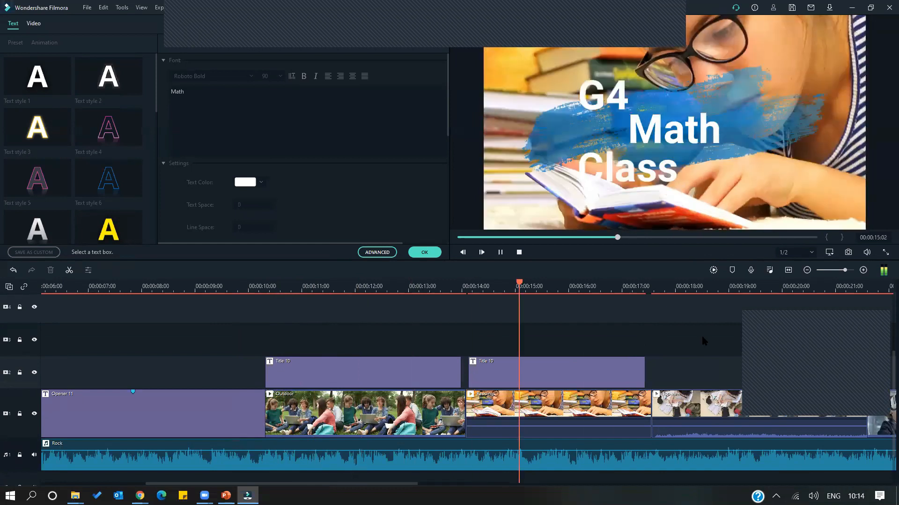
key(space)
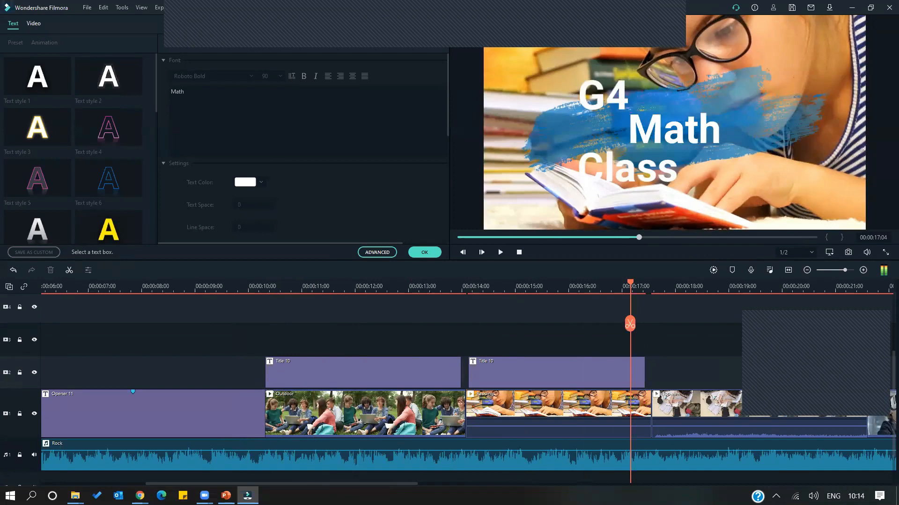
Paste another copy of the G3 Science Class title on the second track near the start of the writing clip, at 00:00:17:20
drag(314, 484, 420, 485)
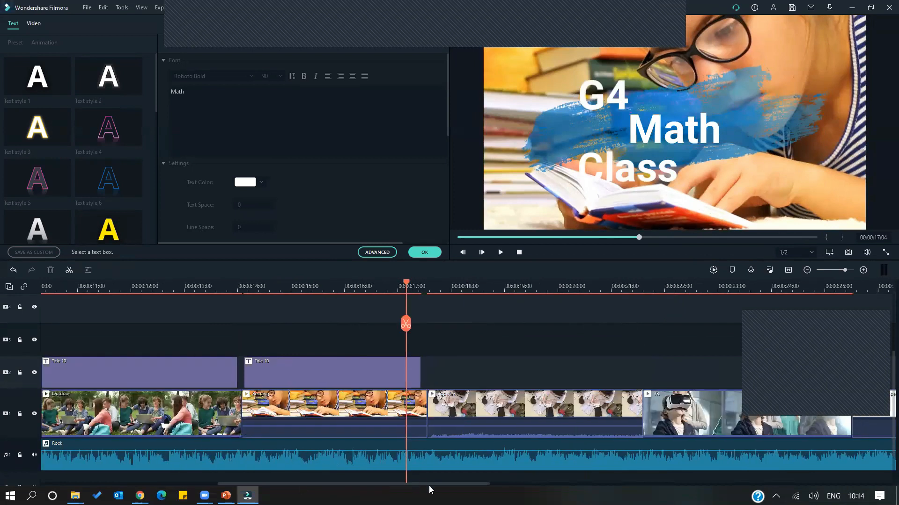
scroll(415, 474, right, 3)
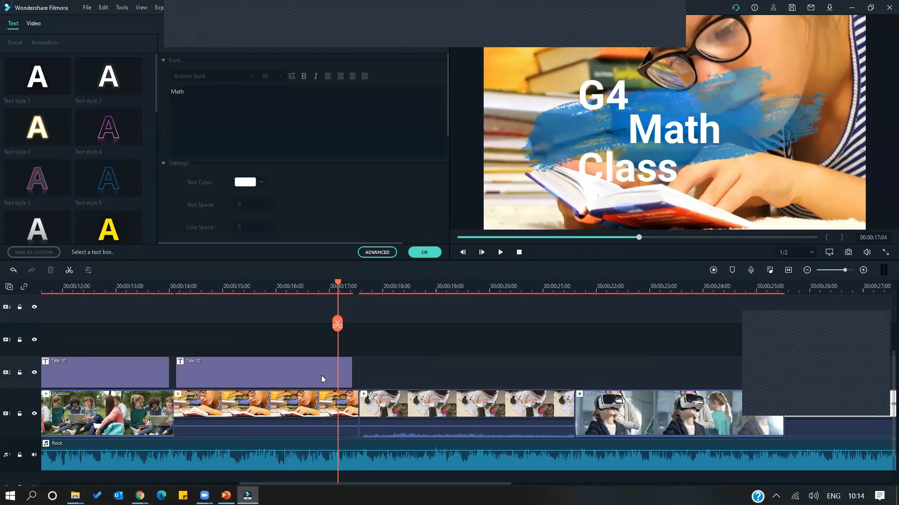
click(267, 375)
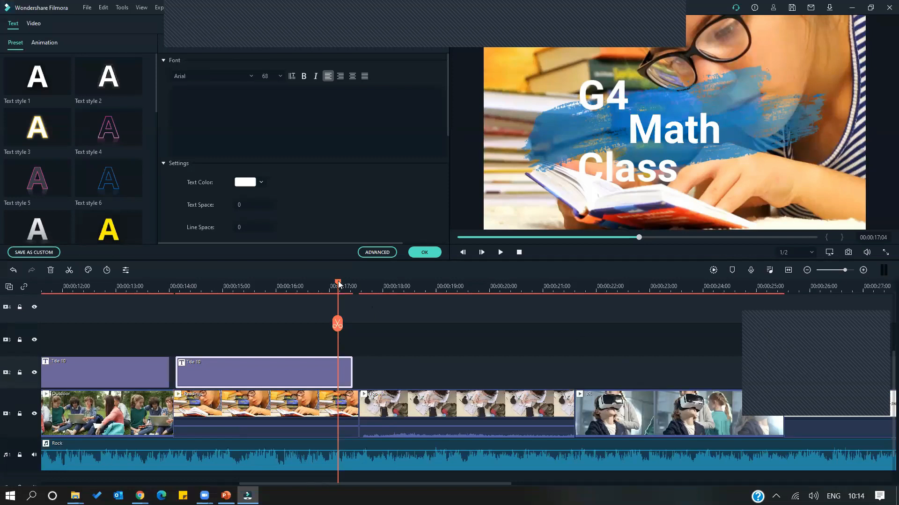
drag(344, 281, 376, 284)
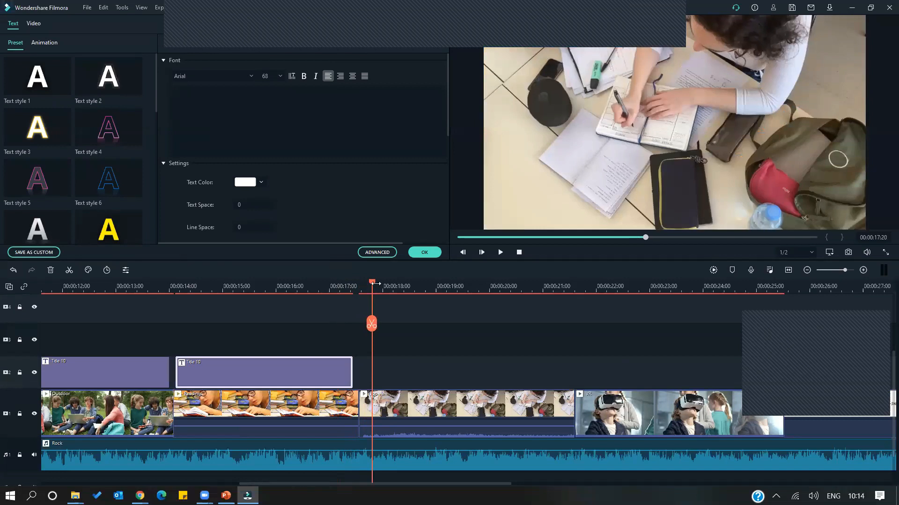
right_click(373, 368)
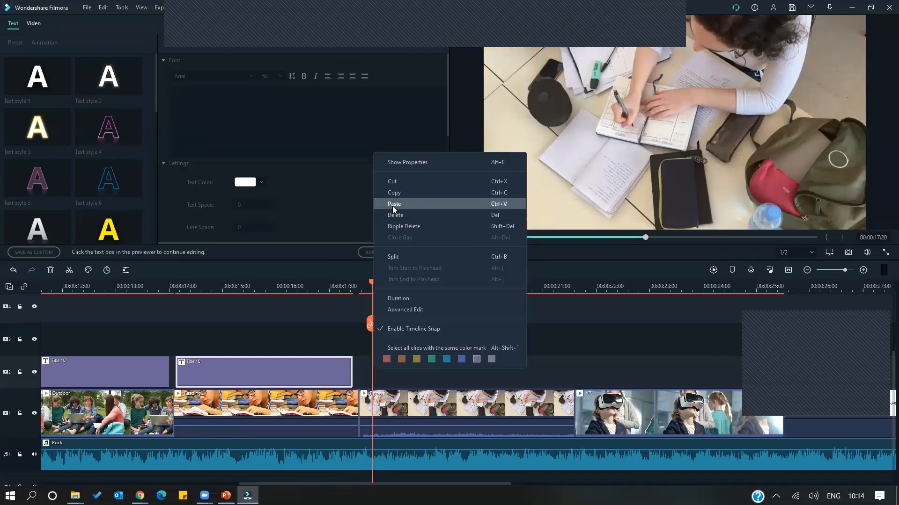
click(393, 207)
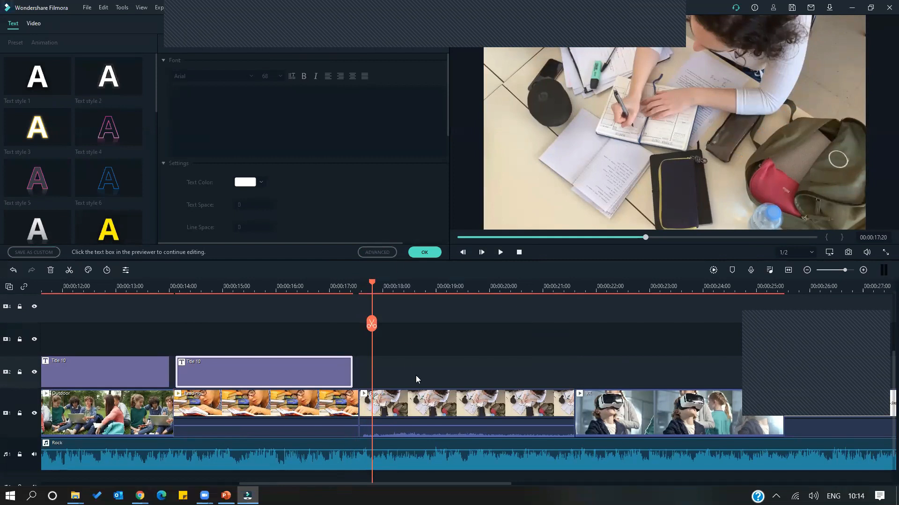
key(ctrl+v)
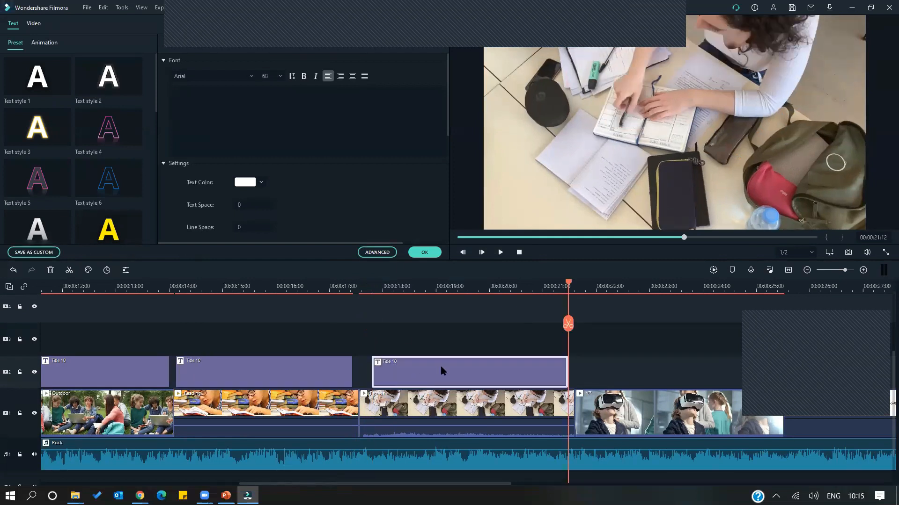
Preview the title over the writing clip and paste one more copy near the start of the VR headset clip, at 00:00:21:18
double_click(441, 368)
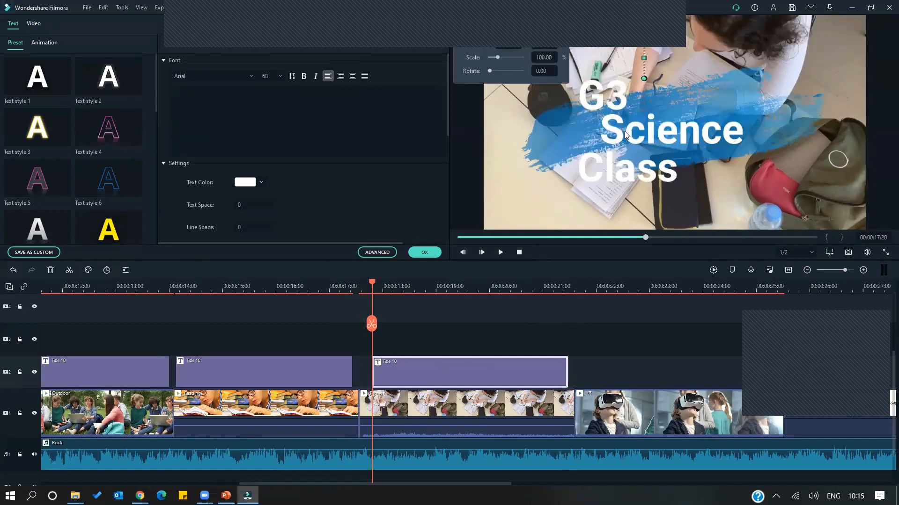
click(582, 288)
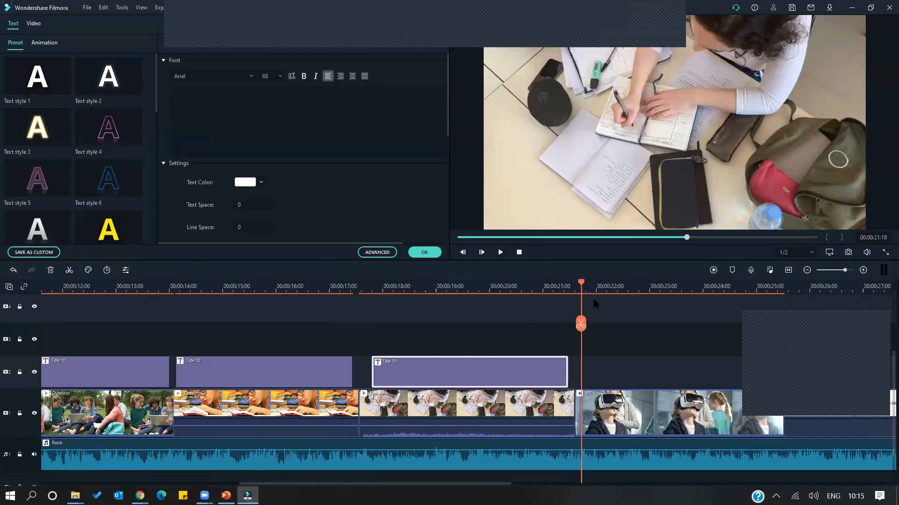
key(ctrl+v)
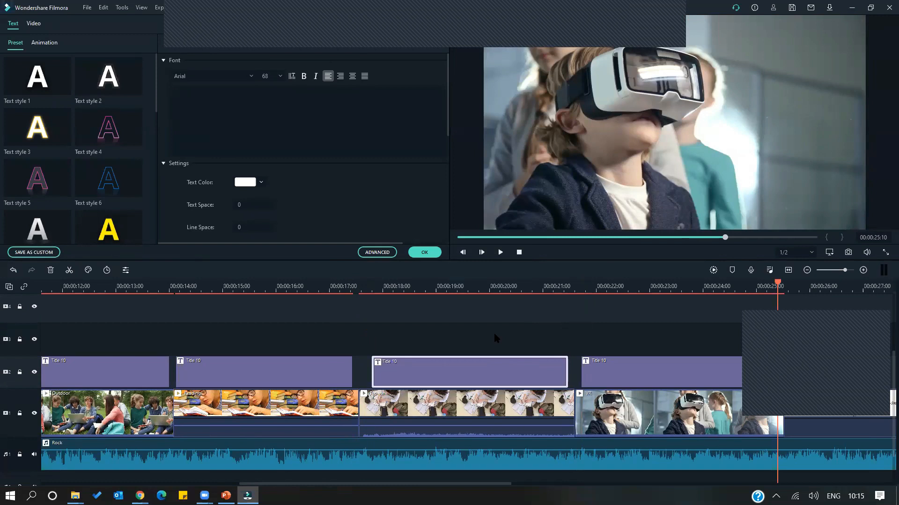
click(261, 374)
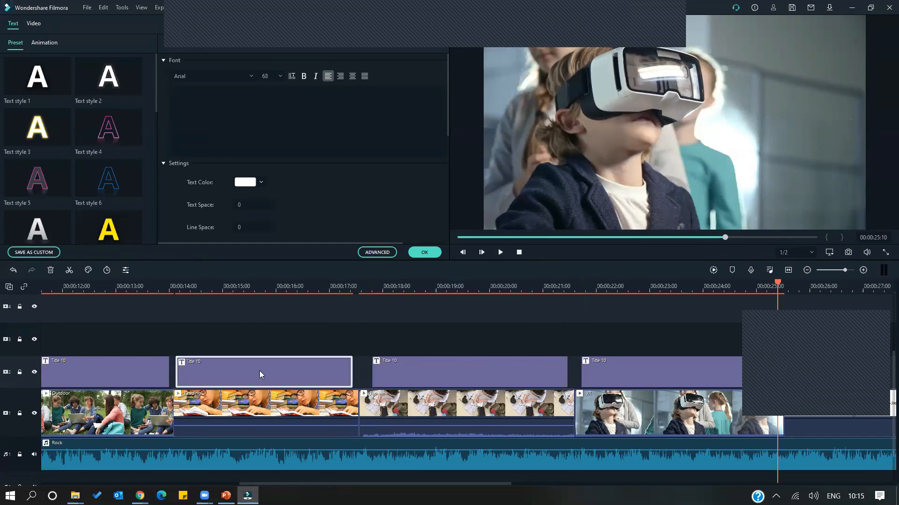
click(270, 292)
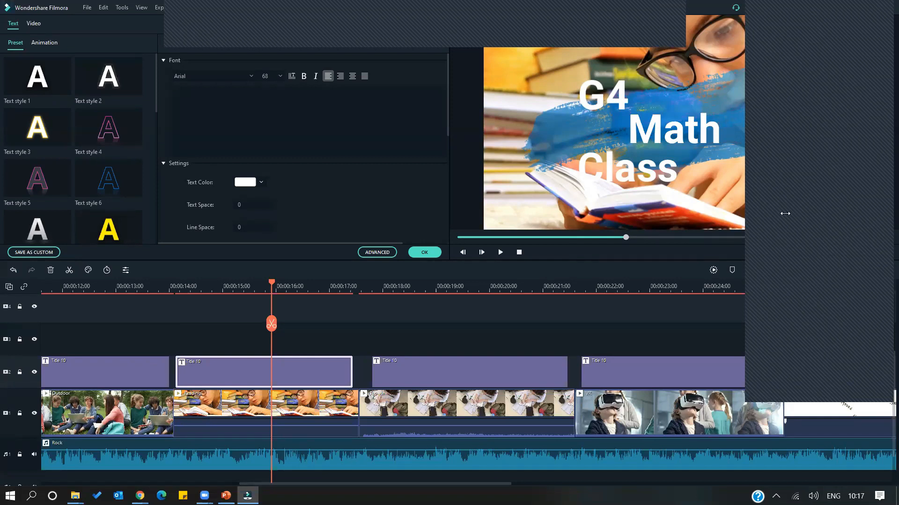
double_click(203, 418)
double_click(619, 415)
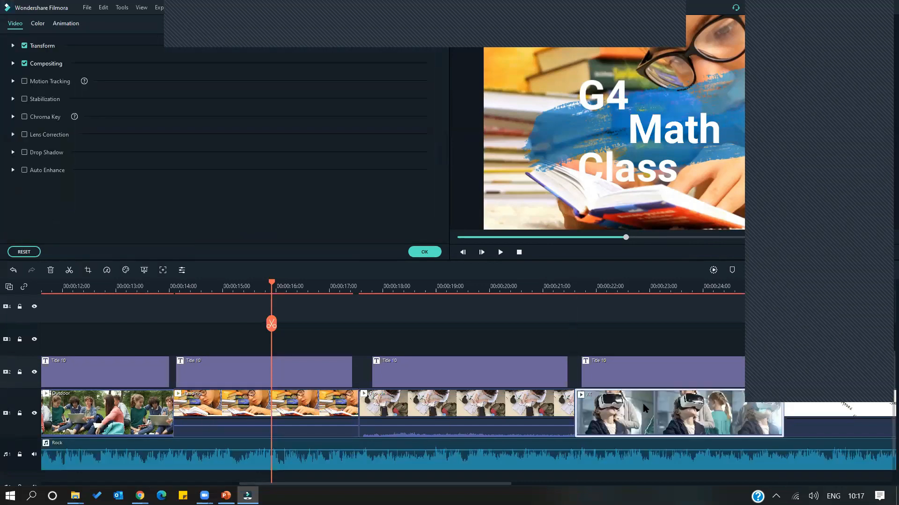
click(477, 481)
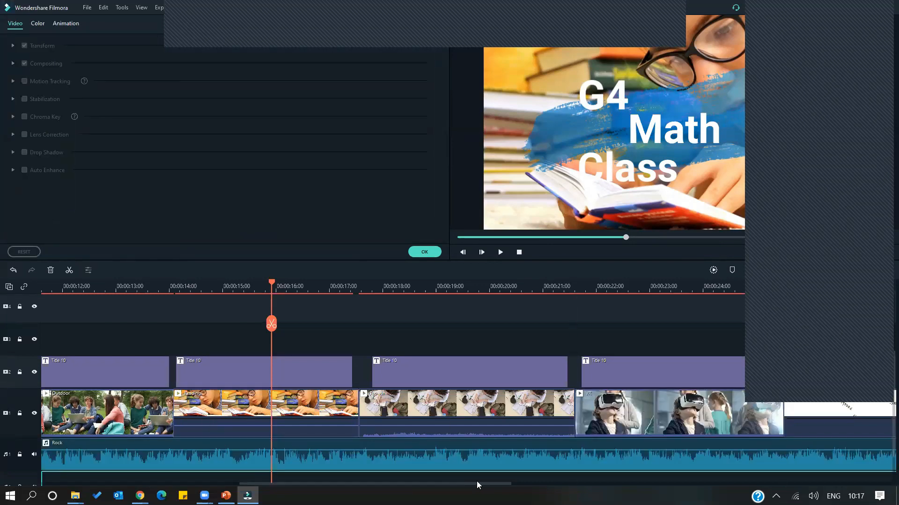
scroll(476, 481, down, 2)
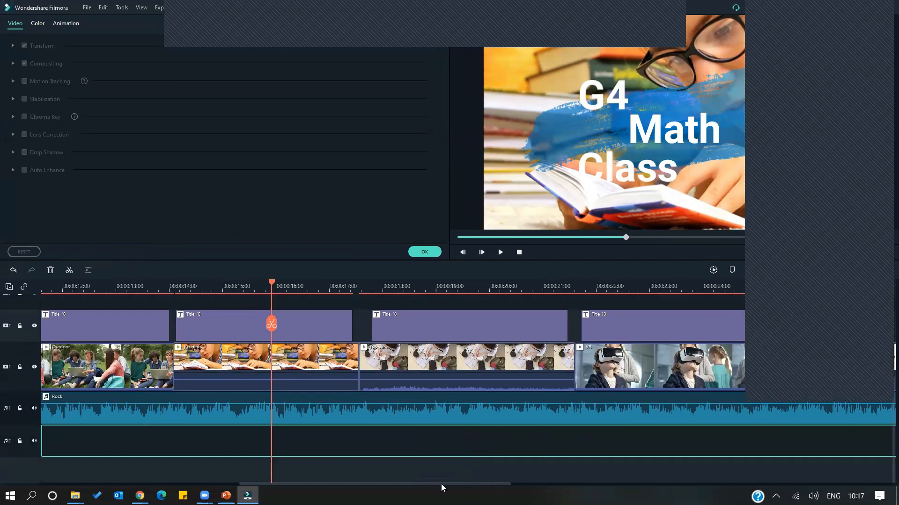
Select the VR headset clip near the end of the sequence and place the playhead early in it
scroll(440, 481, up, 1)
drag(441, 482, 557, 412)
scroll(553, 362, up, 1)
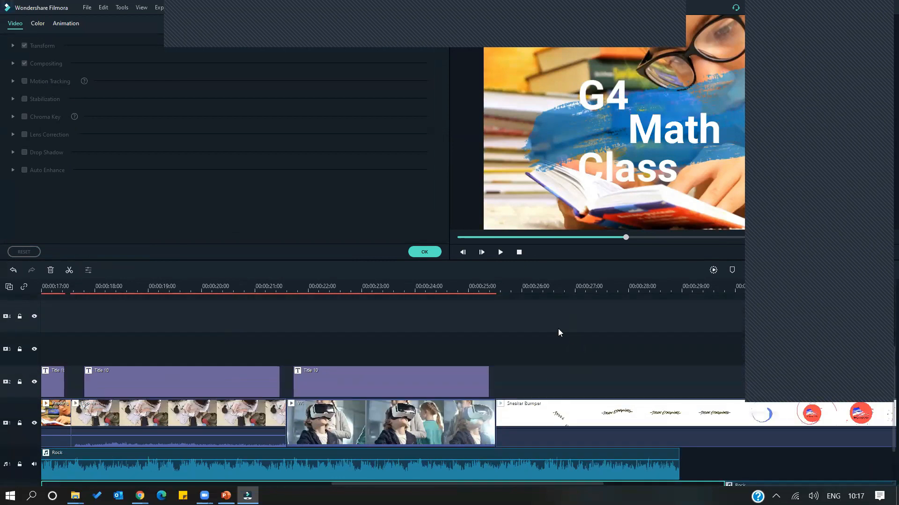
click(332, 420)
click(327, 286)
mouse_move(327, 322)
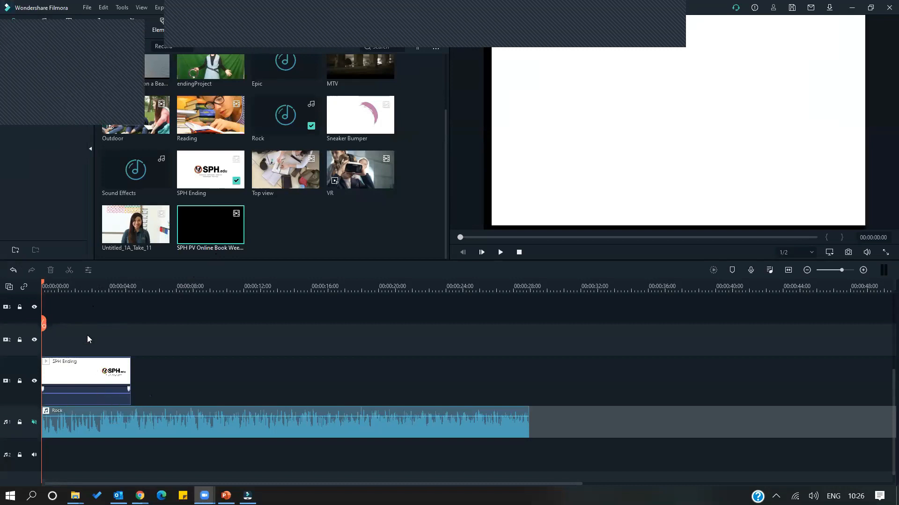
Preview the SPH Ending clip, trim its end to 00:00:03:06, and return the playhead to 00:00:01:03
click(79, 367)
key(space)
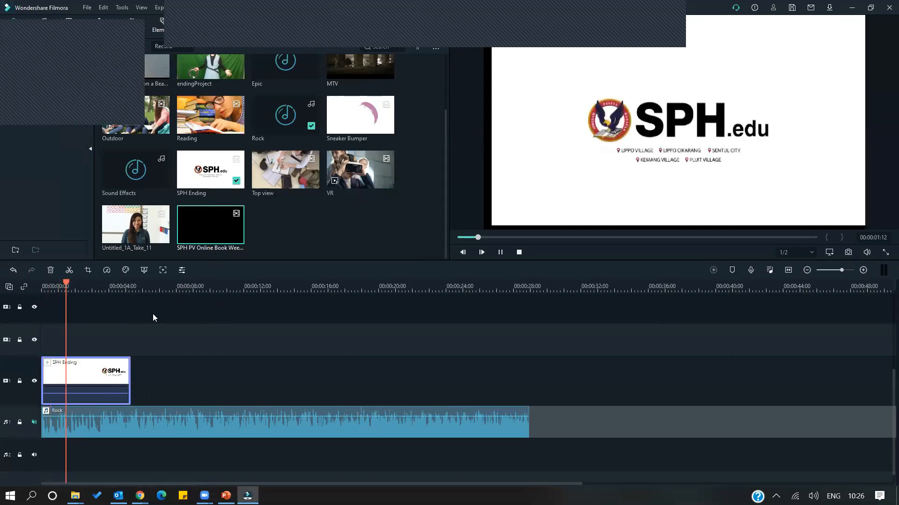
key(space)
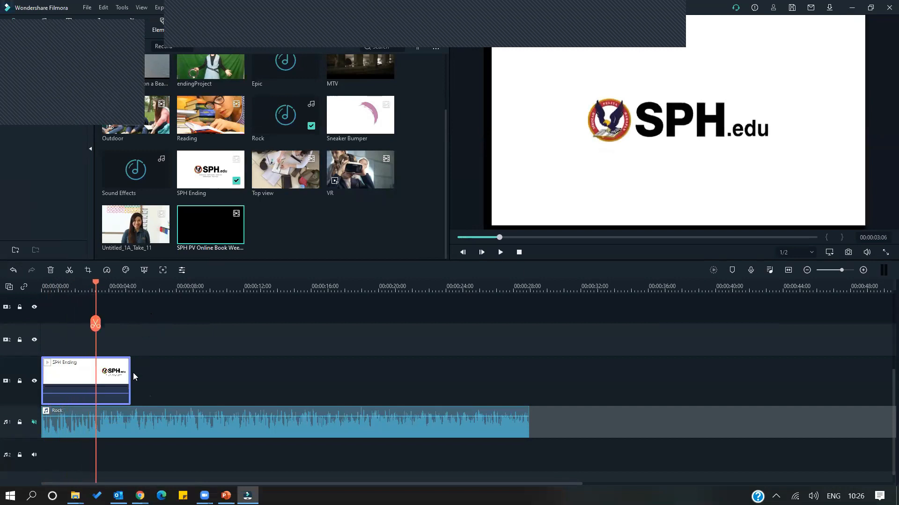
drag(131, 372, 97, 374)
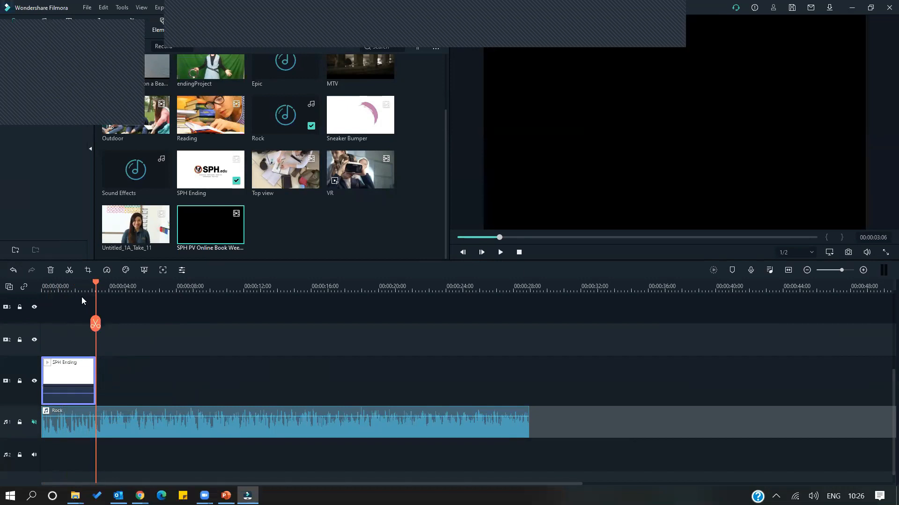
click(60, 286)
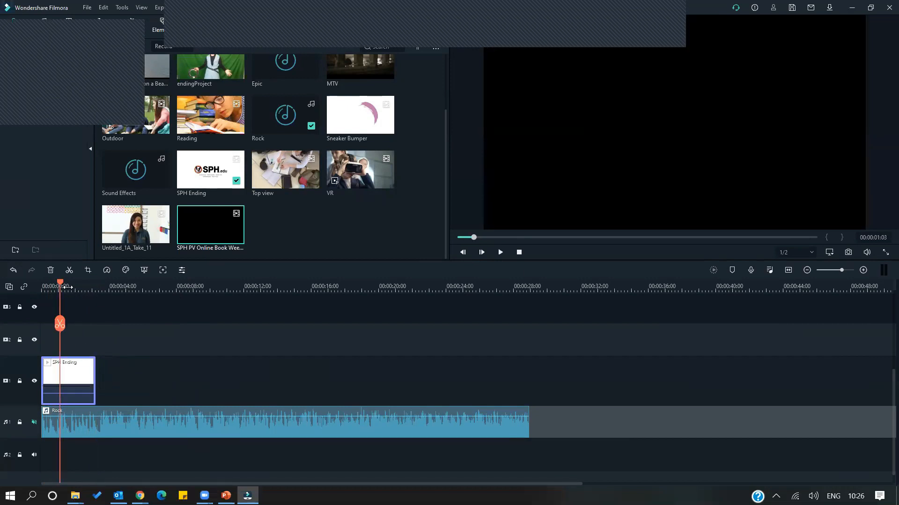
Mute the Rock music track and place the Untitled_1A_Take_11 clip directly after SPH Ending on the first video track
mouse_move(87, 414)
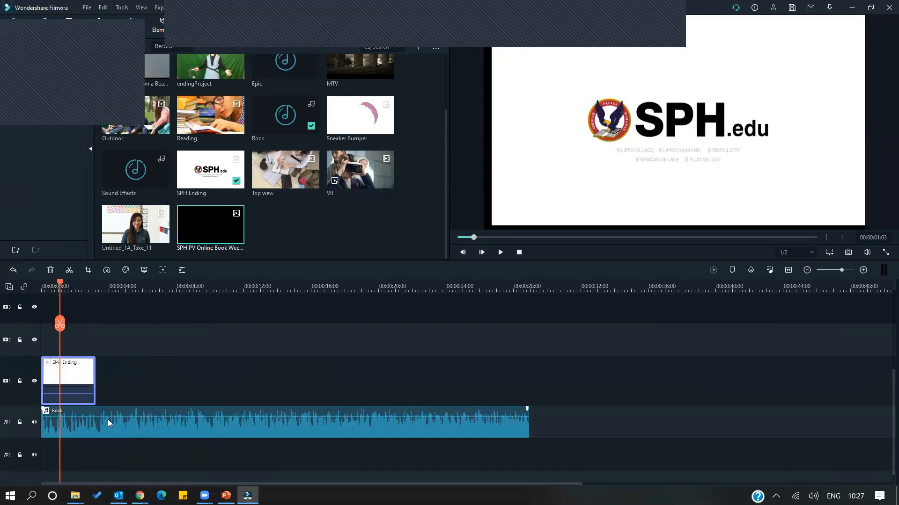
click(34, 423)
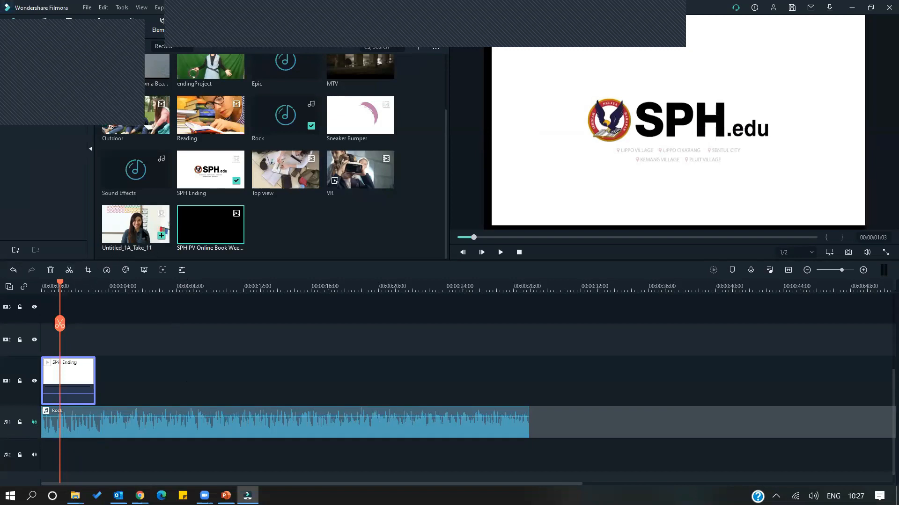
drag(138, 229, 117, 377)
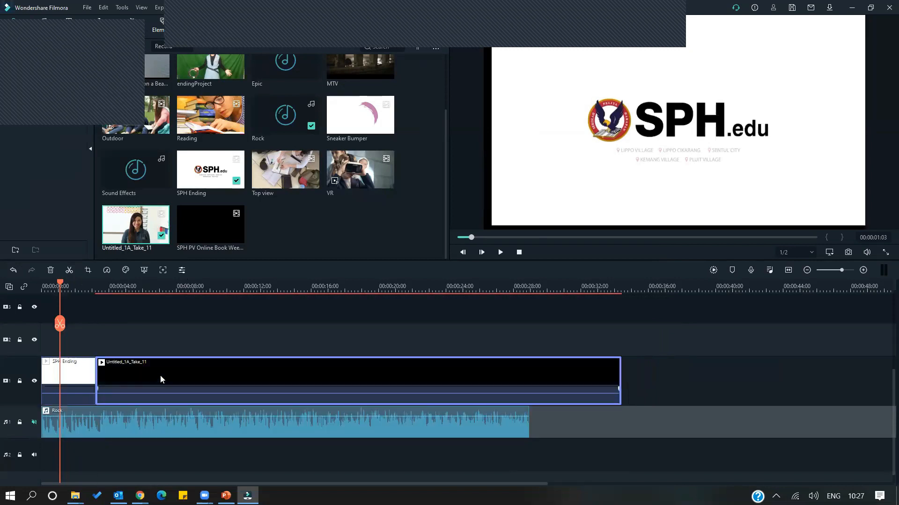
Play from 00:00:02:18 through the teacher clip, and replay the cut out of SPH Ending from 00:00:01:22
click(86, 286)
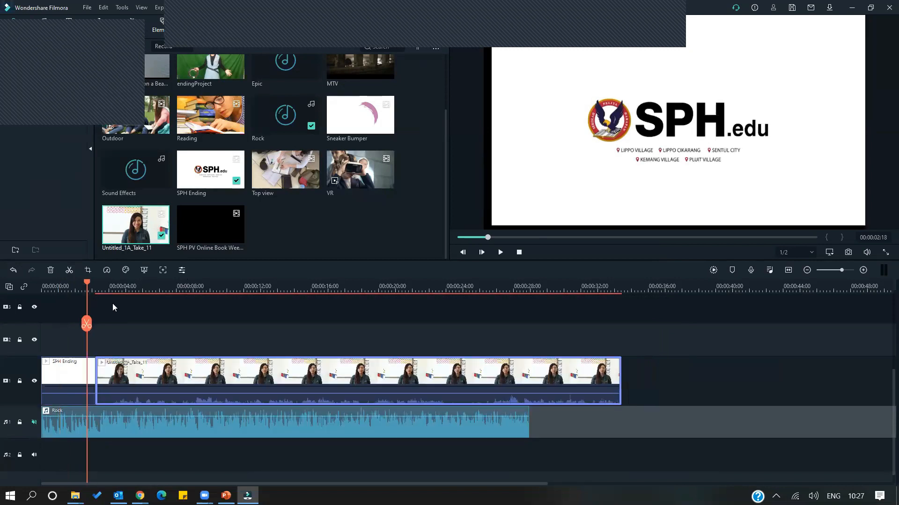
key(space)
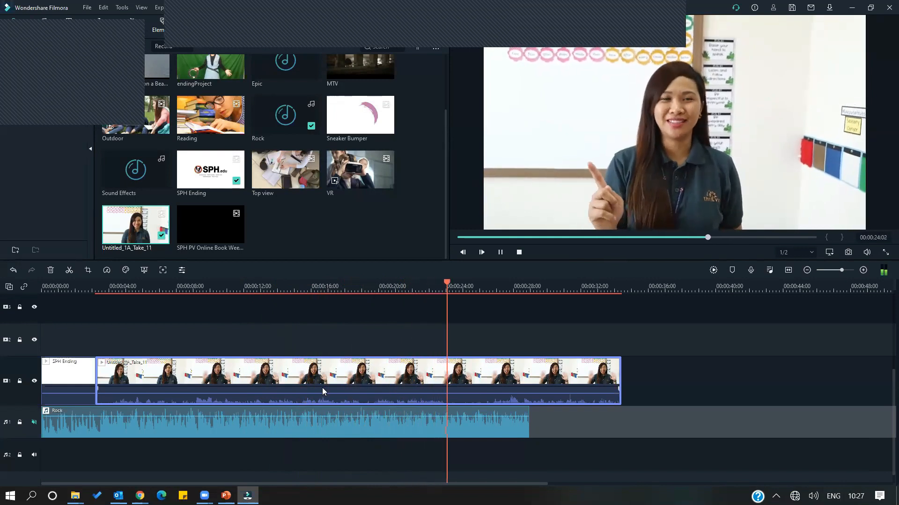
key(space)
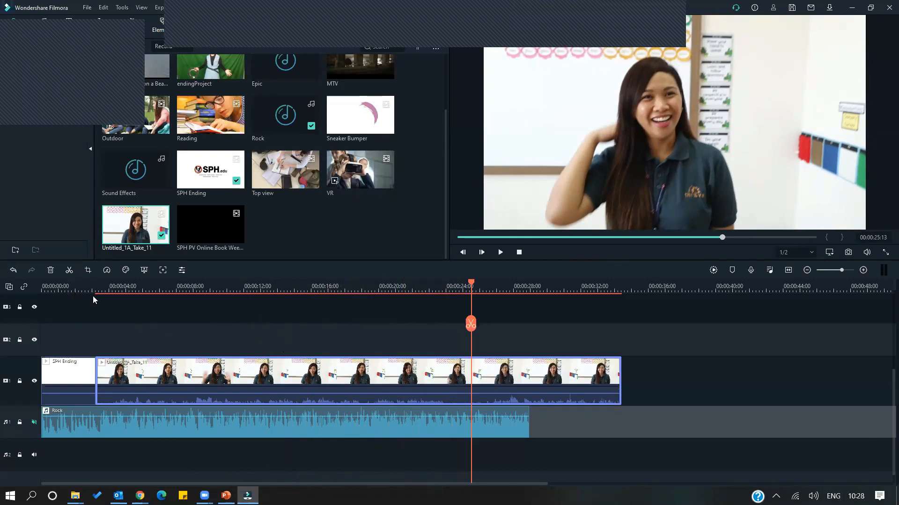
click(73, 288)
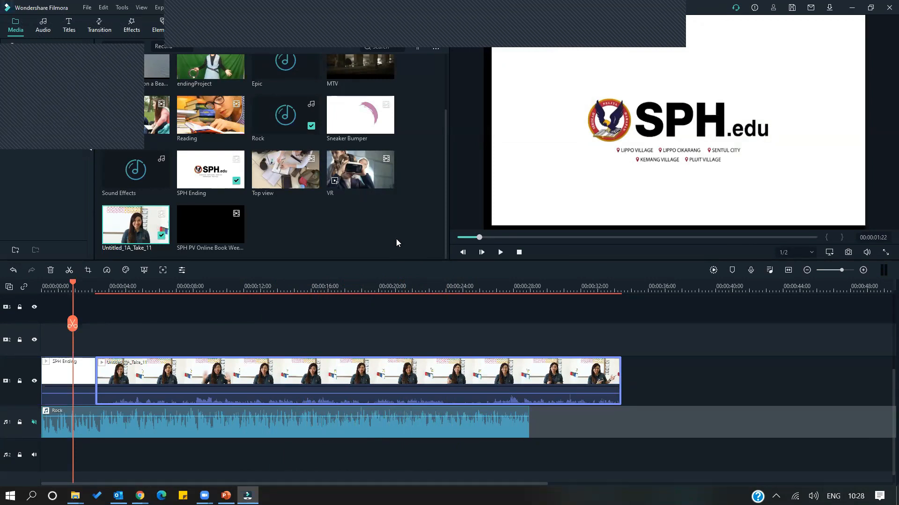
key(space)
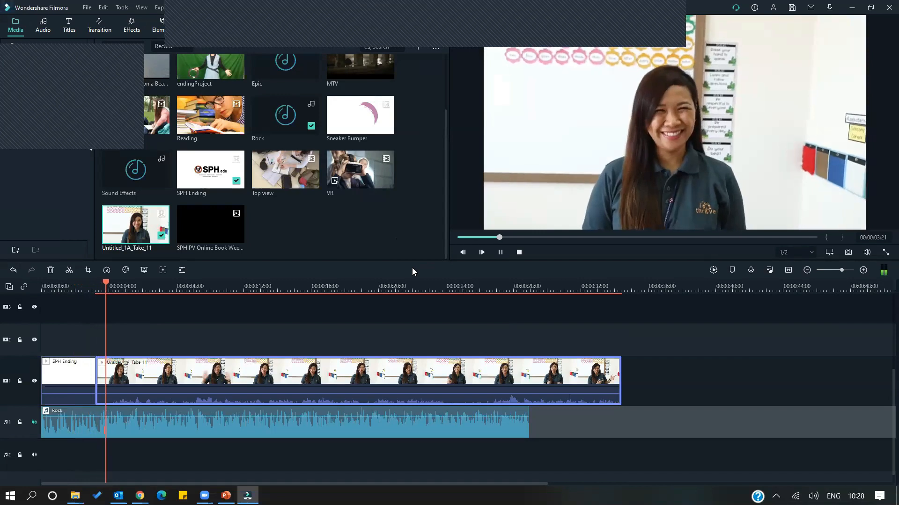
key(space)
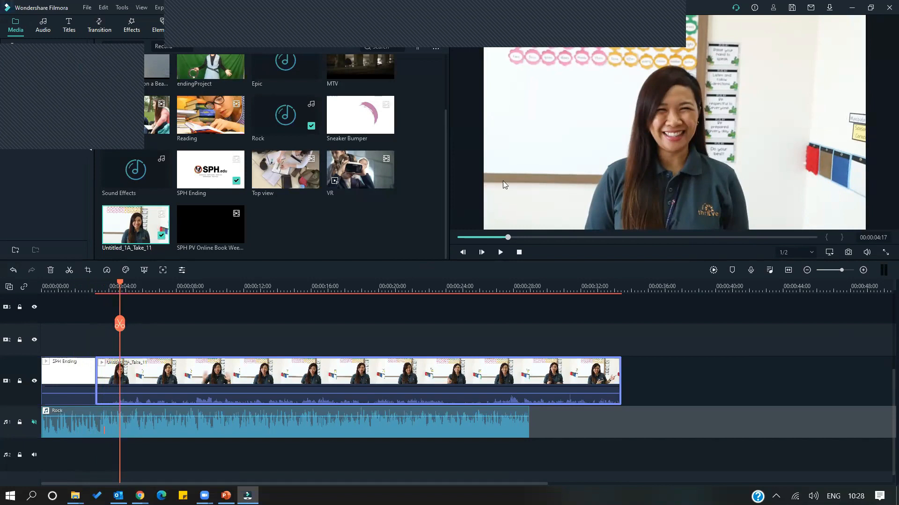
Preview several included transitions and add Wormhole 3 over the cut between SPH Ending and the teacher clip
click(100, 24)
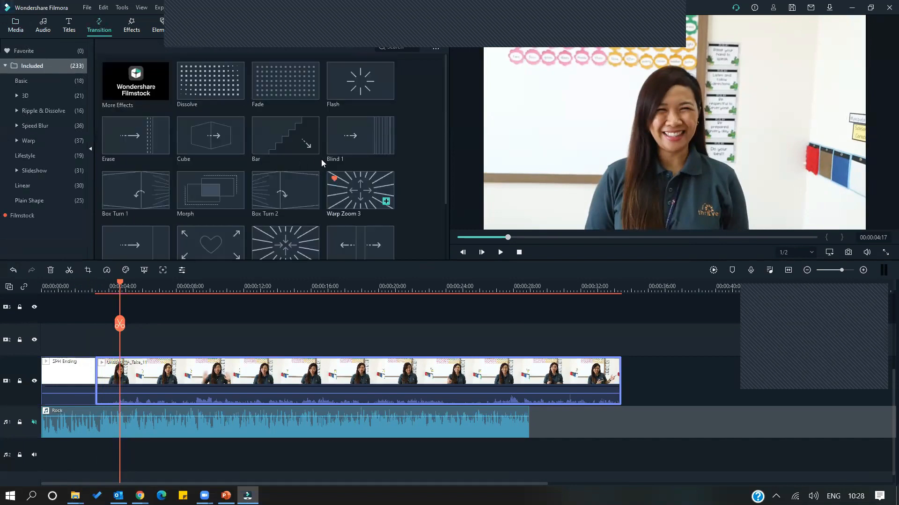
click(211, 90)
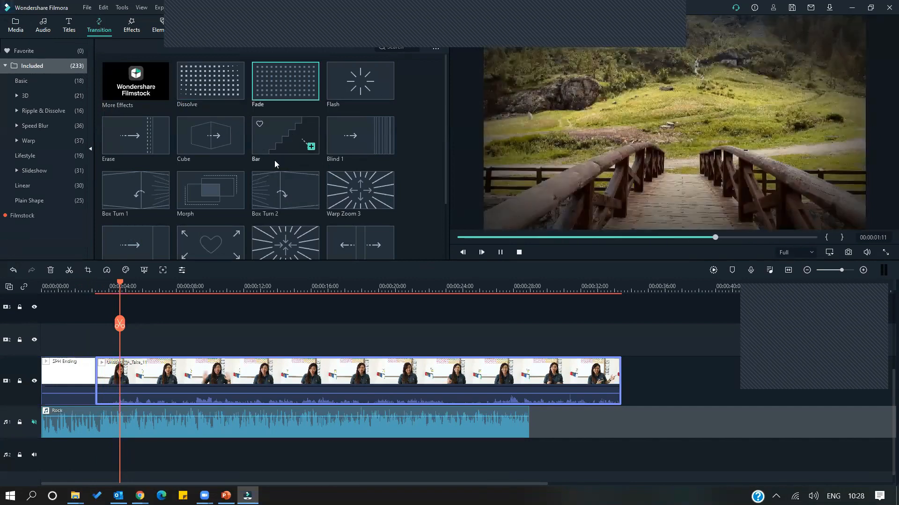
scroll(277, 221, down, 2)
click(278, 221)
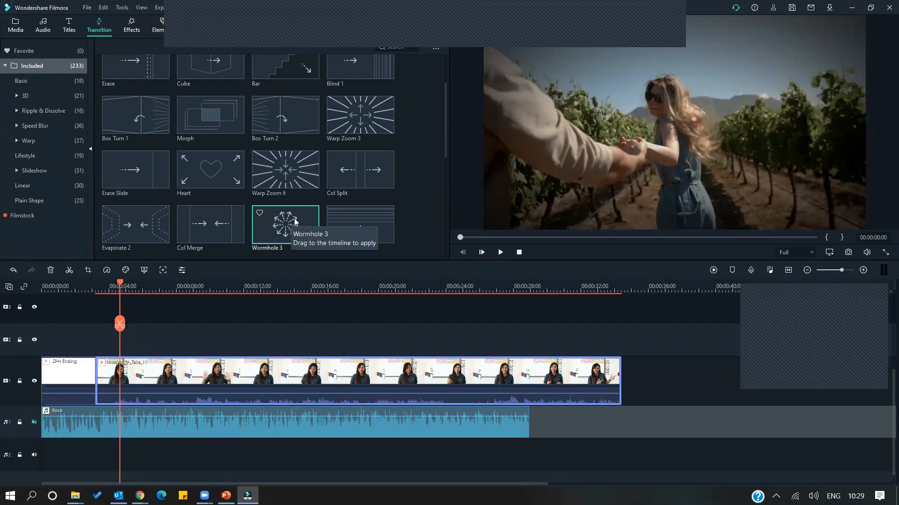
drag(287, 223, 151, 318)
drag(111, 357, 91, 381)
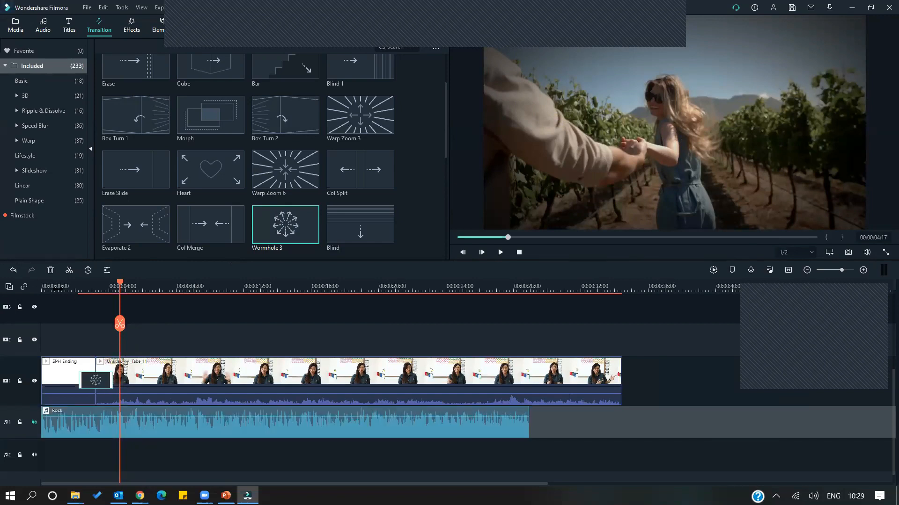
Play the Wormhole 3 transition from within SPH Ending into the teacher clip
click(57, 287)
key(space)
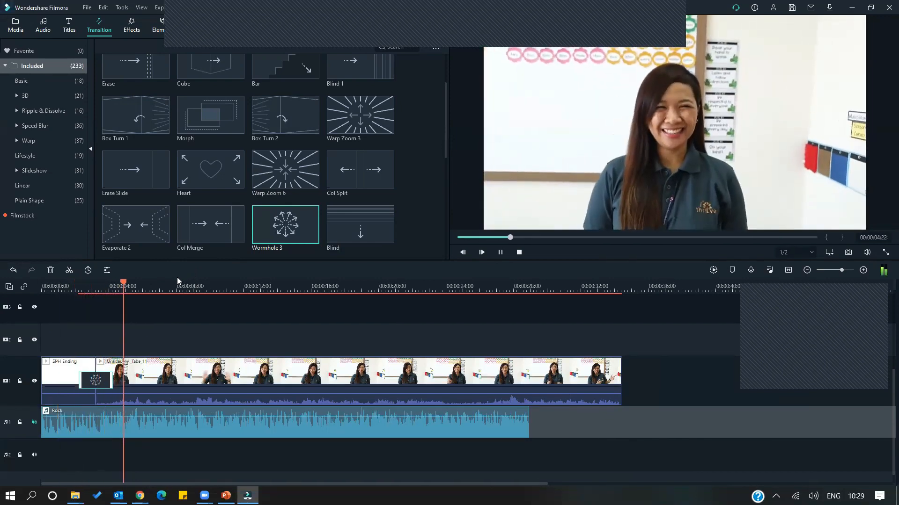
key(space)
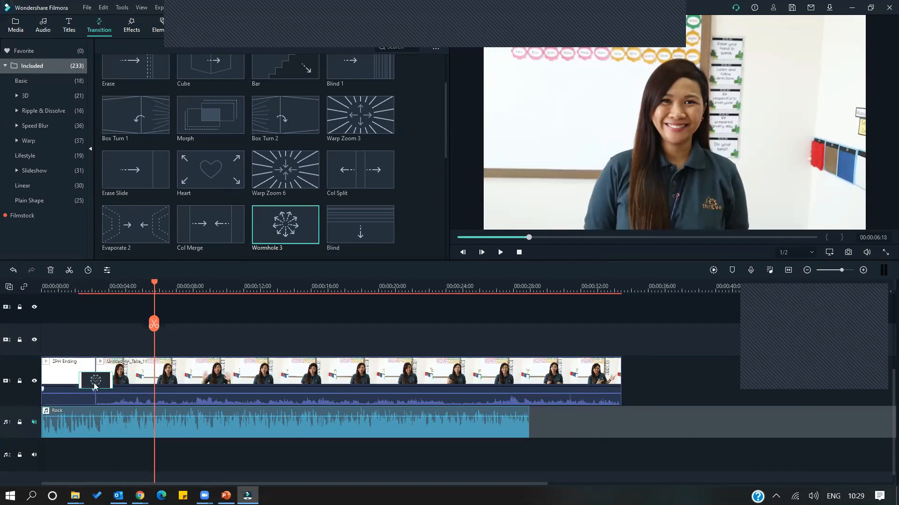
Shift the Wormhole 3 transition earlier so it ends at the cut, and play it through
drag(95, 385, 79, 386)
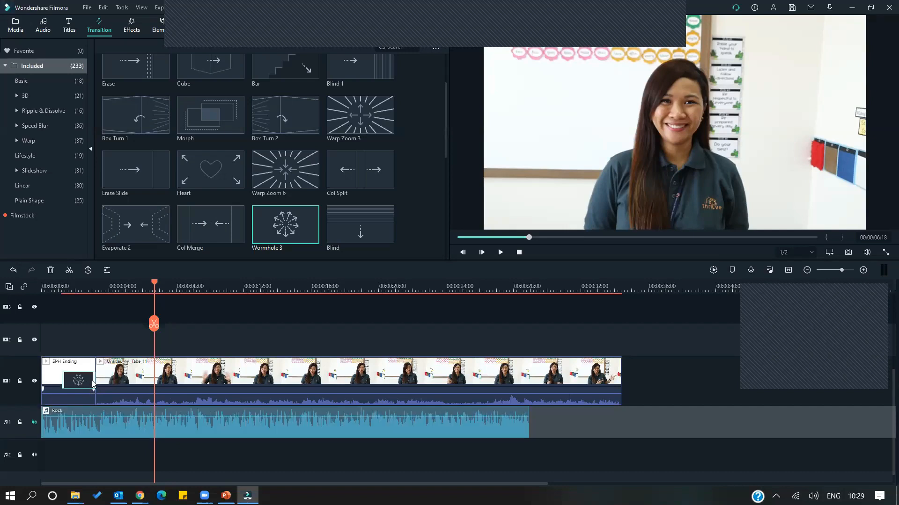
click(69, 288)
key(space)
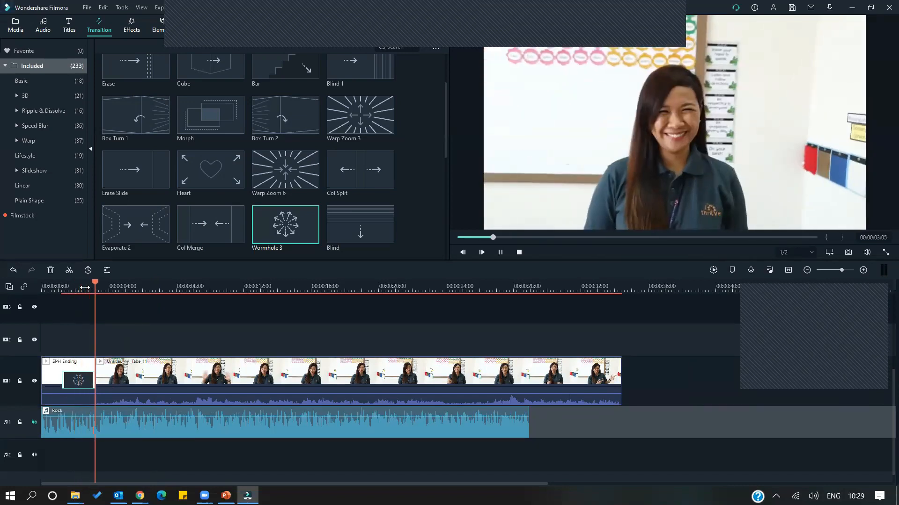
key(space)
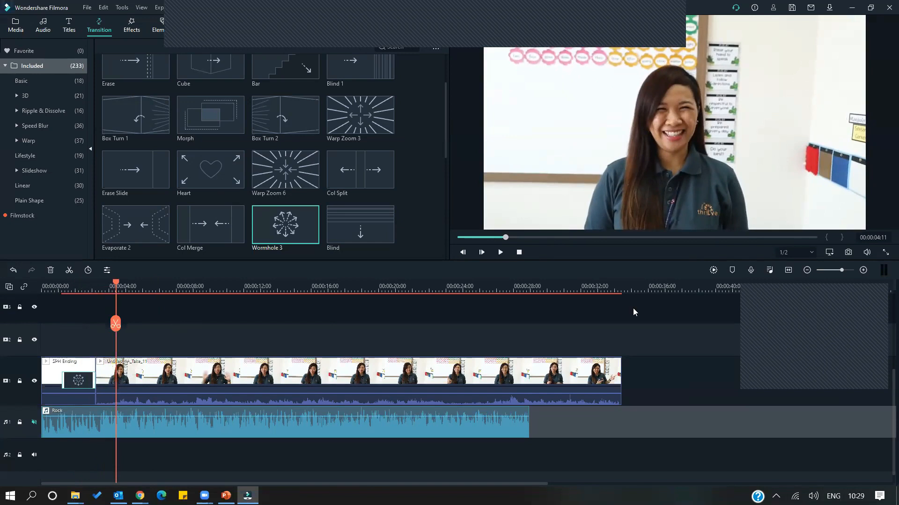
Play from 00:00:03:04, just before the cut, into the opening of the teacher clip
click(864, 272)
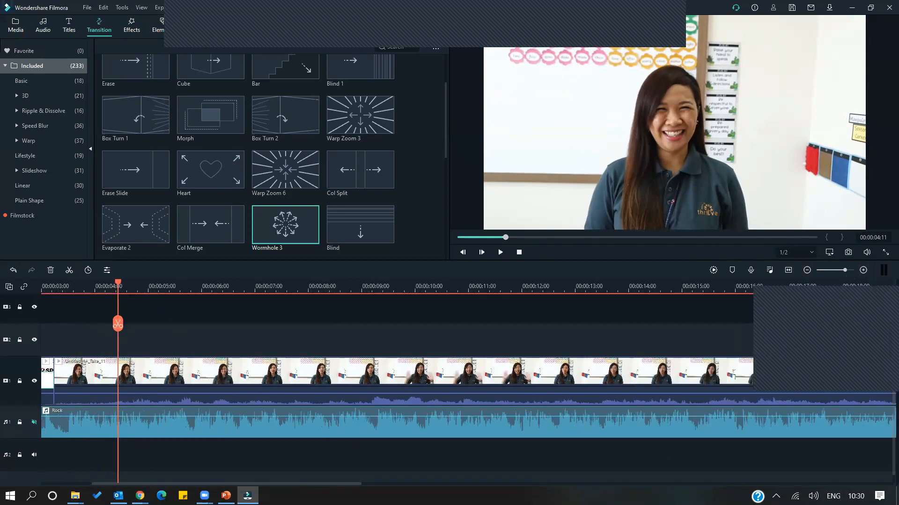
drag(318, 486, 276, 485)
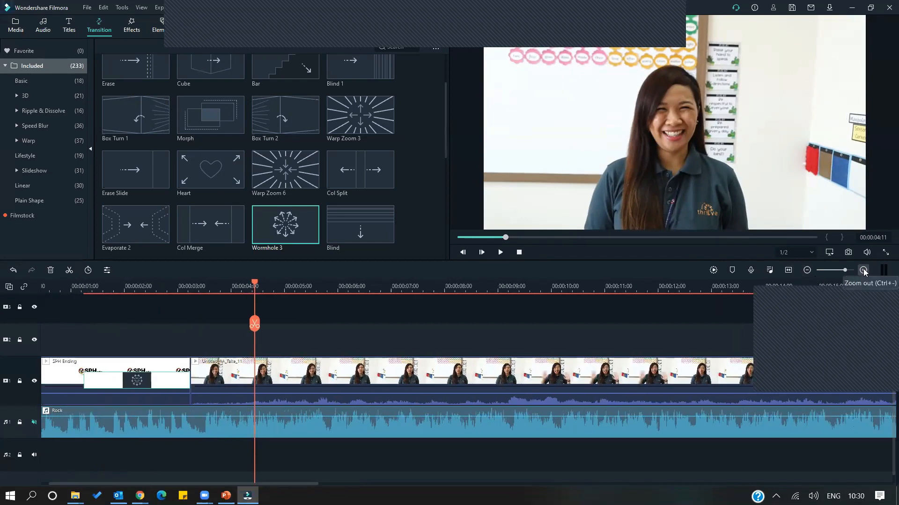
click(186, 290)
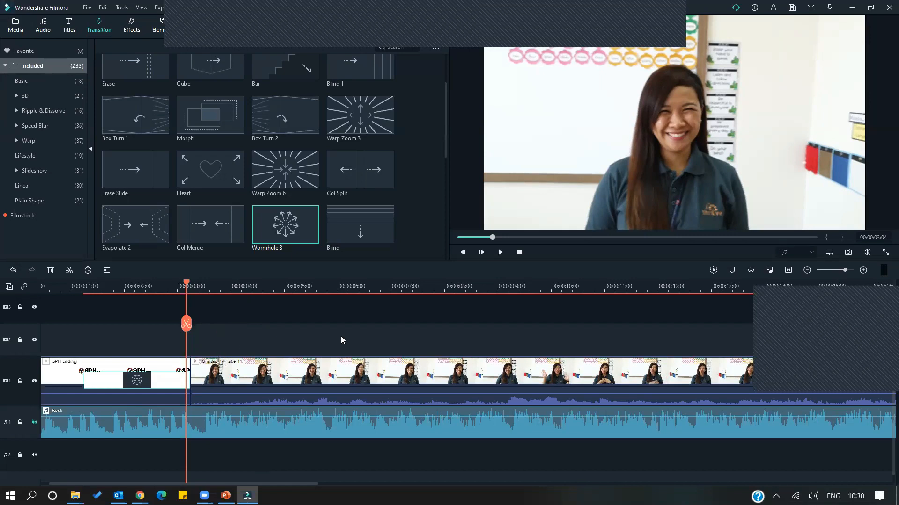
key(space)
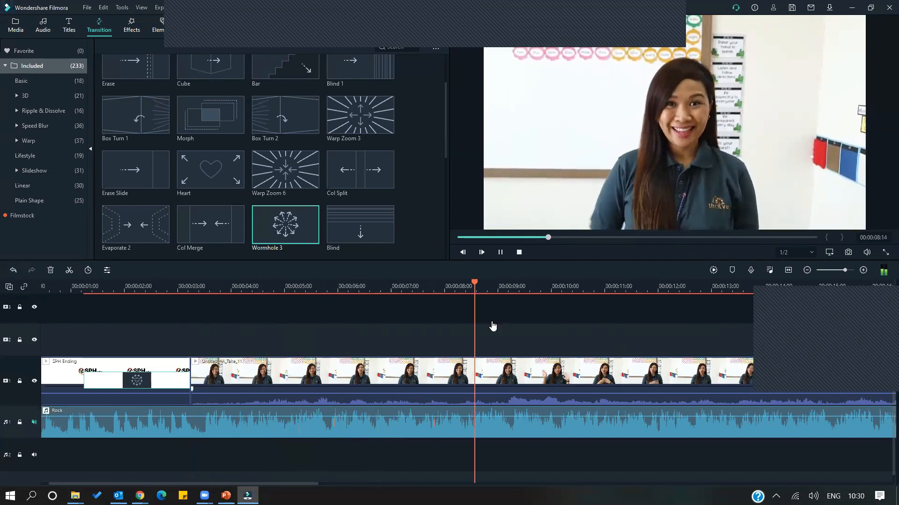
key(space)
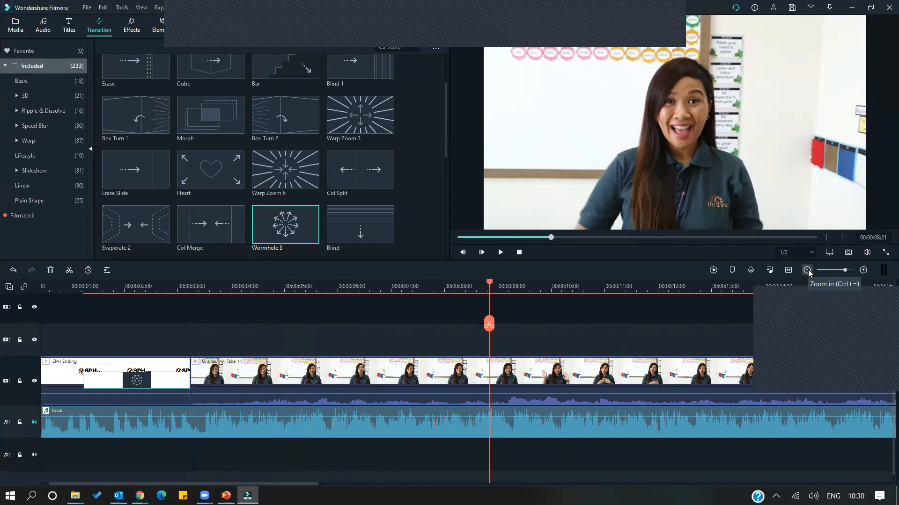
Play the early part of the teacher clip around 00:00:08:14 and from 00:00:06:16 to find where she starts speaking
click(807, 271)
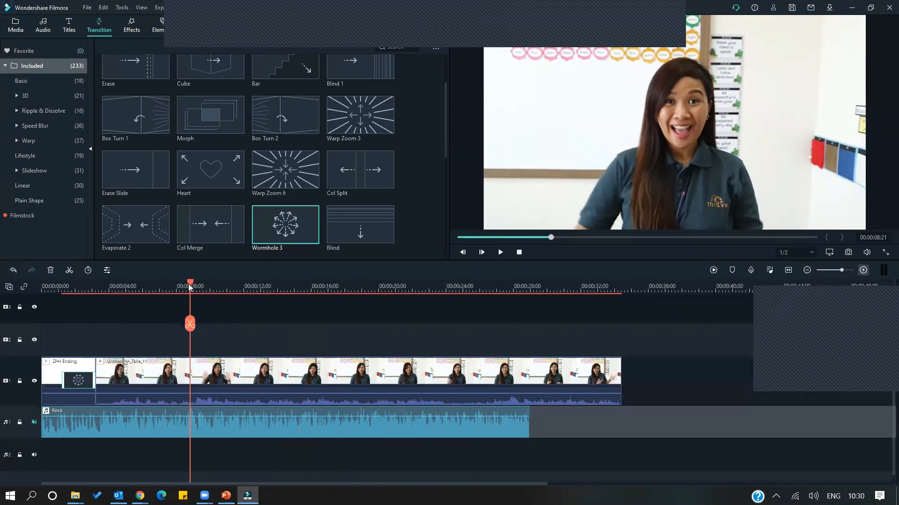
drag(188, 282, 176, 282)
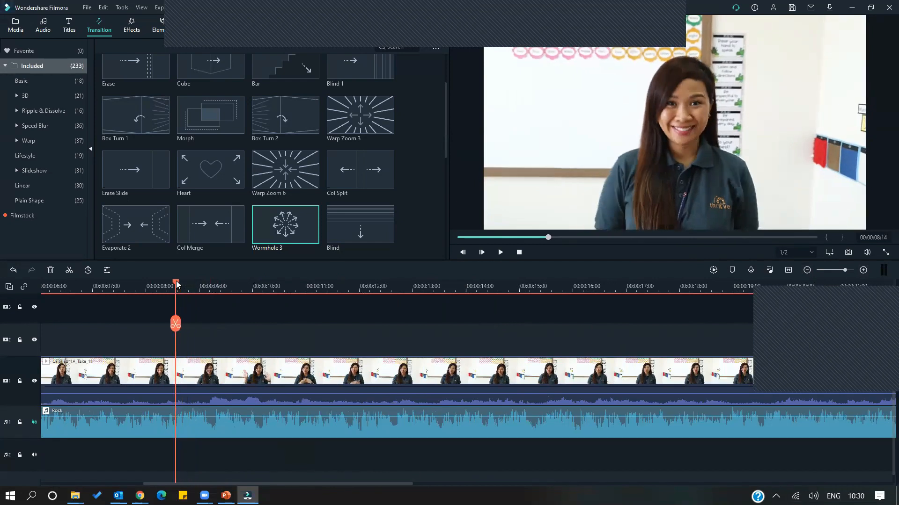
key(space)
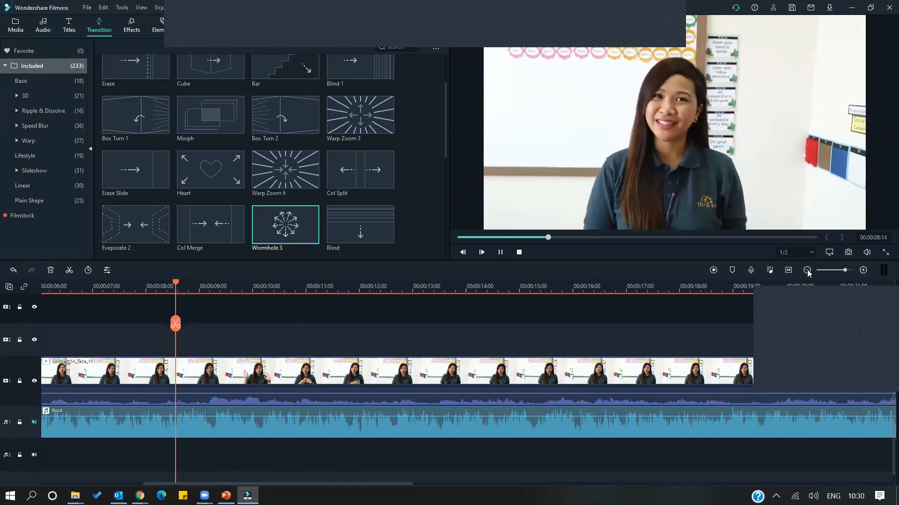
key(space)
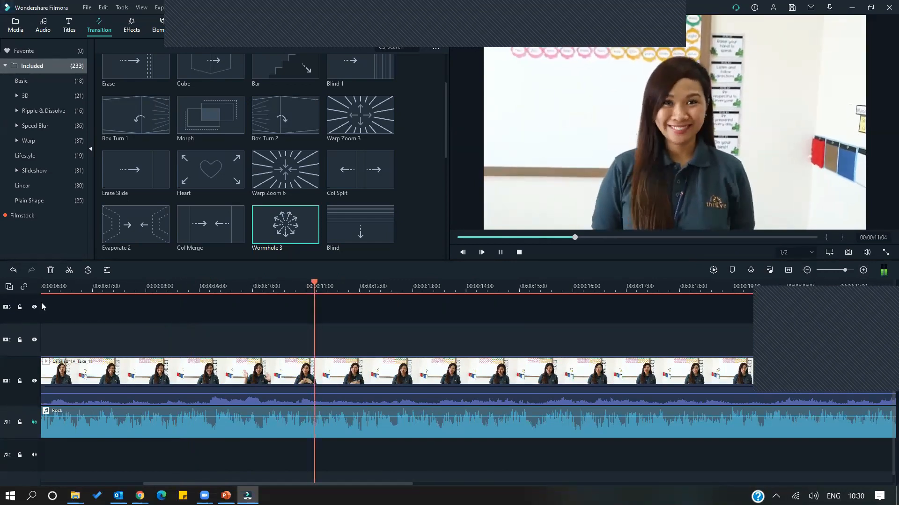
scroll(120, 286, down, 3)
click(124, 288)
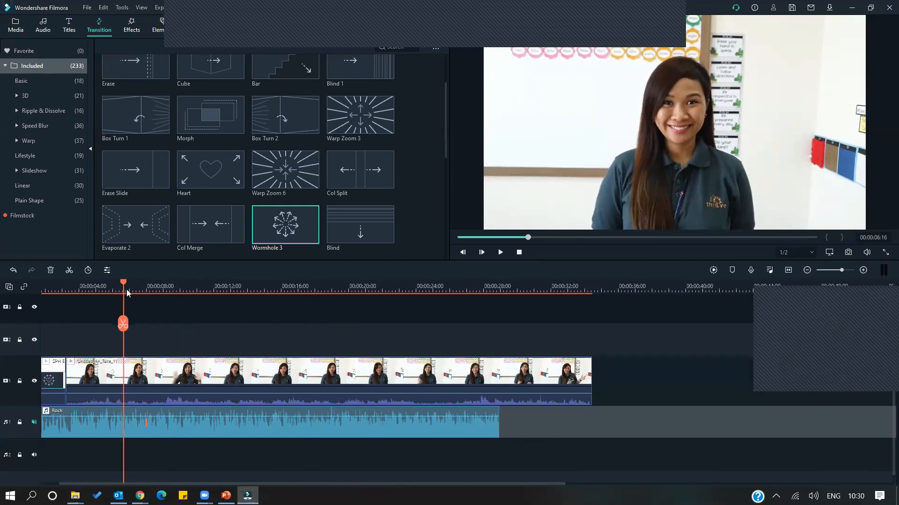
key(space)
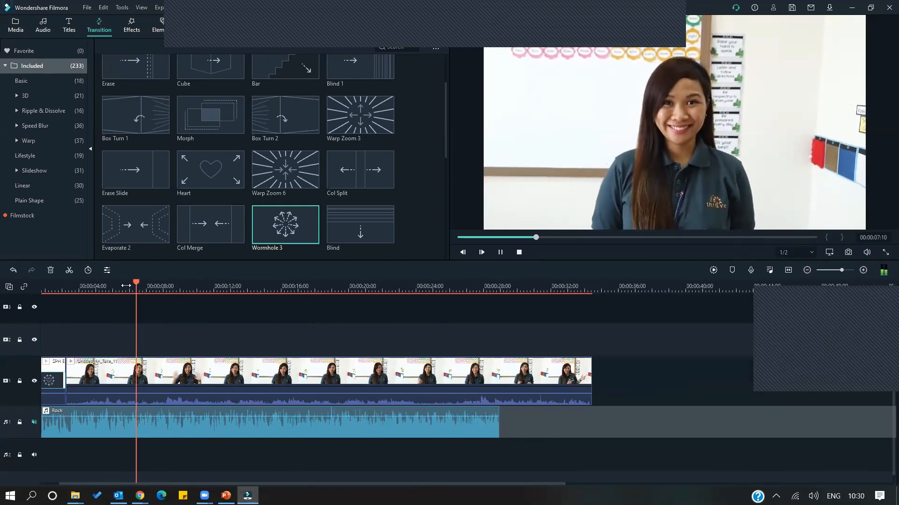
key(space)
Split the teacher clip and the Rock music at 00:00:08:16, and check the footage just after the split
drag(161, 281, 157, 282)
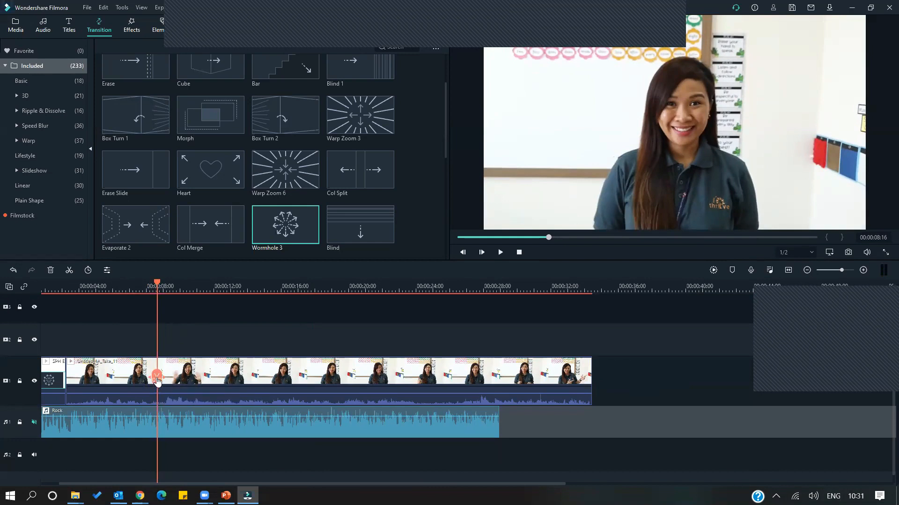
click(157, 376)
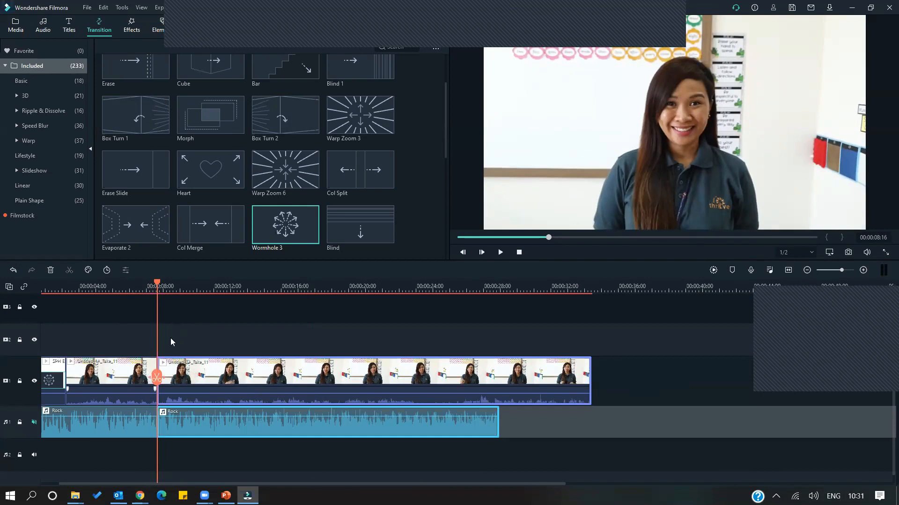
drag(180, 289, 162, 290)
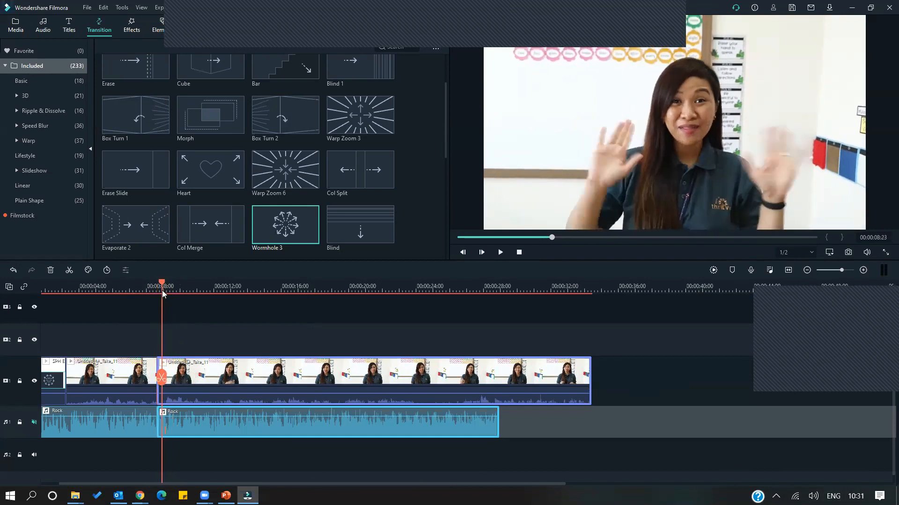
Delete the teacher segment before the split and move the remaining footage back against the end of SPH Ending
click(130, 366)
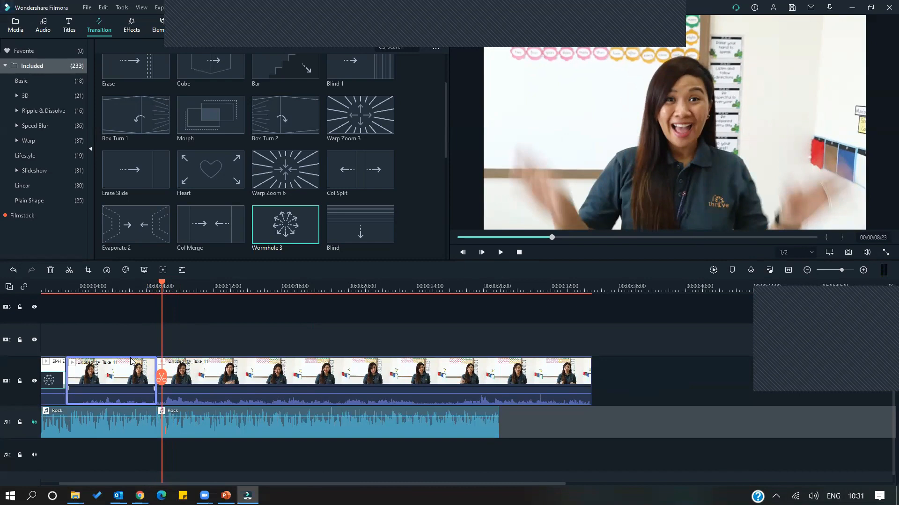
key(Delete)
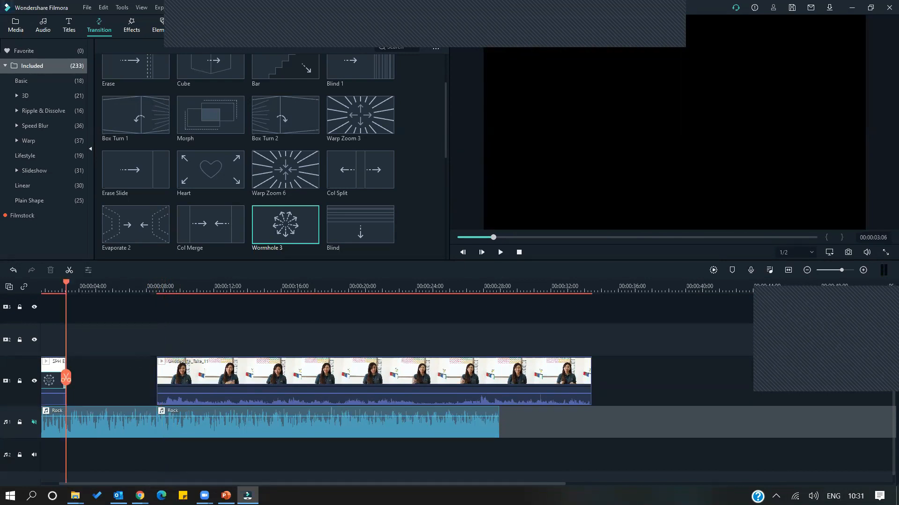
drag(318, 486, 298, 484)
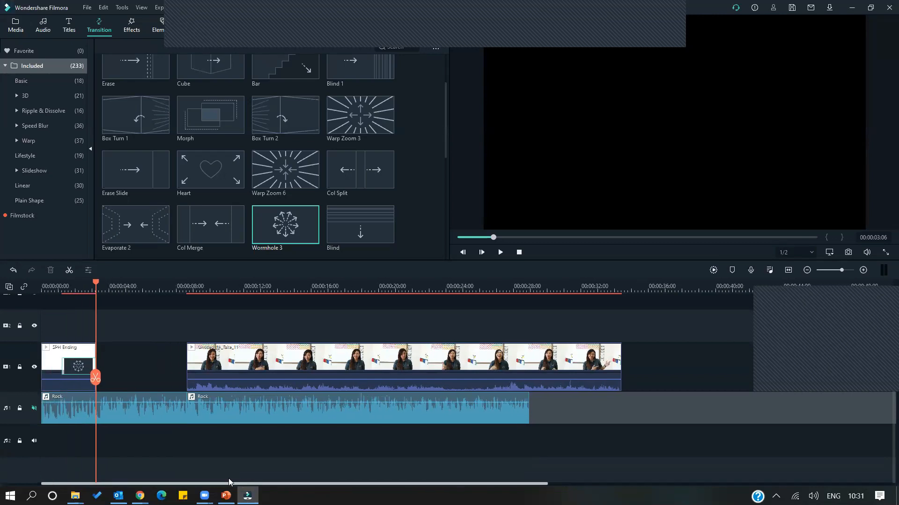
click(220, 366)
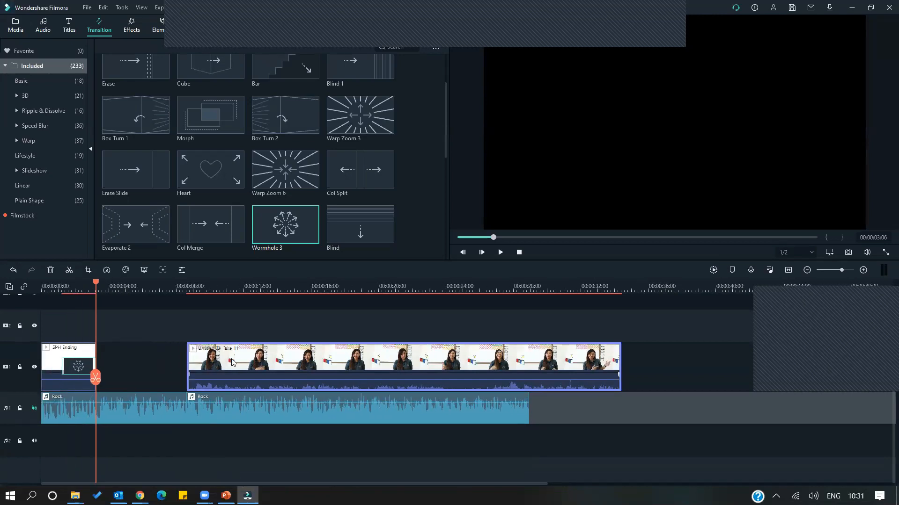
drag(213, 364, 140, 354)
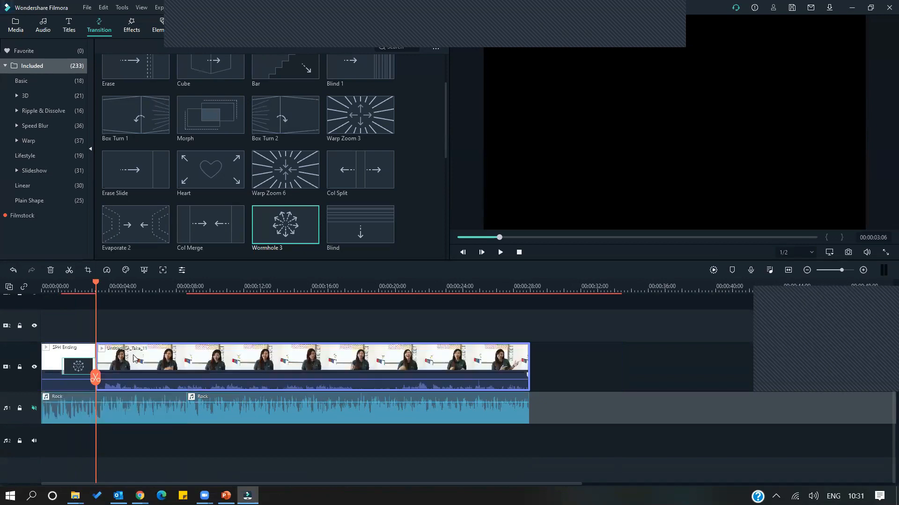
Centre the Wormhole 3 transition over the new cut, and play from 00:00:00:22 into the teacher clip
click(86, 368)
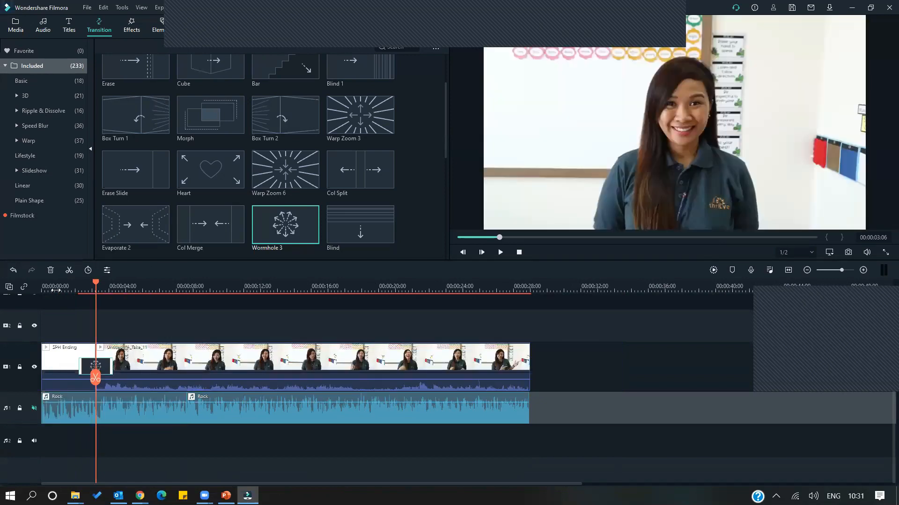
click(55, 288)
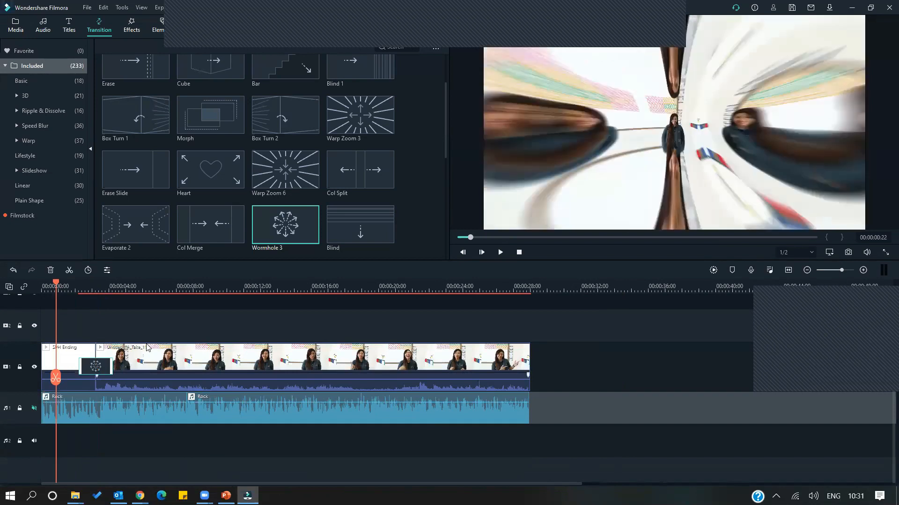
key(space)
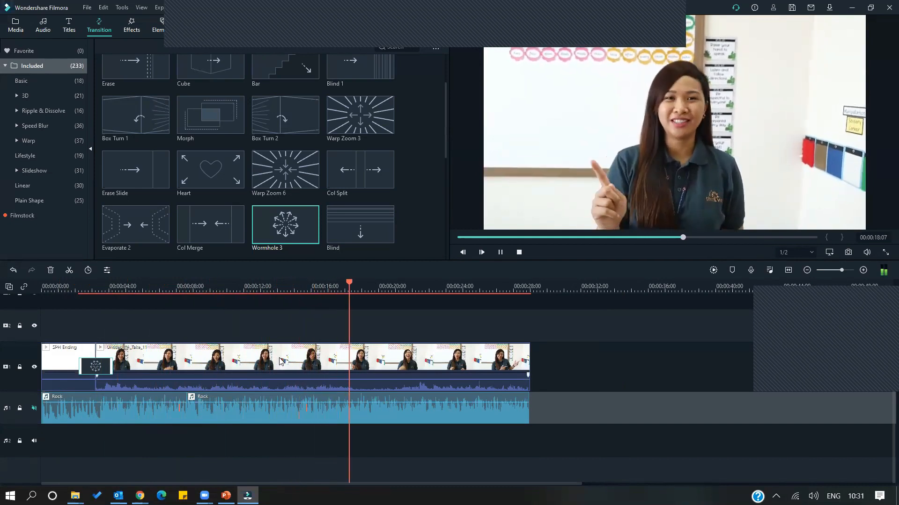
key(space)
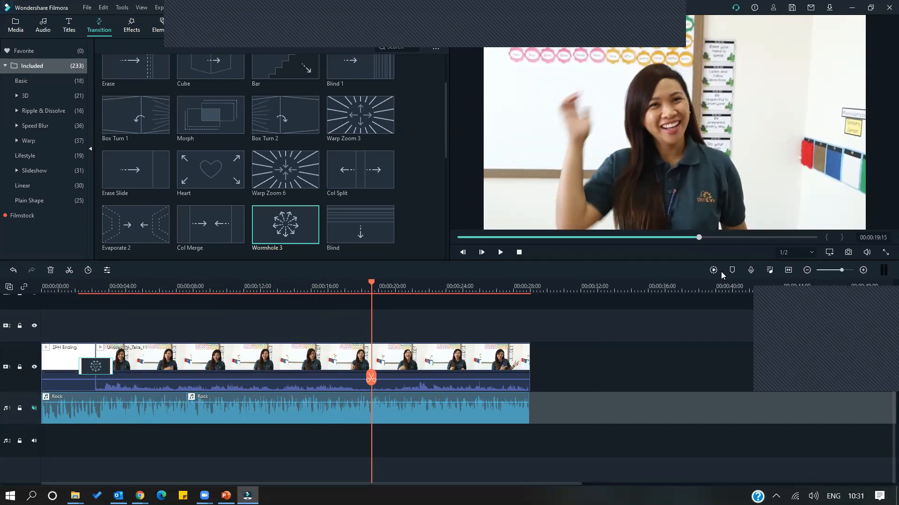
Review the footage from 00:00:17:22 and split the teacher clip and music at 00:00:19:06
drag(369, 283, 343, 287)
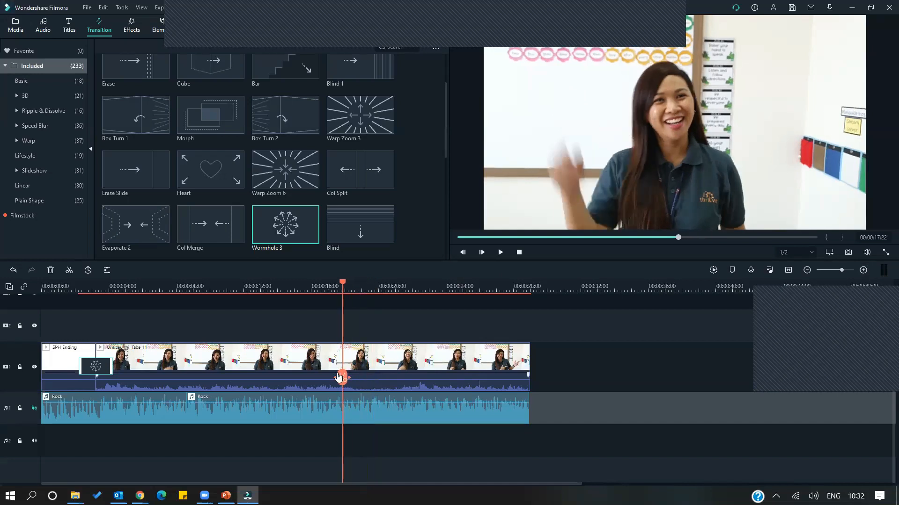
key(space)
key(space)
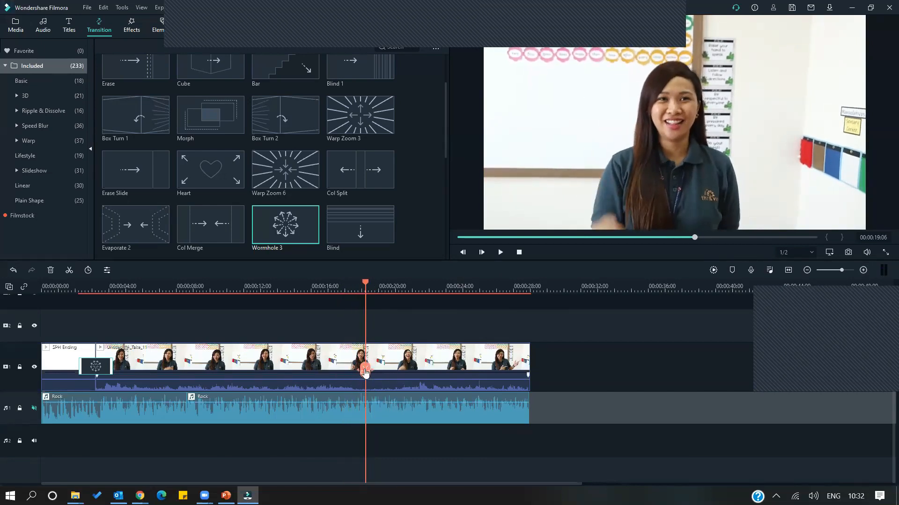
click(365, 373)
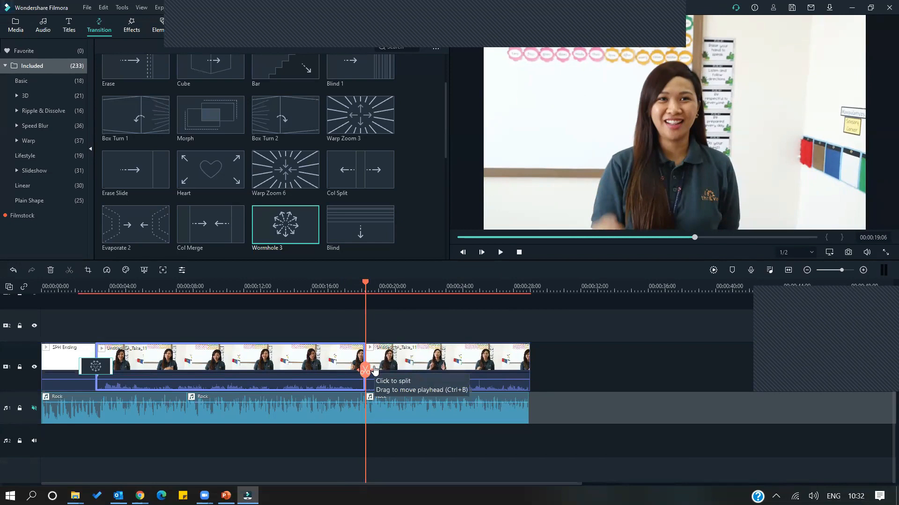
Play on from 00:00:19:06 to find where the unwanted part ends, and split the teacher clip and music at 00:00:21:23
click(863, 270)
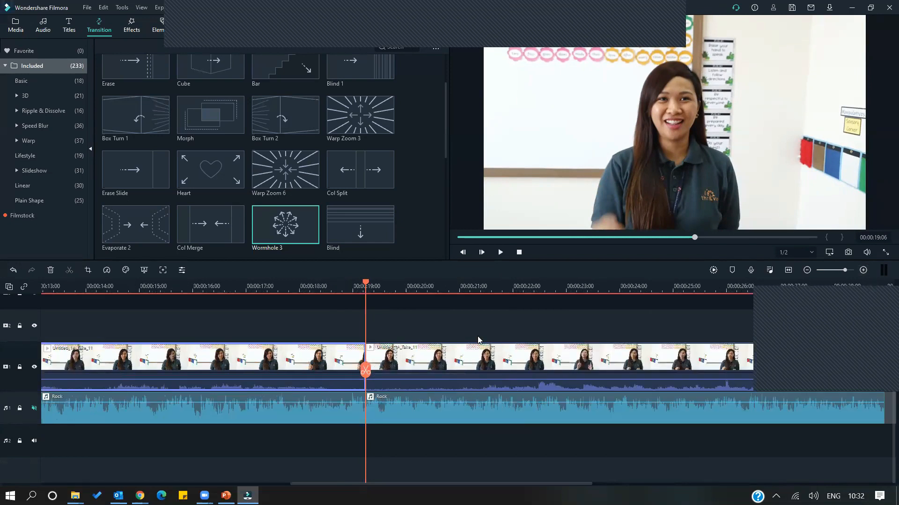
key(space)
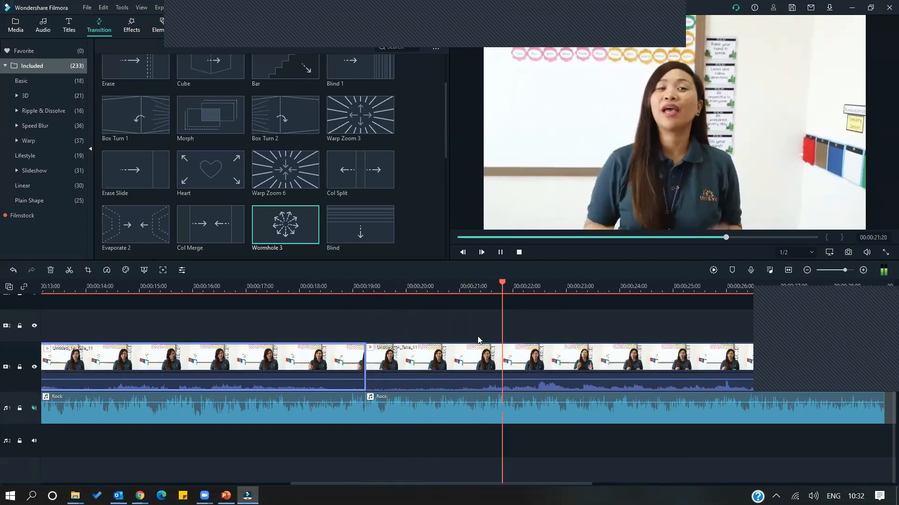
key(space)
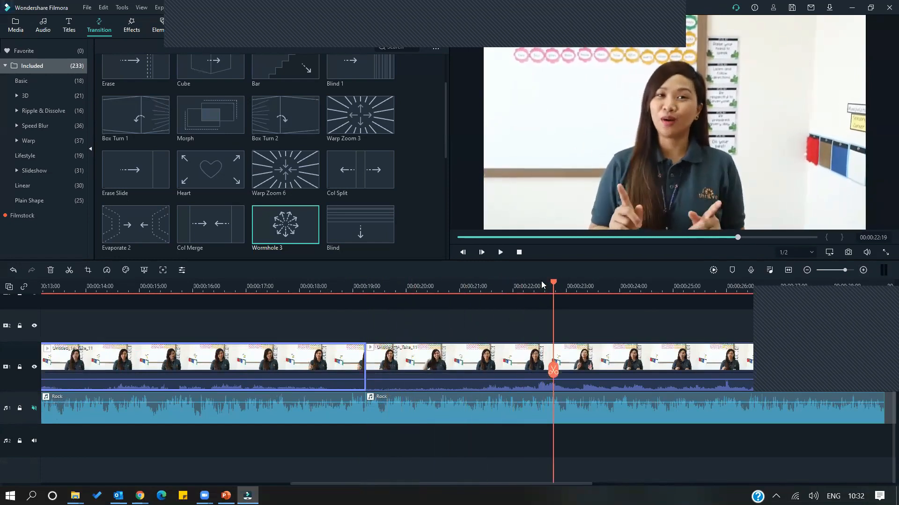
click(513, 280)
key(space)
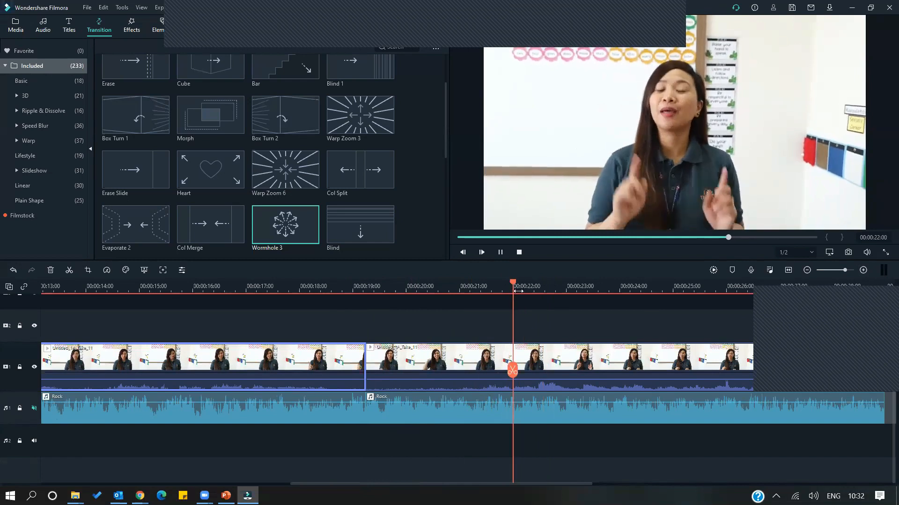
click(509, 284)
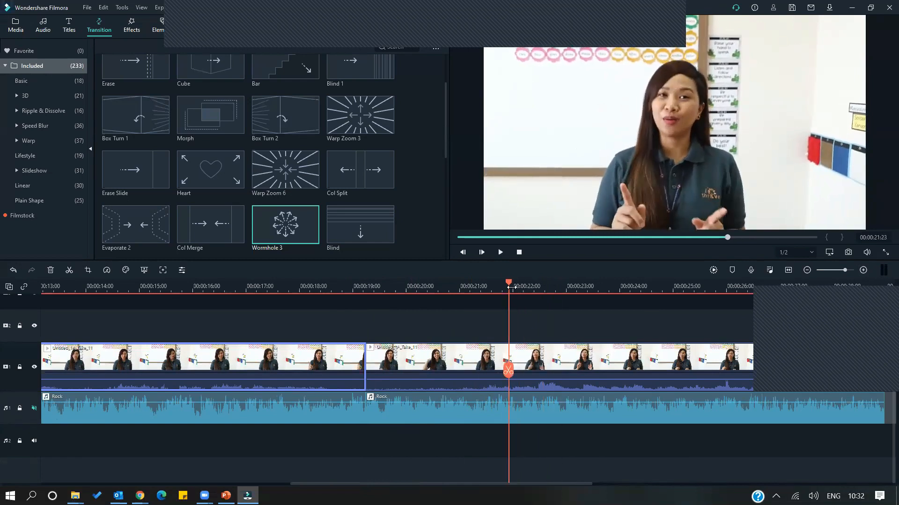
click(509, 372)
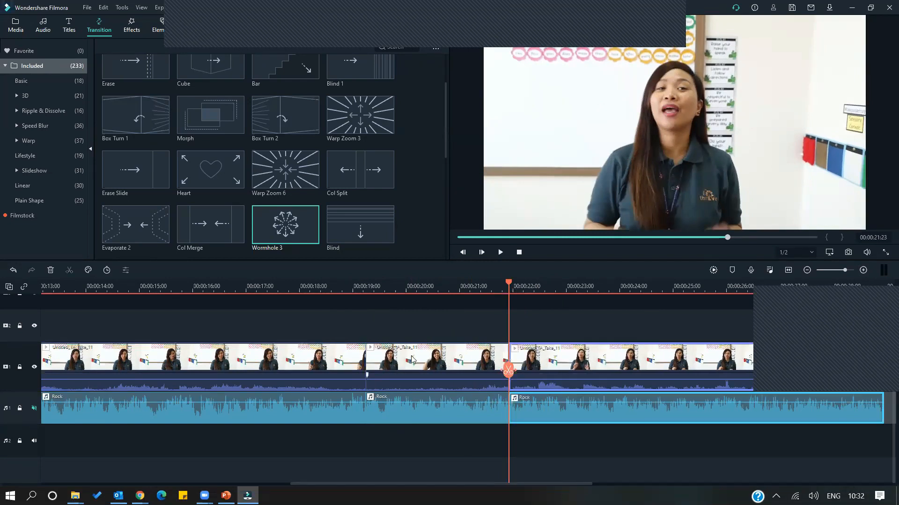
Delete the teacher segment between 00:00:19:06 and 00:00:21:23, and close the gap with the following segment
click(433, 362)
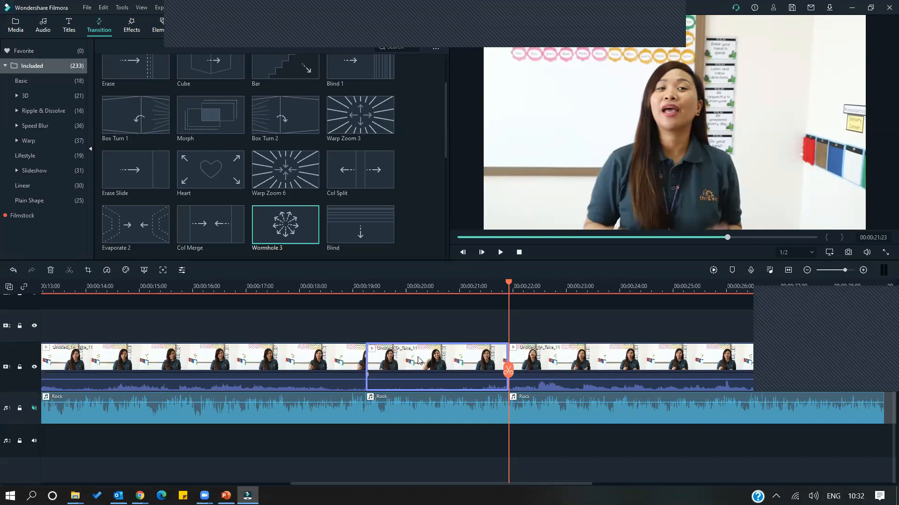
double_click(418, 360)
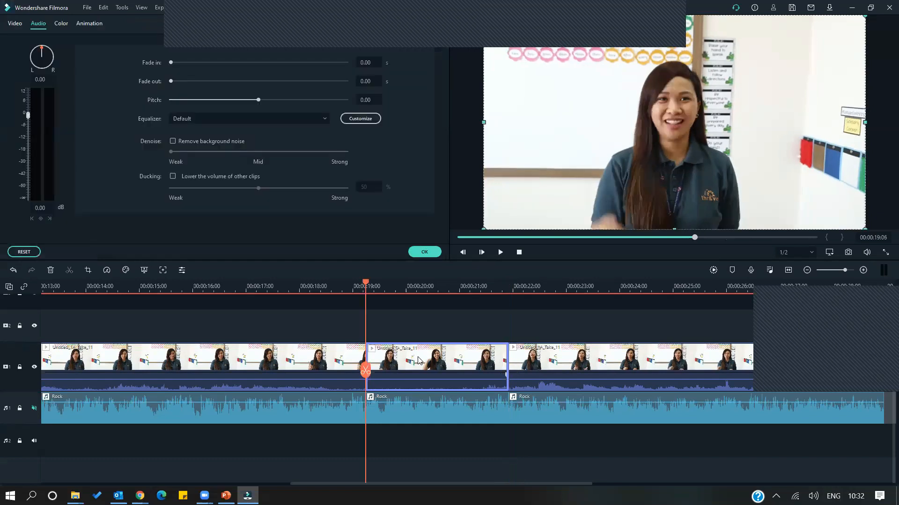
key(Delete)
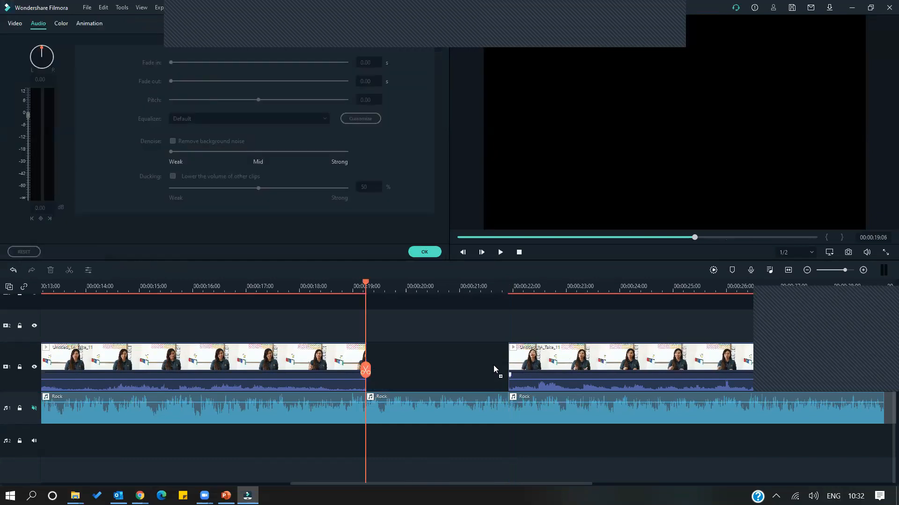
click(468, 368)
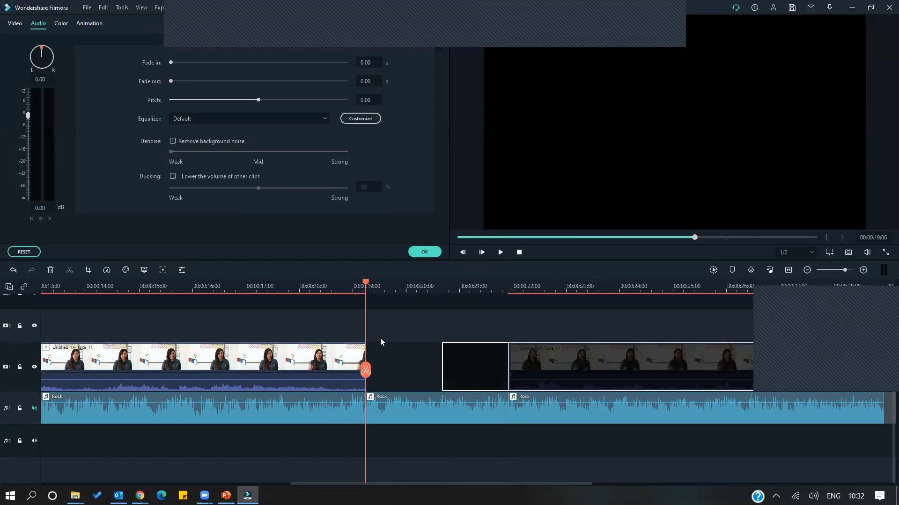
key(Delete)
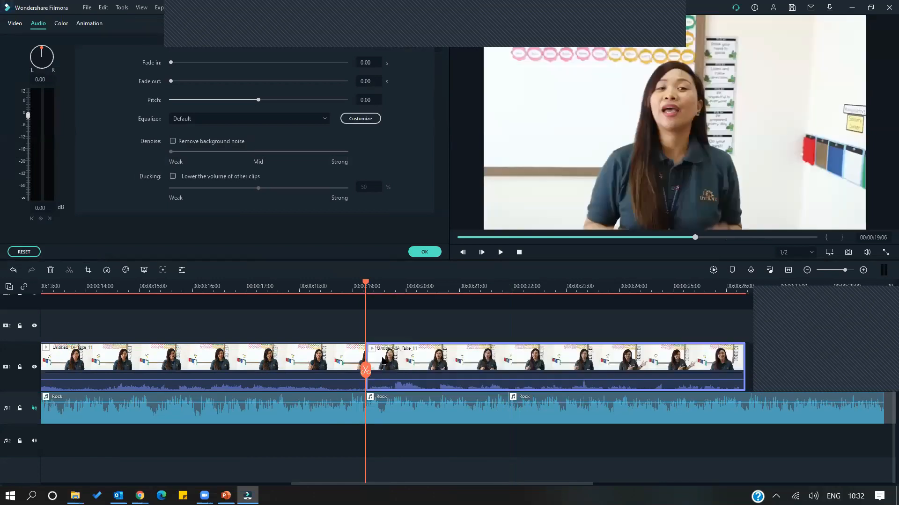
Play from shortly before the cut at 00:00:19:06 to near the end of the teacher footage
click(302, 287)
key(space)
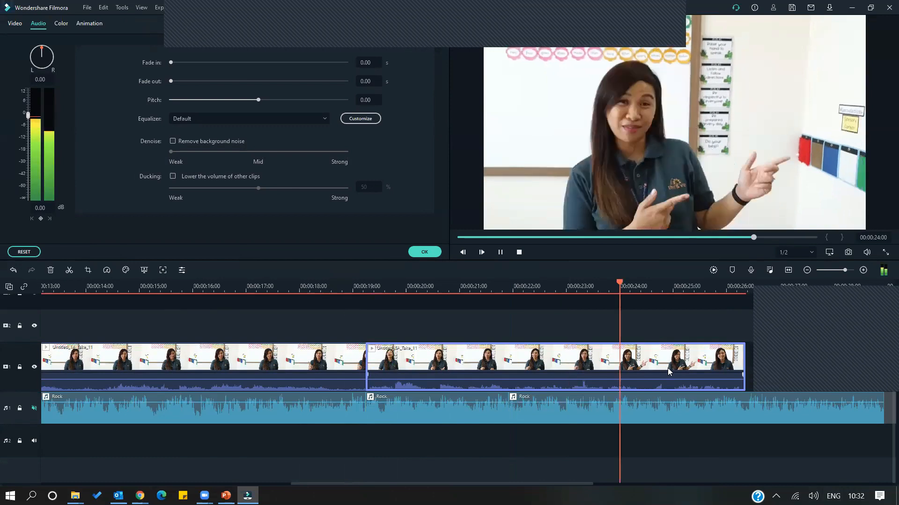
key(space)
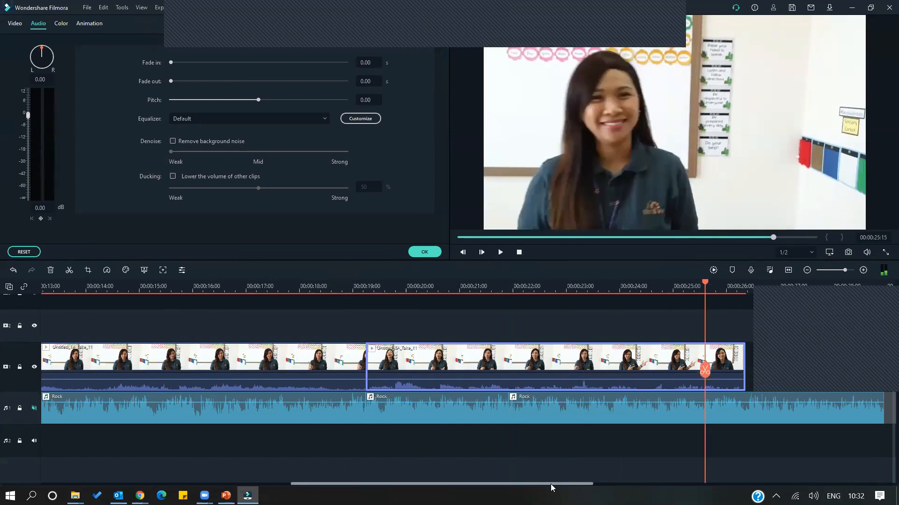
scroll(417, 486, left, 2)
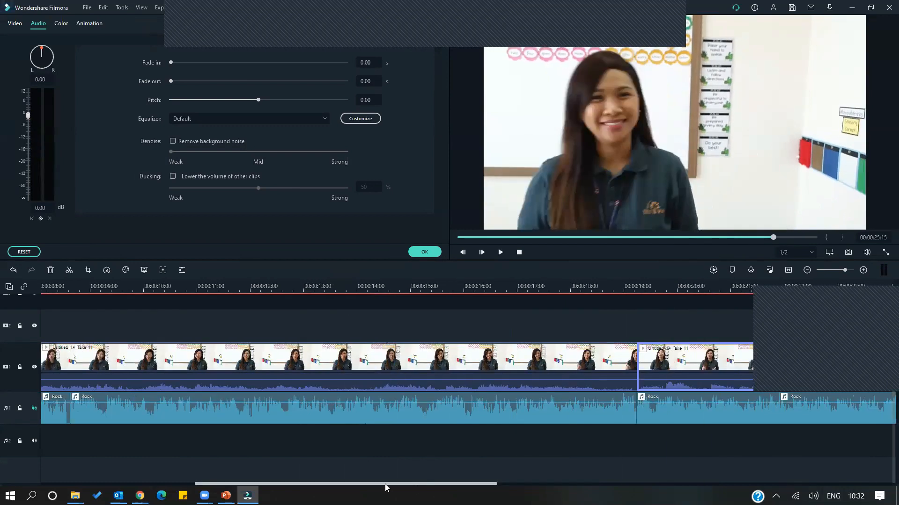
Close the clip's audio settings and play the start of the teacher footage from 00:00:03:14 to 00:00:05:23
scroll(346, 483, left, 1)
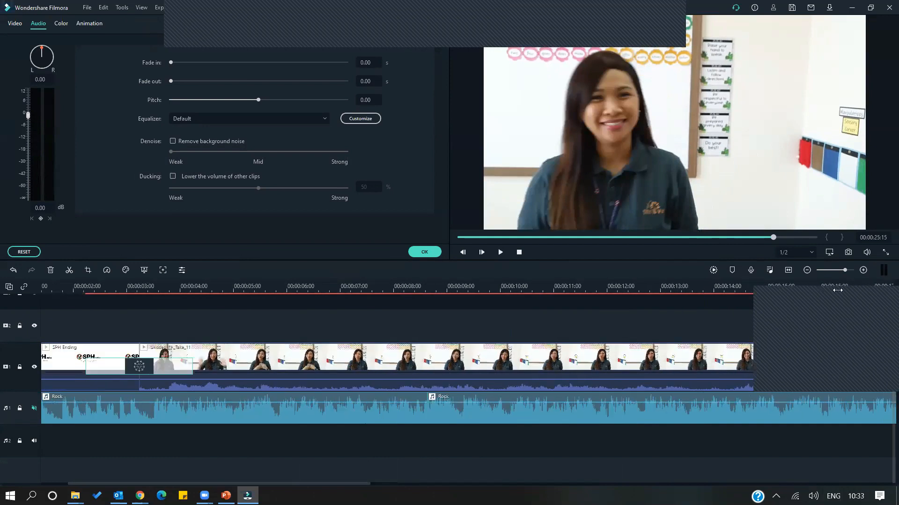
click(807, 270)
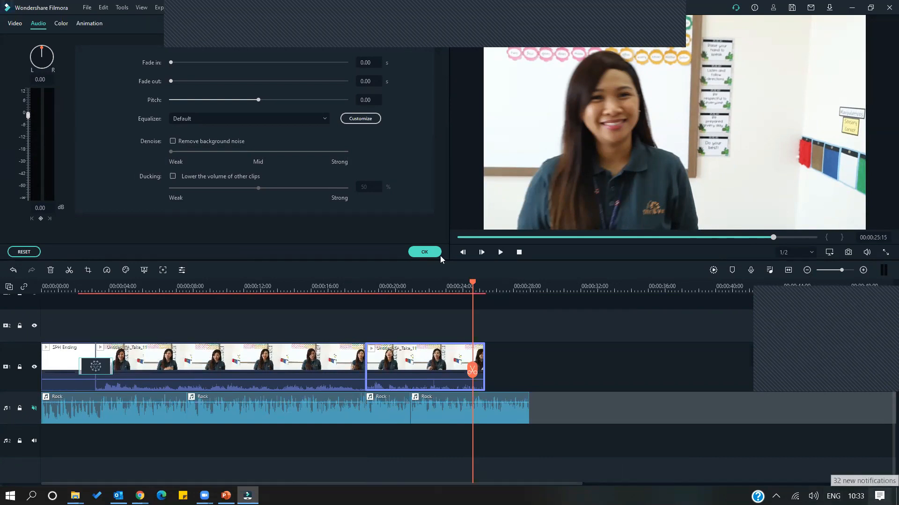
click(424, 252)
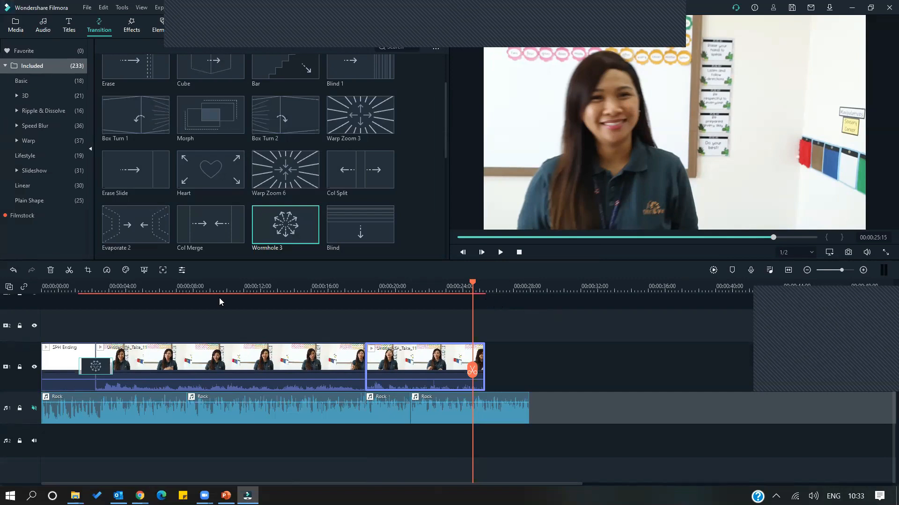
click(103, 290)
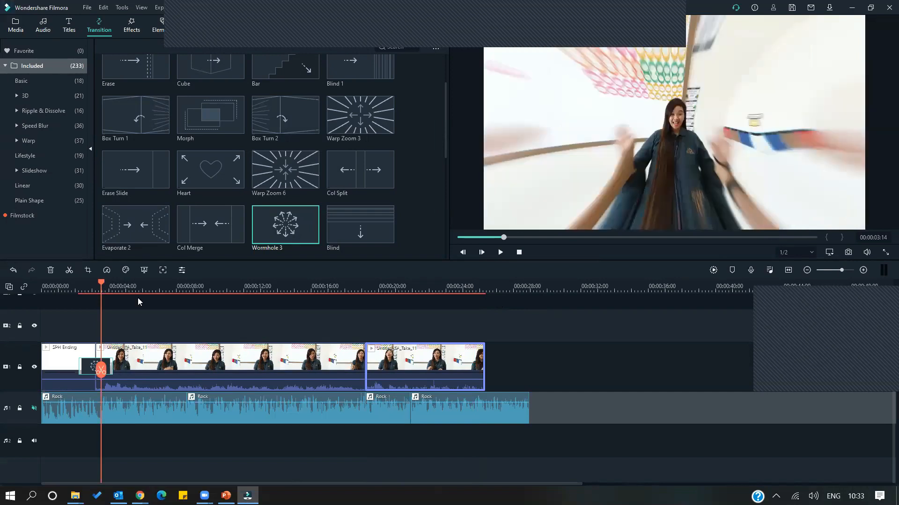
key(space)
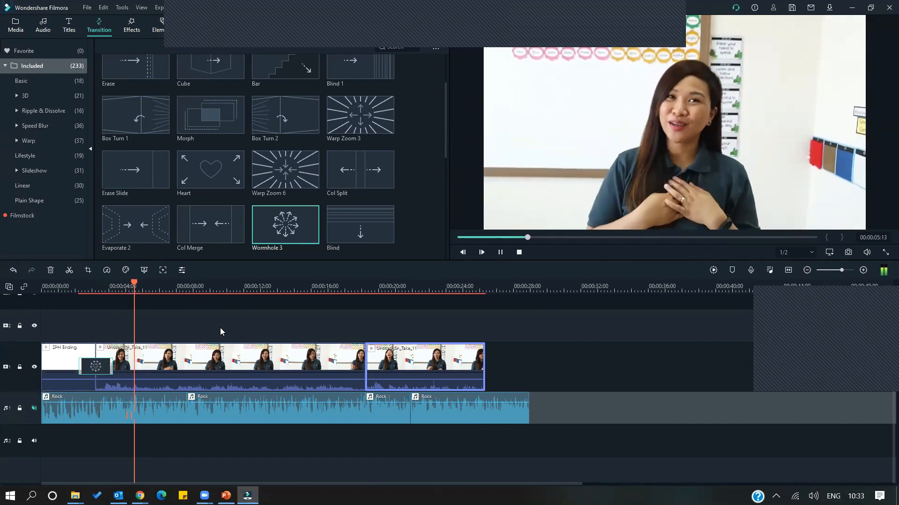
key(space)
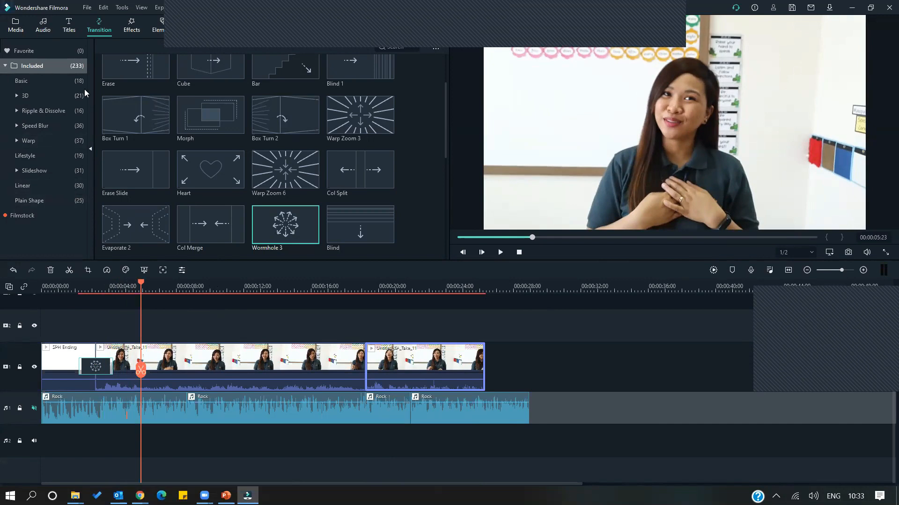
Add the Lower Third 13 title from Lower 3rds above the teacher clip on video track 2, starting at 00:00:05:20
click(69, 28)
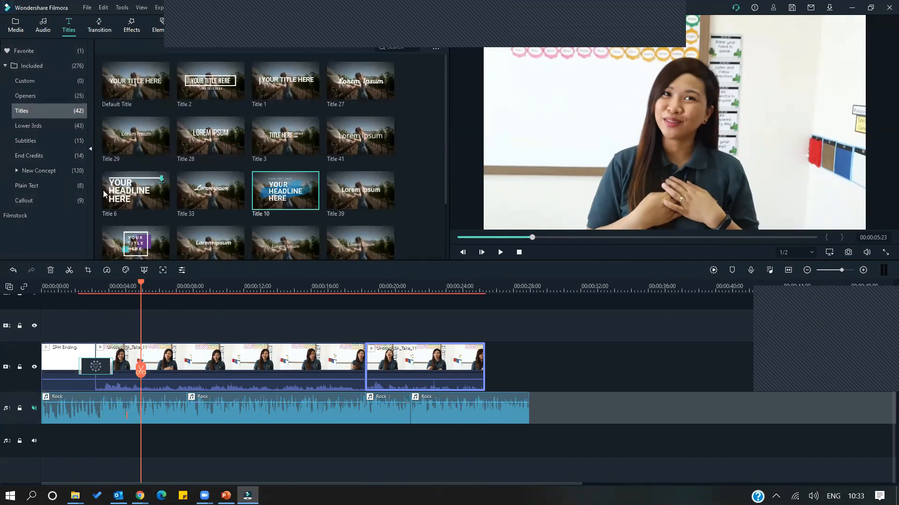
click(29, 128)
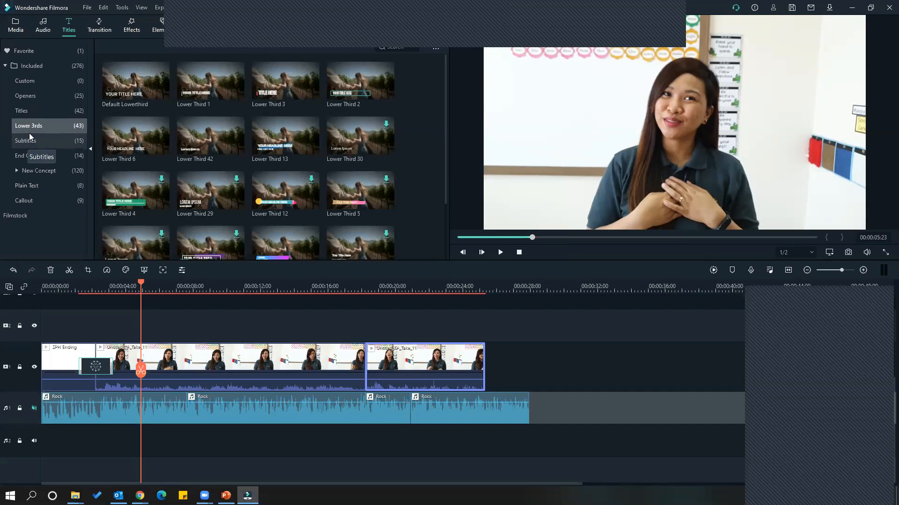
mouse_move(228, 149)
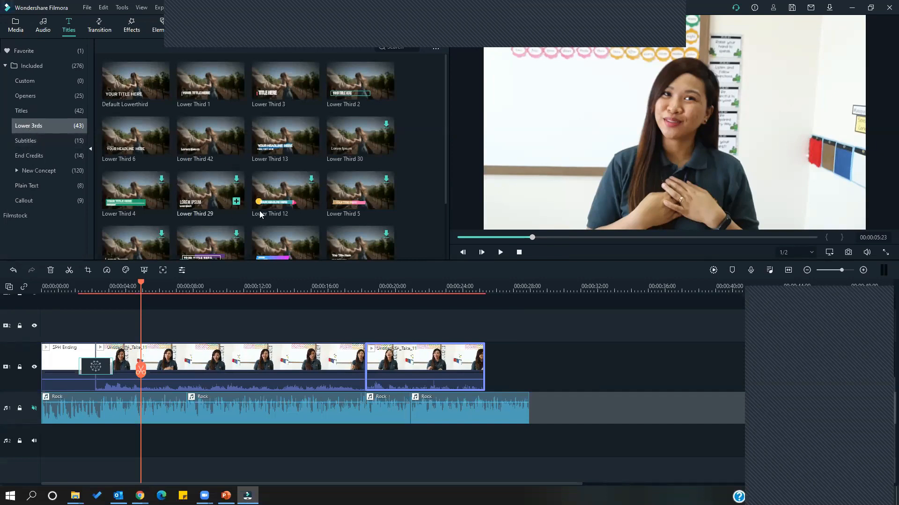
mouse_move(279, 192)
drag(143, 285, 139, 285)
mouse_move(289, 150)
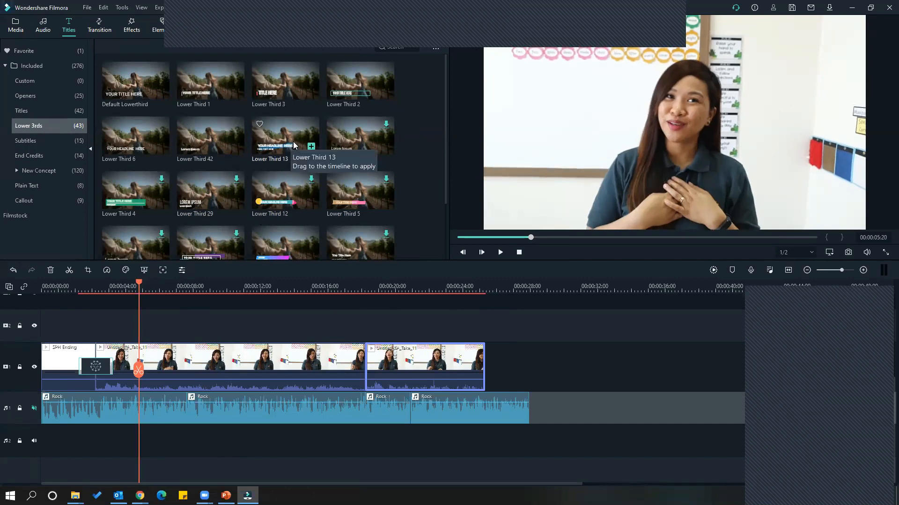
drag(292, 133, 166, 326)
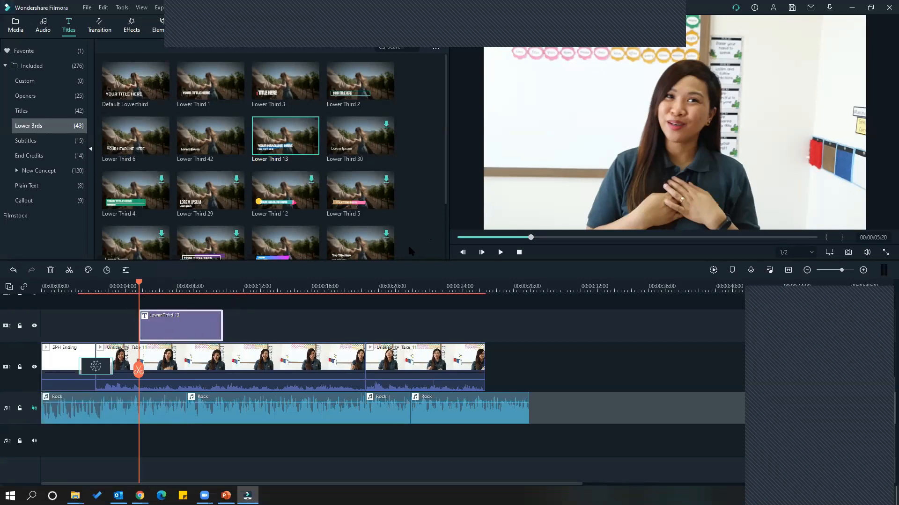
Preview the lower third over the teacher footage from 00:00:05:20 to 00:00:07:15 and enlarge its timeline section
key(space)
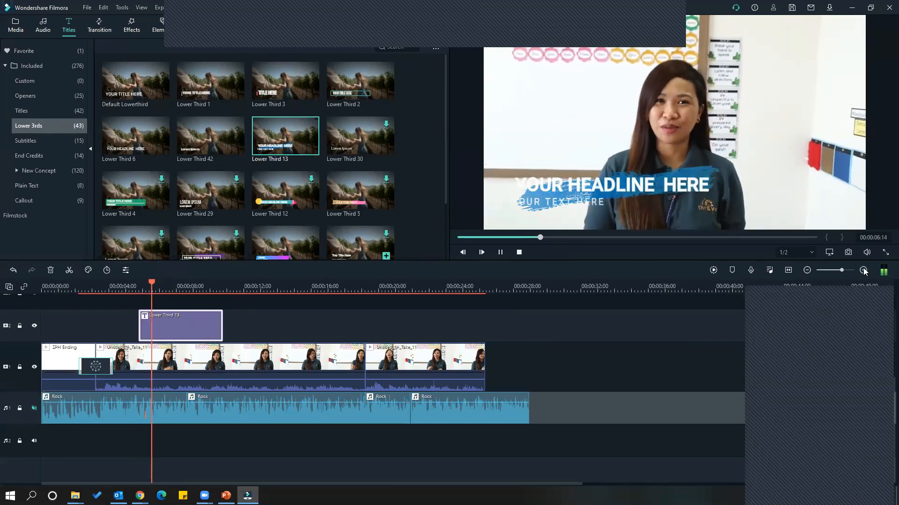
key(space)
key(ctrl+equal)
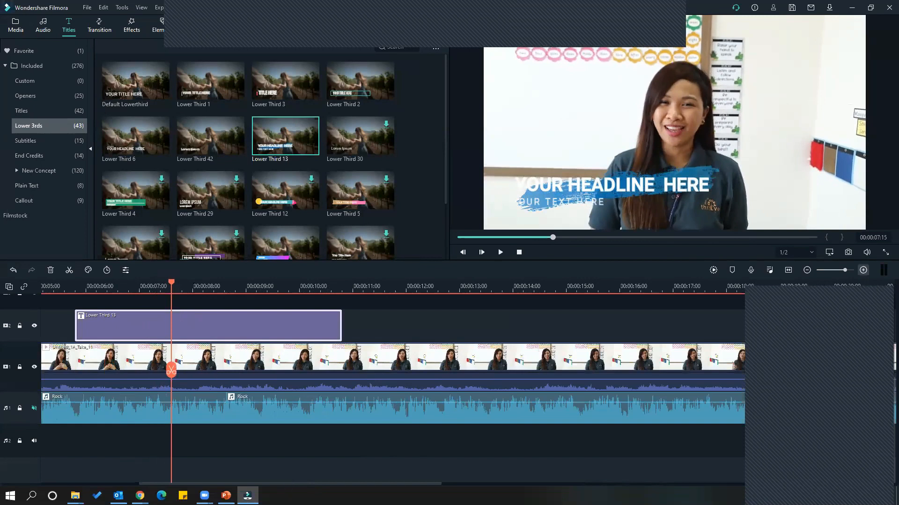
drag(330, 484, 319, 484)
scroll(330, 420, left, 3)
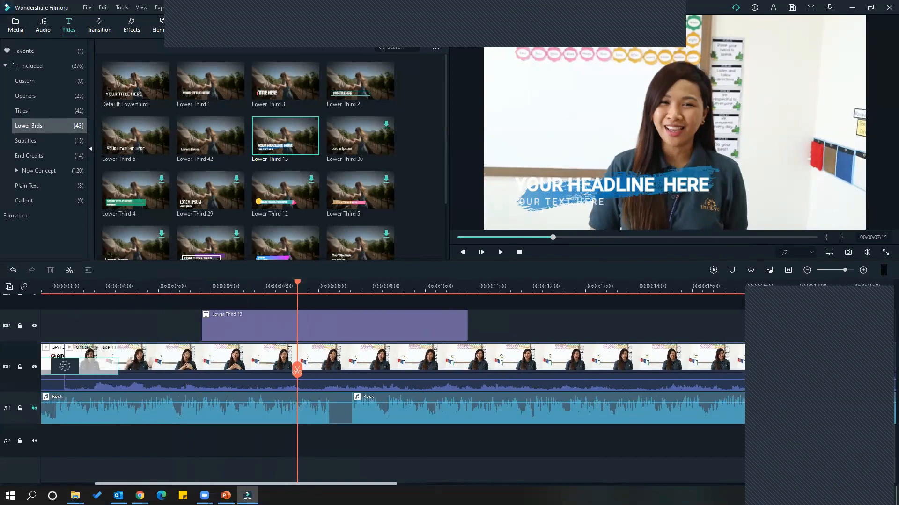
Move the Lower Third 13 title clip earlier on its track, starting at about 4.8 seconds, and play it back to check the timing
drag(289, 484, 275, 484)
click(330, 332)
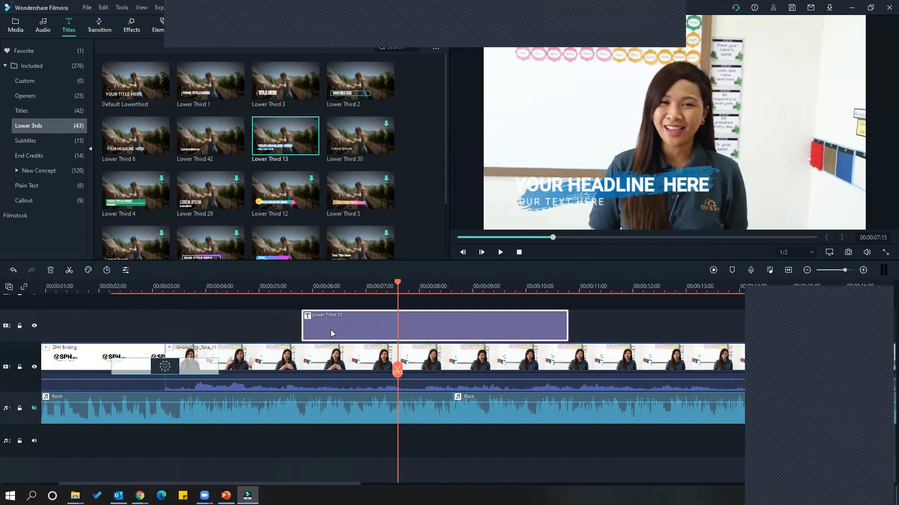
drag(331, 330, 326, 332)
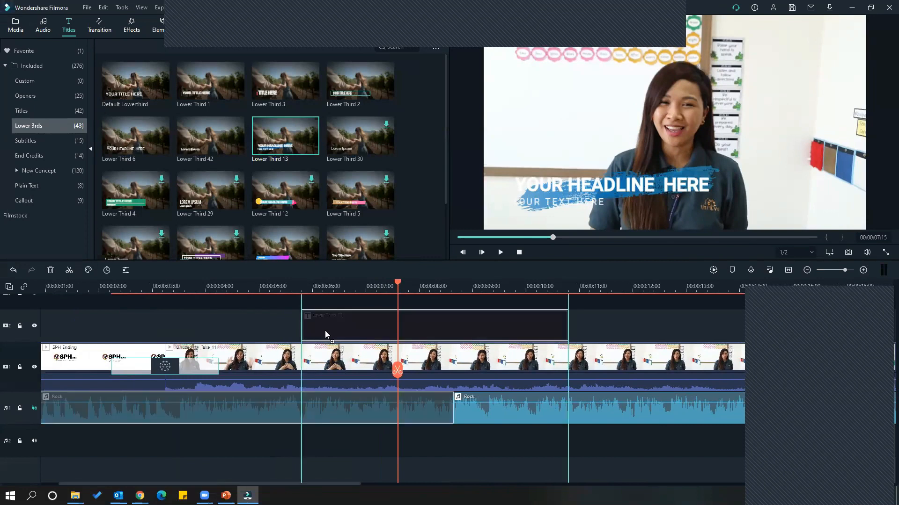
drag(317, 332, 304, 333)
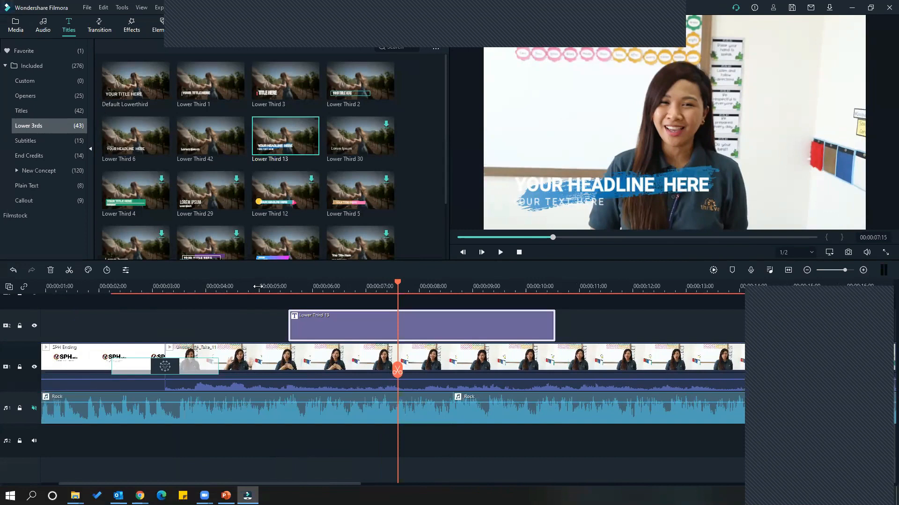
click(256, 286)
key(space)
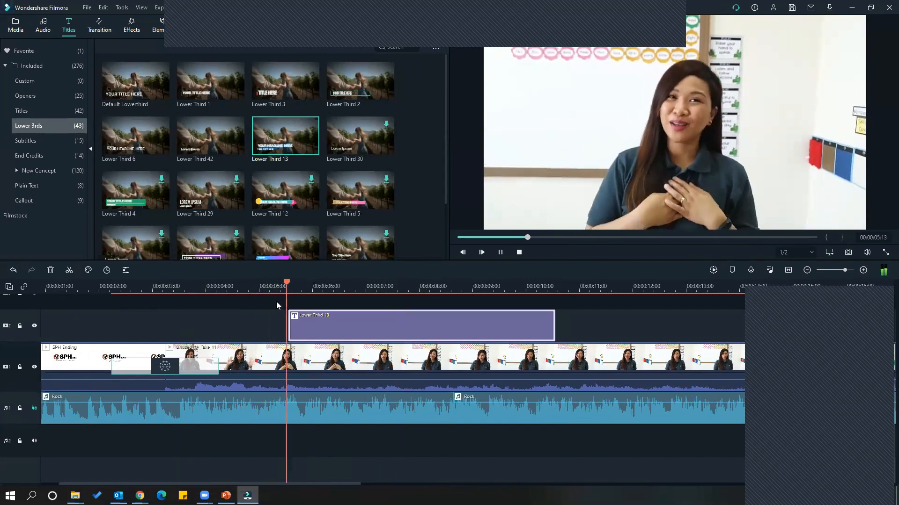
key(space)
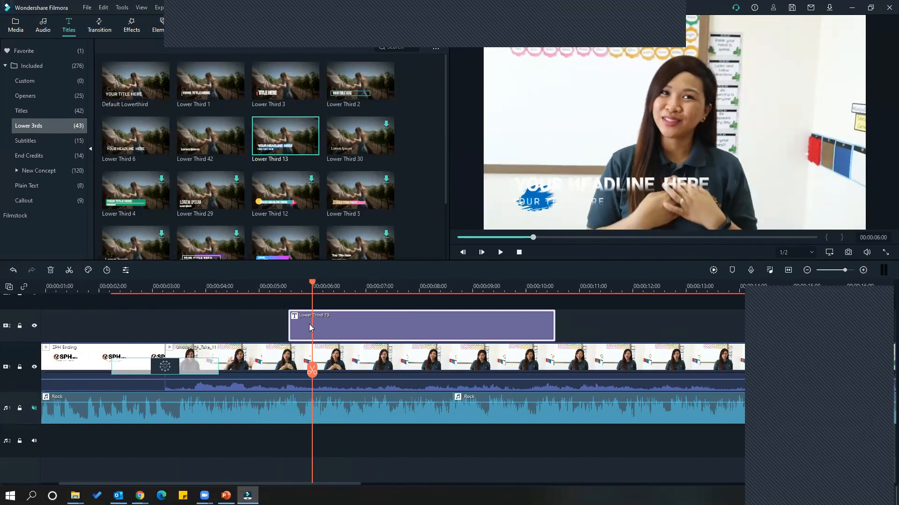
drag(299, 325, 261, 323)
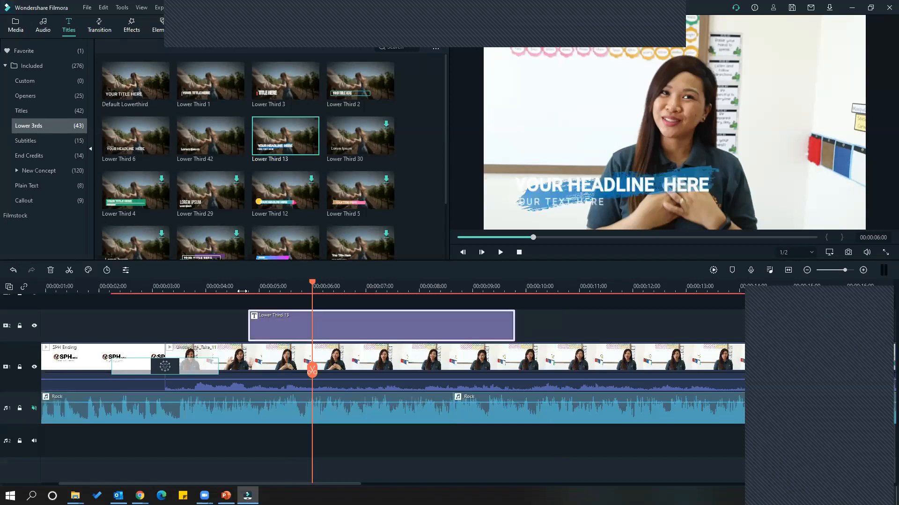
click(234, 286)
key(space)
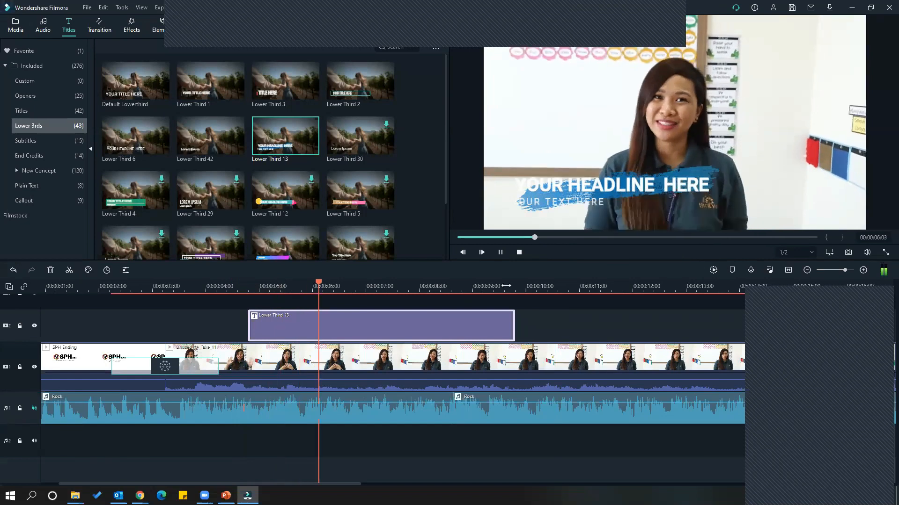
key(space)
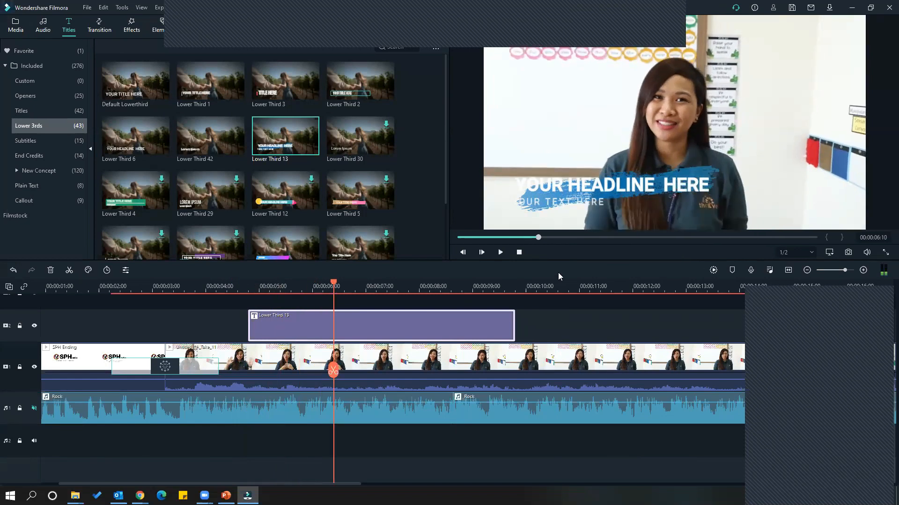
Replace the "YOUR HEADLINE HERE" text in the lower third with the teacher's title and first name
double_click(570, 188)
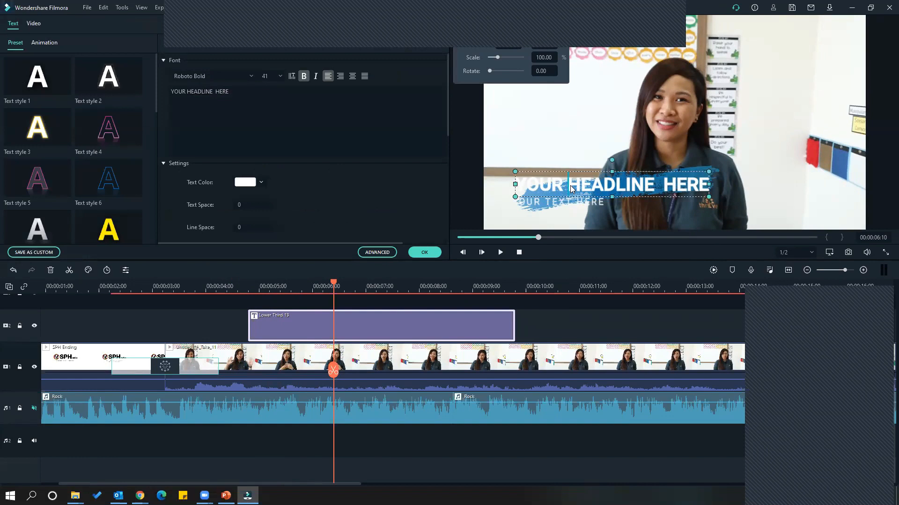
key(ctrl+a)
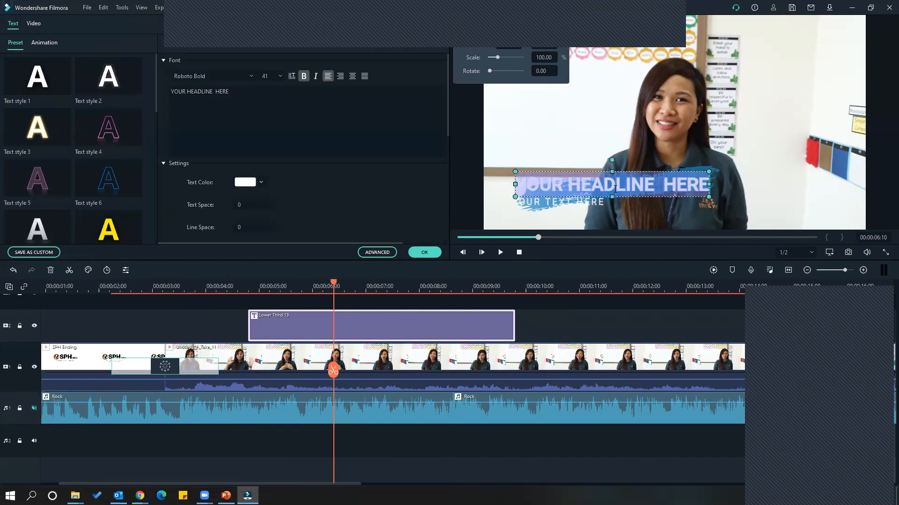
click(236, 90)
drag(239, 92, 166, 89)
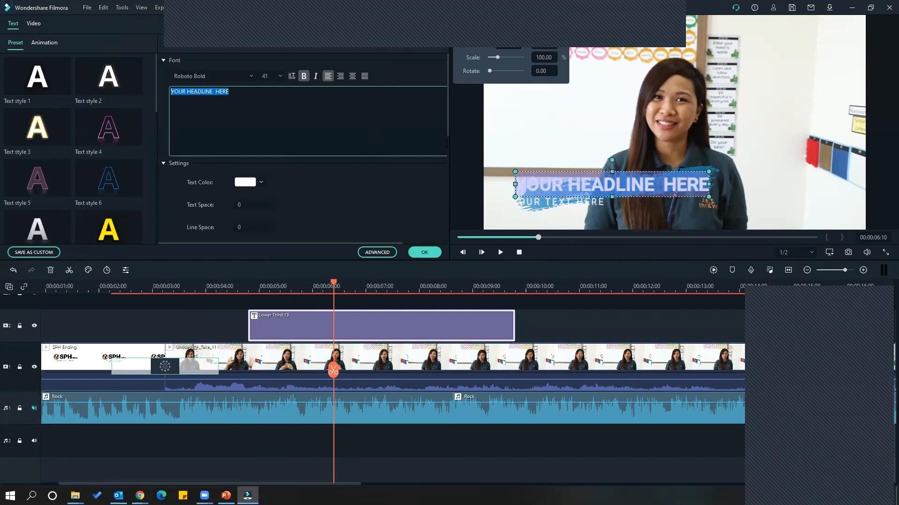
text(Ms. CArla)
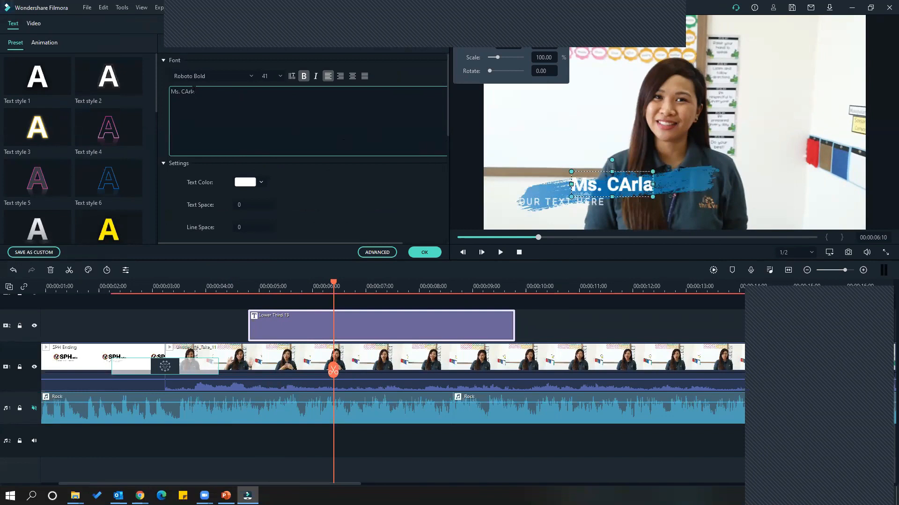
drag(185, 92, 189, 91)
key(BackSpace)
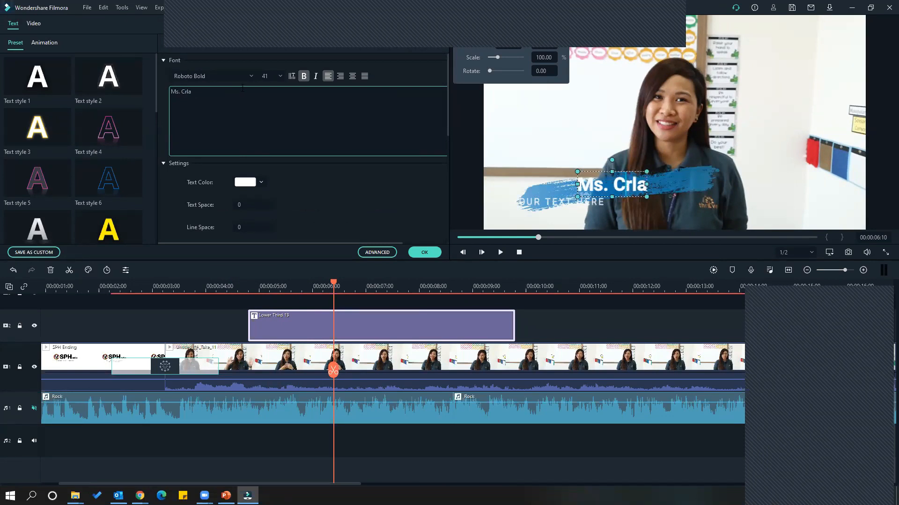
text(a)
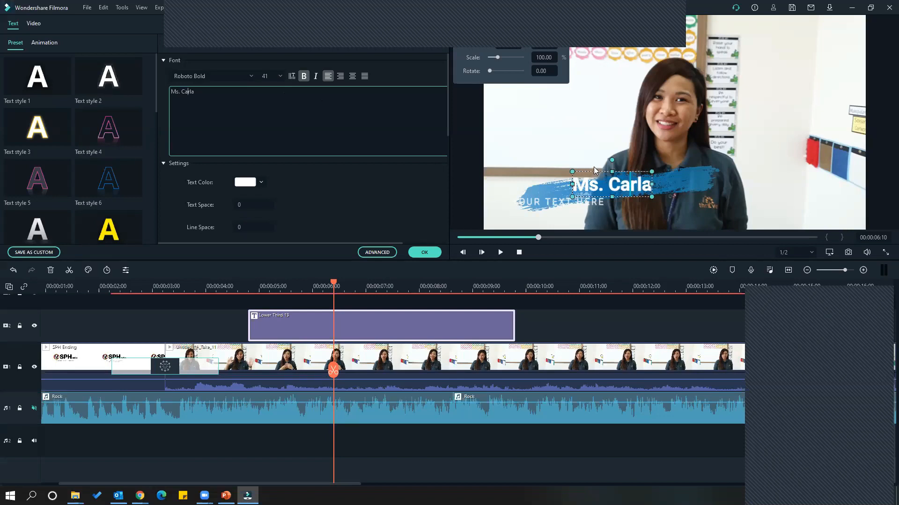
Move the name text to the left end of the blue brush stroke and set its text color to black
drag(593, 167, 531, 170)
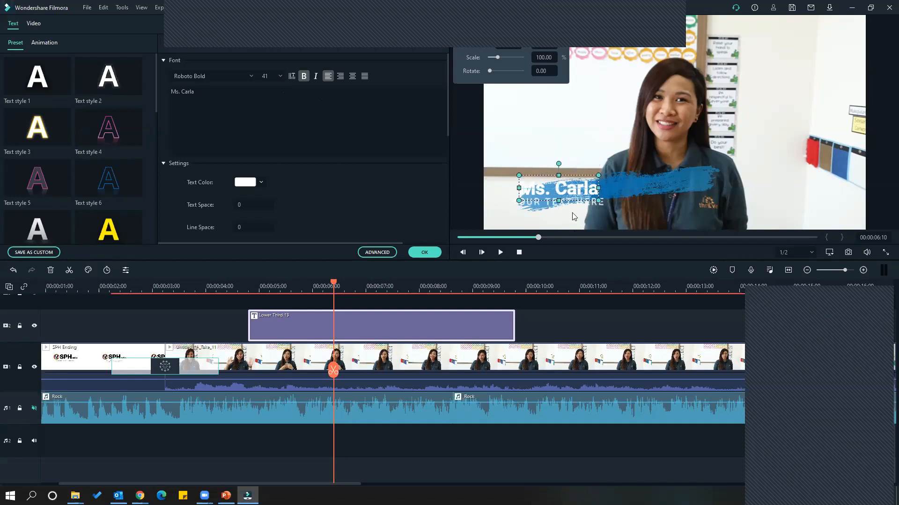
click(574, 217)
click(542, 188)
drag(597, 195, 518, 185)
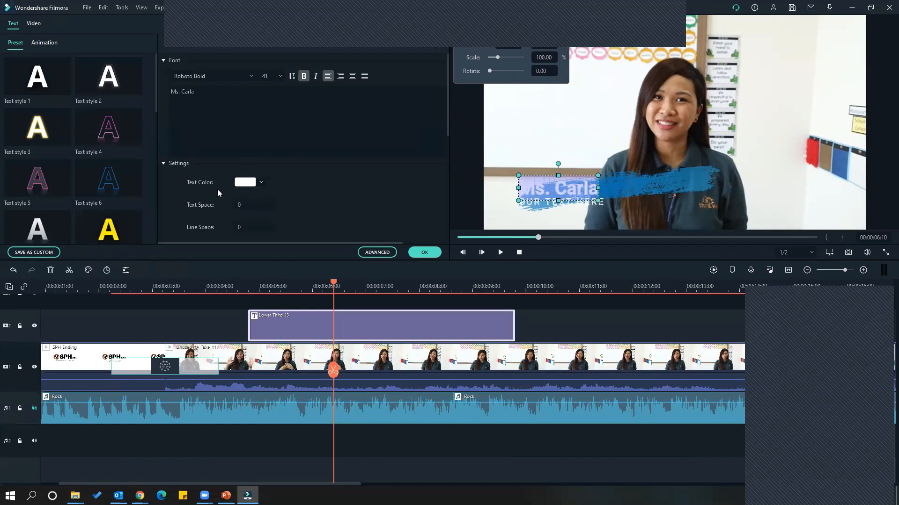
click(261, 182)
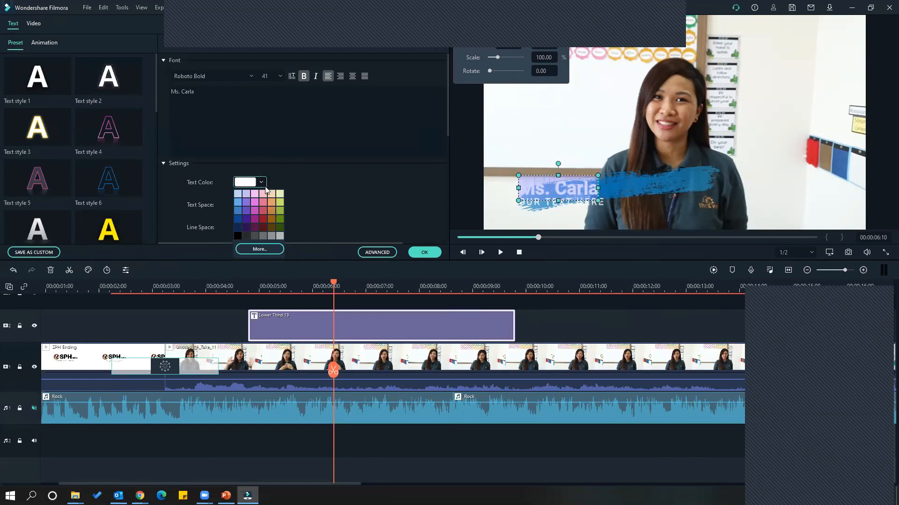
click(238, 237)
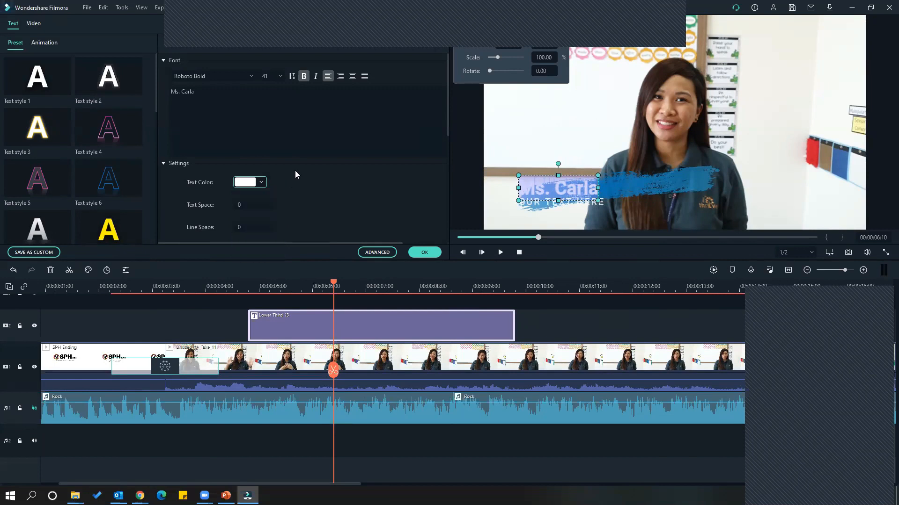
Replace the "YOUR TEXT HERE" subtitle of the lower third with "G3 Science"
click(532, 204)
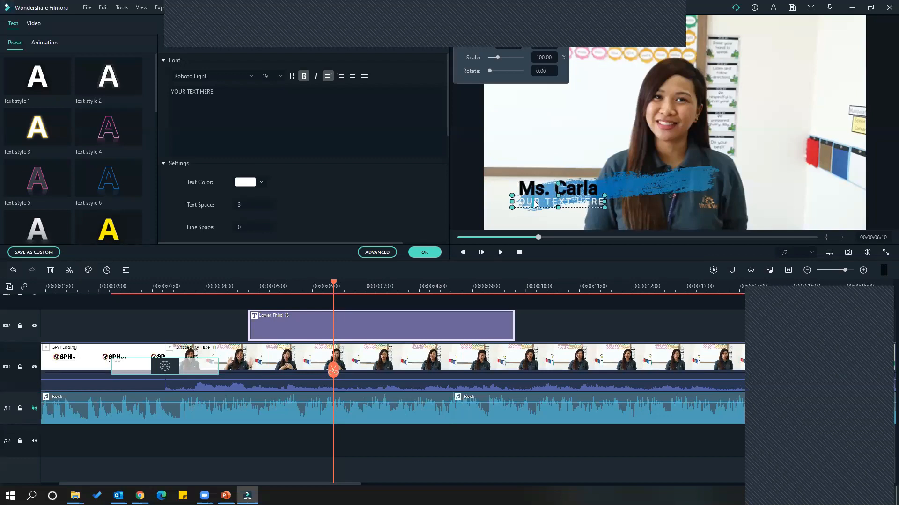
double_click(535, 200)
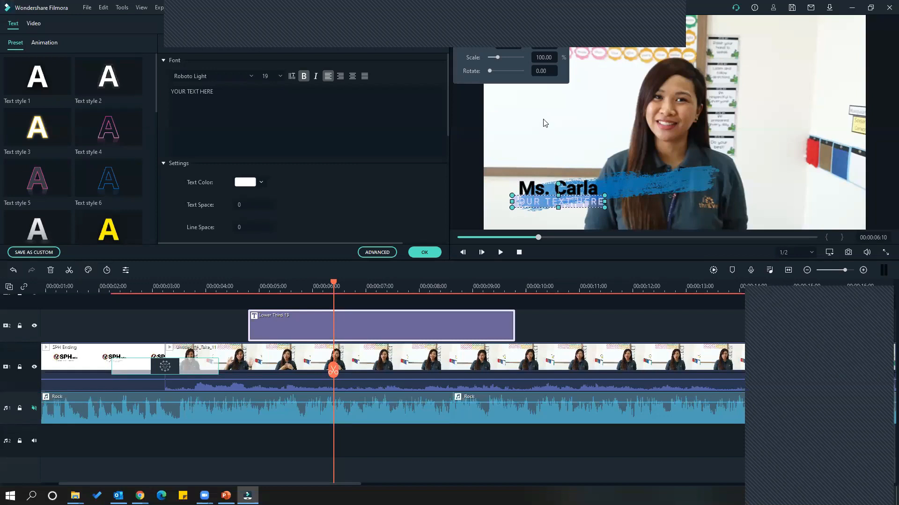
click(264, 95)
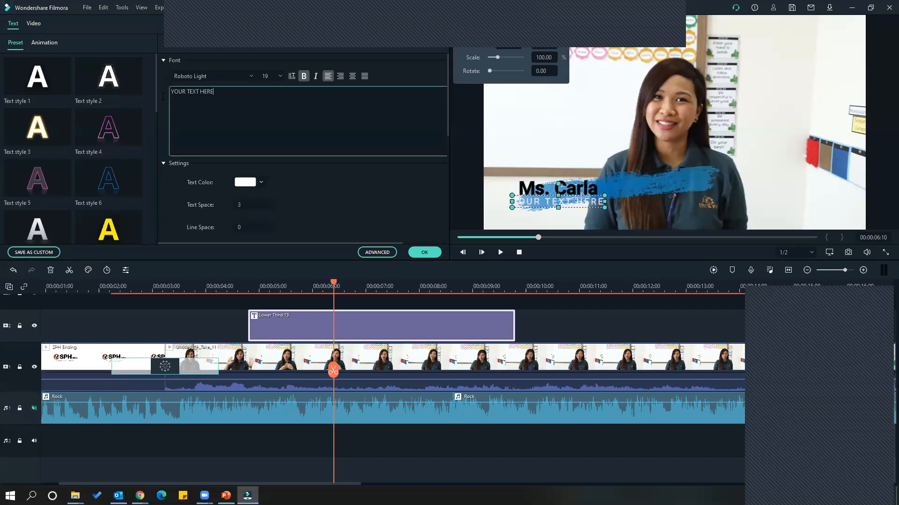
drag(213, 91, 166, 92)
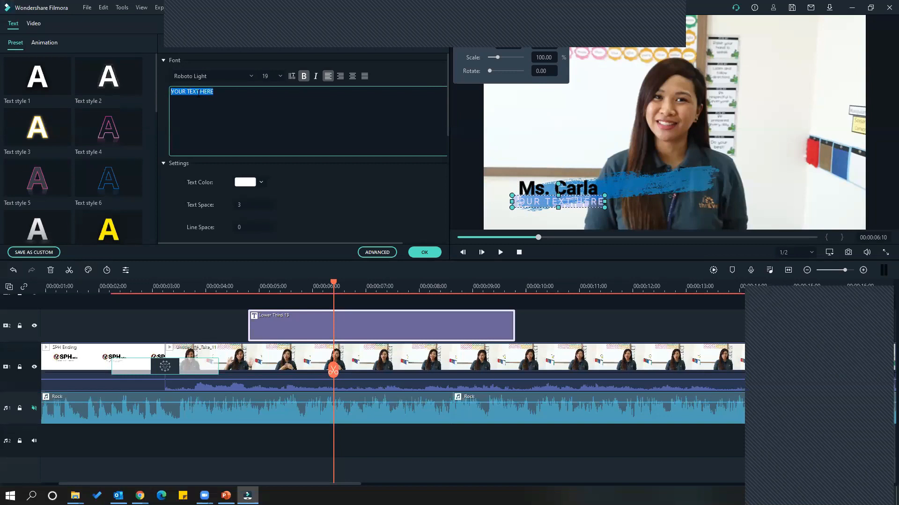
text(G3 Science)
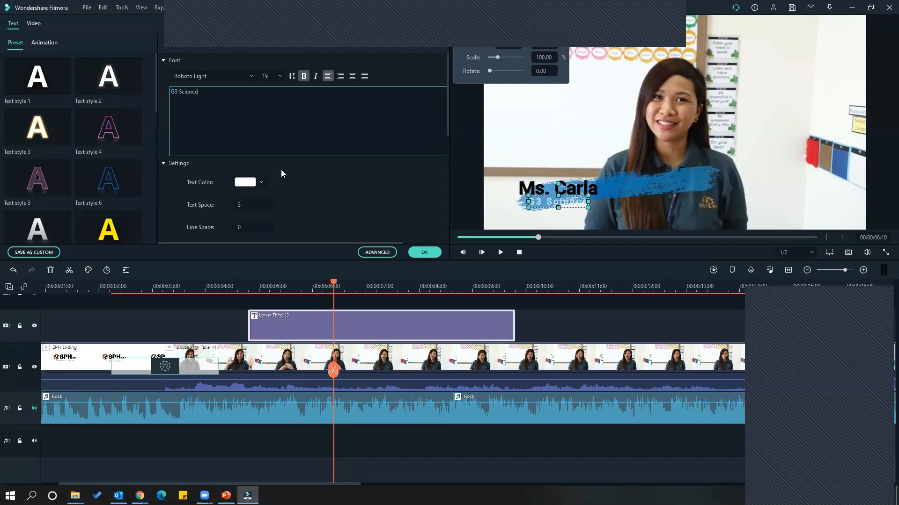
Set the text color of the "G3 Science" subtitle to black
click(237, 286)
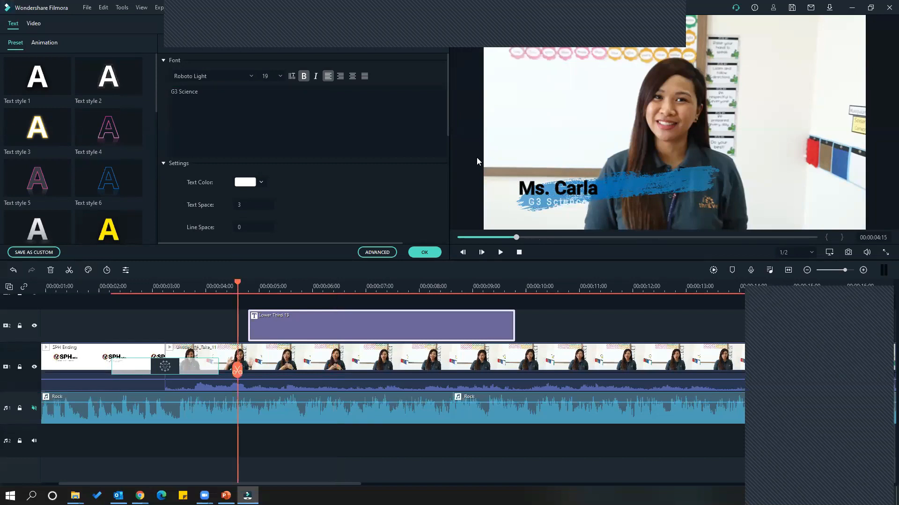
click(257, 289)
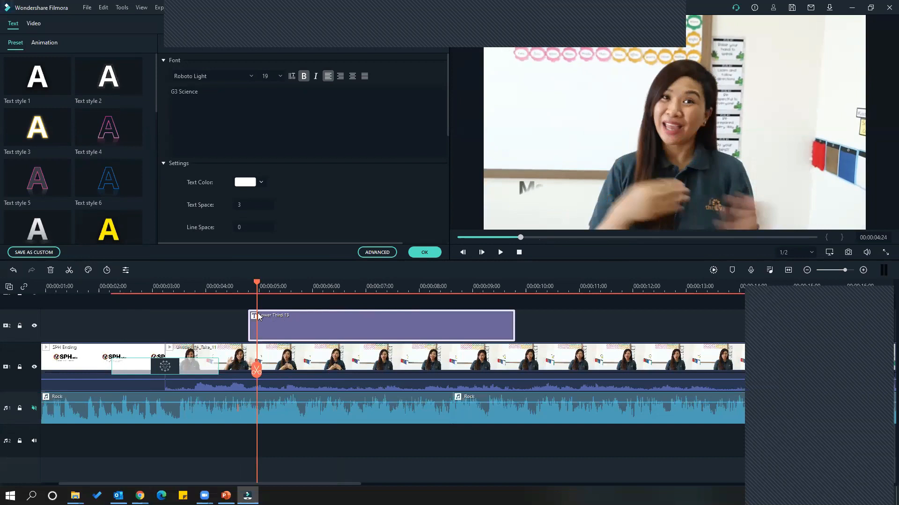
click(543, 201)
click(257, 185)
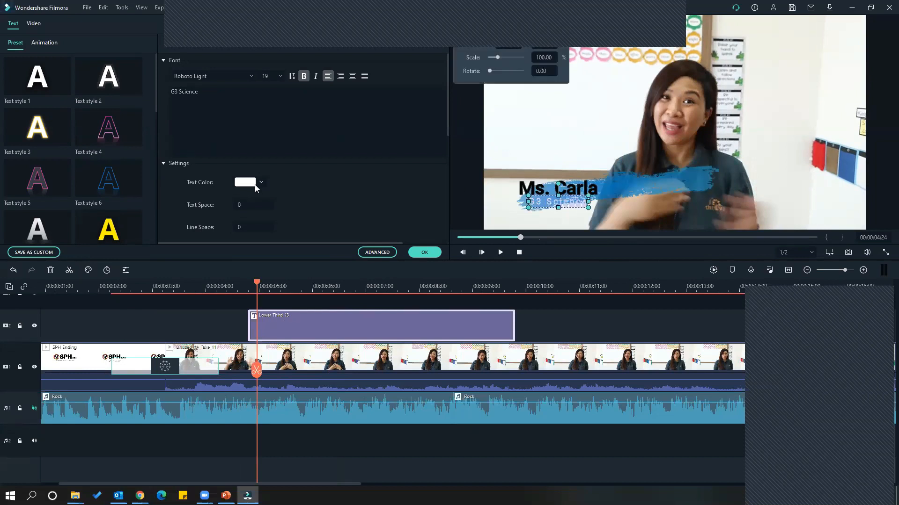
click(261, 184)
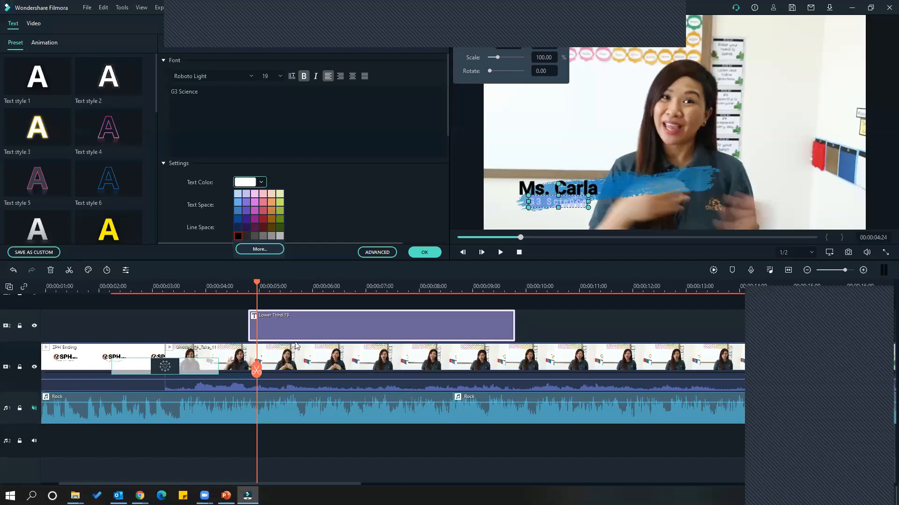
Shorten the Lower Third 13 clip so it ends just before 8 seconds, playing the title before and after the trim
key(space)
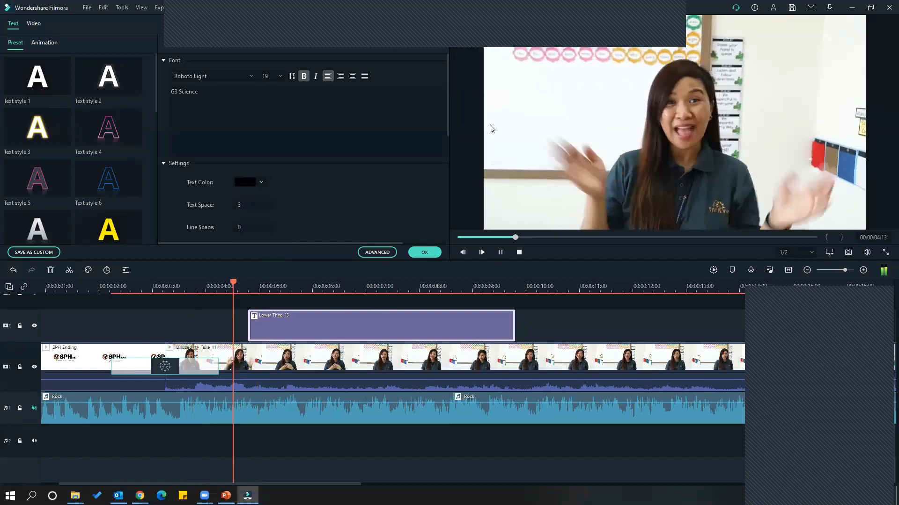
key(space)
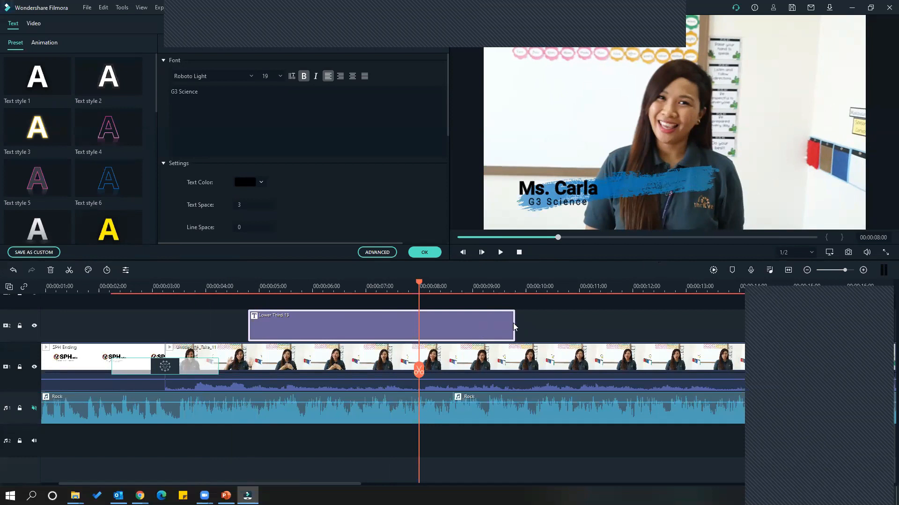
drag(515, 322, 413, 322)
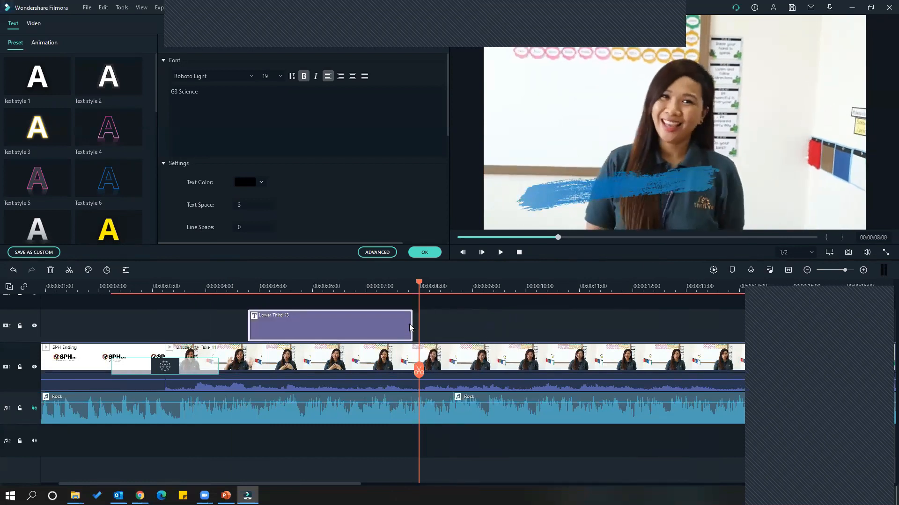
click(224, 286)
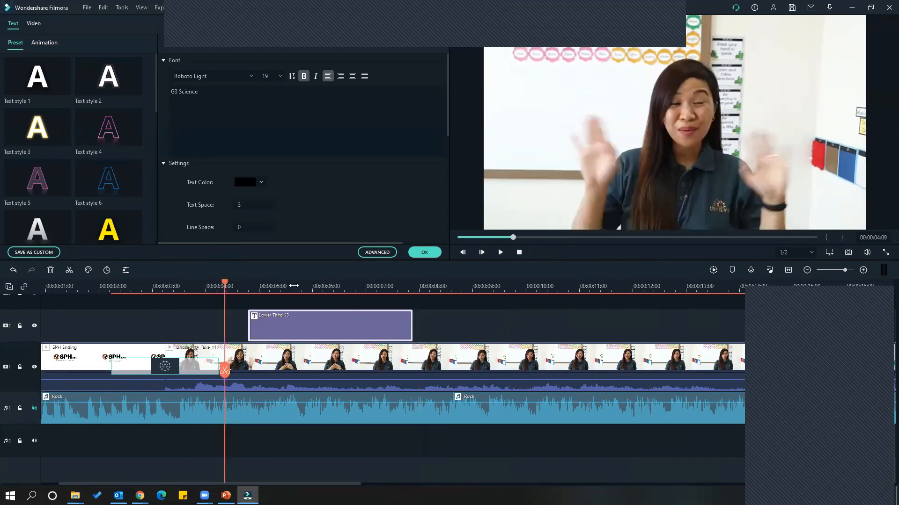
key(space)
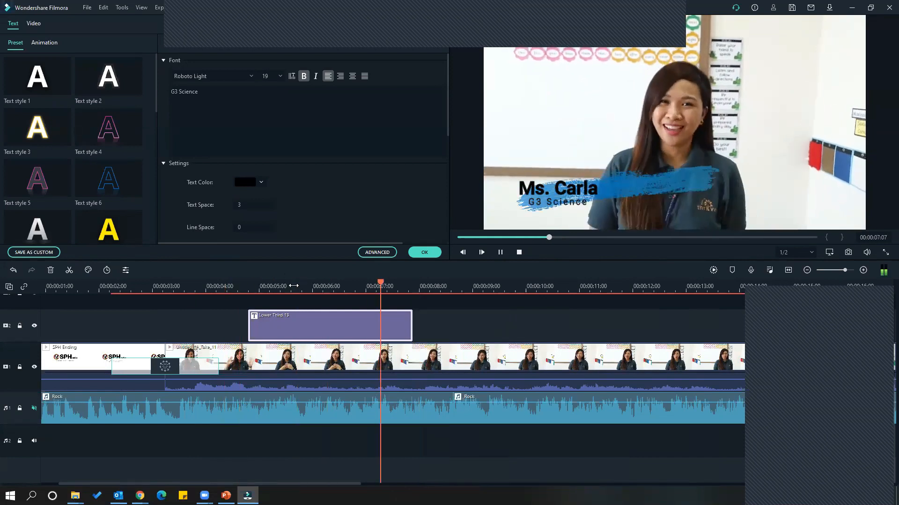
key(space)
Play the video past the lower third to about 13.7 seconds and close the title settings
scroll(388, 368, up, 1)
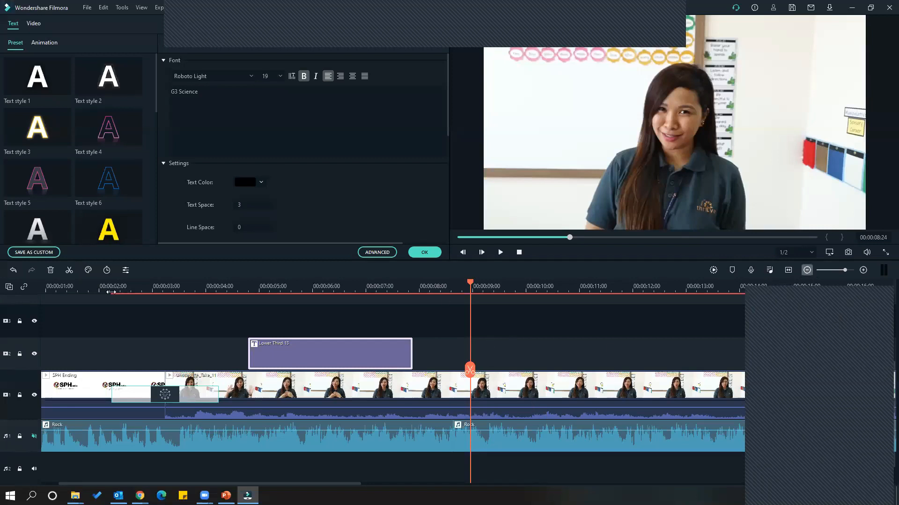
click(806, 271)
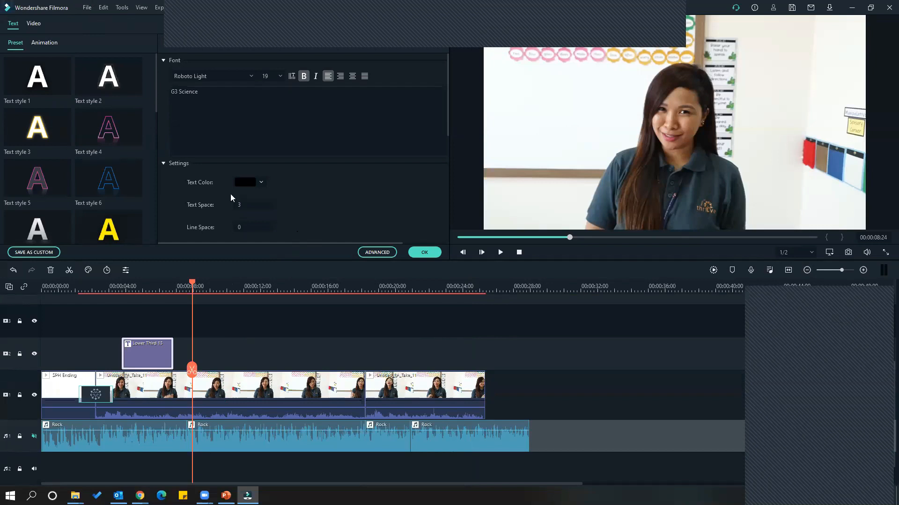
key(space)
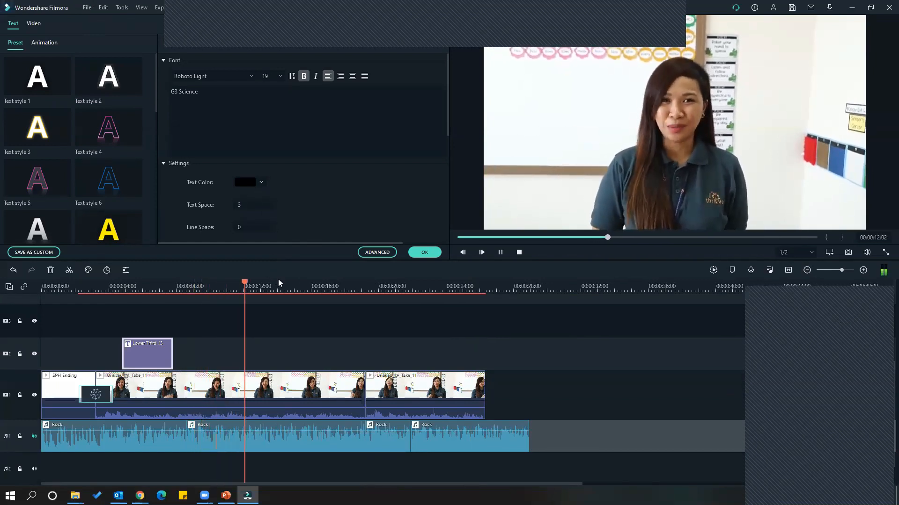
key(space)
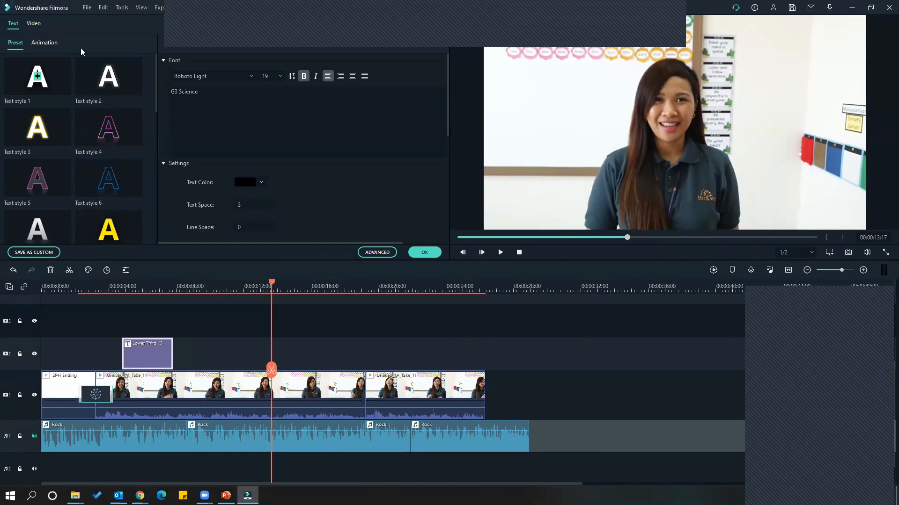
click(424, 252)
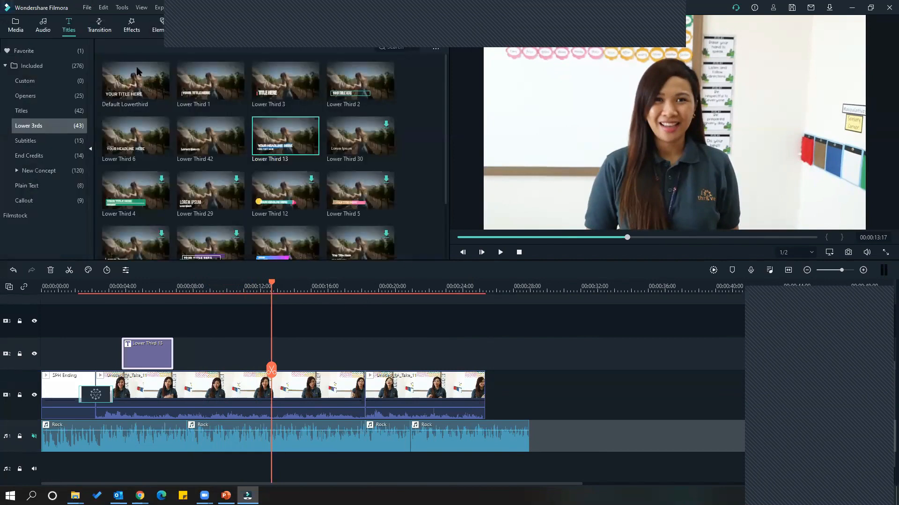
Add Title 33 from the Titles category above the class video at about 13.7 seconds and play its beginning
click(45, 110)
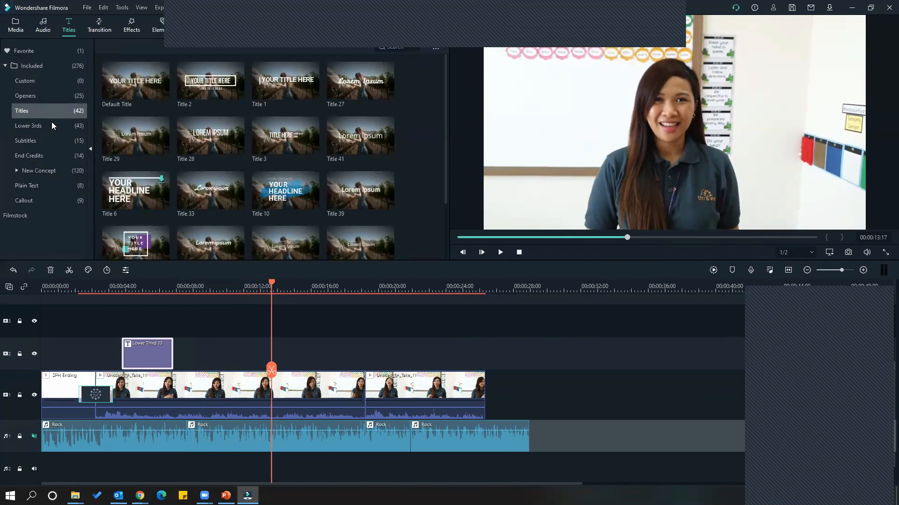
click(32, 125)
click(32, 113)
scroll(250, 122, down, 5)
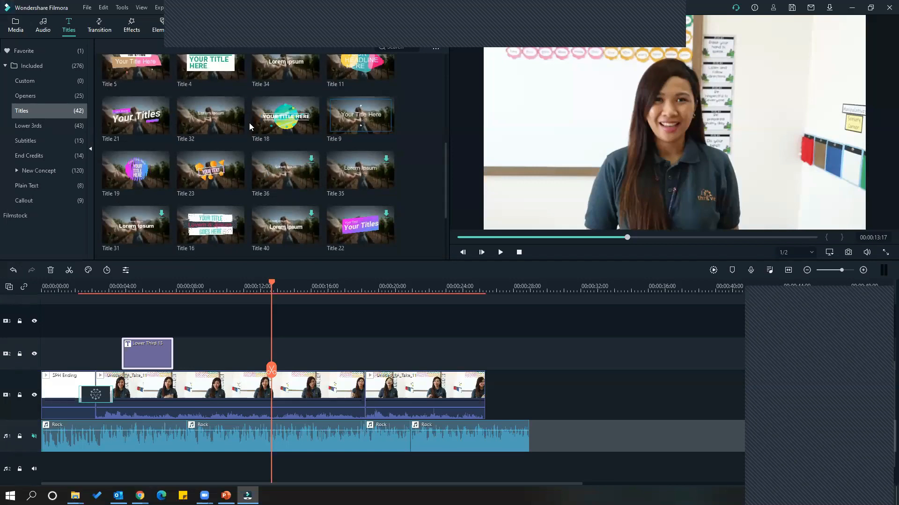
scroll(344, 215, up, 5)
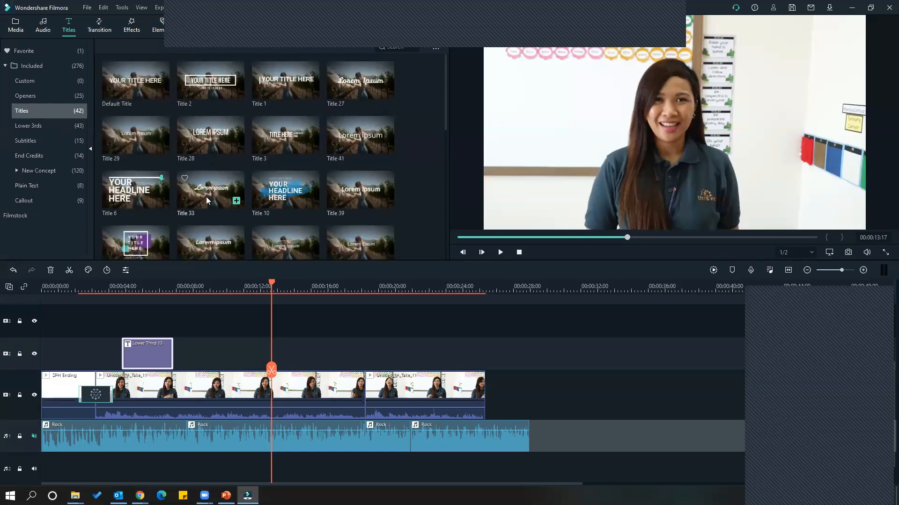
click(227, 191)
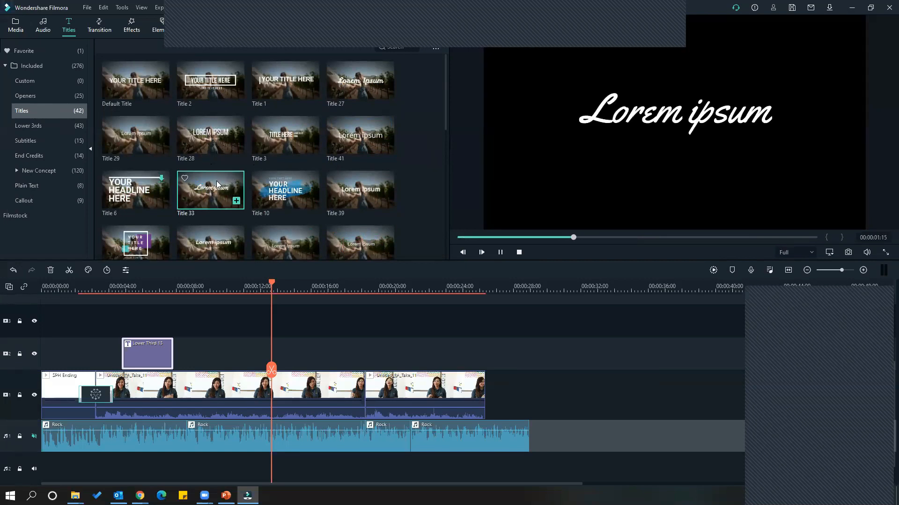
drag(212, 182, 276, 344)
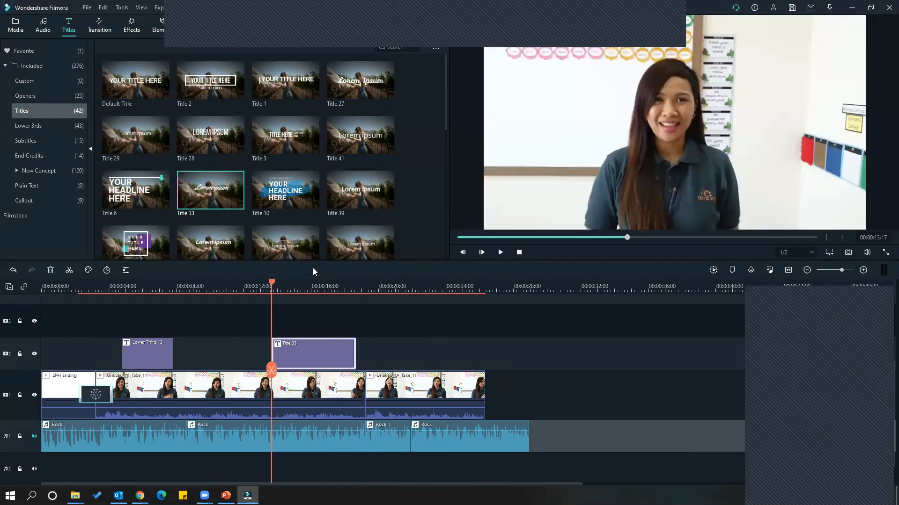
key(space)
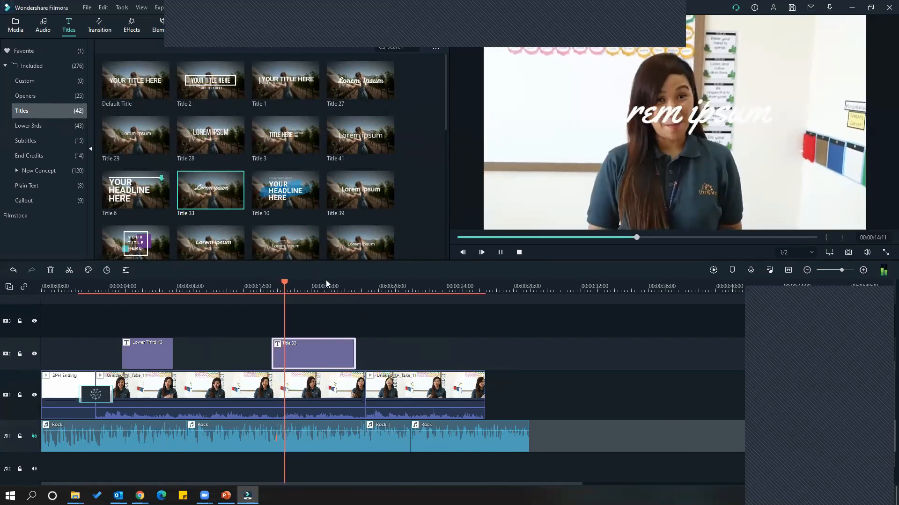
key(space)
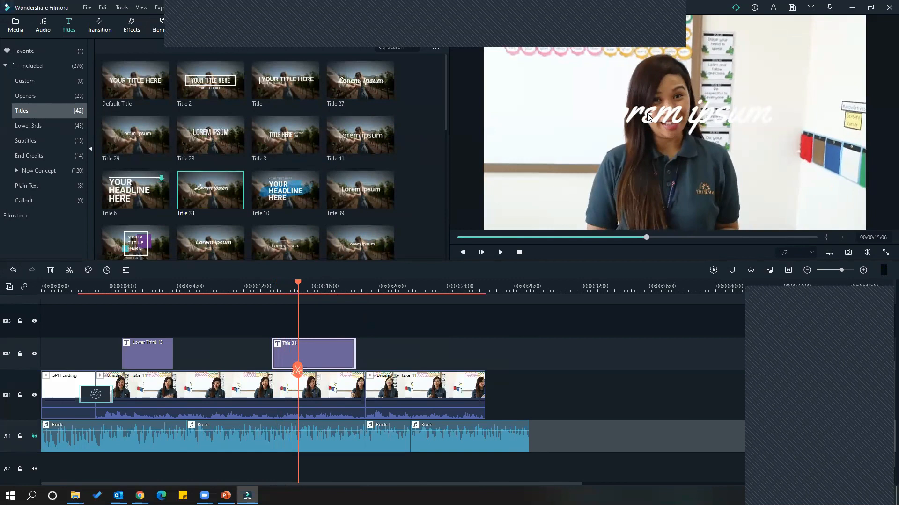
Try Text styles 4, 5 and 6 on the "Lorem ipsum" title text and apply the purple Text style 11
double_click(646, 113)
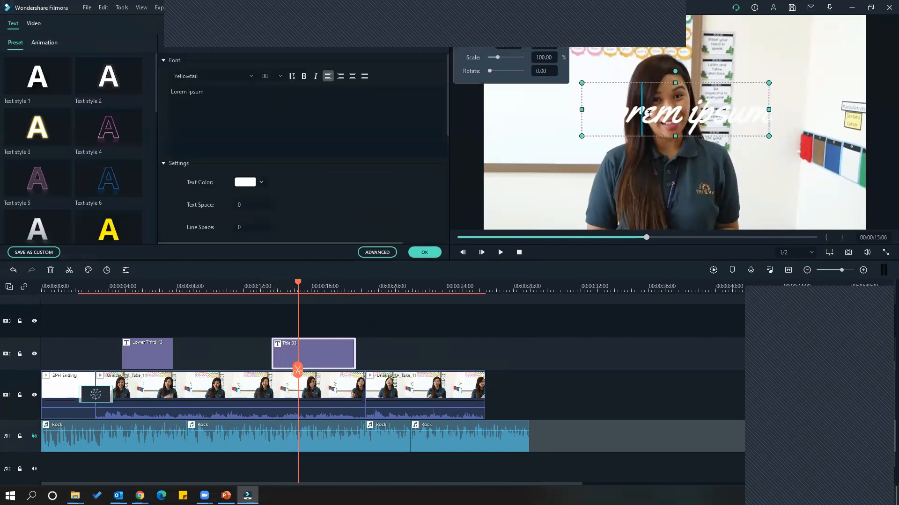
double_click(625, 127)
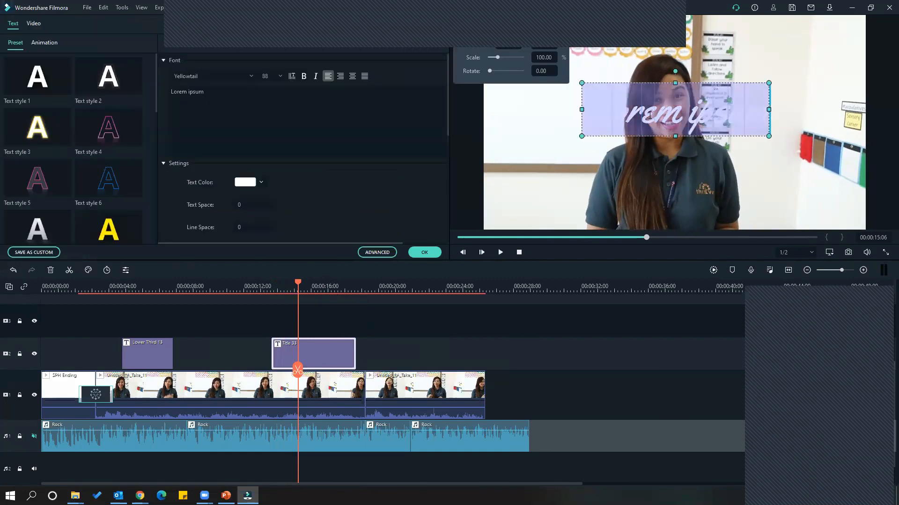
mouse_move(93, 87)
mouse_move(110, 112)
click(116, 130)
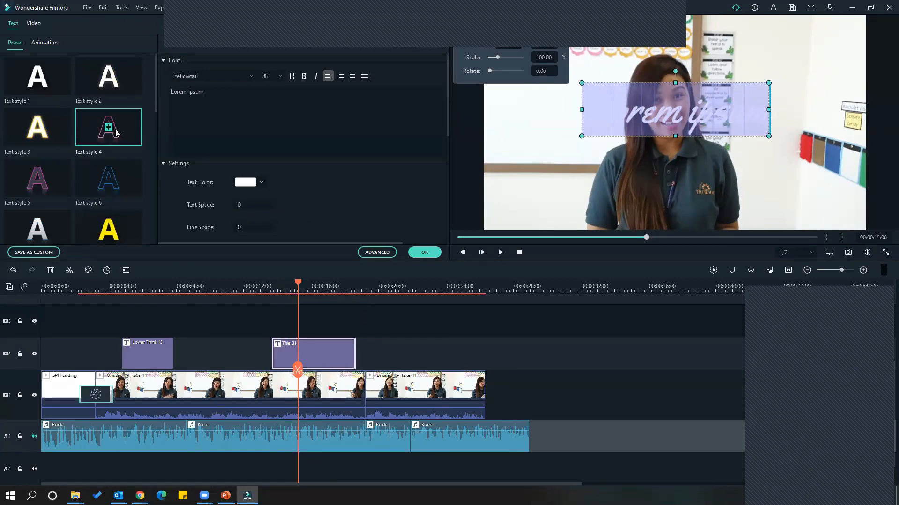
click(36, 177)
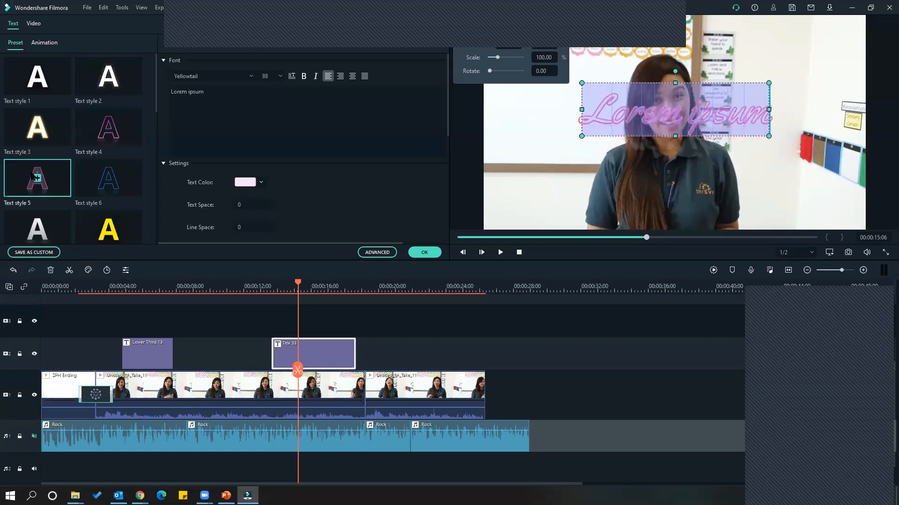
click(101, 174)
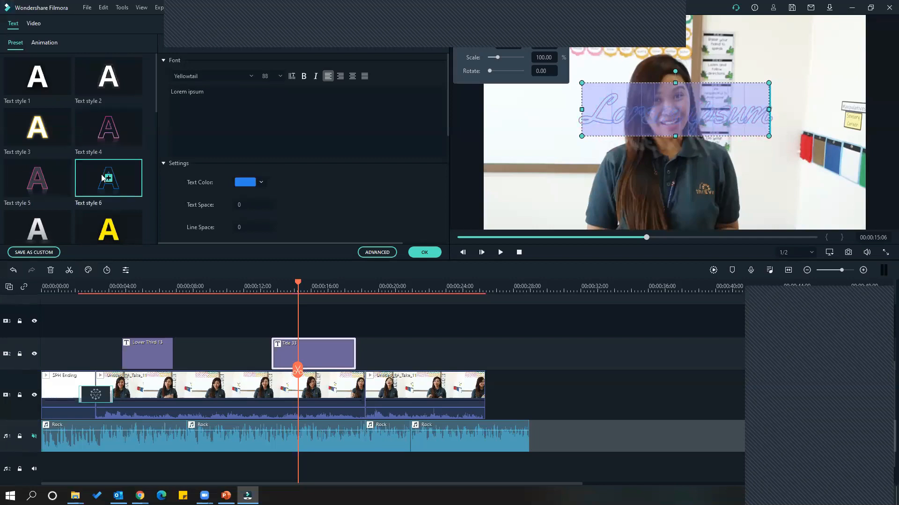
scroll(101, 174, down, 3)
click(52, 181)
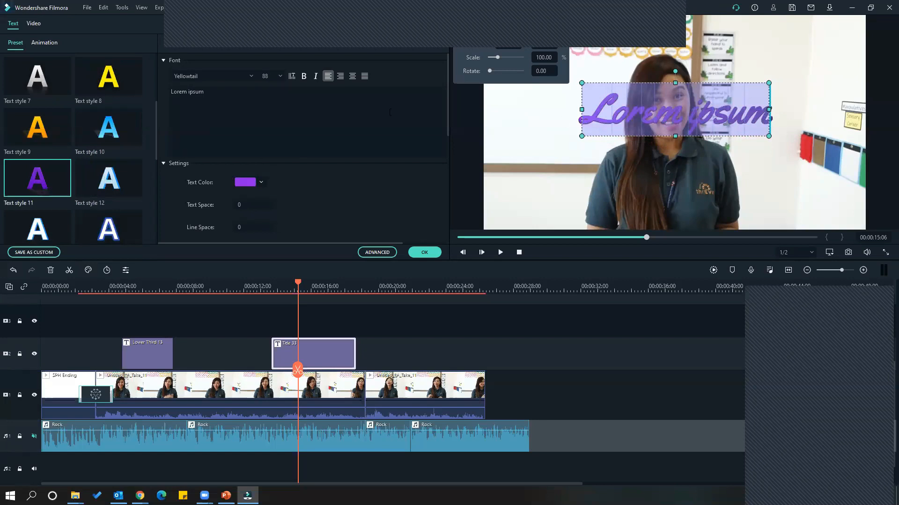
Replace "Lorem ipsum" with "November 9, 2020" and place it, reduced in size, in the upper-right corner of the picture
click(221, 99)
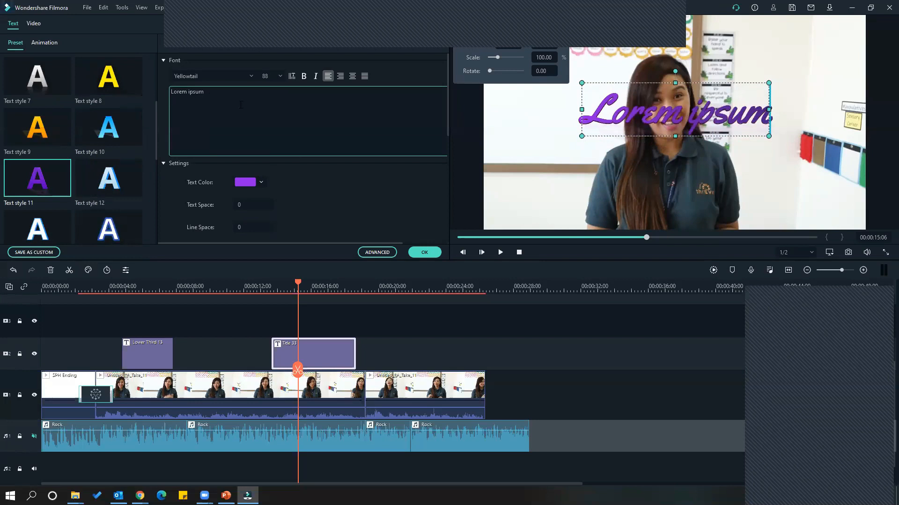
key(ctrl+shift+Left)
key(ctrl+shift+Left)
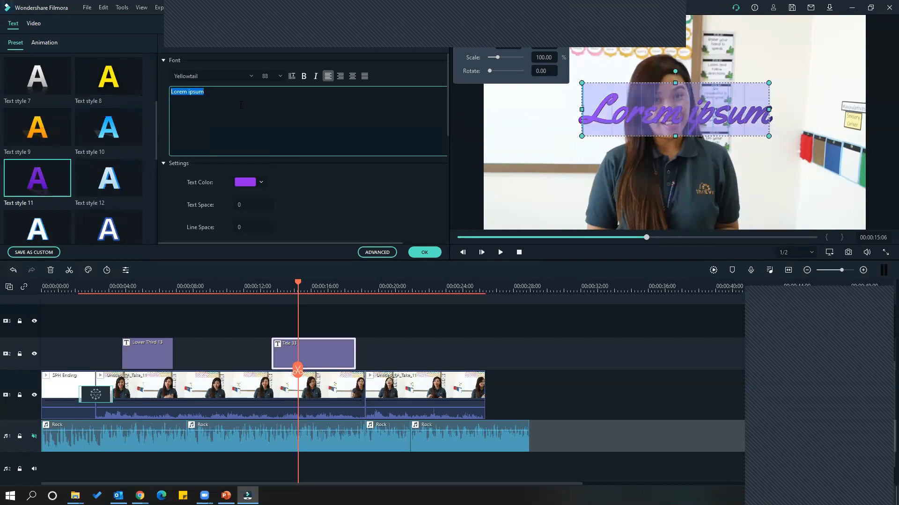
text(November 9, 2020)
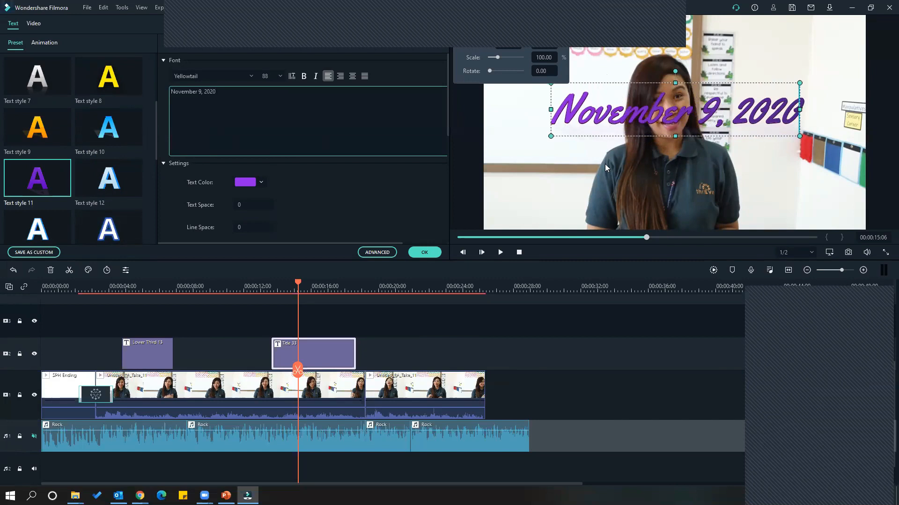
drag(798, 120, 797, 207)
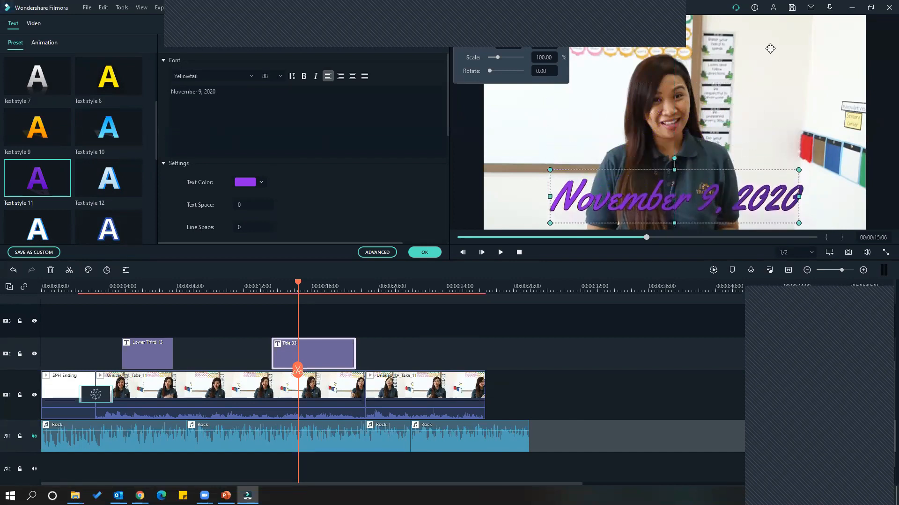
drag(625, 206, 729, 52)
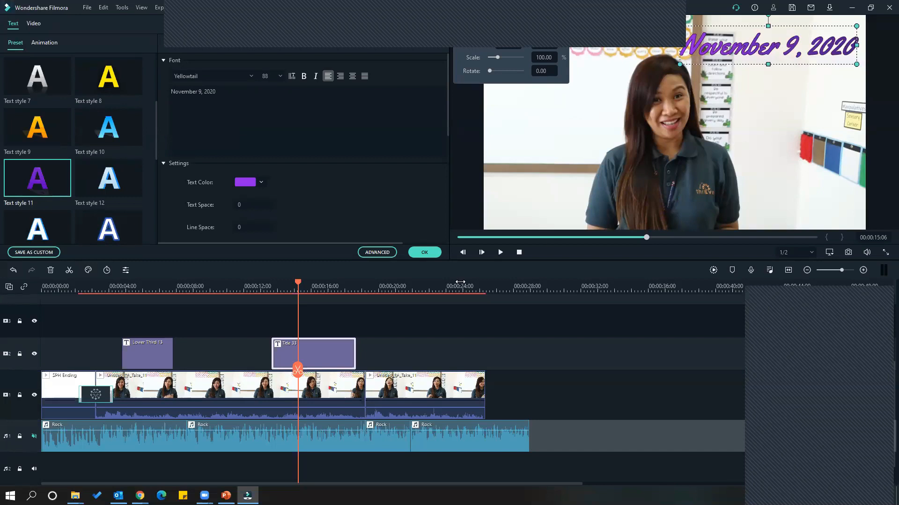
Shift the Title 33 date clip earlier to start at about 11.3 seconds, playing the section to check its timing
click(263, 284)
key(space)
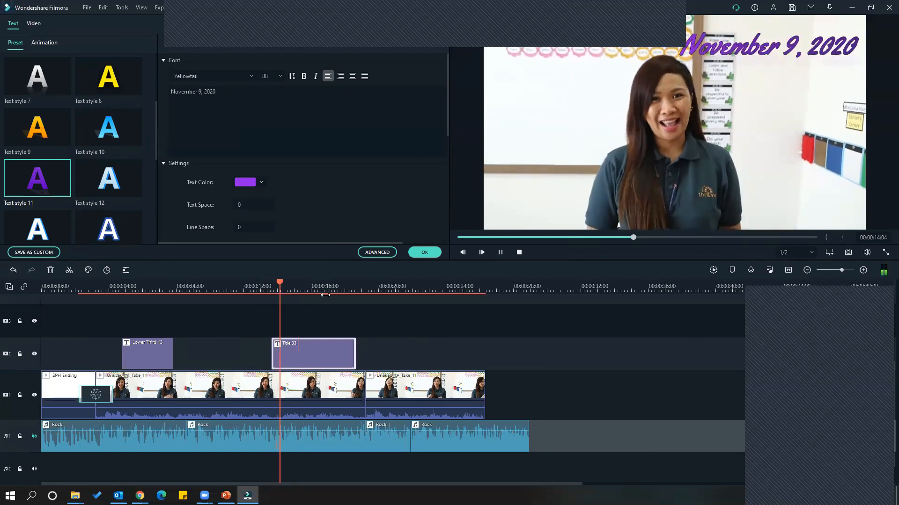
key(space)
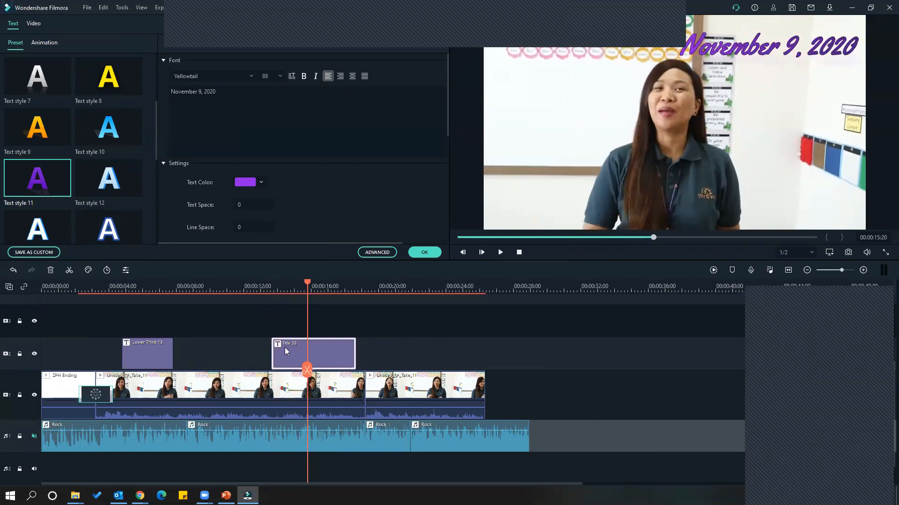
drag(286, 348, 266, 353)
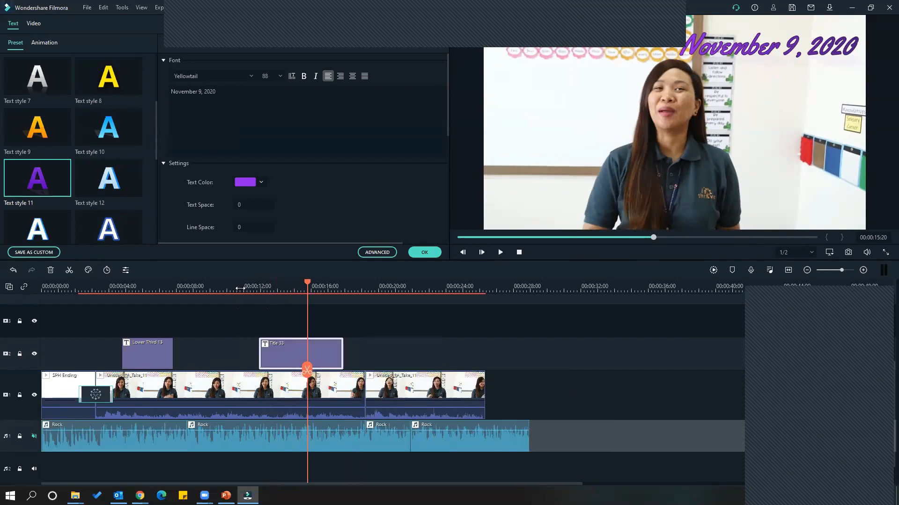
click(240, 288)
key(space)
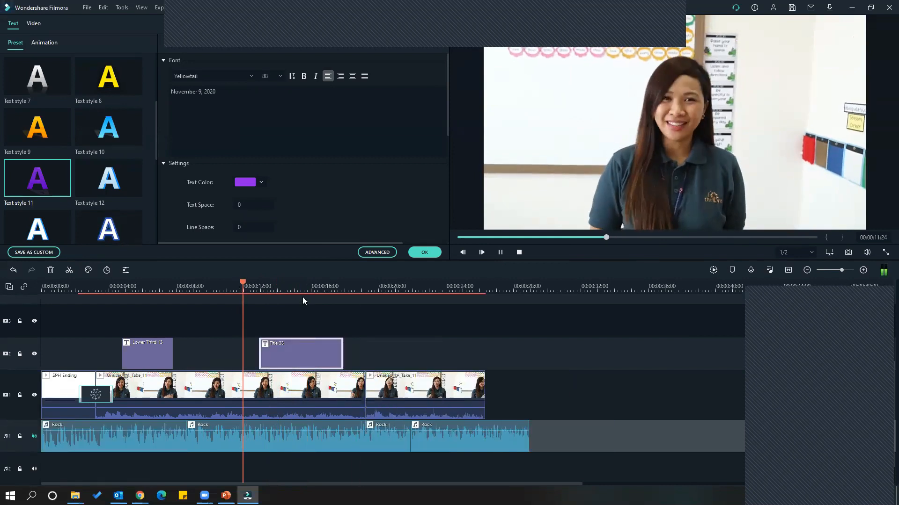
key(space)
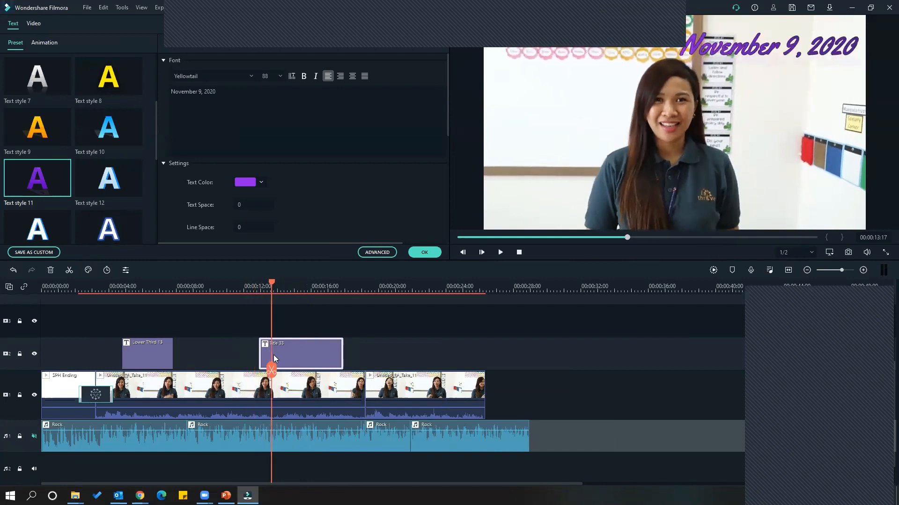
drag(272, 356, 247, 356)
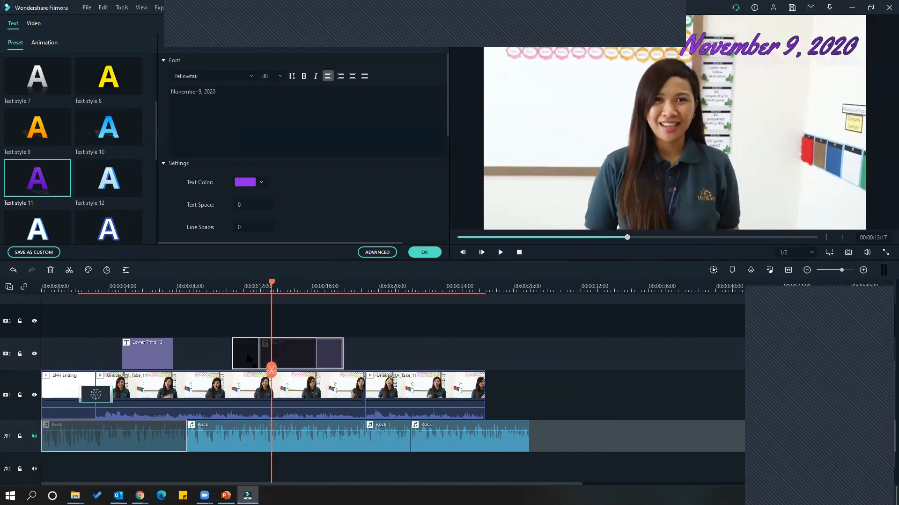
Move the Title 33 date clip to start at about 10.3 seconds, playing the section before and after the move
click(212, 289)
key(space)
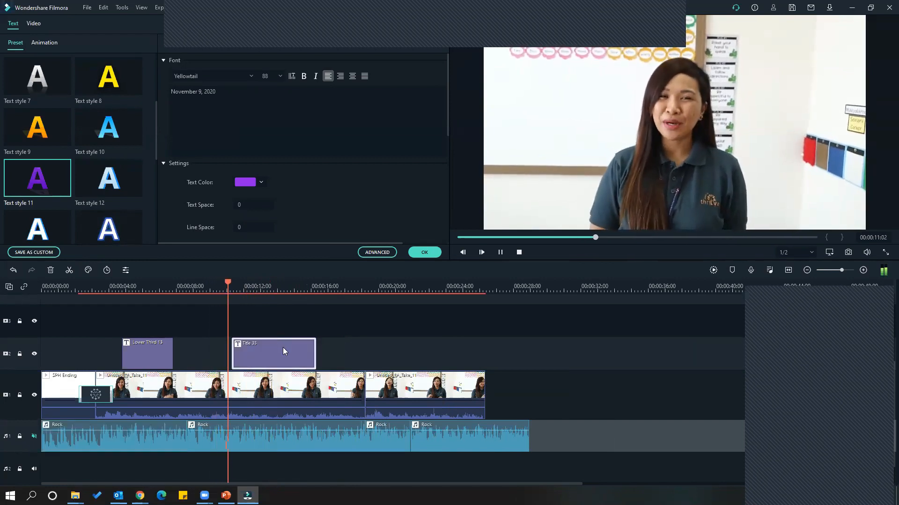
key(space)
drag(237, 353, 221, 353)
click(200, 288)
key(space)
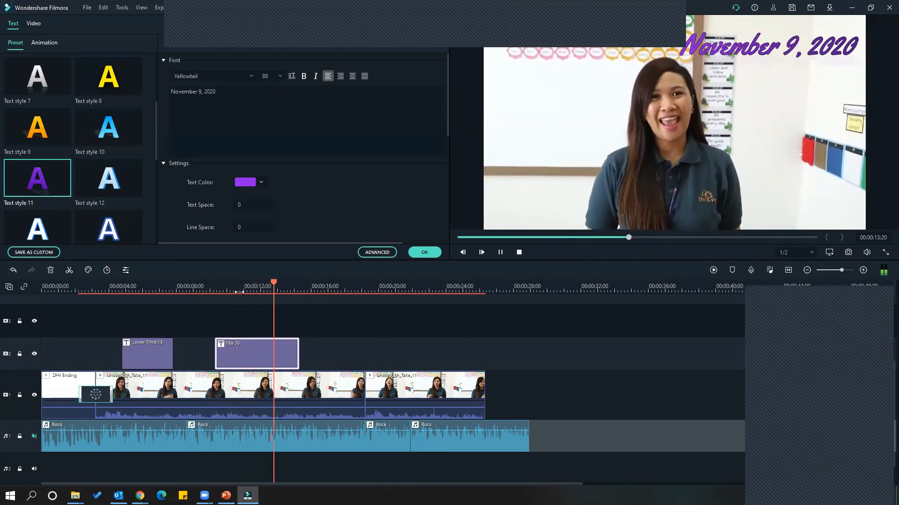
key(space)
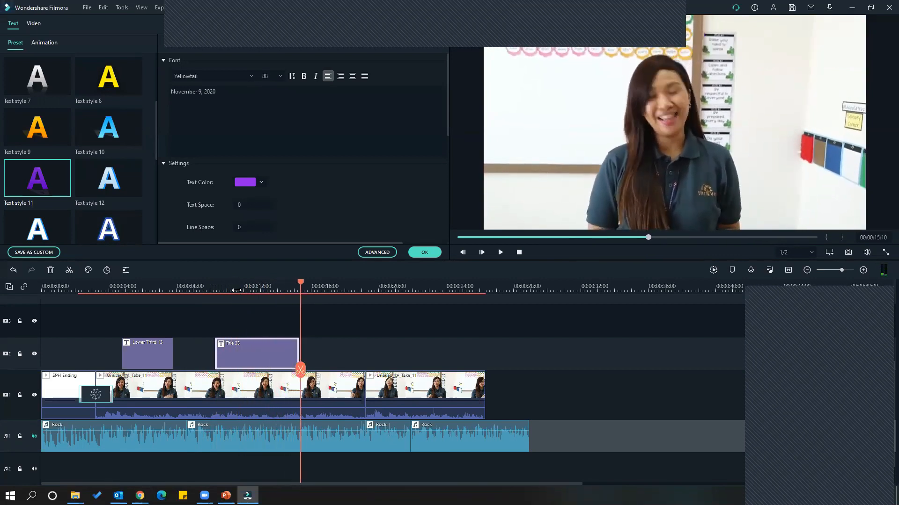
Place the playhead inside the date title at 00:00:12:12 and close the title settings
click(241, 289)
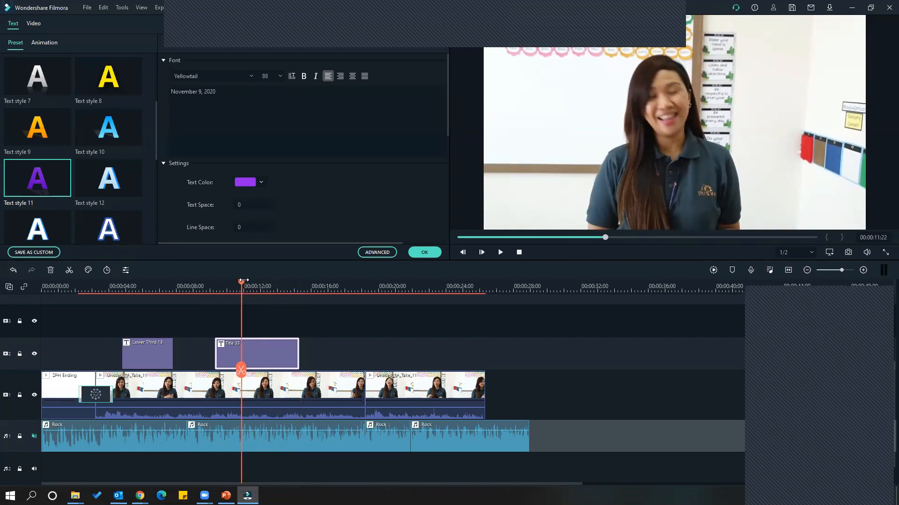
drag(244, 280, 251, 281)
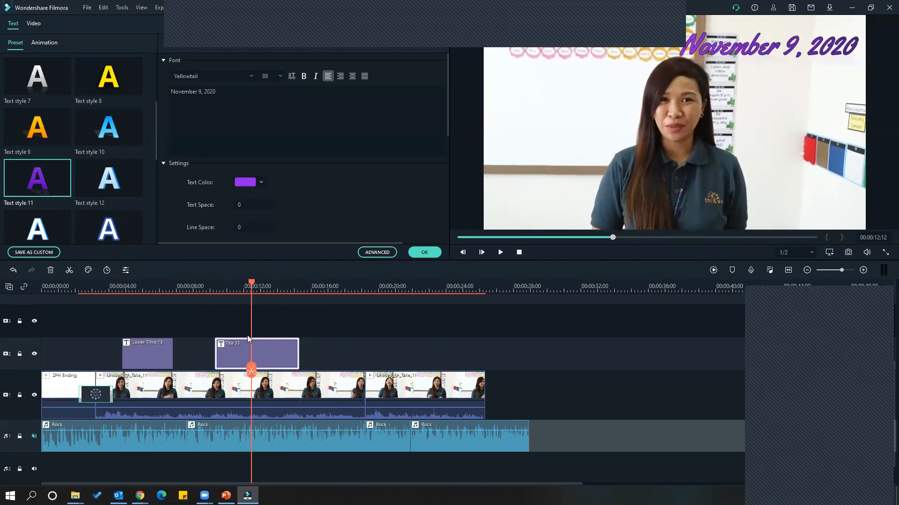
click(423, 252)
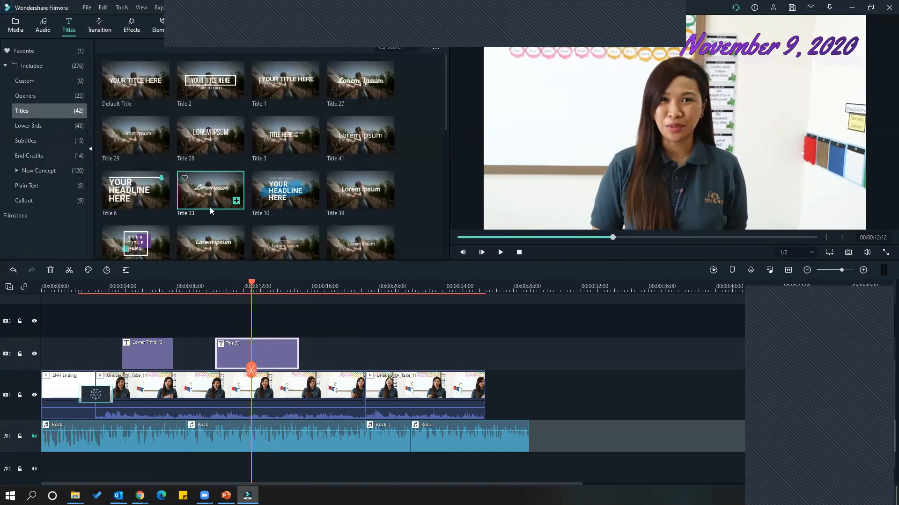
Copy the Title 33 date clip to the empty track above it and place the copy to start at about 11.9 seconds
right_click(240, 348)
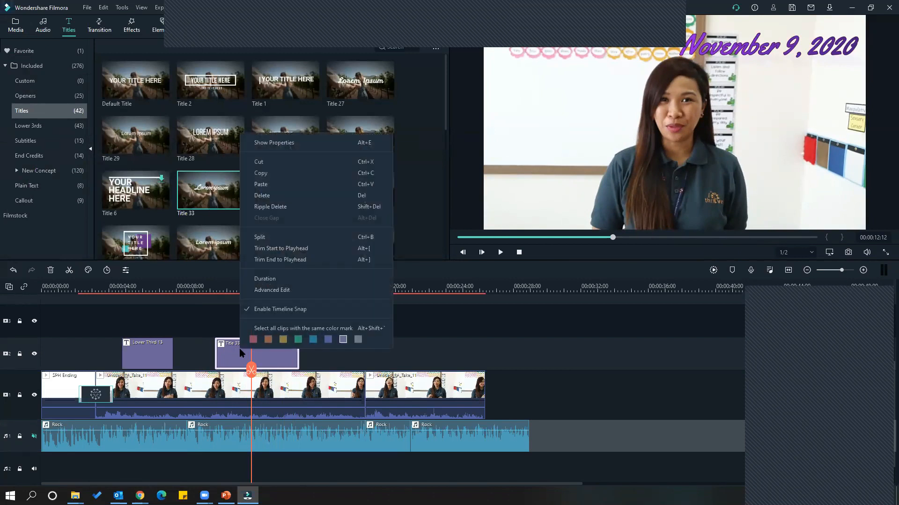
click(261, 174)
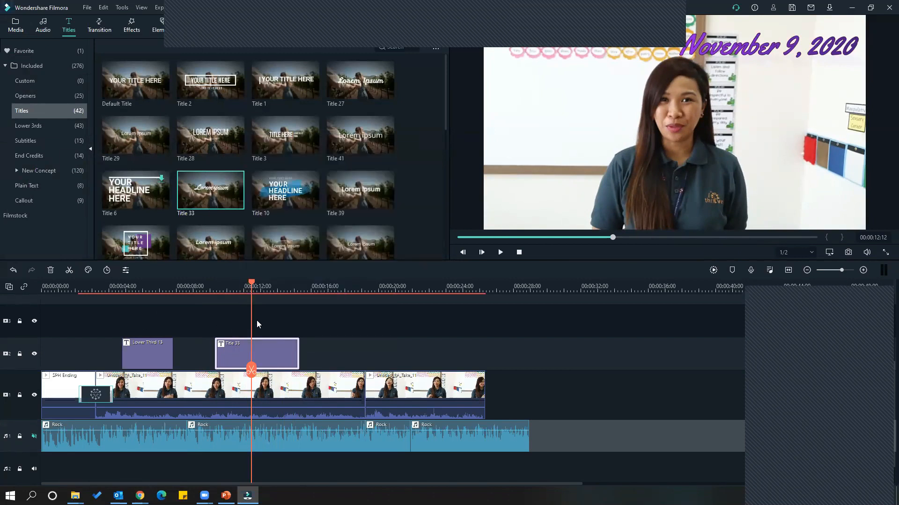
click(233, 318)
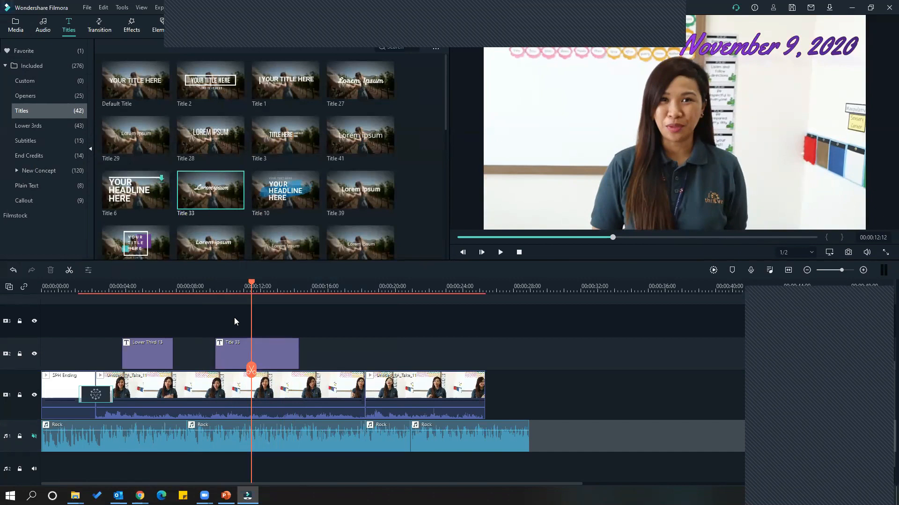
right_click(234, 321)
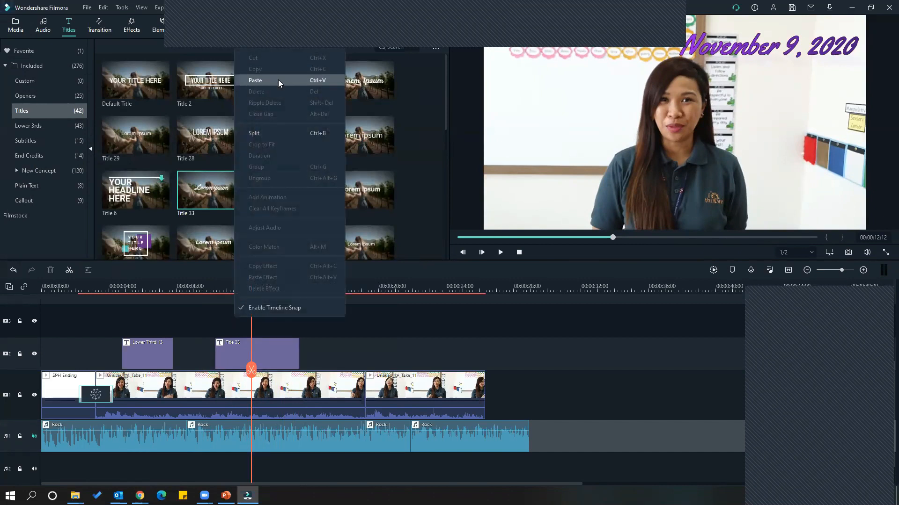
click(278, 79)
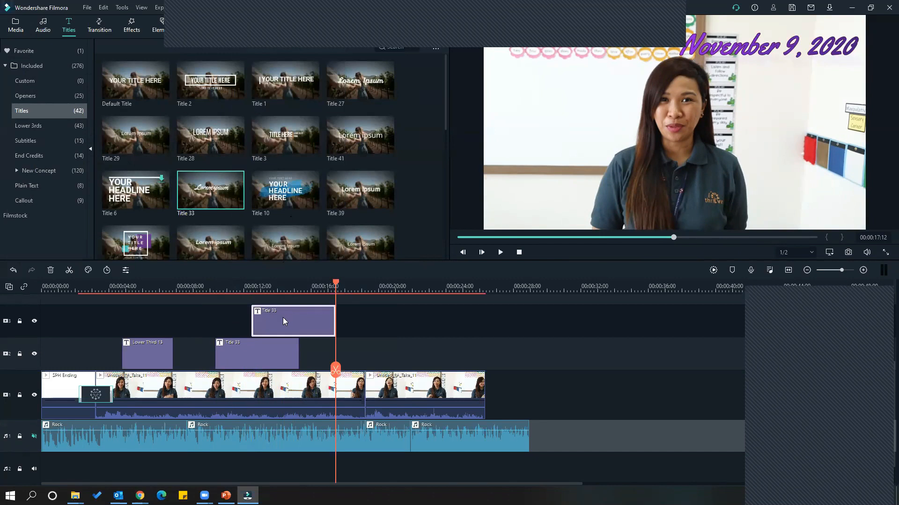
drag(280, 318, 265, 318)
Open the copied title for editing and move its text directly below the original date in the picture
double_click(270, 325)
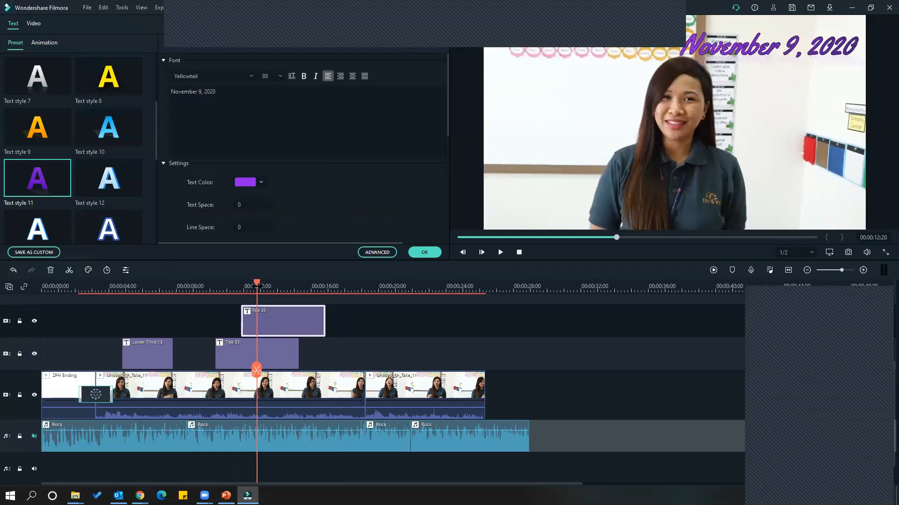
click(749, 47)
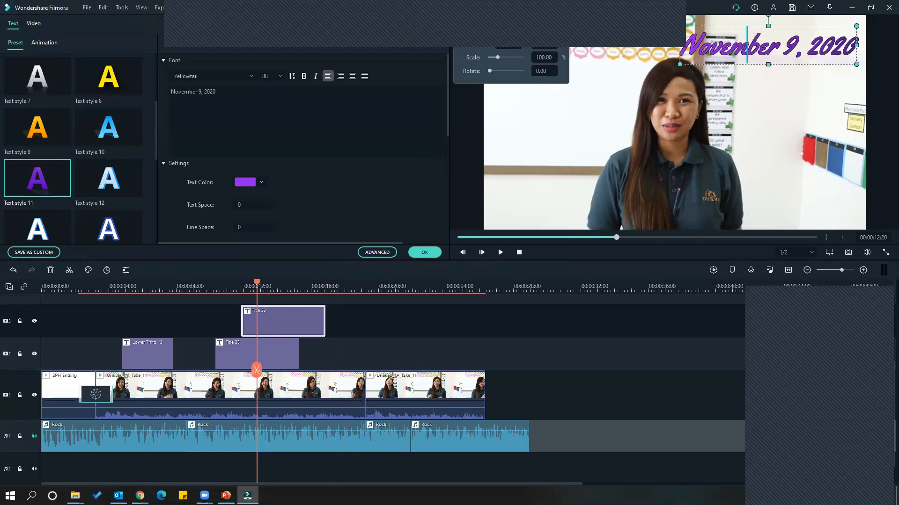
drag(753, 26, 755, 55)
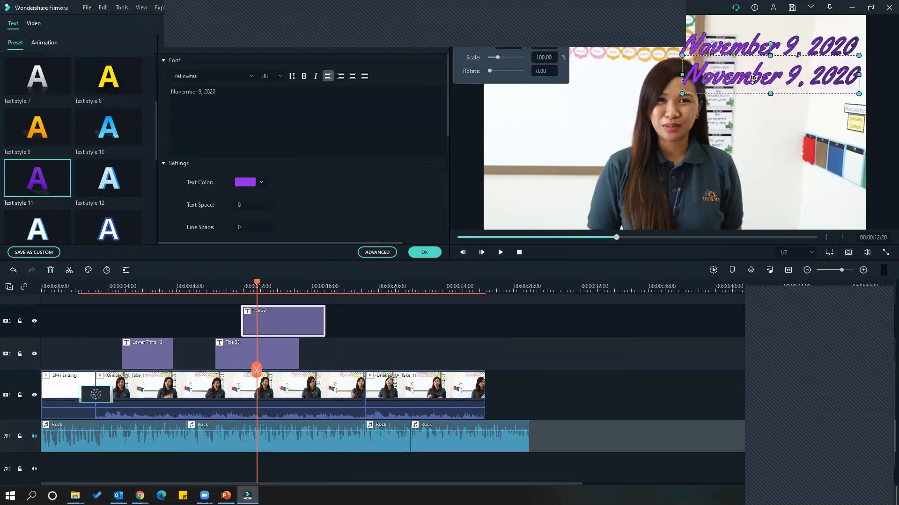
Replace the copied title's text with "Monday" and shift it roughly centred beneath the date
click(754, 81)
key(ctrl+a)
key(BackSpace)
text(o)
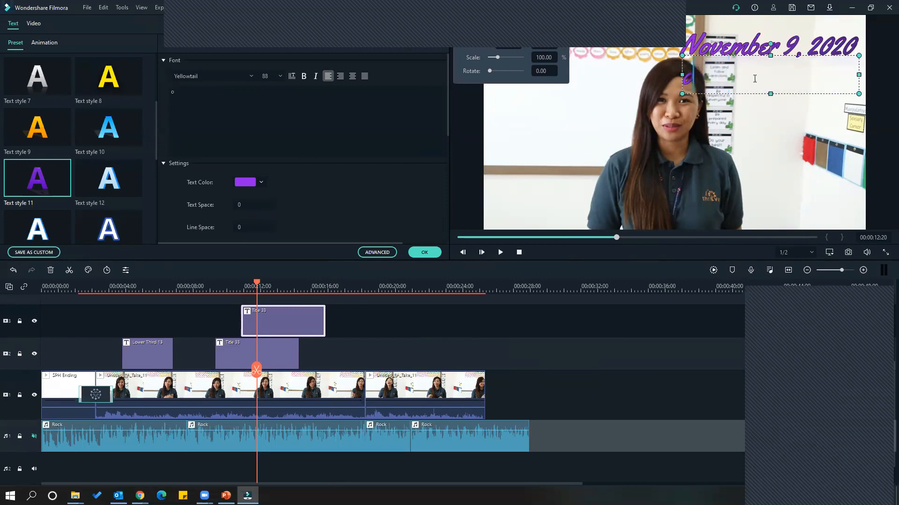
text(nday)
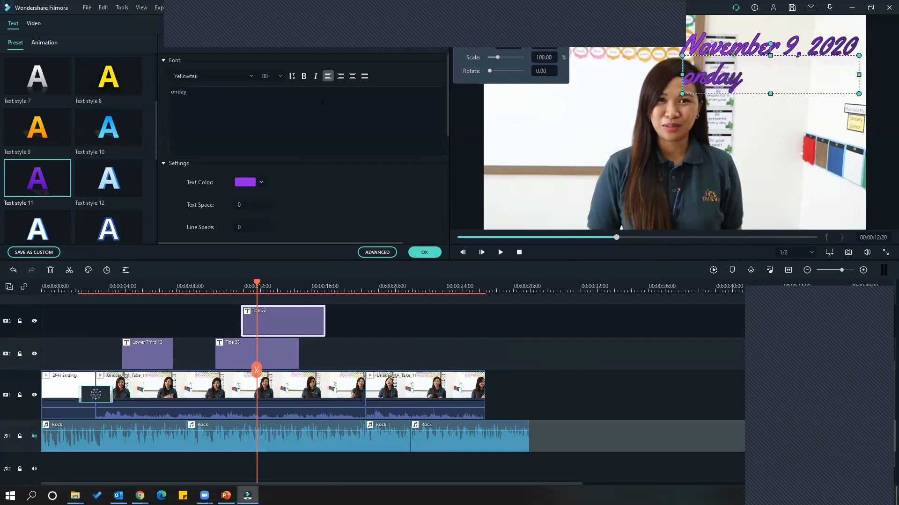
click(252, 93)
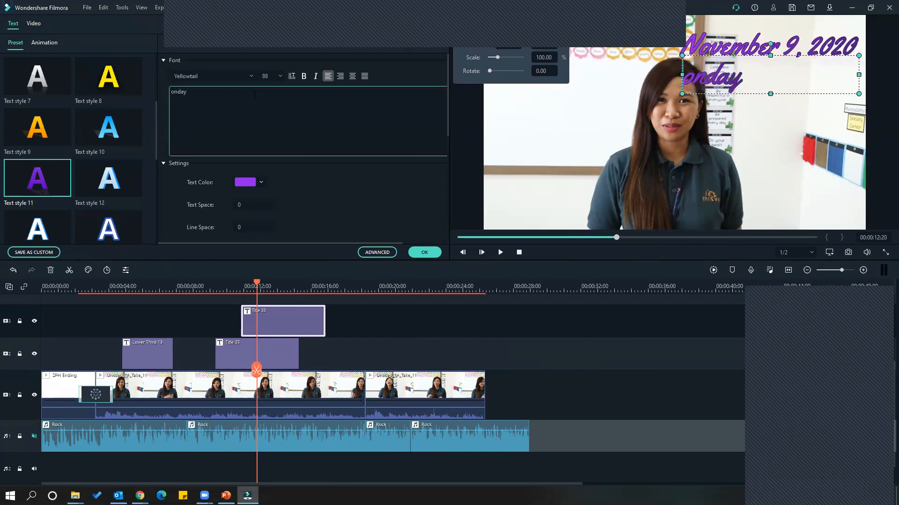
text(M)
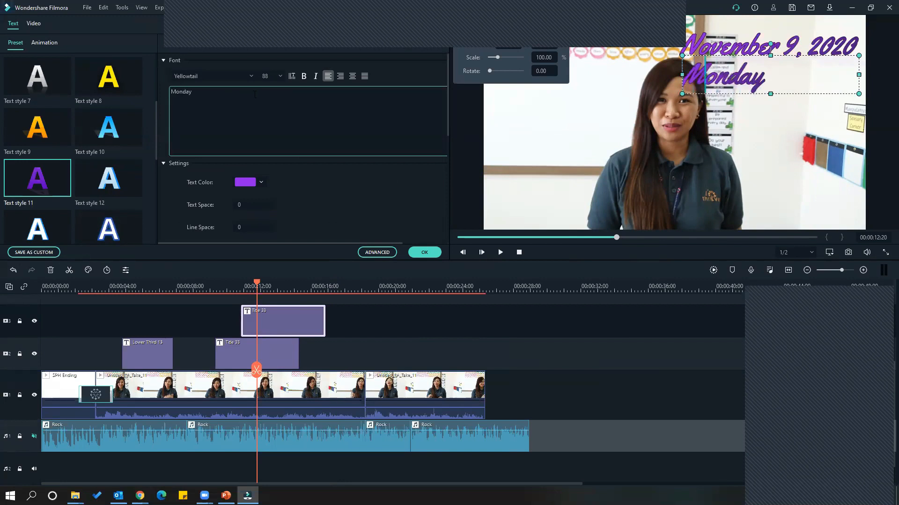
click(696, 112)
click(759, 82)
drag(759, 81, 804, 85)
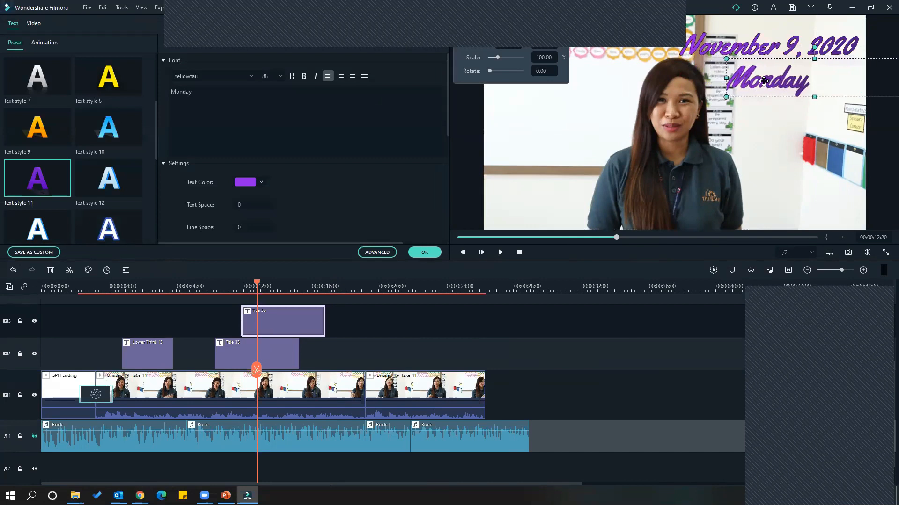
Apply Text style 22 to the whole word "Monday" and make it bold
double_click(764, 81)
key(ctrl+a)
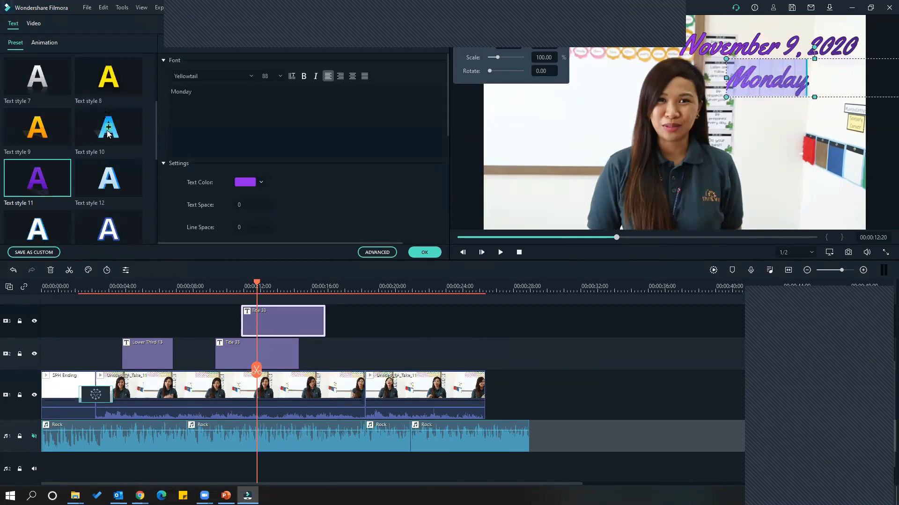
scroll(107, 147, down, 5)
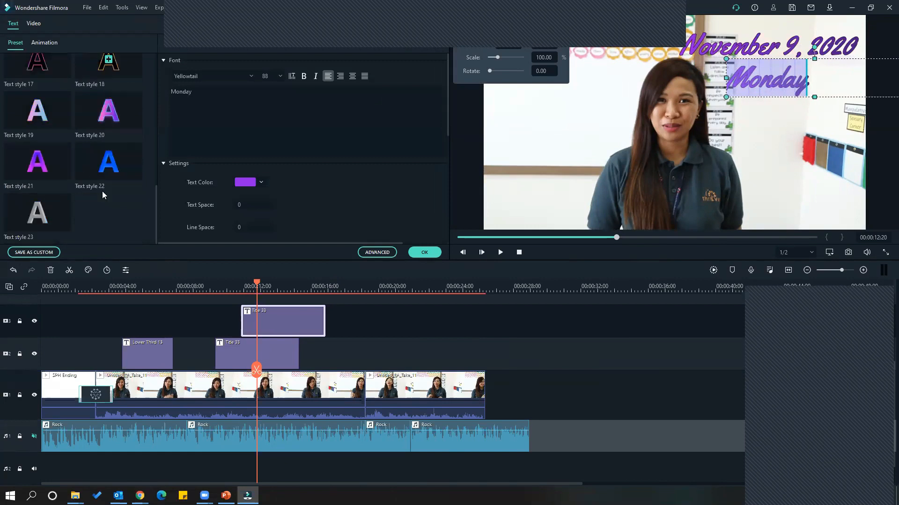
click(108, 163)
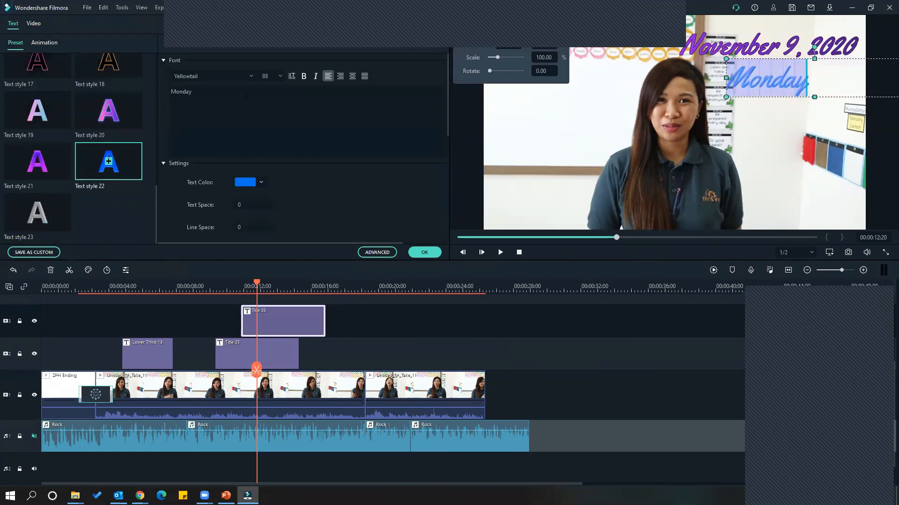
click(304, 76)
click(672, 41)
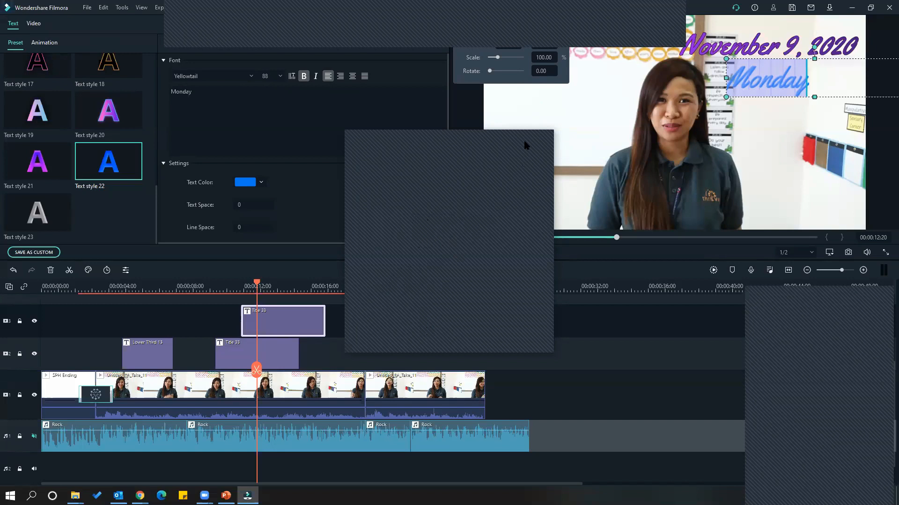
click(536, 136)
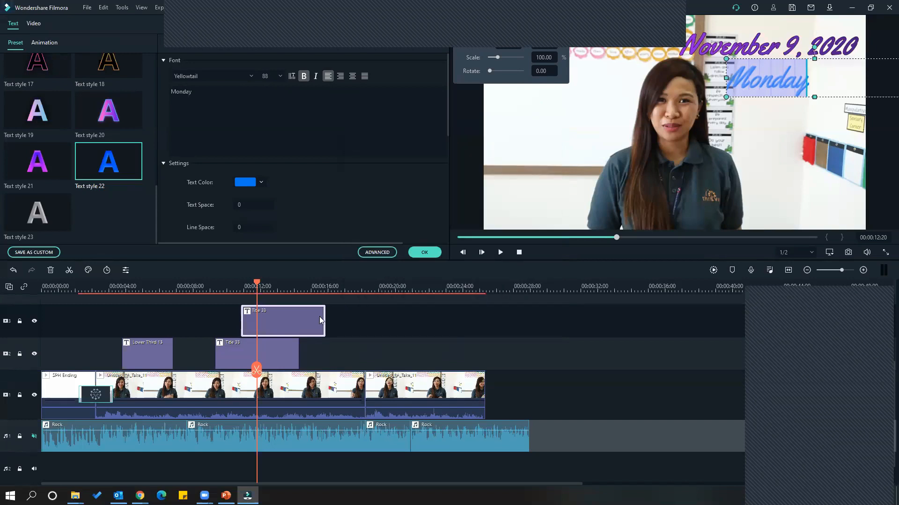
After playing the section, start the Monday clip at about 14.2 seconds and end both it and the date clip at about 17.6 seconds
click(207, 287)
key(space)
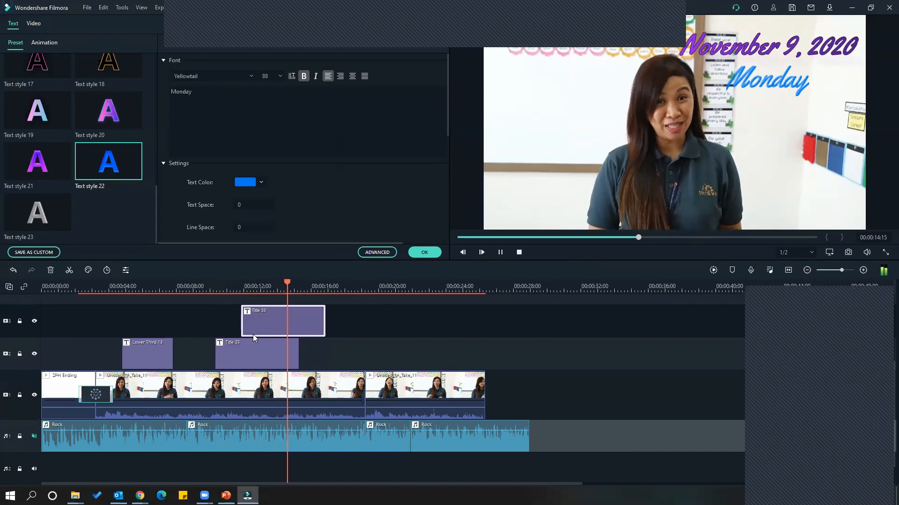
key(space)
drag(262, 318, 337, 351)
click(287, 358)
click(347, 325)
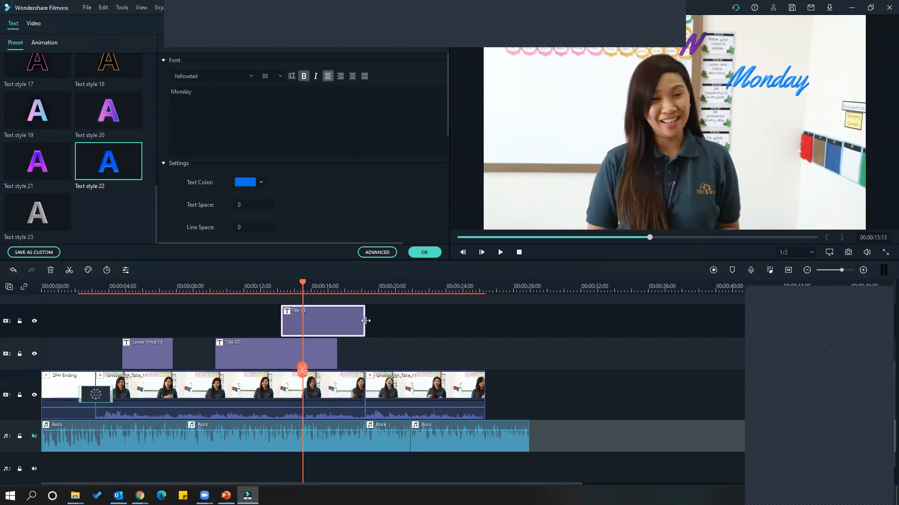
drag(365, 323, 337, 323)
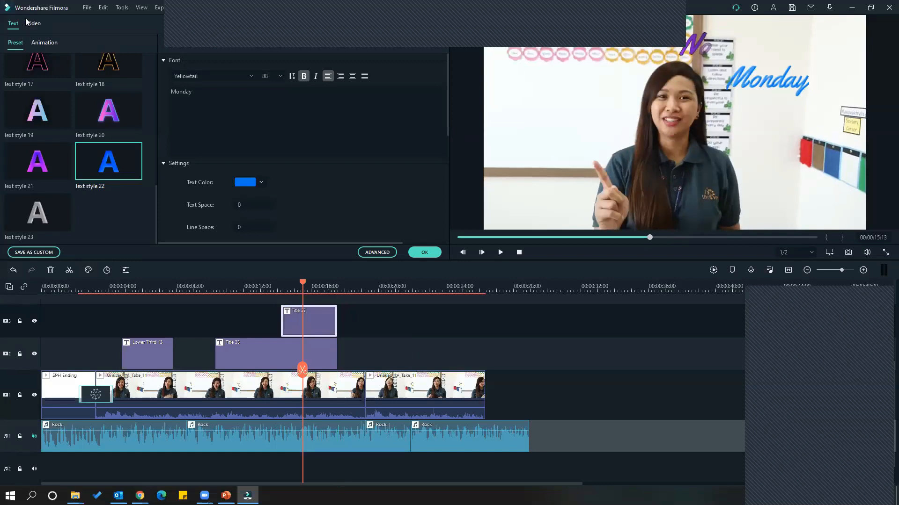
click(416, 253)
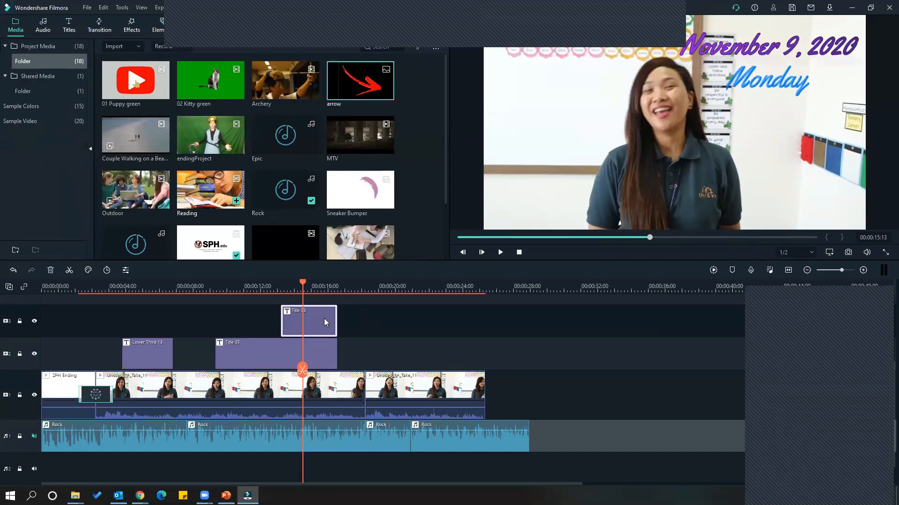
Add the arrow image on the track above the Monday title, starting together with it at about 14.2 seconds
scroll(327, 321, up, 1)
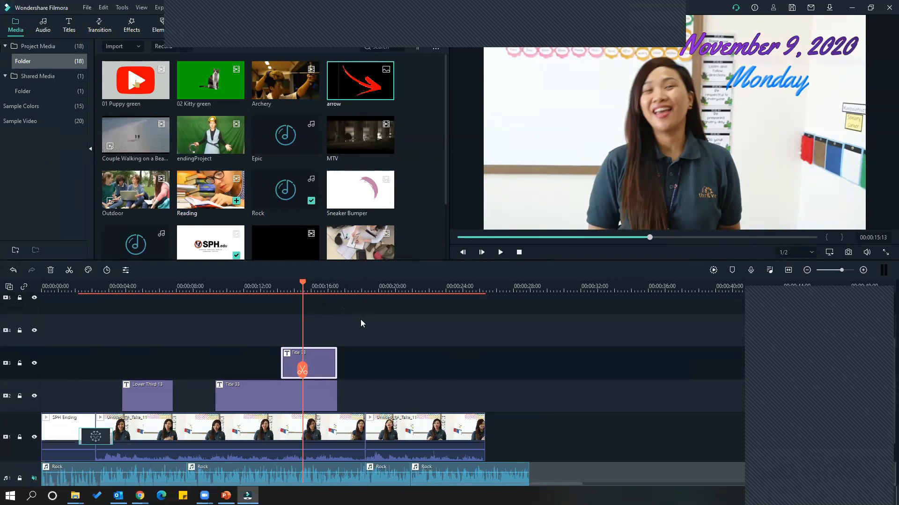
scroll(361, 367, down, 1)
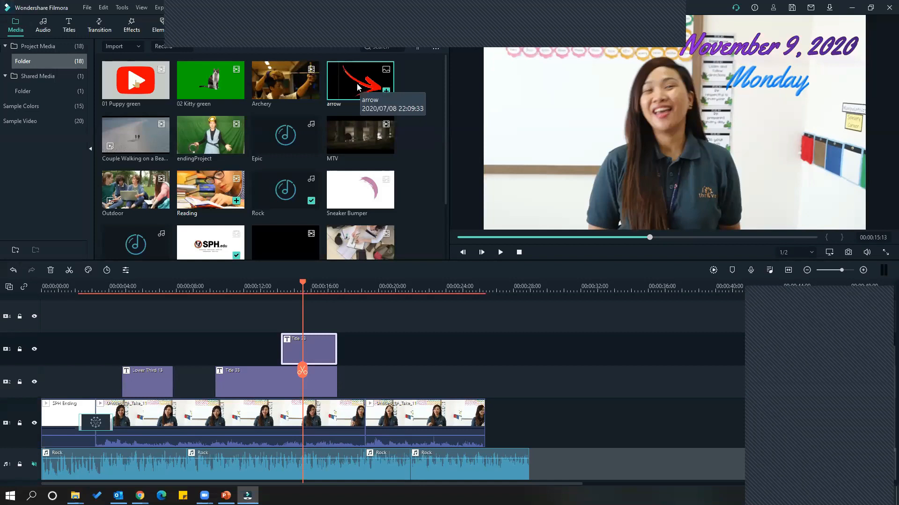
drag(357, 85, 306, 282)
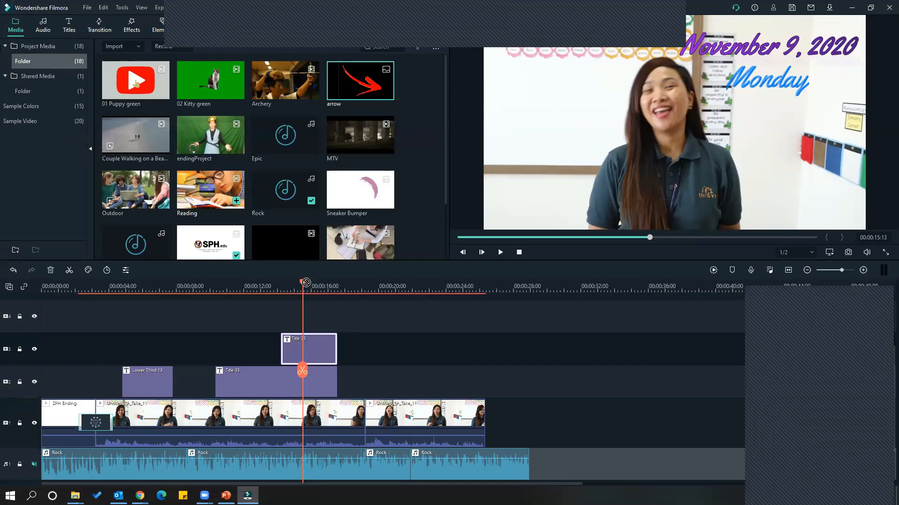
drag(304, 317, 288, 316)
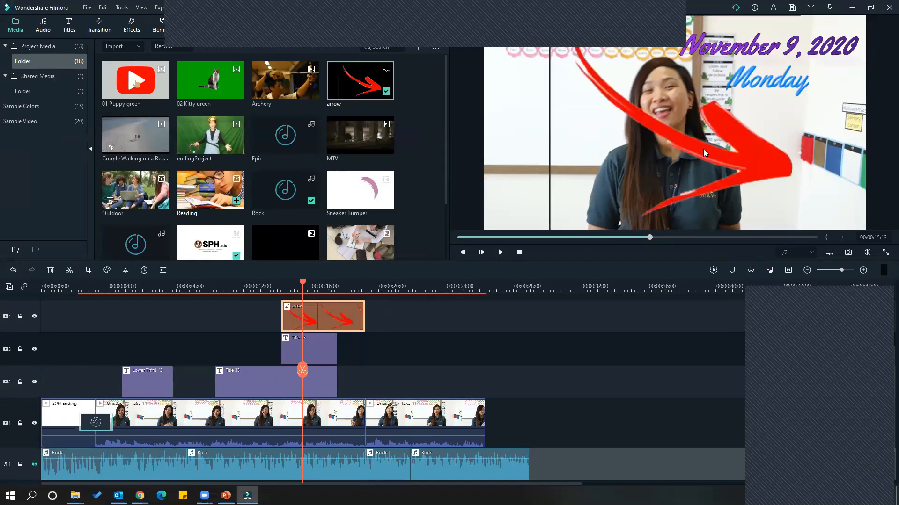
Shrink the arrow image, rotate it to point upward, and place it just below the word "Monday" in the picture
click(780, 42)
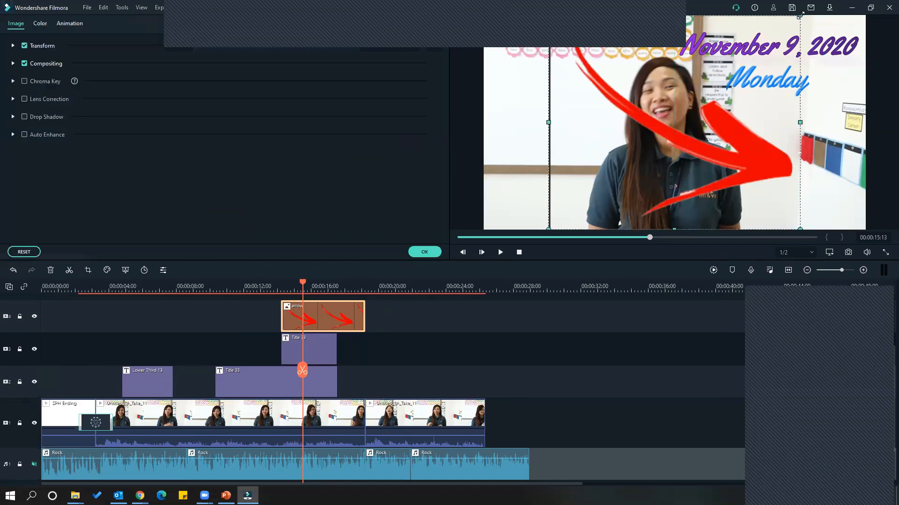
drag(800, 15, 652, 141)
drag(600, 129, 546, 174)
drag(616, 168, 777, 131)
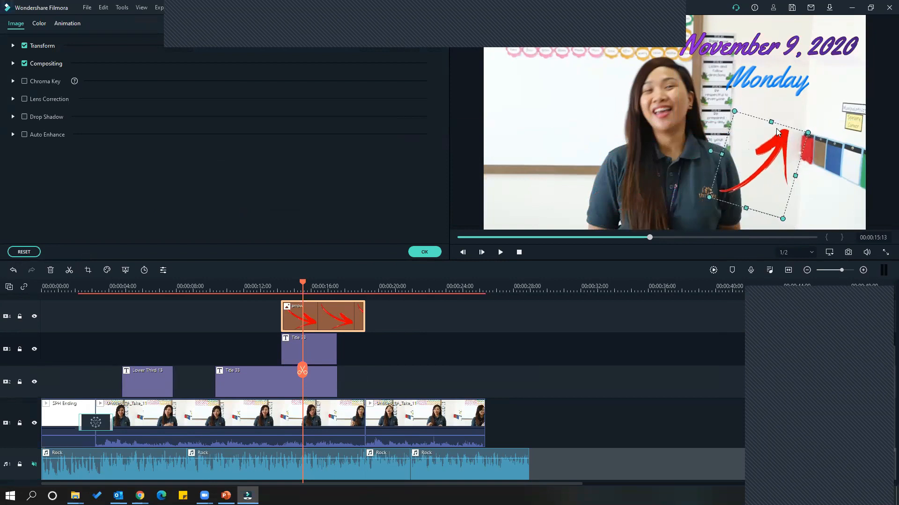
drag(710, 151, 708, 171)
drag(780, 146, 804, 137)
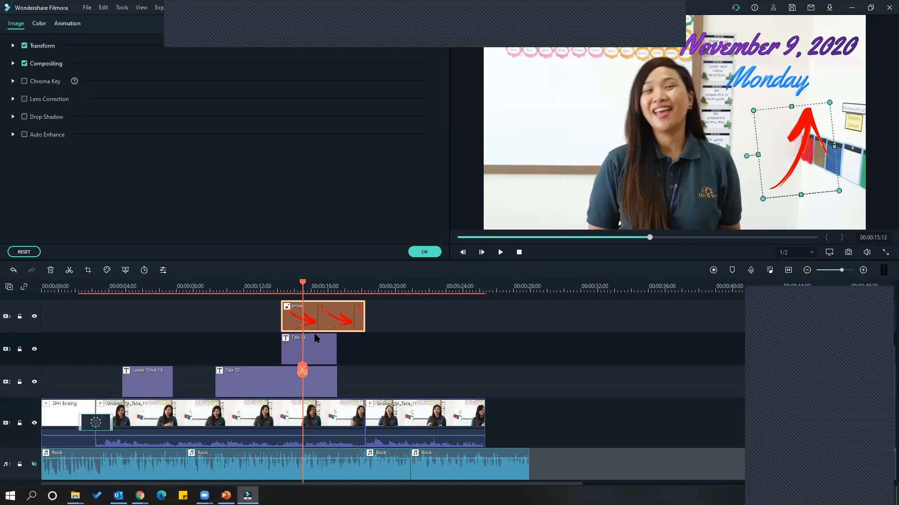
click(294, 351)
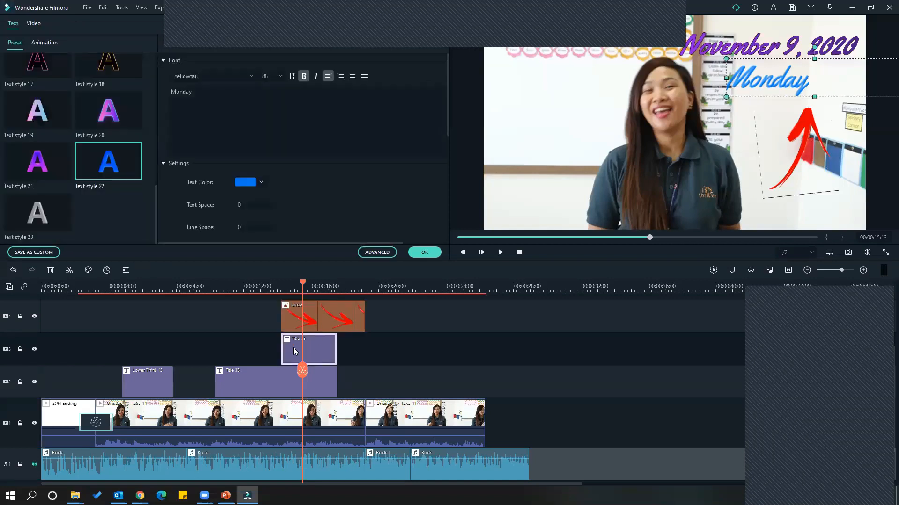
click(243, 377)
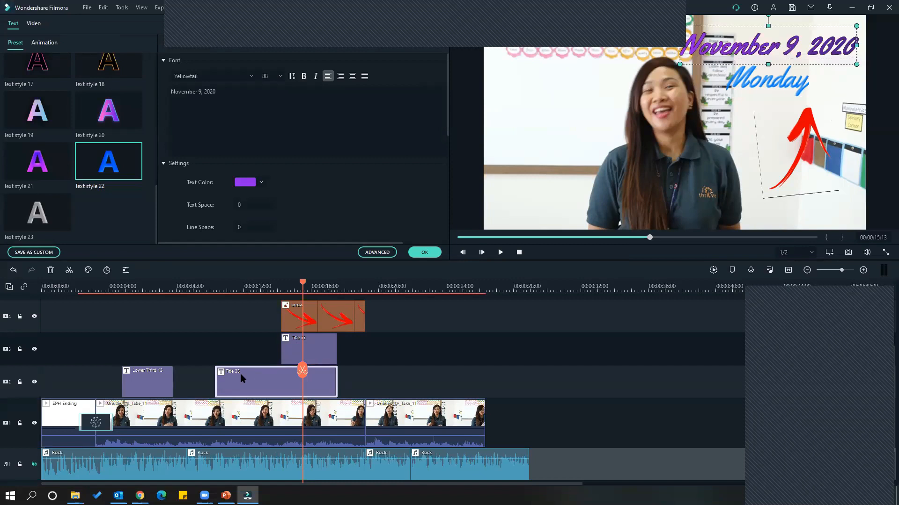
click(293, 352)
right_click(236, 373)
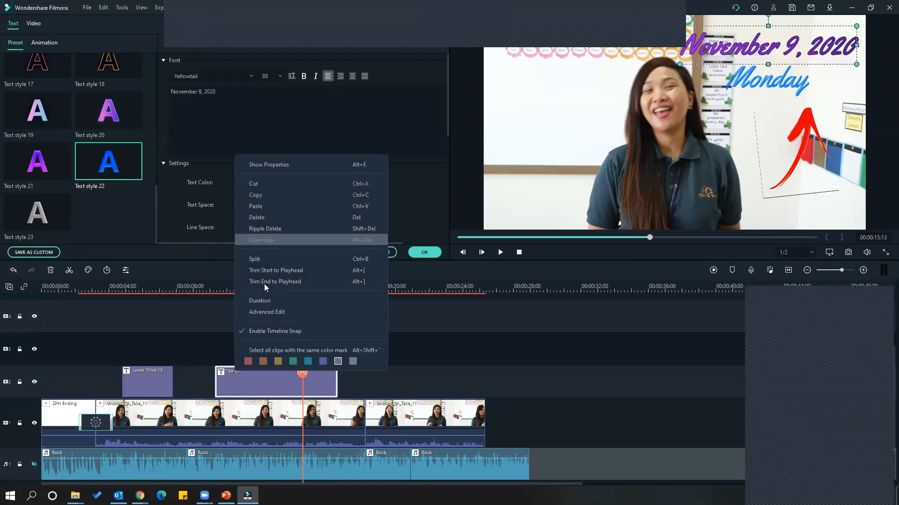
right_click(228, 378)
click(228, 377)
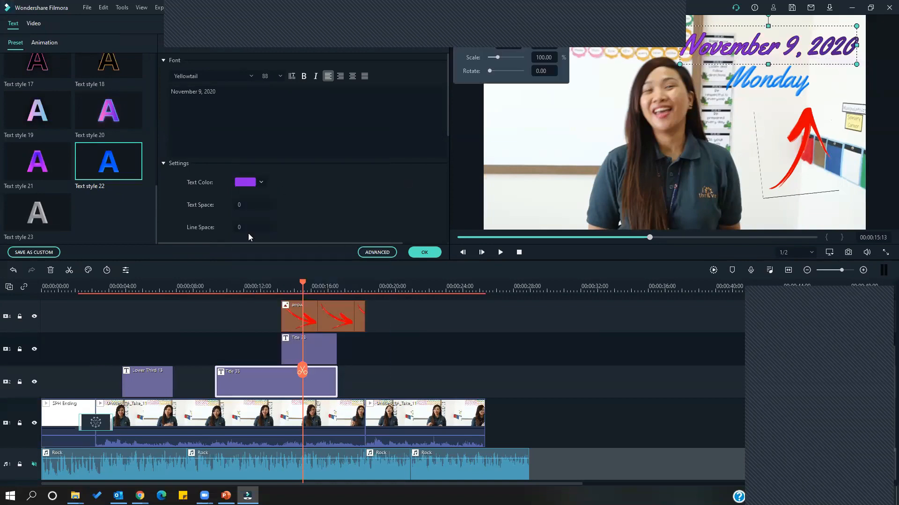
right_click(240, 372)
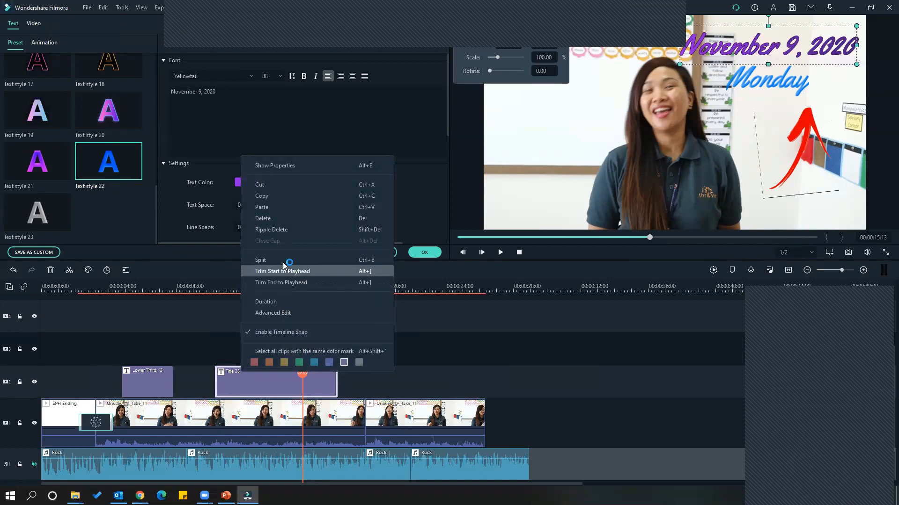
click(227, 307)
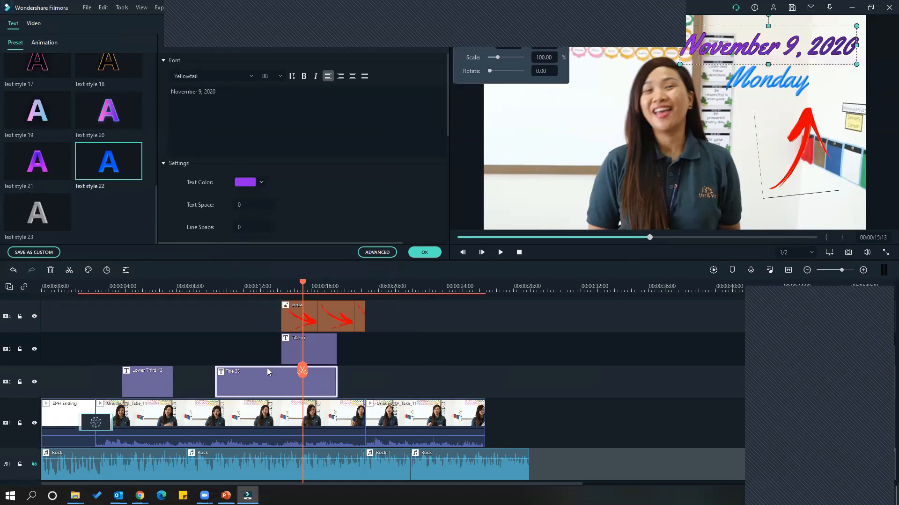
Trim the beginning of the arrow clip so it starts at 00:00:15:13, after the Monday title has begun
click(347, 345)
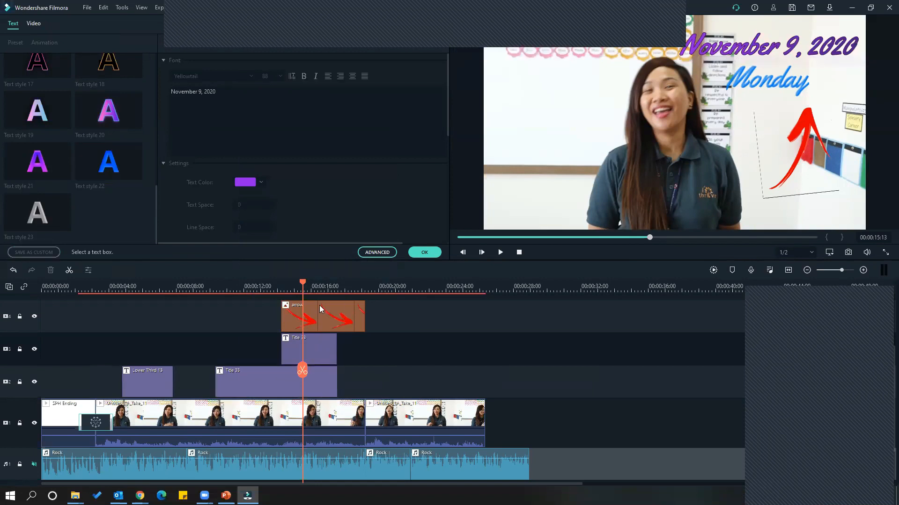
click(308, 322)
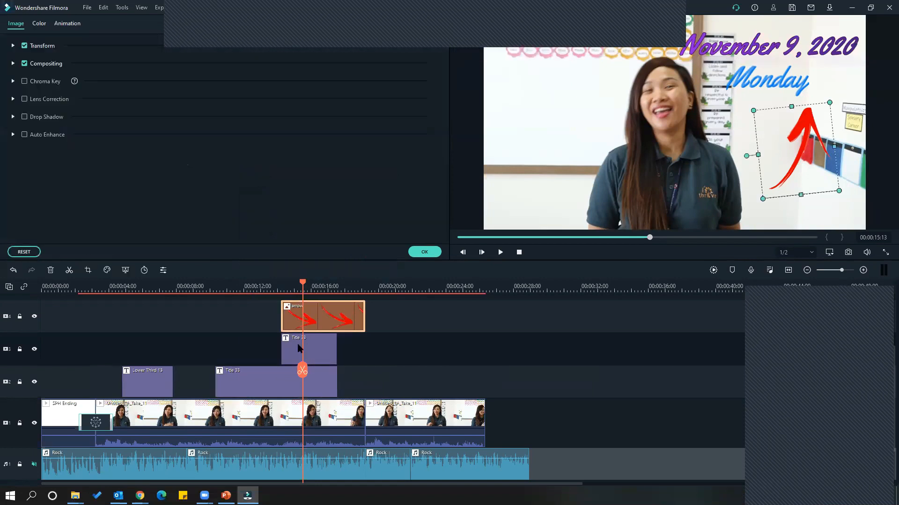
click(297, 347)
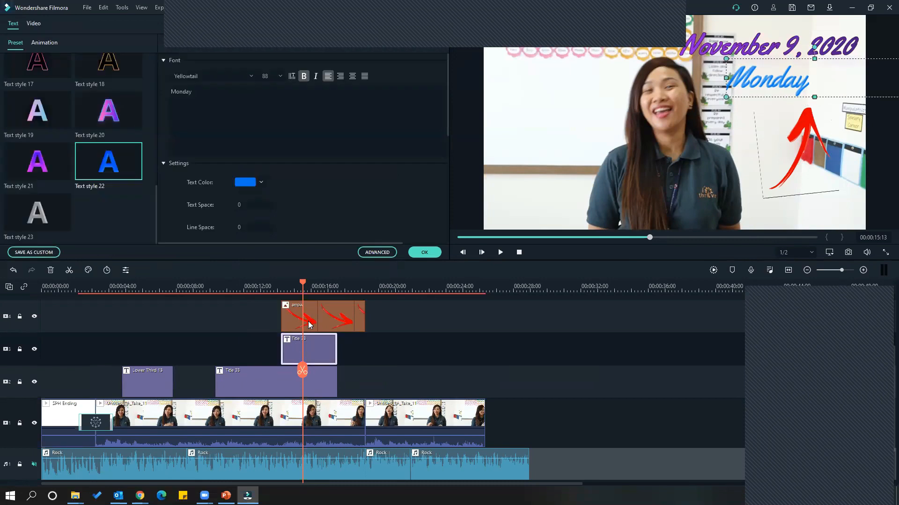
click(285, 320)
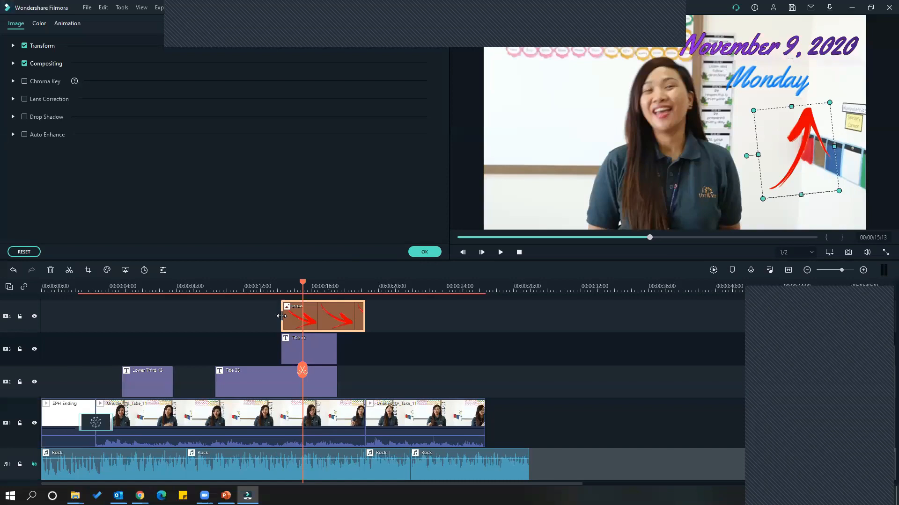
drag(281, 316, 323, 323)
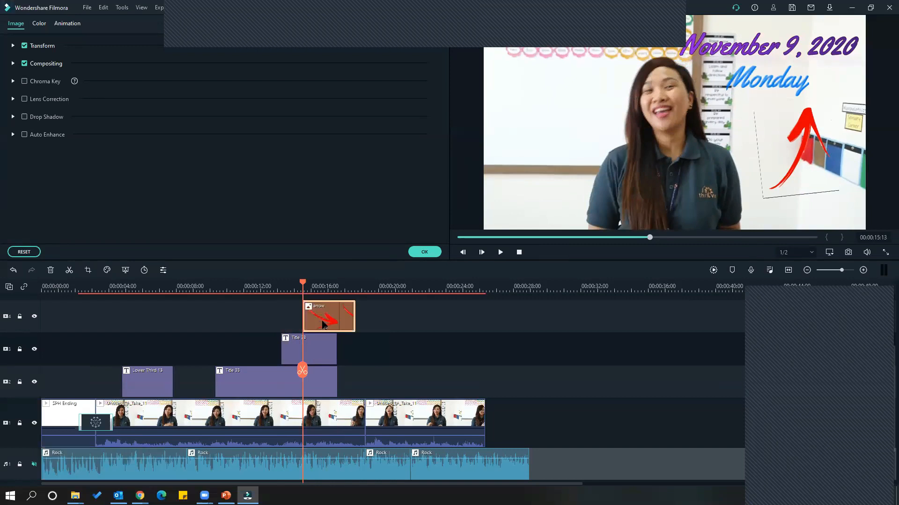
After playing the section from about 9 seconds, end the arrow clip together with the Monday and date titles at about 17.6 seconds
click(199, 287)
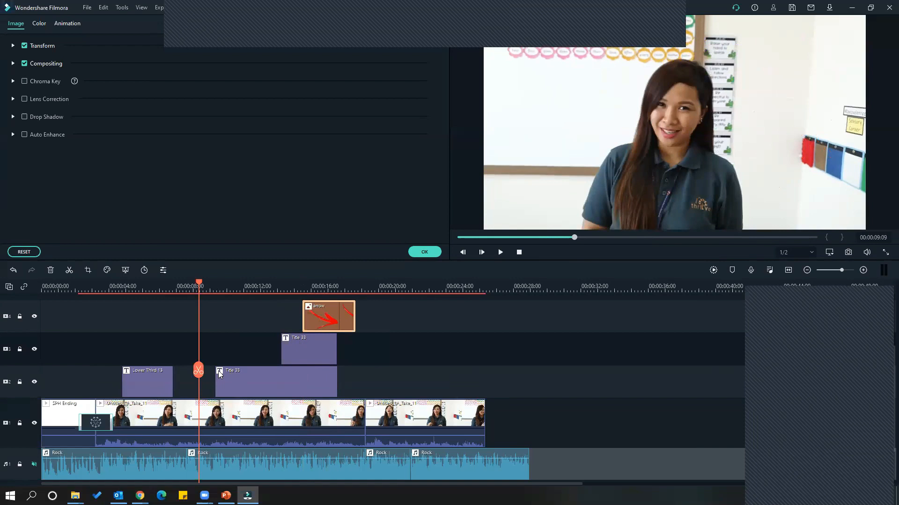
click(267, 392)
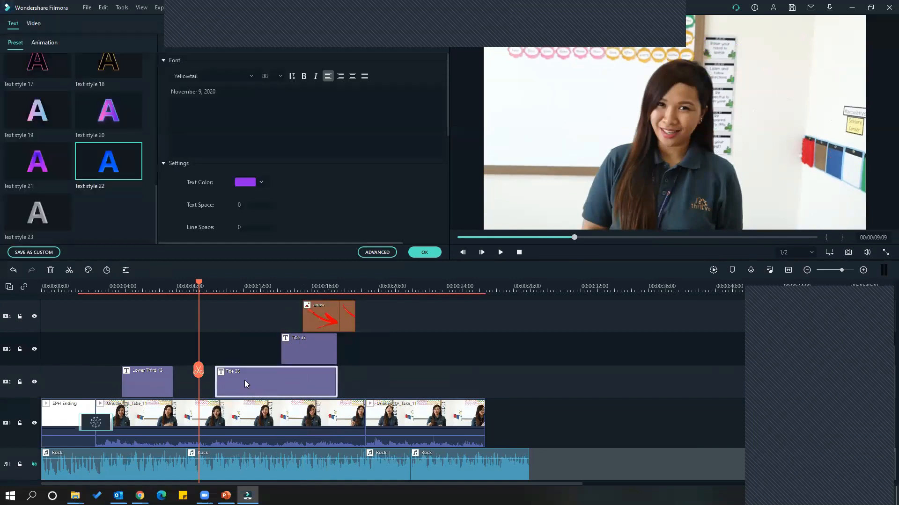
click(298, 347)
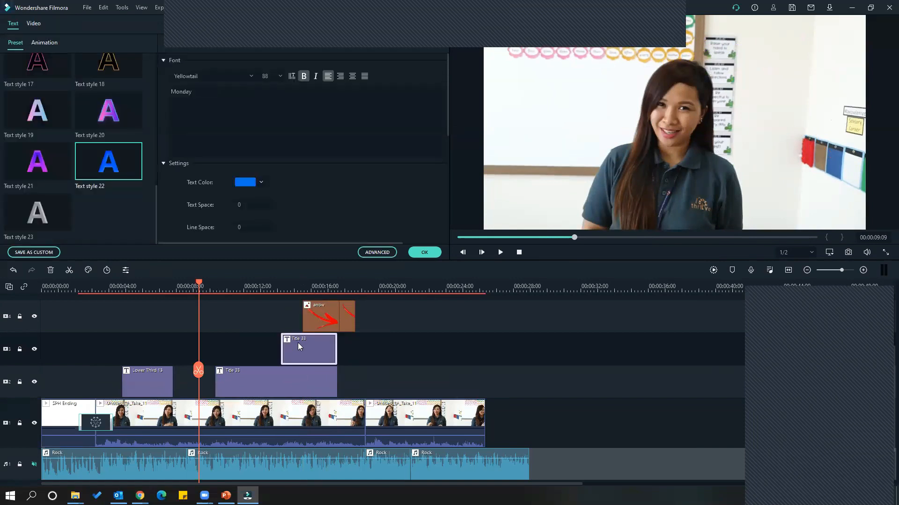
click(319, 322)
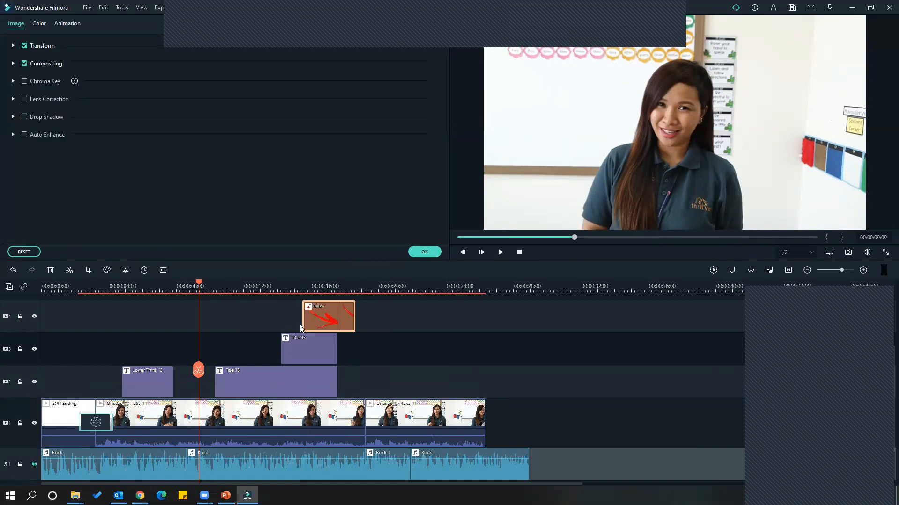
key(space)
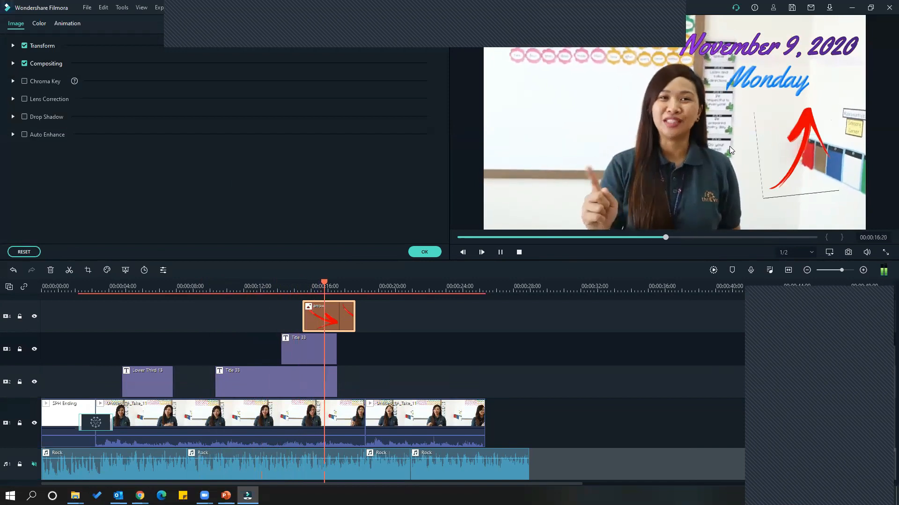
key(space)
scroll(444, 340, up, 1)
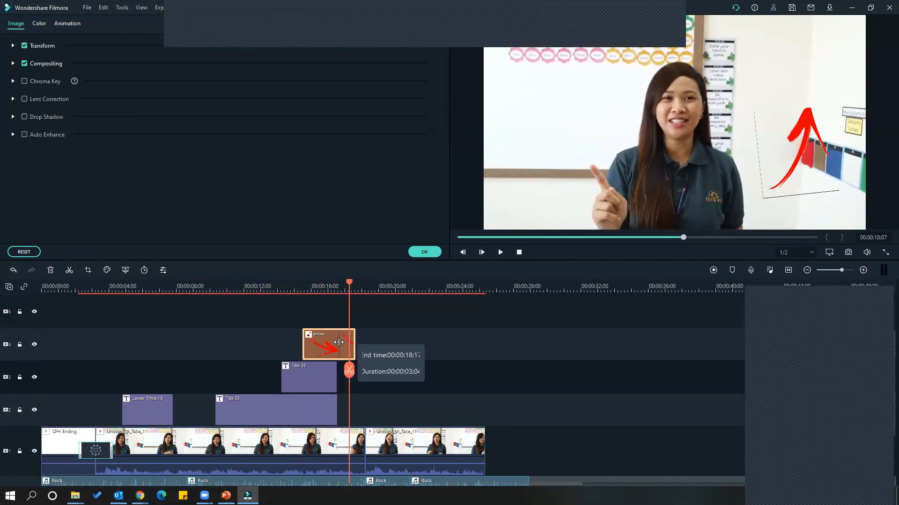
drag(355, 345, 337, 345)
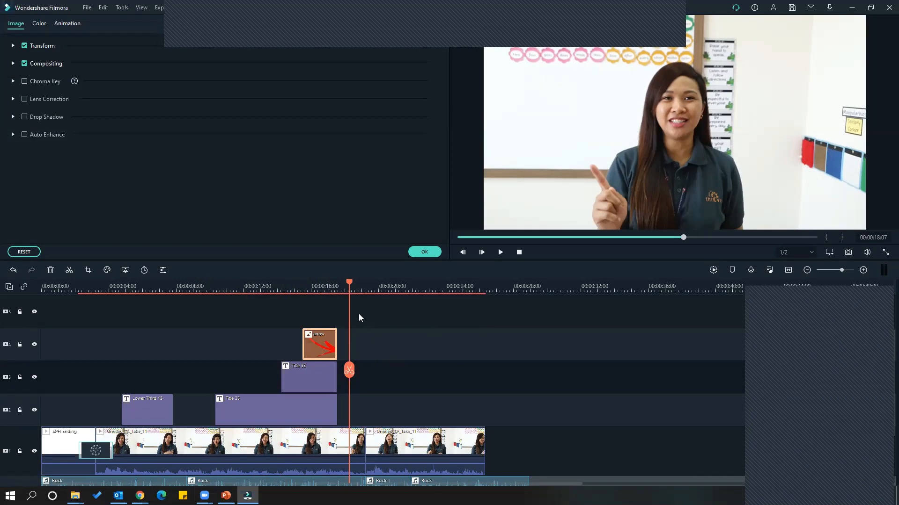
click(424, 252)
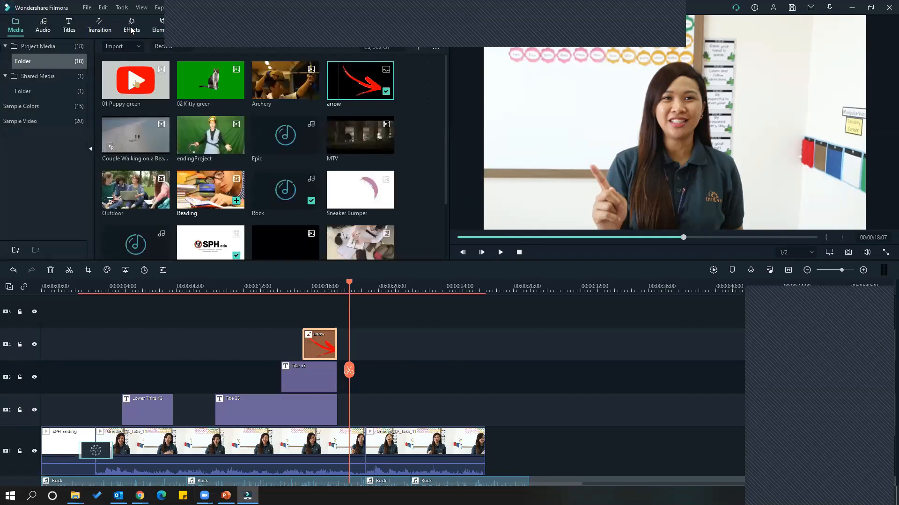
Look through the Effects library and the Love, Journey and Shapes elements, previewing Element Motion Shape 5 and 6
click(131, 30)
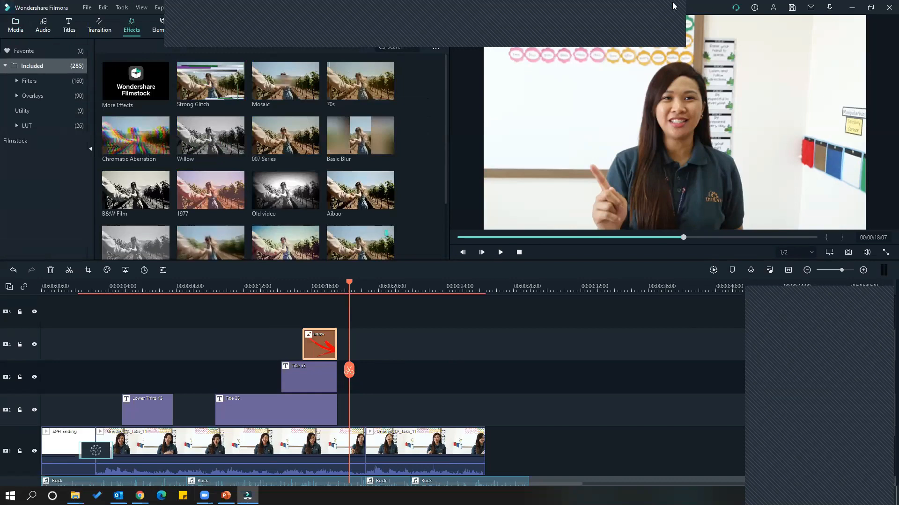
click(165, 27)
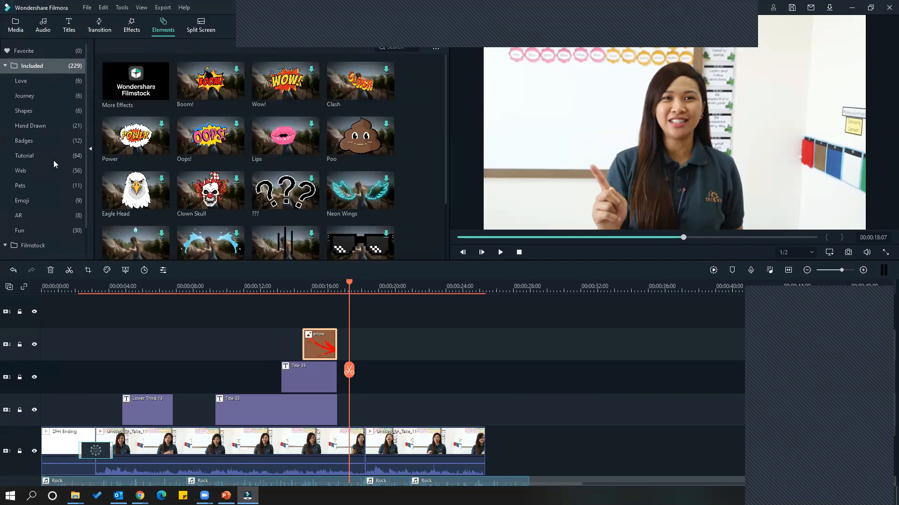
click(32, 83)
click(41, 97)
click(47, 115)
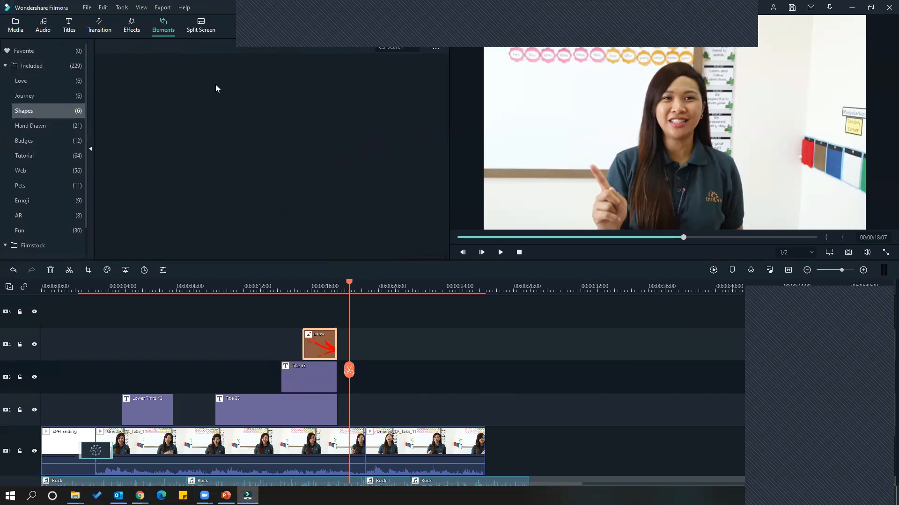
mouse_move(126, 138)
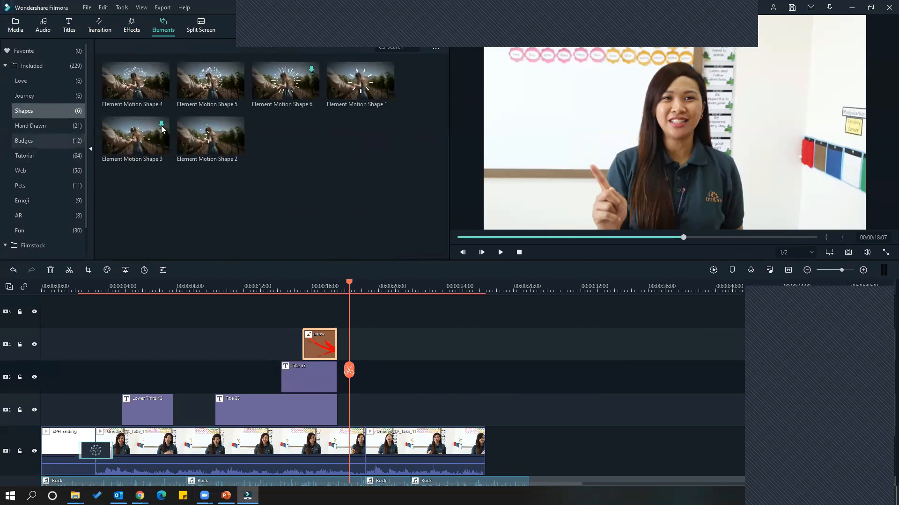
click(210, 90)
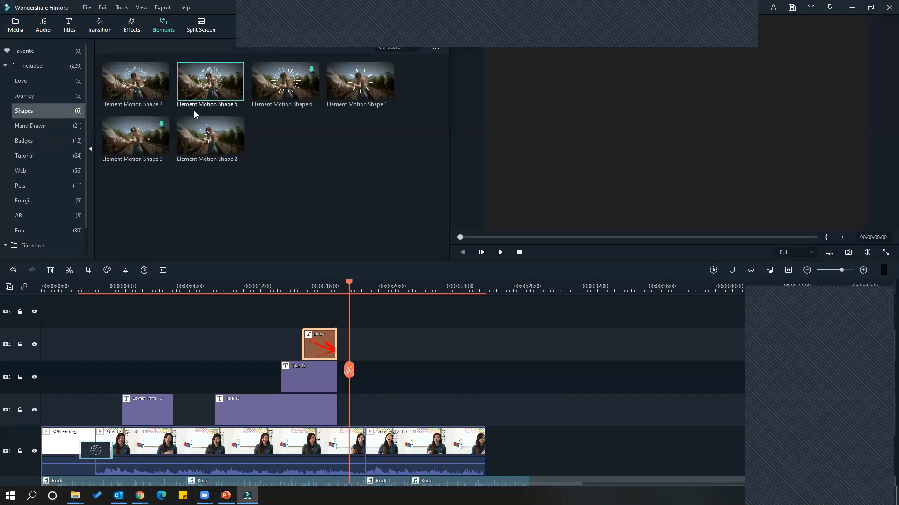
click(290, 88)
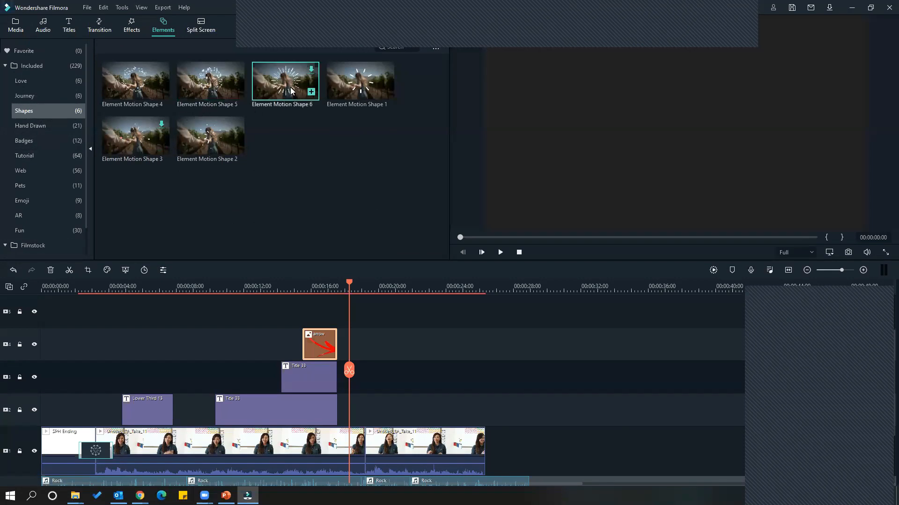
scroll(439, 341, up, 1)
mouse_move(287, 93)
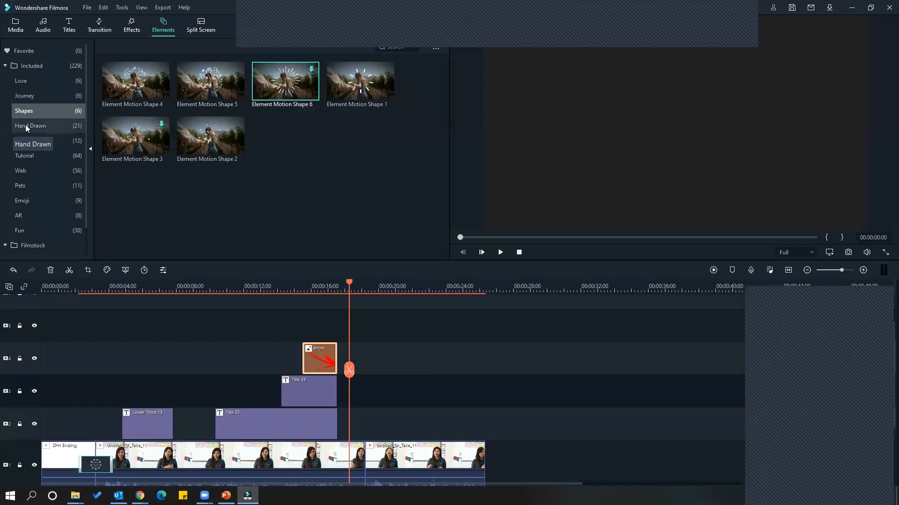
Browse the Tutorial, Love, Pets, Emoji and Badges element categories for suitable graphics
click(37, 158)
click(34, 83)
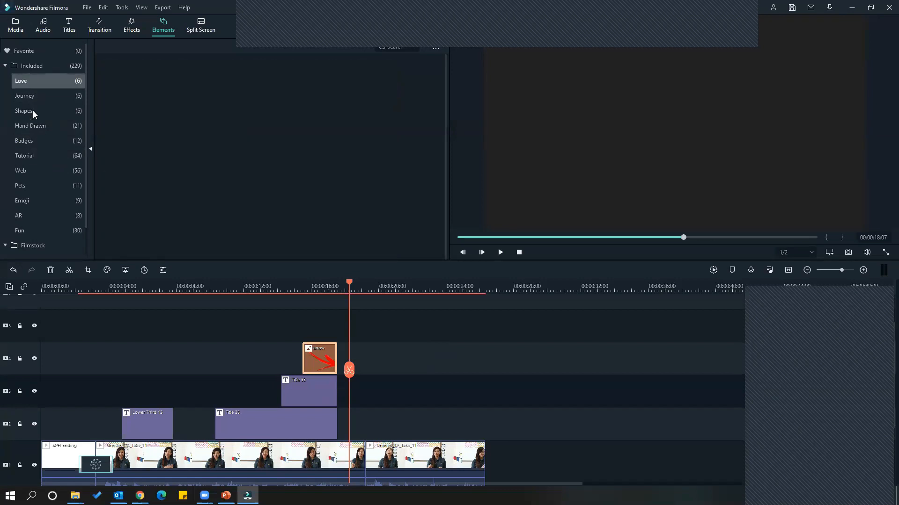
click(33, 112)
click(38, 82)
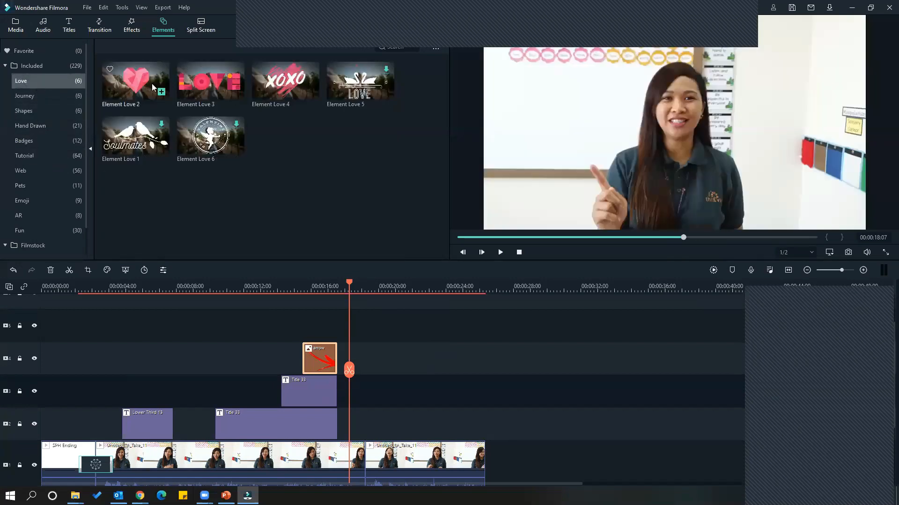
click(34, 184)
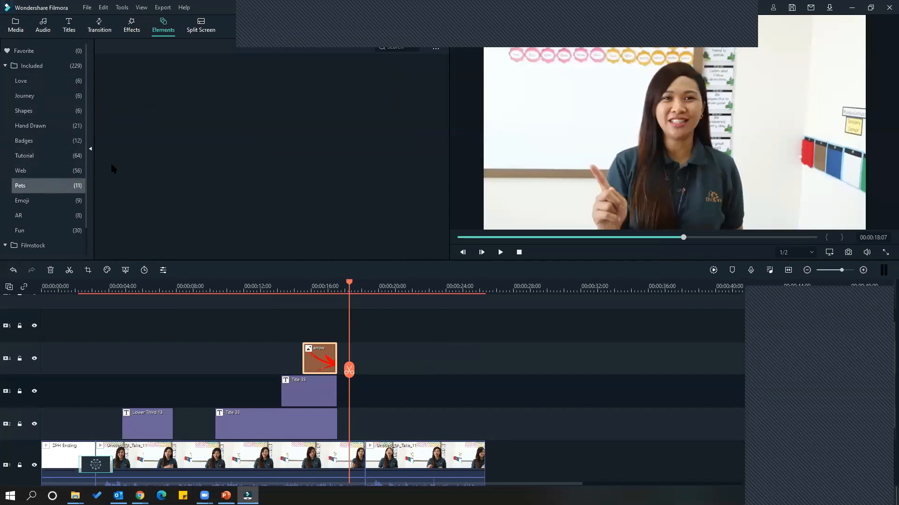
click(31, 199)
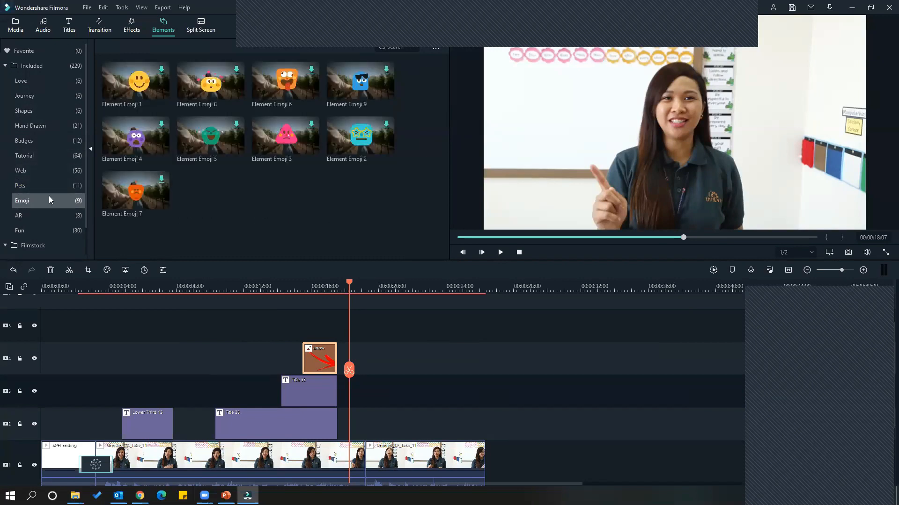
click(30, 140)
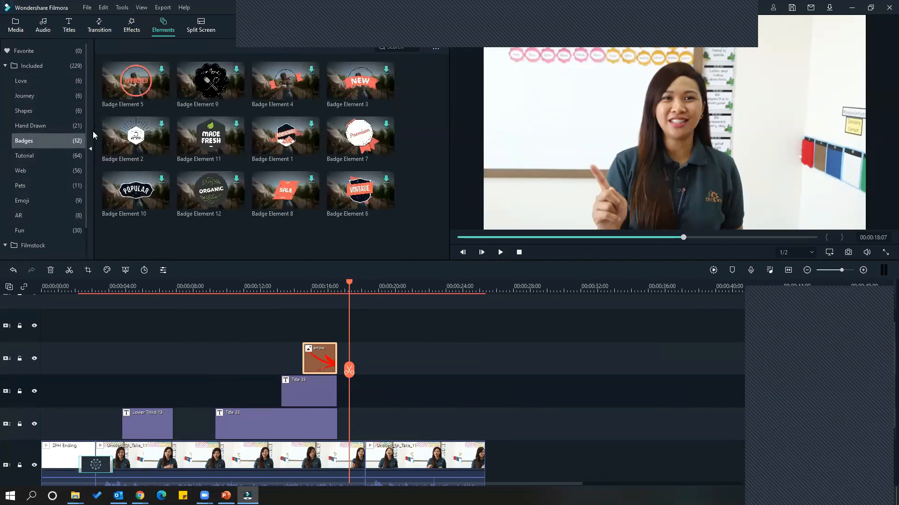
Add the hand-drawn crown, Element Handdrawn 10, on the track above the arrow, from 00:00:12:15 to the arrow clip's end
click(32, 111)
click(35, 124)
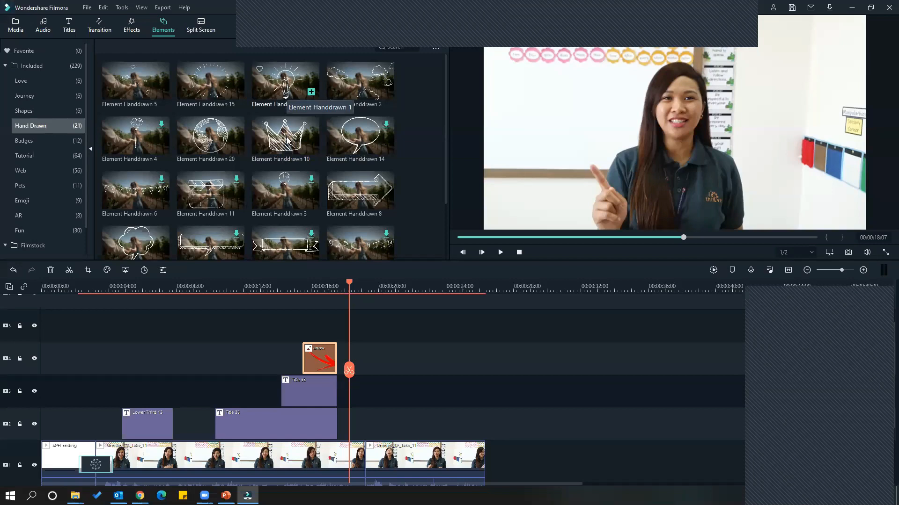
drag(286, 139, 256, 321)
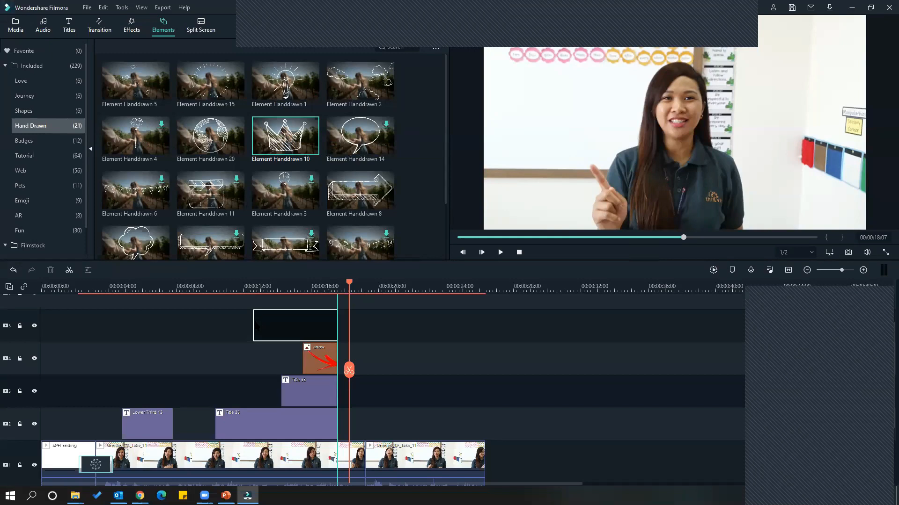
double_click(283, 326)
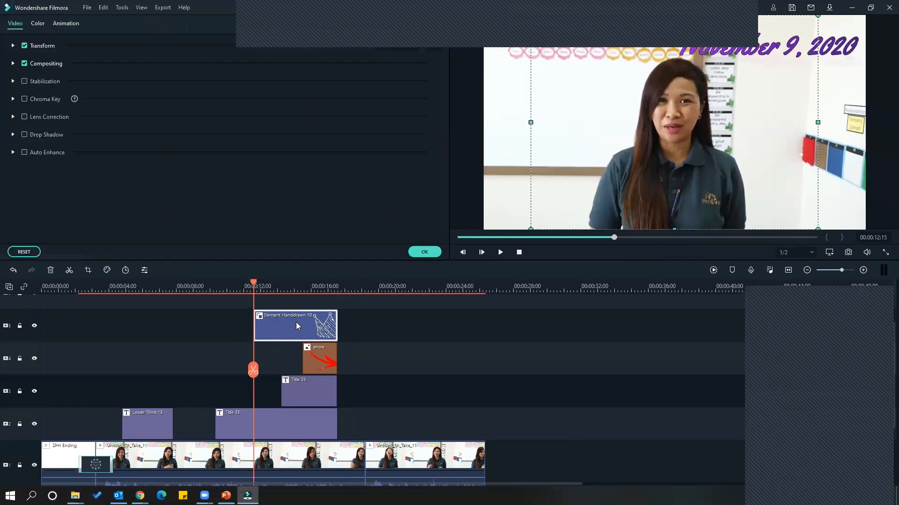
Shrink the crown element, tilt it and place it on top of the teacher's head, checking it in playback from 00:00:15:04
click(266, 286)
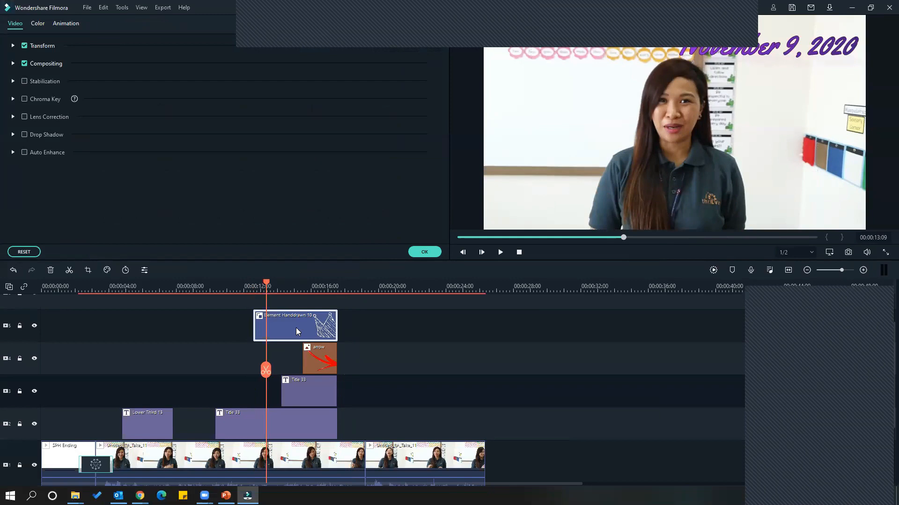
drag(817, 16, 567, 194)
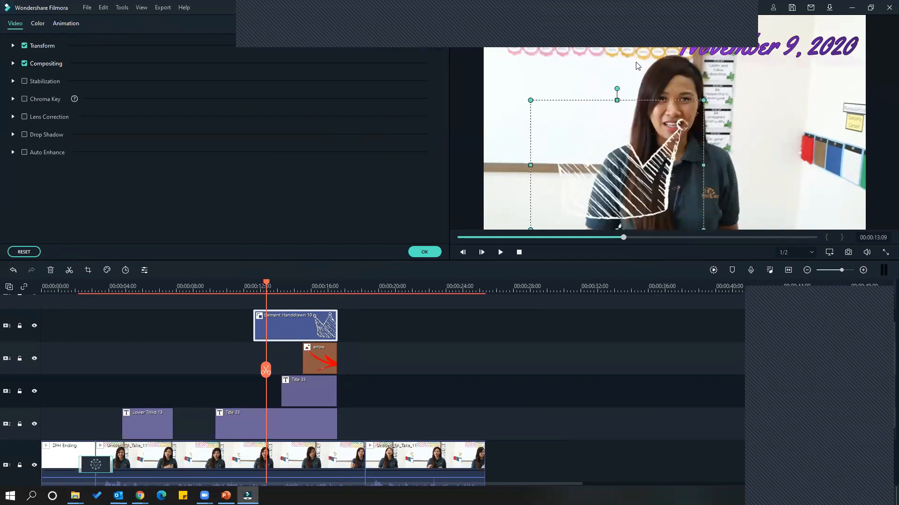
drag(623, 43, 657, 59)
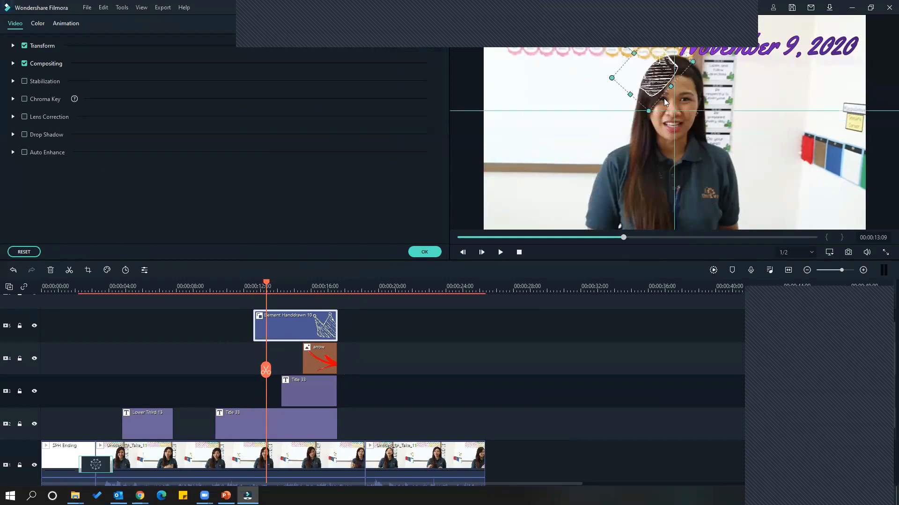
drag(652, 101, 654, 88)
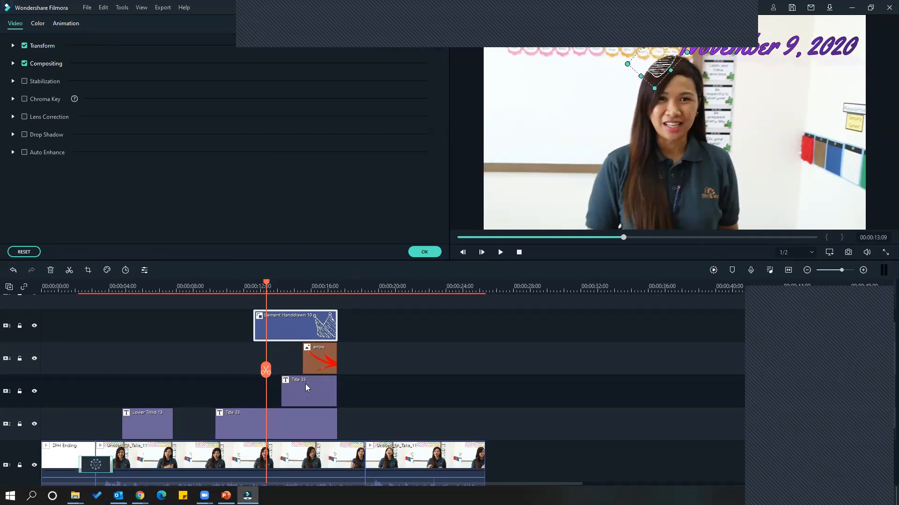
scroll(307, 381, up, 1)
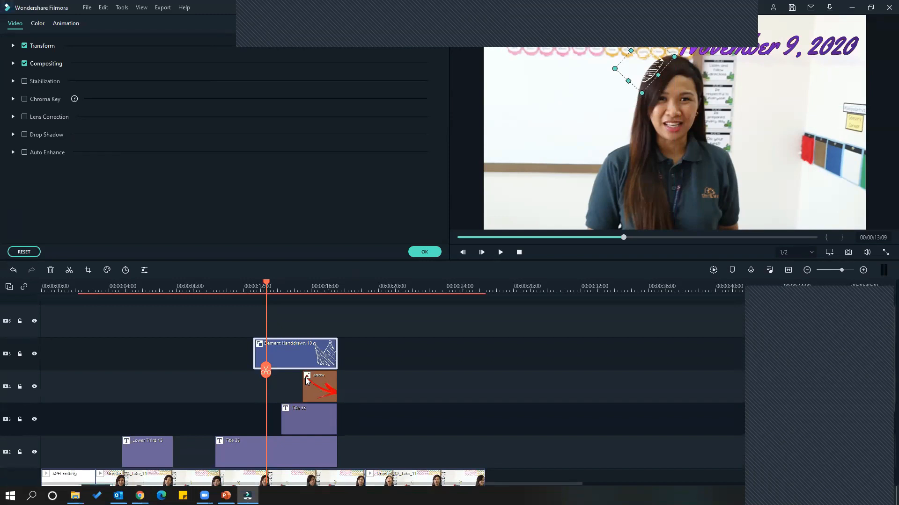
click(296, 289)
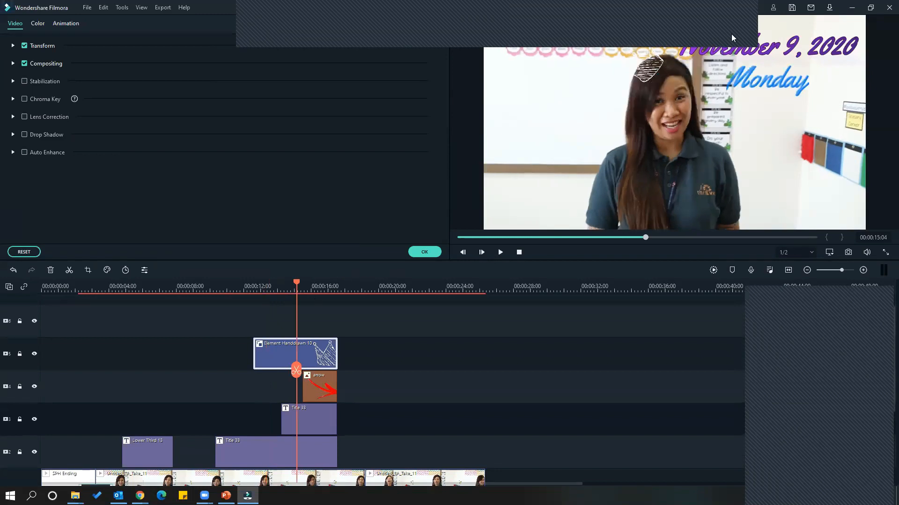
key(space)
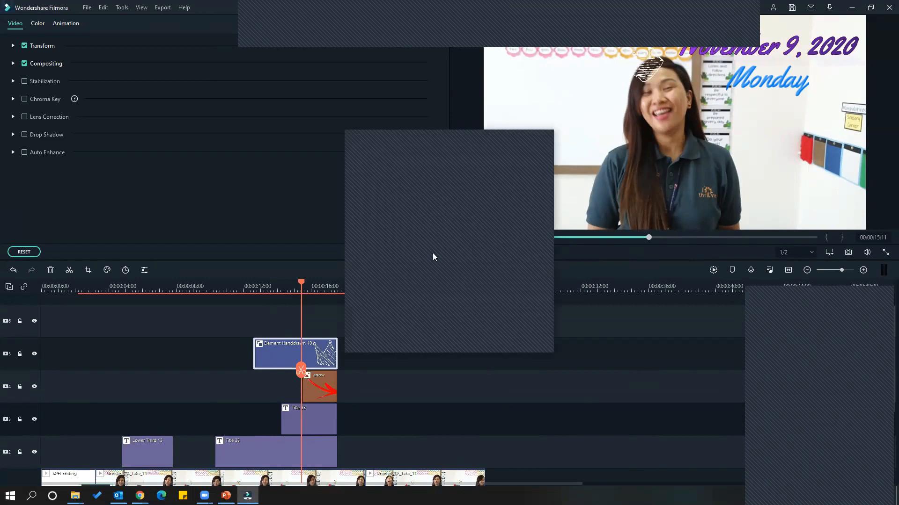
click(536, 253)
click(682, 155)
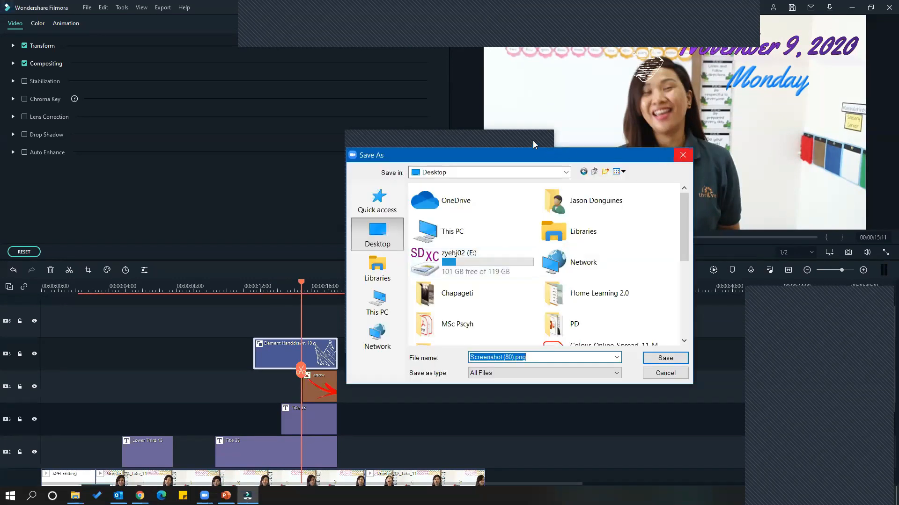
click(542, 139)
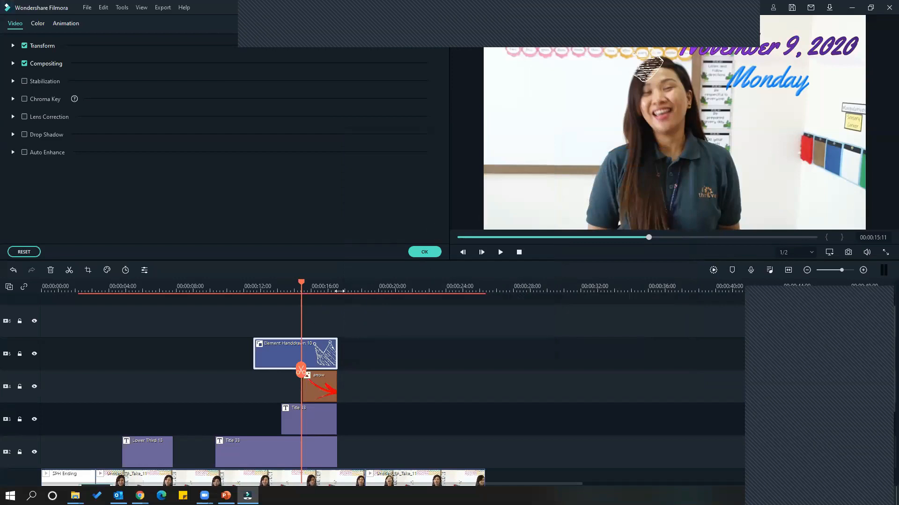
Play on to 00:00:25:04 and add the SPH PV Online Book Week Ending Video there on the empty track above the crown
click(500, 252)
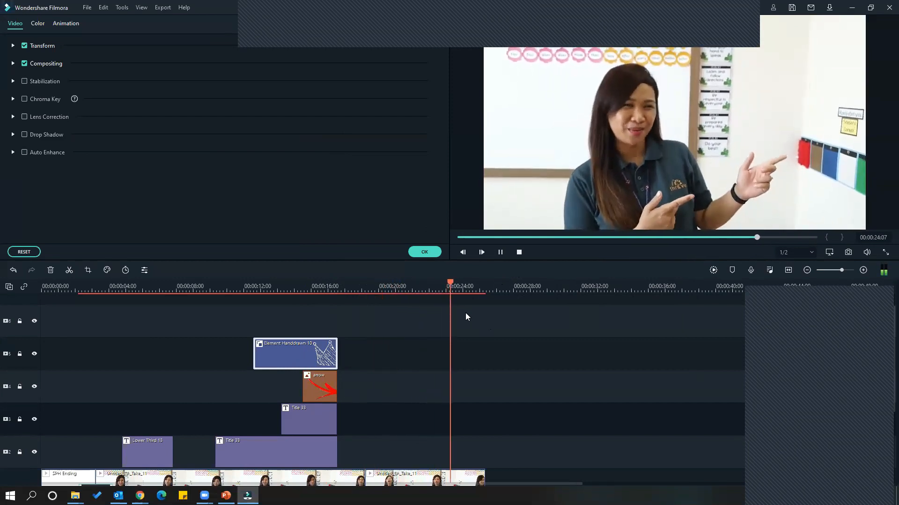
key(space)
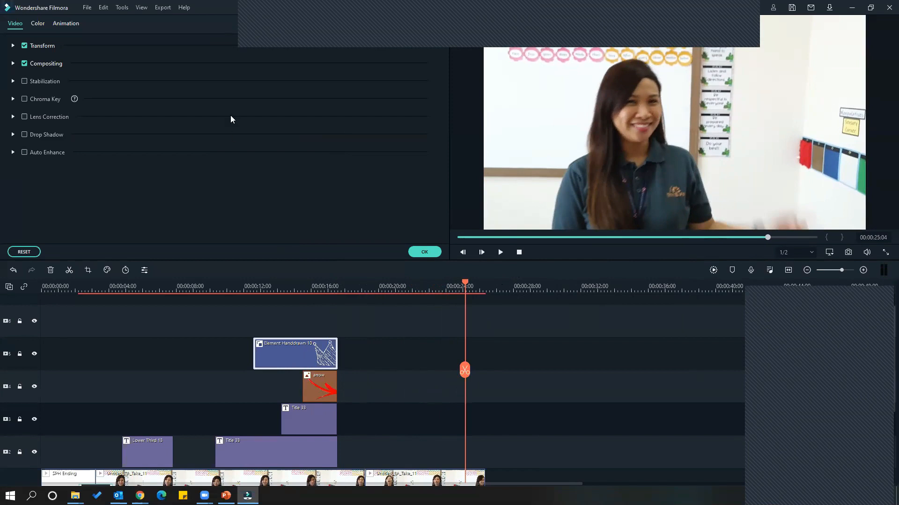
click(424, 252)
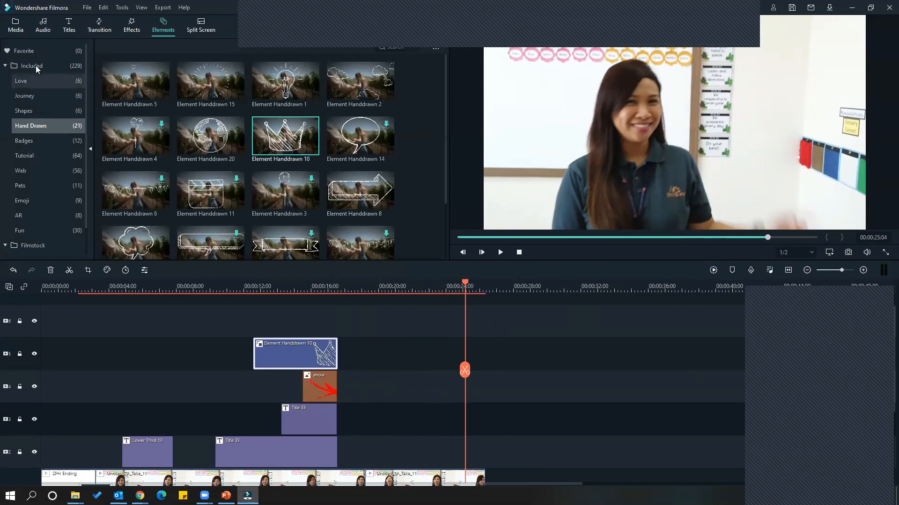
click(16, 26)
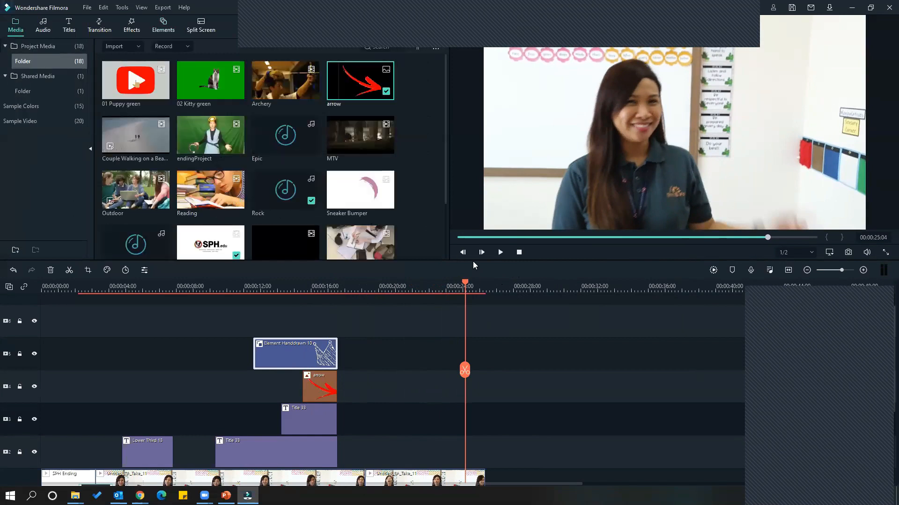
scroll(414, 177, down, 2)
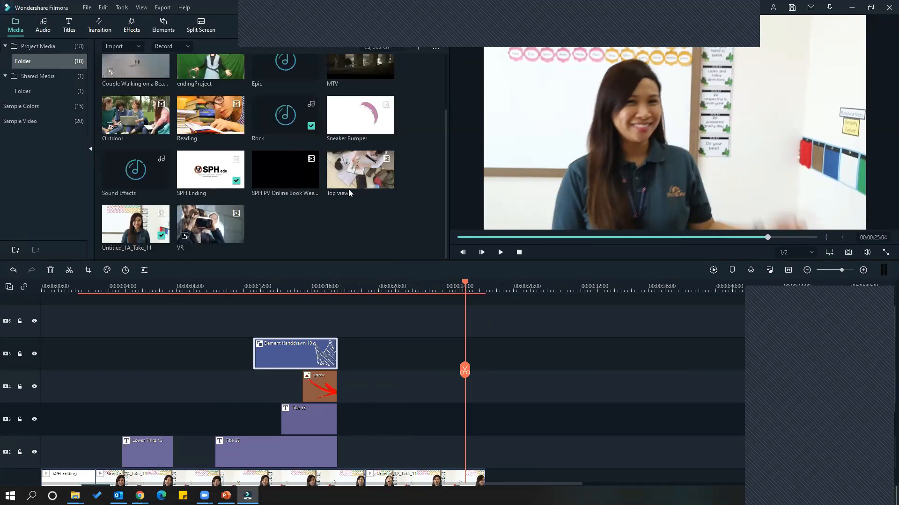
click(278, 172)
drag(278, 169, 466, 324)
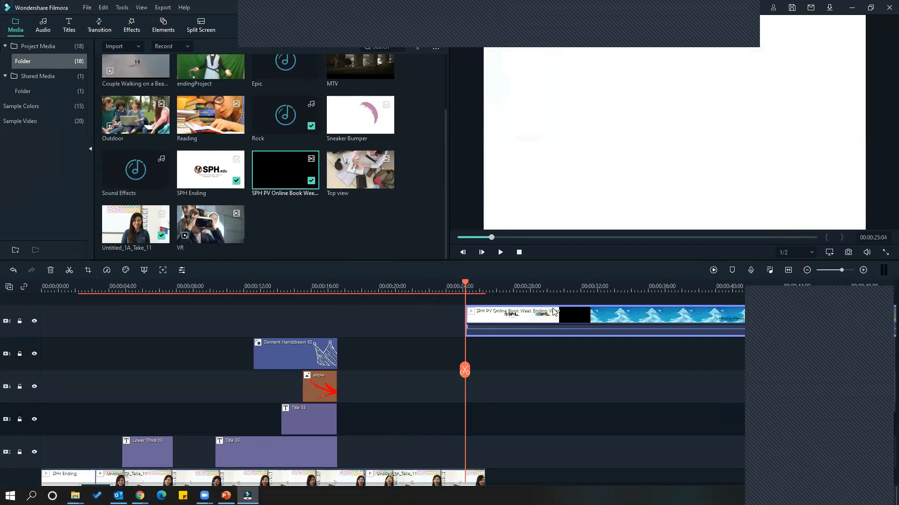
Shrink the ending video in the preview to a small inset and place it beside the teacher, at the frame's right edge
click(595, 163)
drag(485, 227, 729, 93)
drag(769, 67, 773, 108)
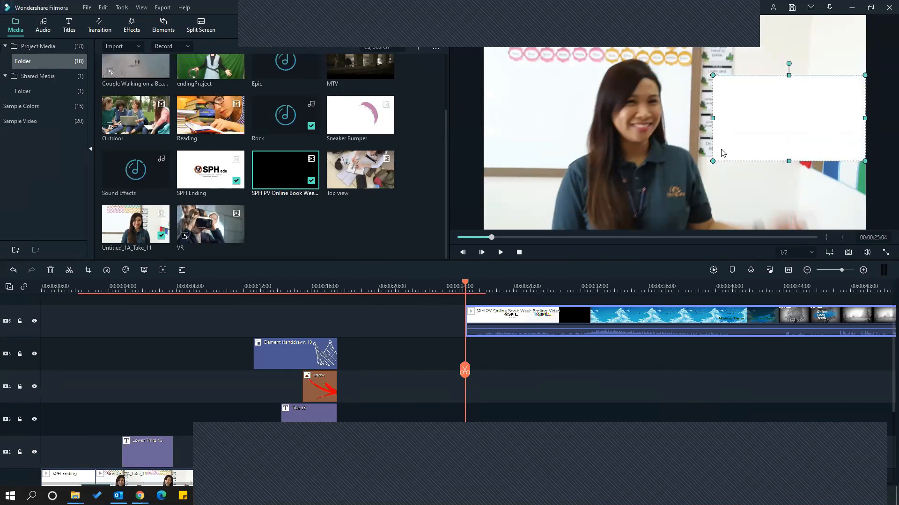
Shift the ending video clip earlier so it starts just before 00:00:24:00, and check it in playback from 00:00:22:01
scroll(582, 357, down, 3)
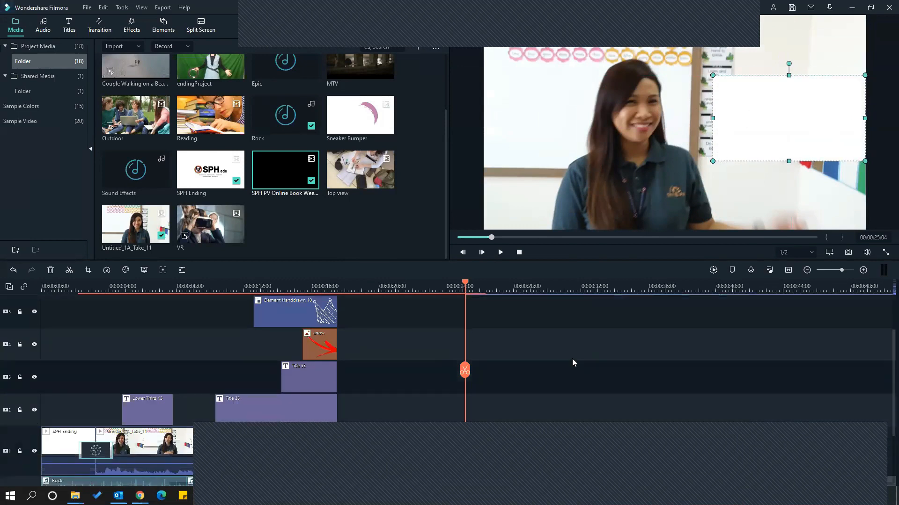
scroll(450, 305, up, 2)
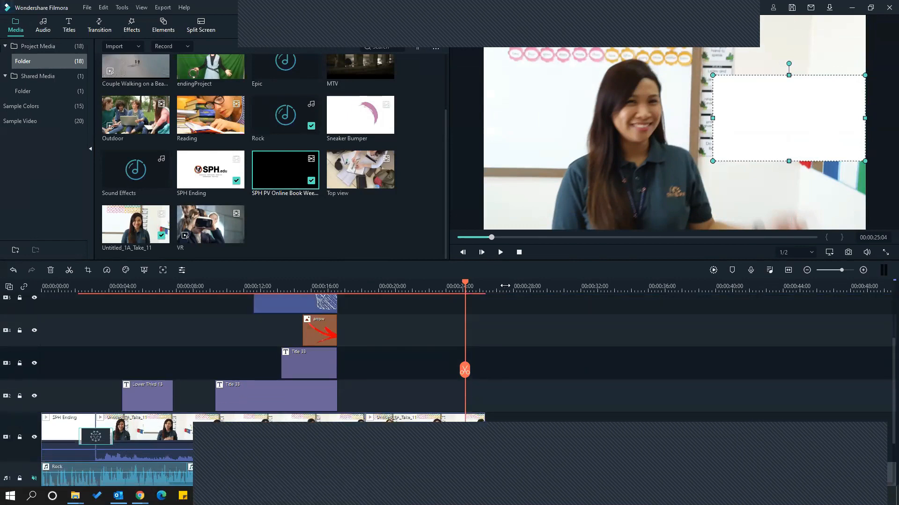
key(space)
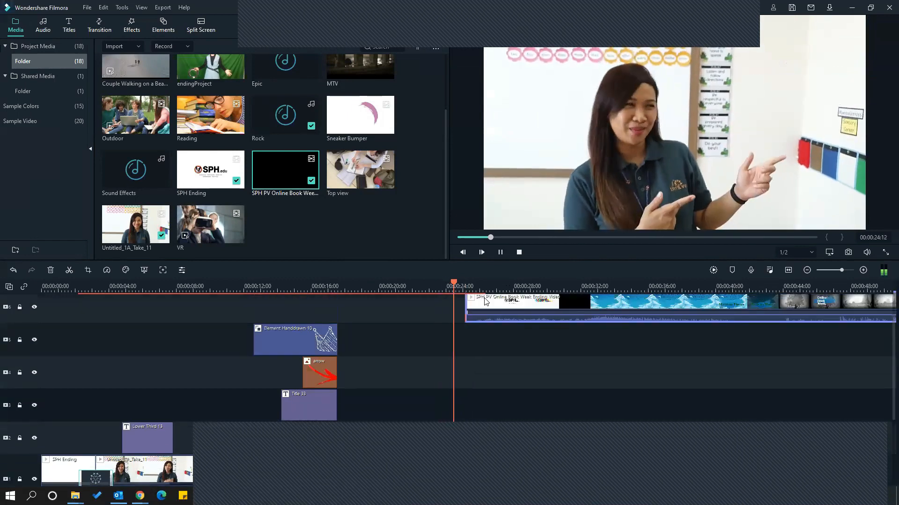
key(space)
scroll(506, 336, up, 1)
mouse_move(501, 330)
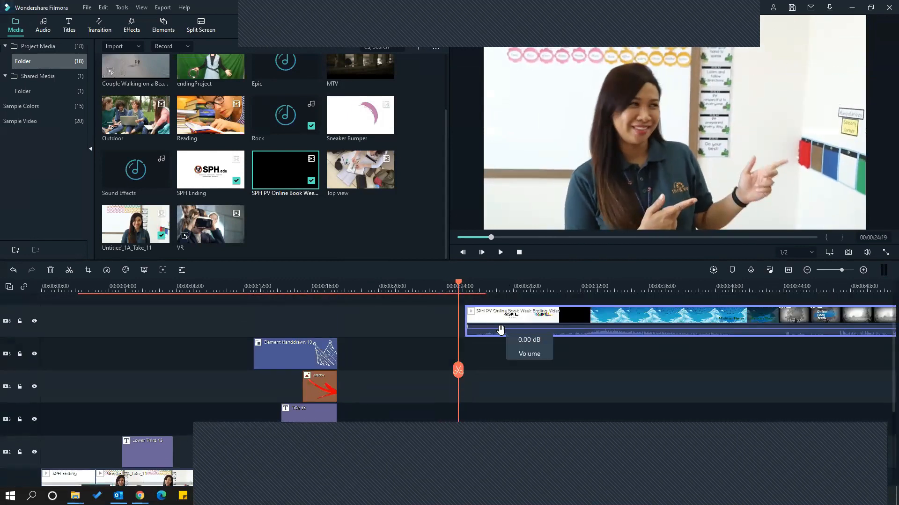
drag(488, 319, 465, 318)
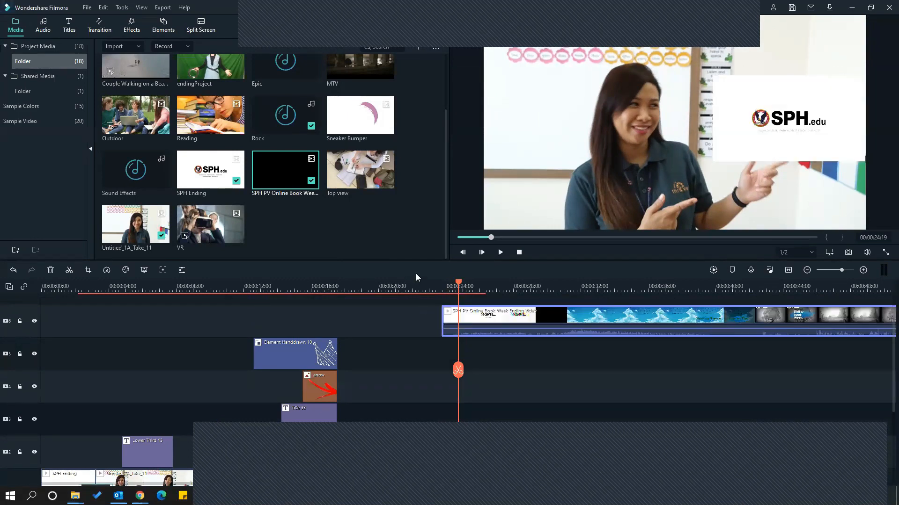
click(412, 286)
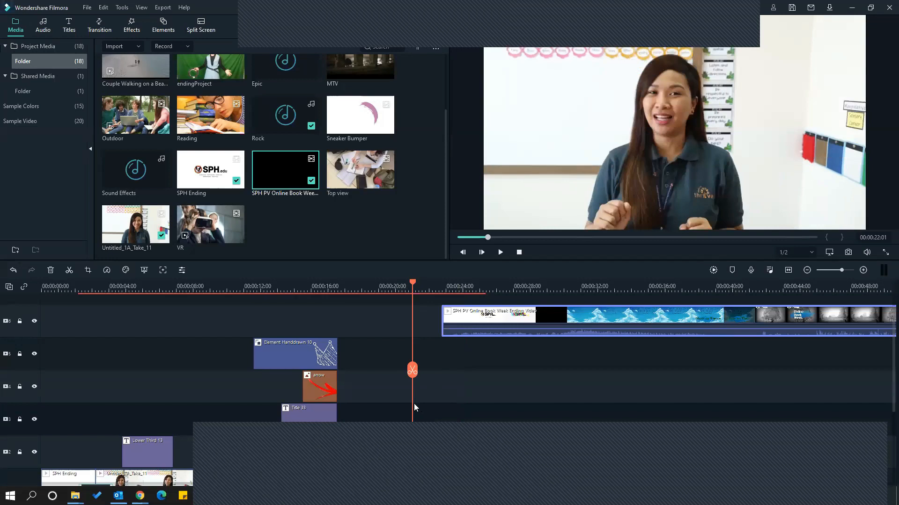
key(space)
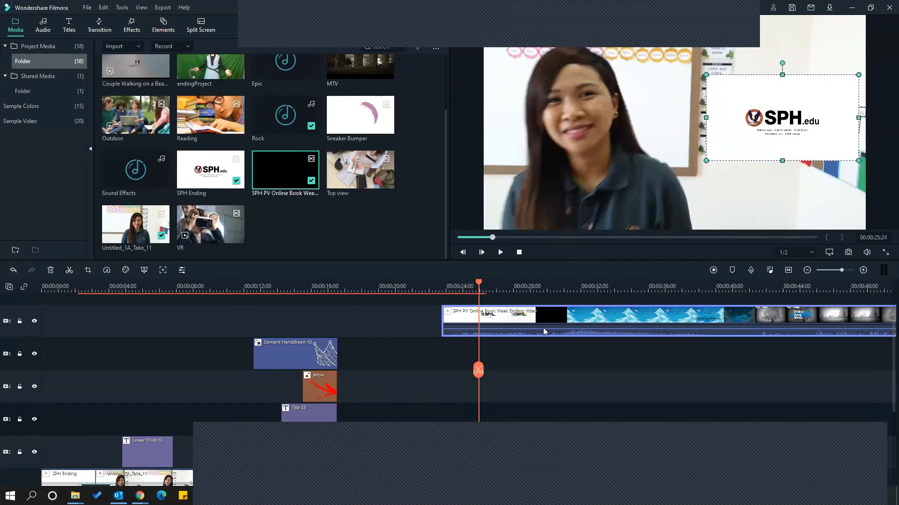
Preview the Rock audio and the endingProject green-screen video from the project media
scroll(532, 323, down, 3)
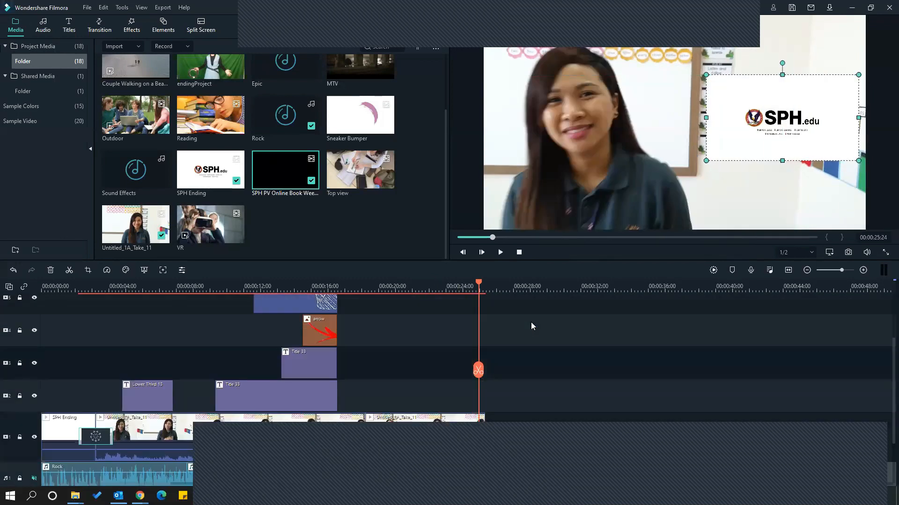
scroll(531, 322, up, 2)
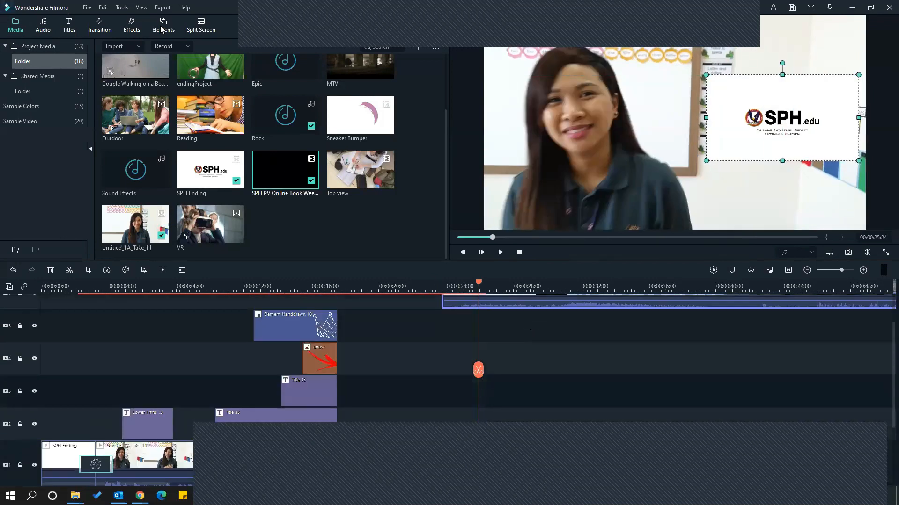
scroll(470, 344, up, 2)
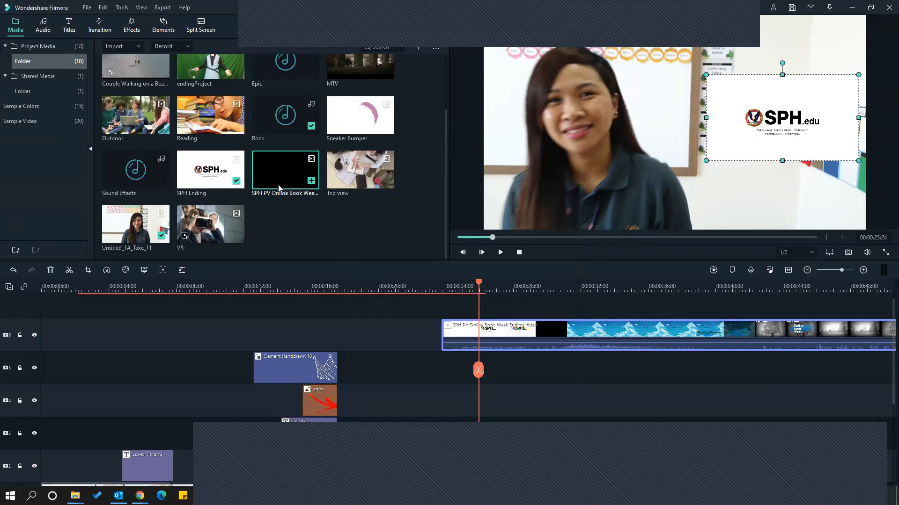
scroll(278, 188, up, 2)
double_click(279, 189)
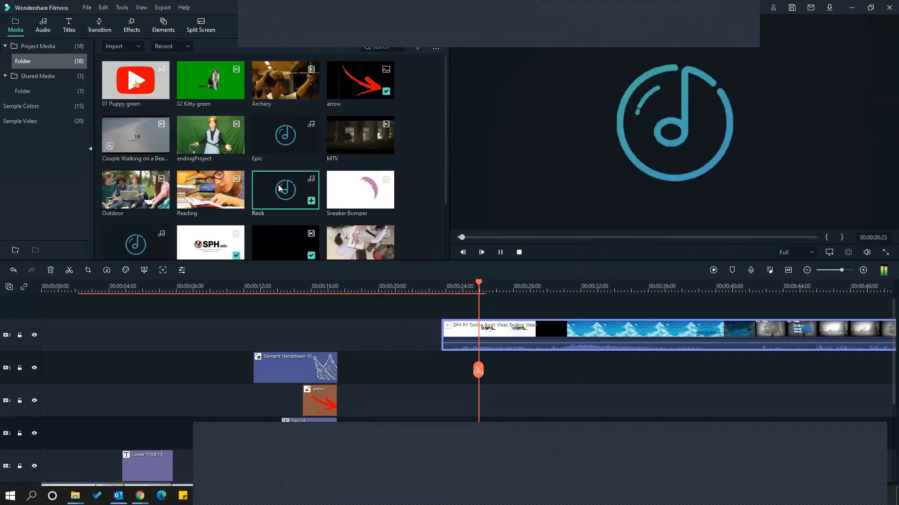
scroll(298, 169, down, 3)
scroll(297, 169, up, 3)
click(214, 136)
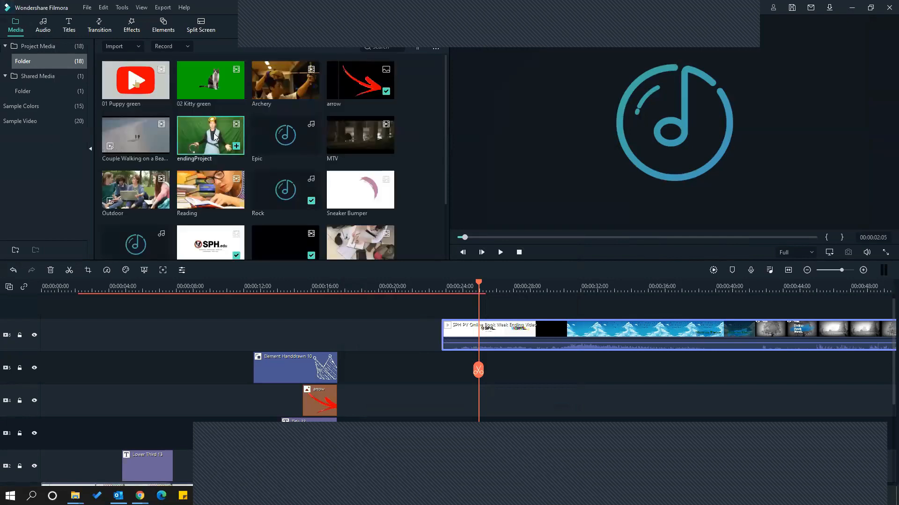
double_click(215, 135)
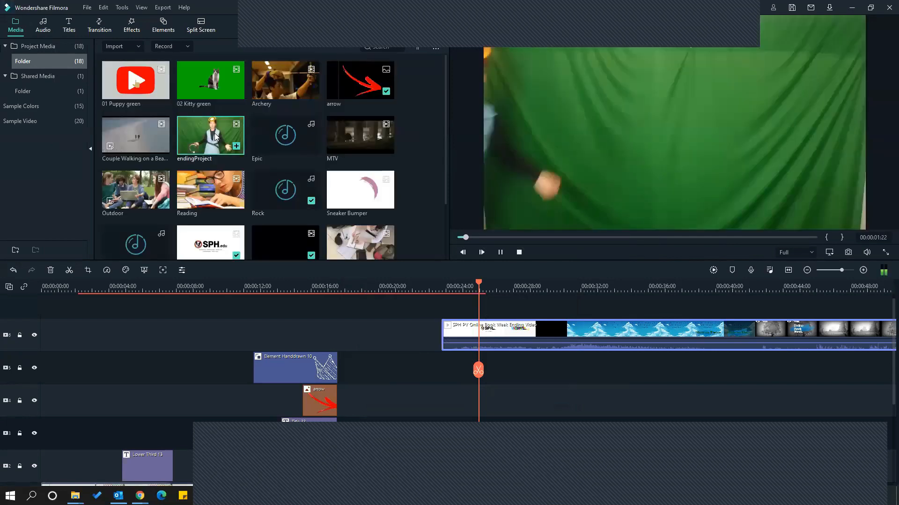
key(space)
Open the ending video clip's editing settings and play from 00:00:23:02 to 00:00:24:21, where the teacher points at the inset
scroll(354, 274, down, 3)
scroll(444, 319, up, 1)
click(469, 304)
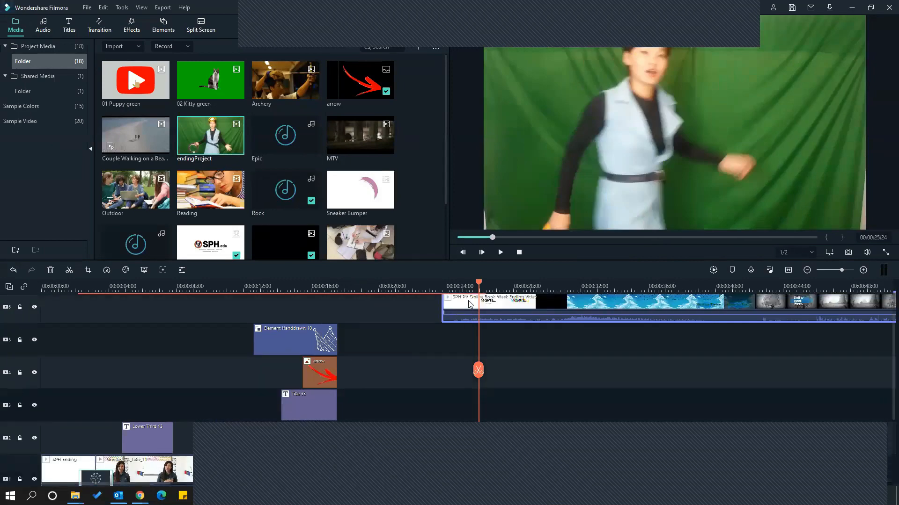
click(430, 283)
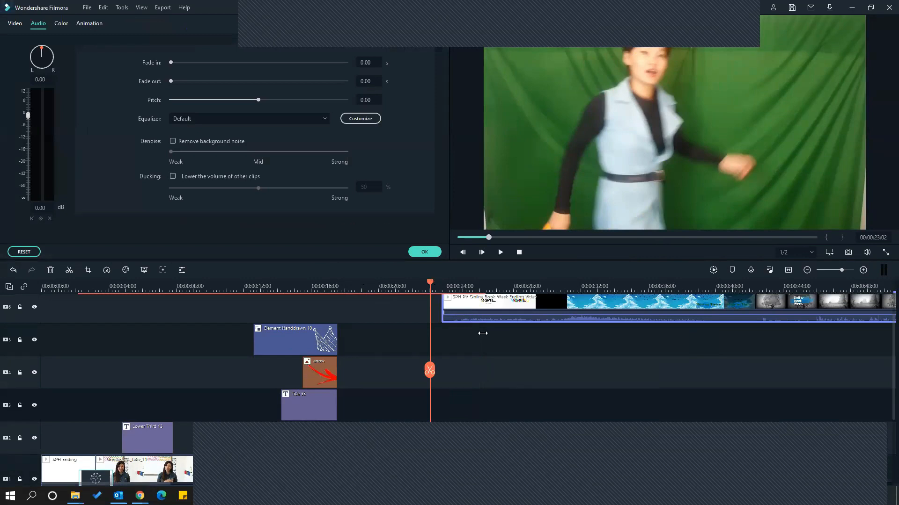
key(space)
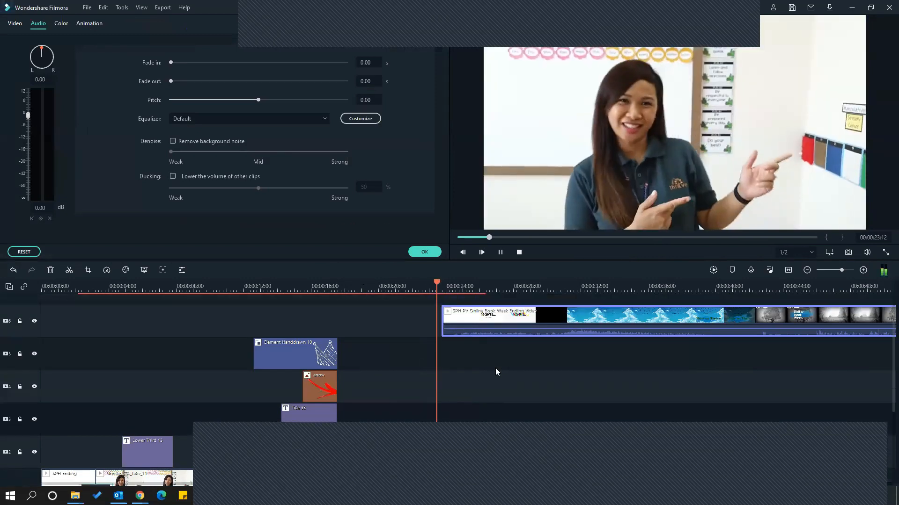
key(space)
Add a custom animation keyframe at 00:00:24:21 that enlarges the ending video to fill the frame, scale 250.27% at position X -230.6, Y -8.7
click(738, 118)
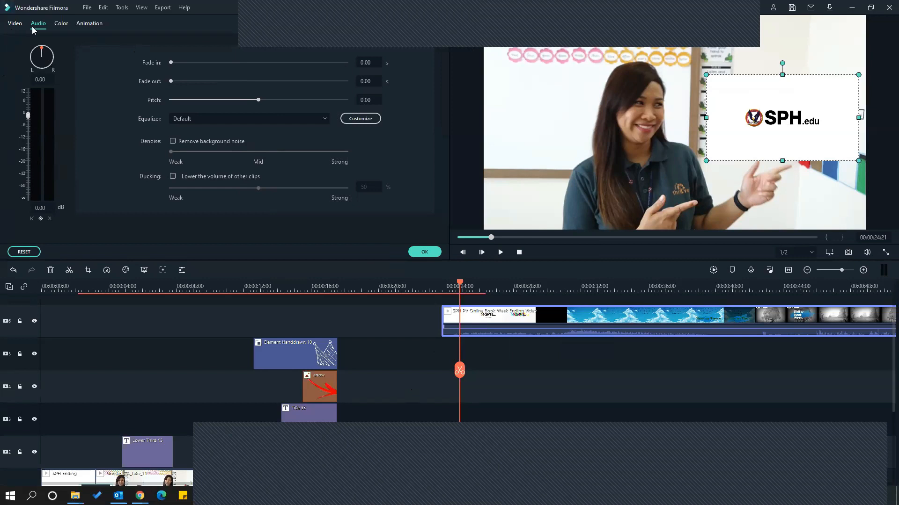
click(88, 23)
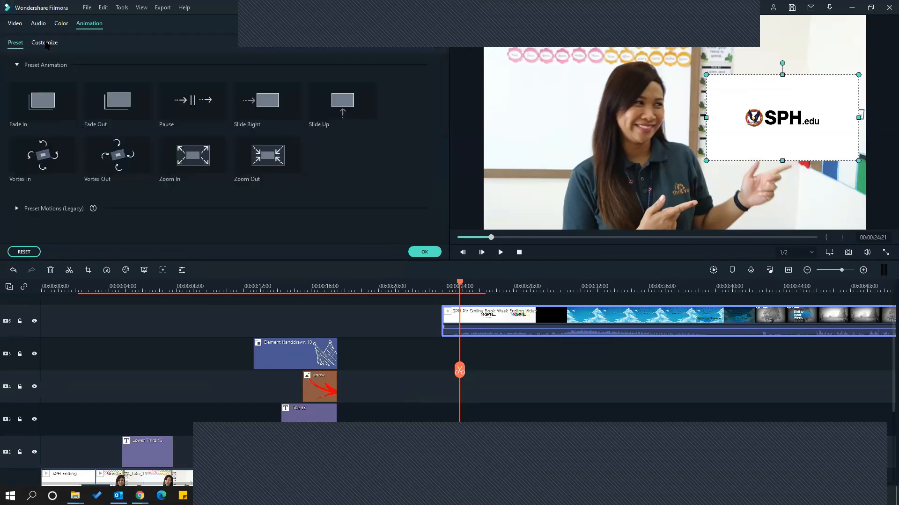
click(48, 43)
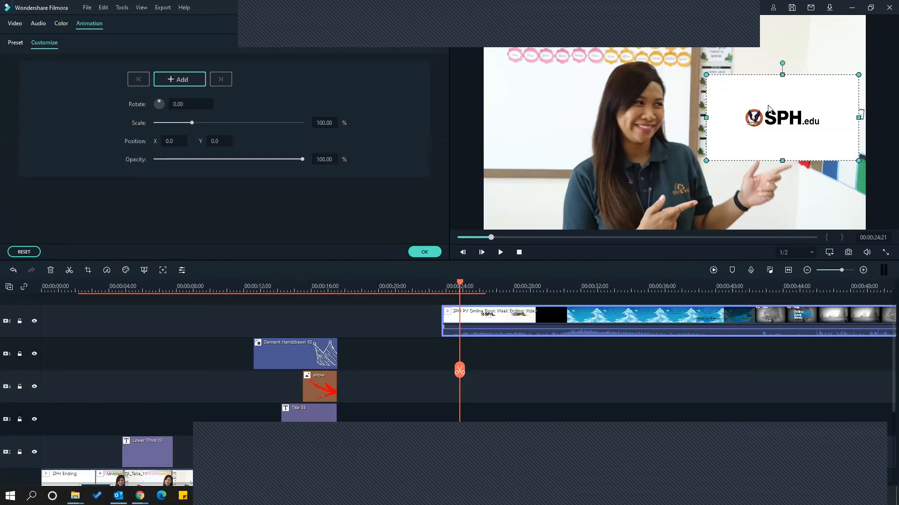
drag(775, 102, 778, 36)
drag(713, 100, 554, 226)
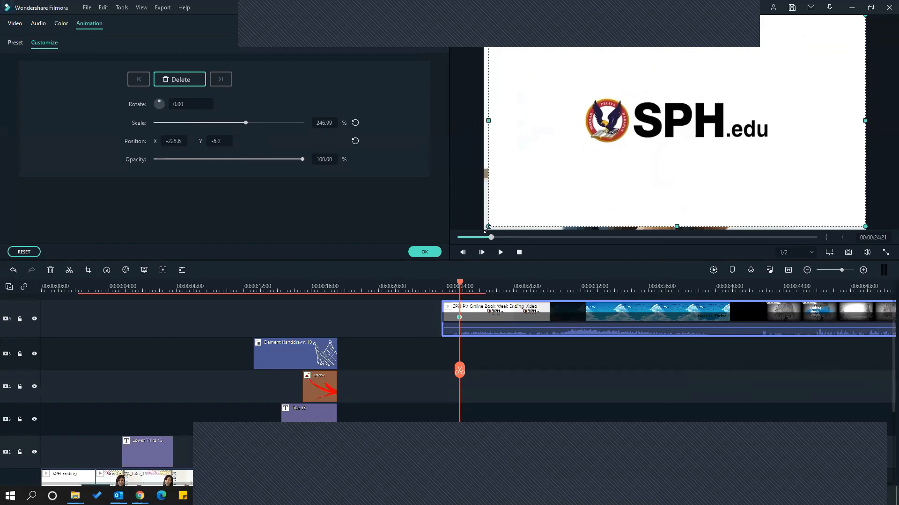
drag(486, 229, 483, 229)
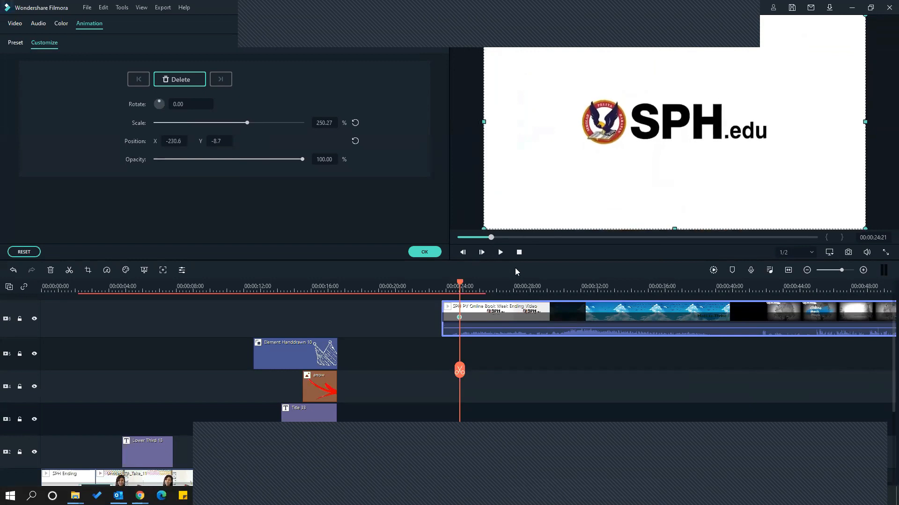
Play from 00:00:21:18 through 00:00:25:13 to check how the ending video appears with its animation
click(407, 286)
scroll(473, 333, down, 1)
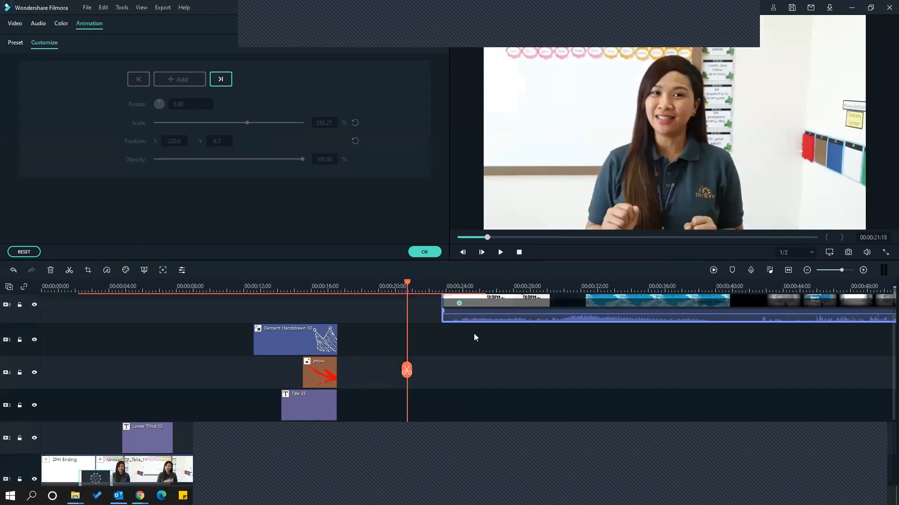
scroll(474, 334, down, 2)
scroll(473, 328, down, 1)
scroll(479, 310, up, 1)
key(space)
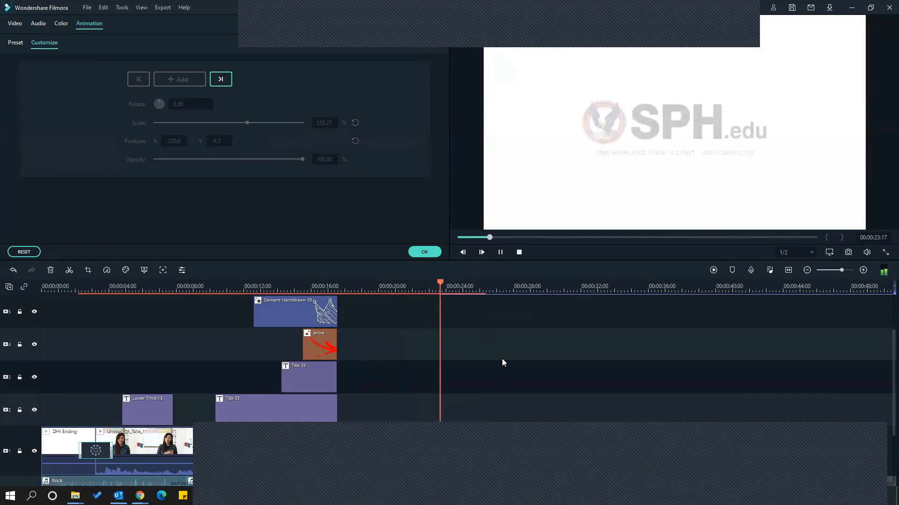
key(space)
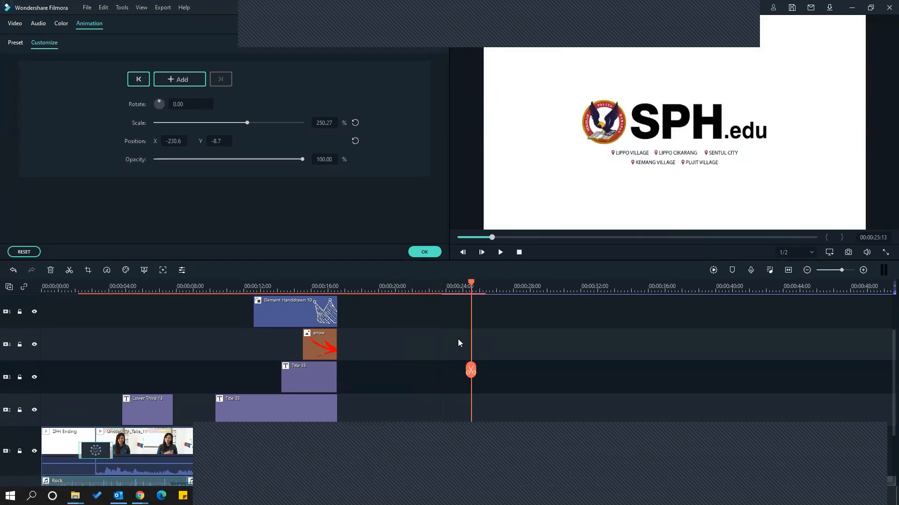
Key the ending video at inset size at 00:00:24:06 and enlarge it at 00:00:24:21 to 250.64%, position X -231.7, Y -10.1
scroll(458, 341, up, 3)
click(458, 340)
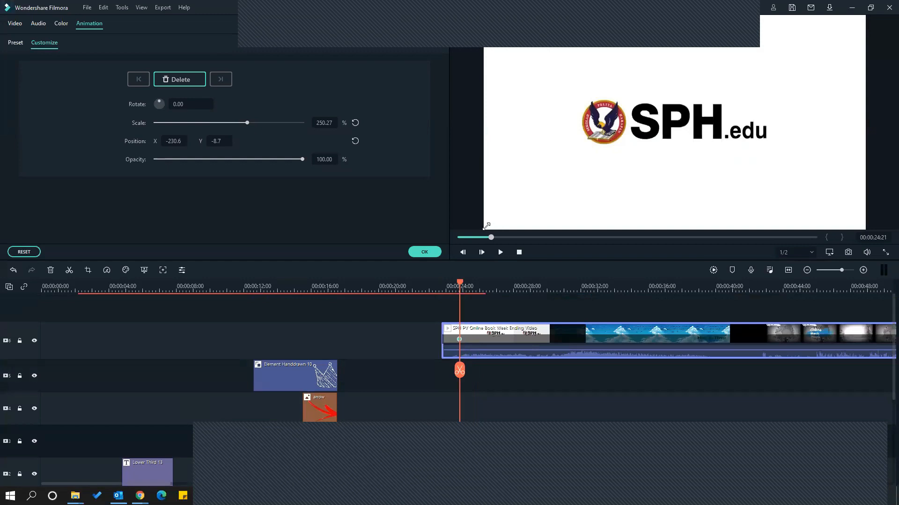
click(749, 115)
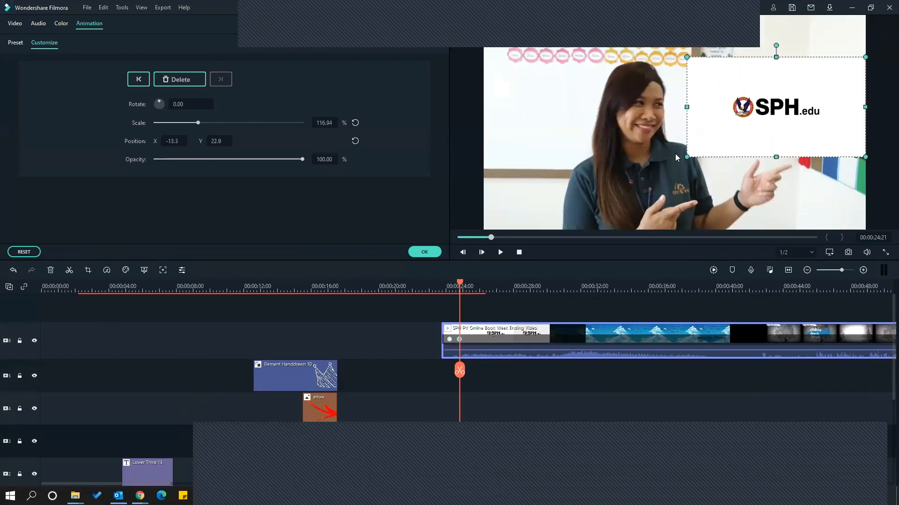
drag(686, 157, 509, 216)
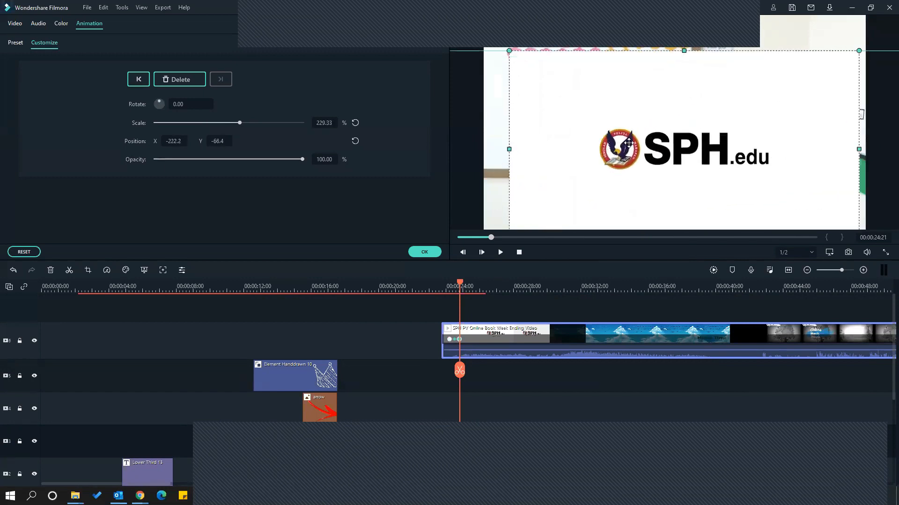
drag(613, 130, 629, 104)
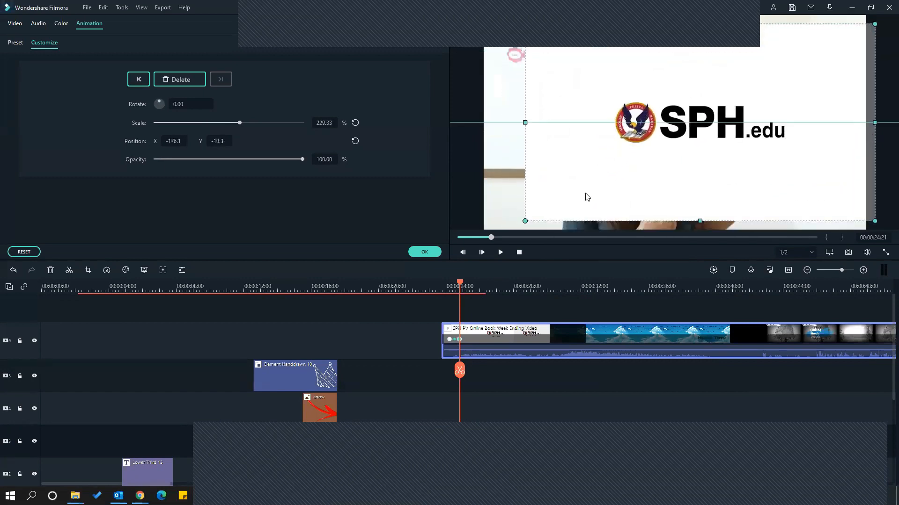
drag(682, 145, 672, 136)
drag(516, 212, 490, 230)
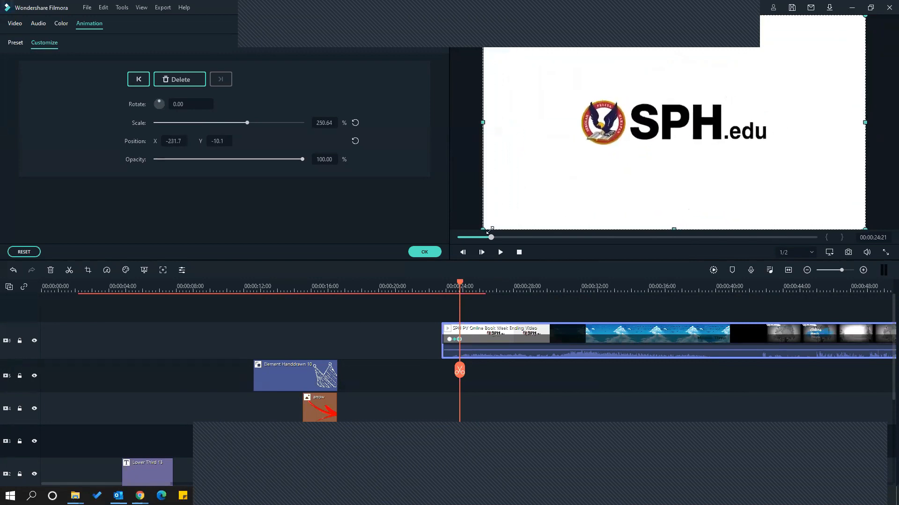
Move the ending video's first animation keyframe earlier, to 00:00:24:00, so the enlargement runs longer
click(449, 340)
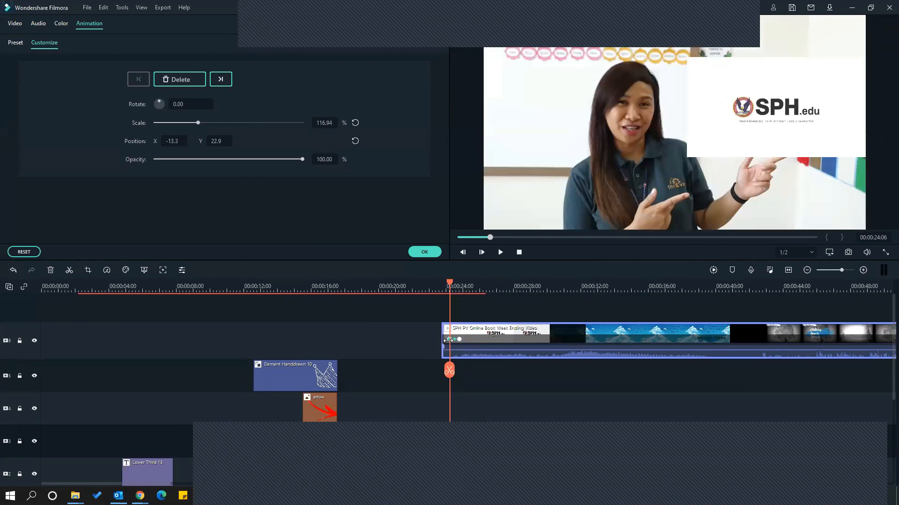
click(459, 340)
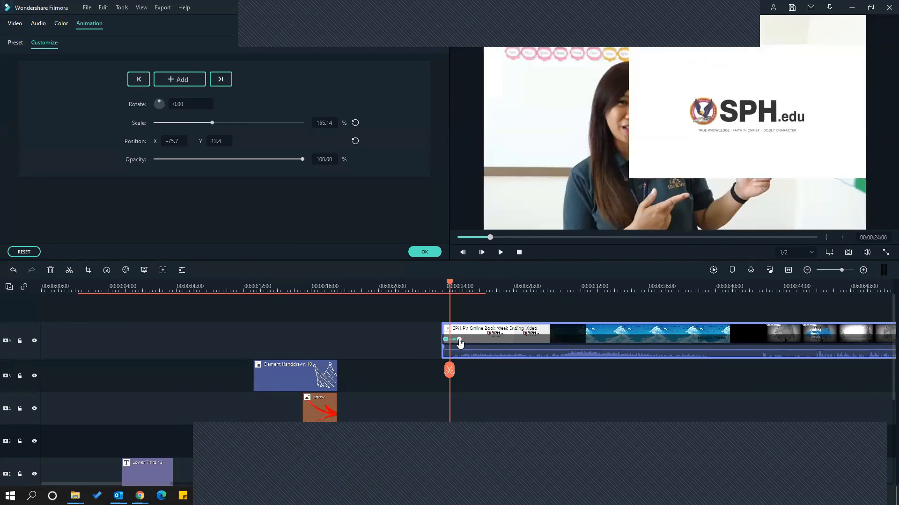
click(459, 340)
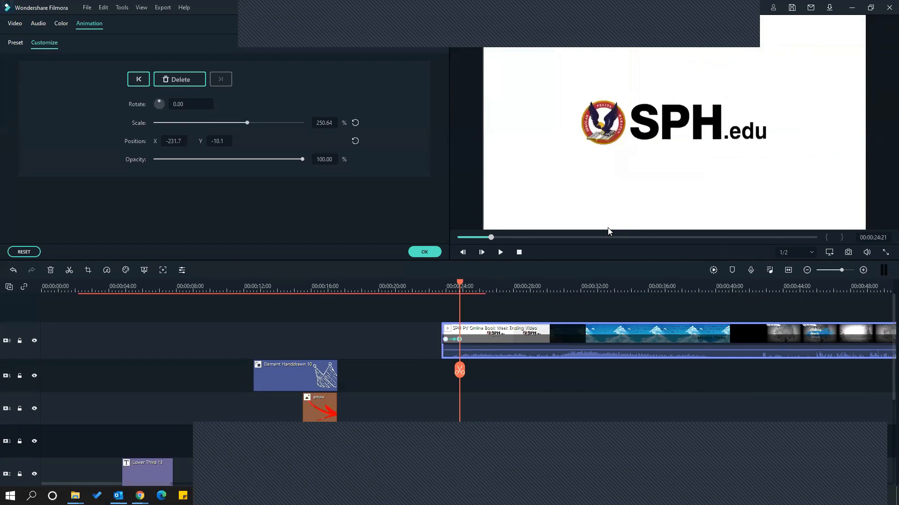
click(446, 340)
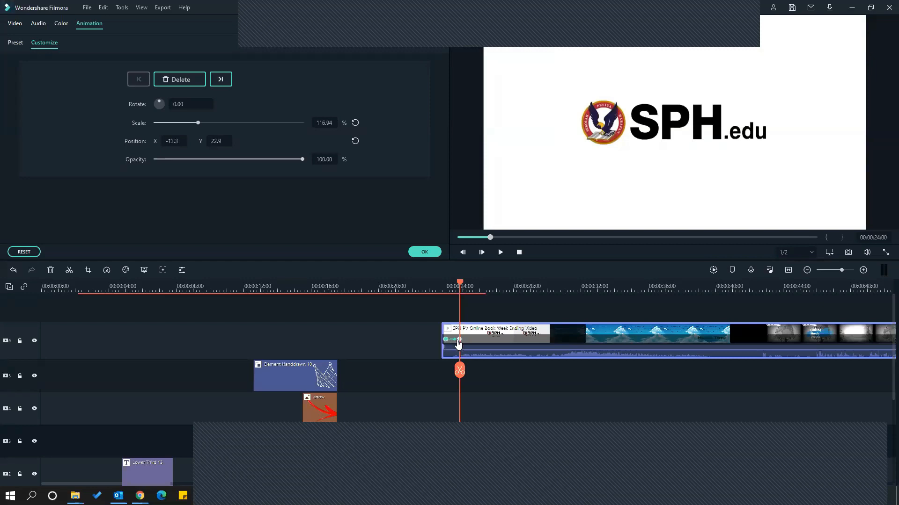
click(459, 340)
Play from 00:00:22:20 through 00:00:28:09 to check how the ending video grows from the inset to full frame
click(425, 293)
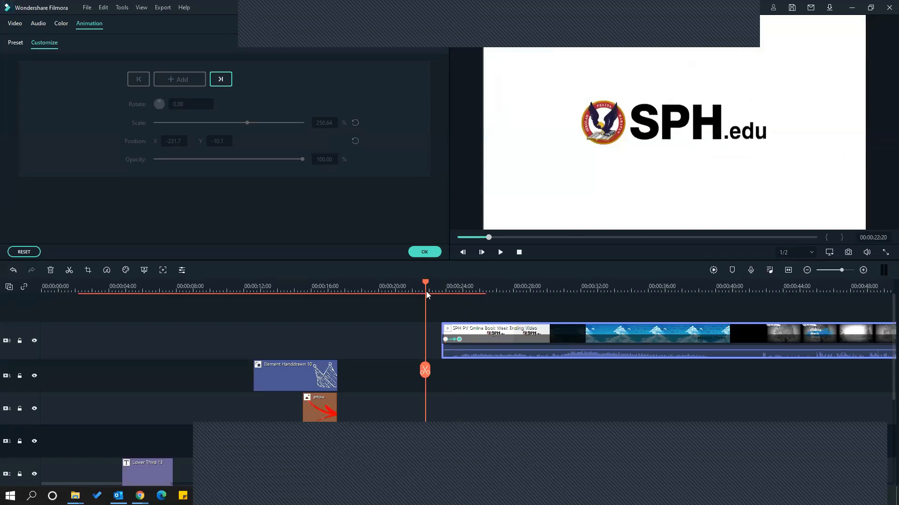
key(space)
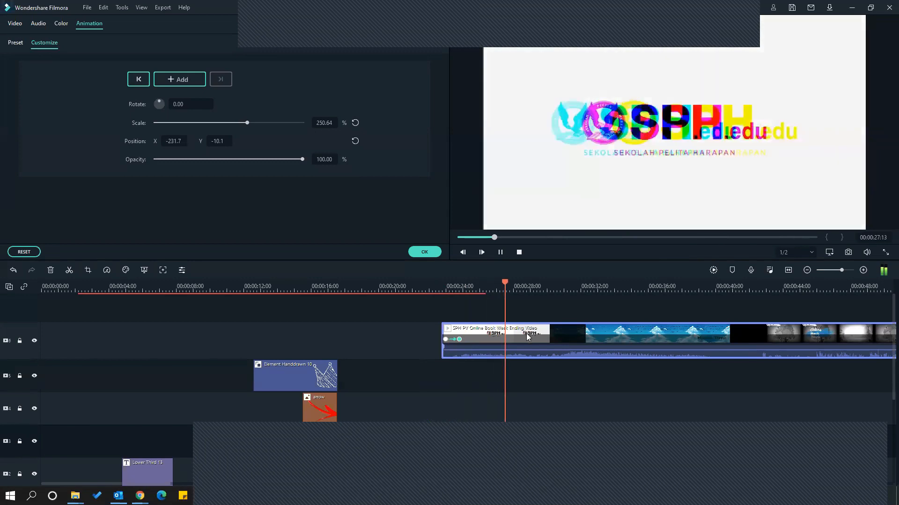
key(space)
scroll(540, 393, down, 2)
scroll(538, 393, up, 2)
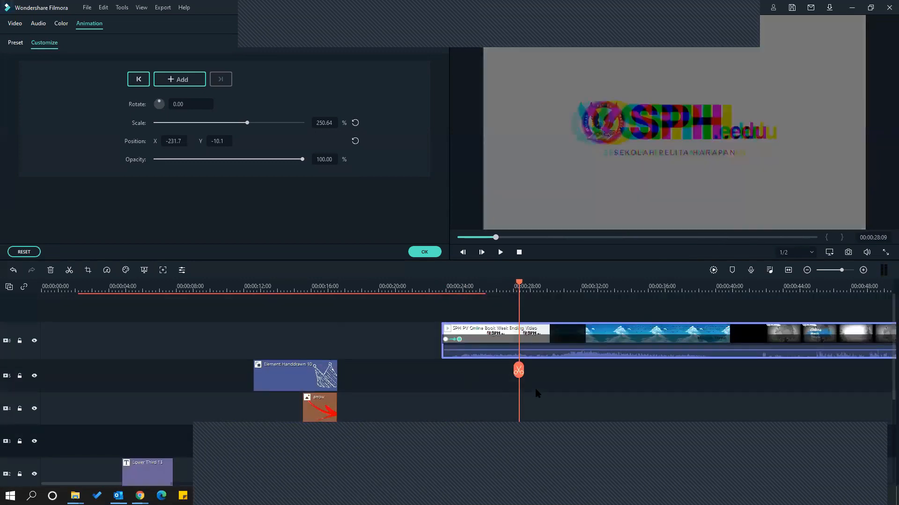
click(735, 38)
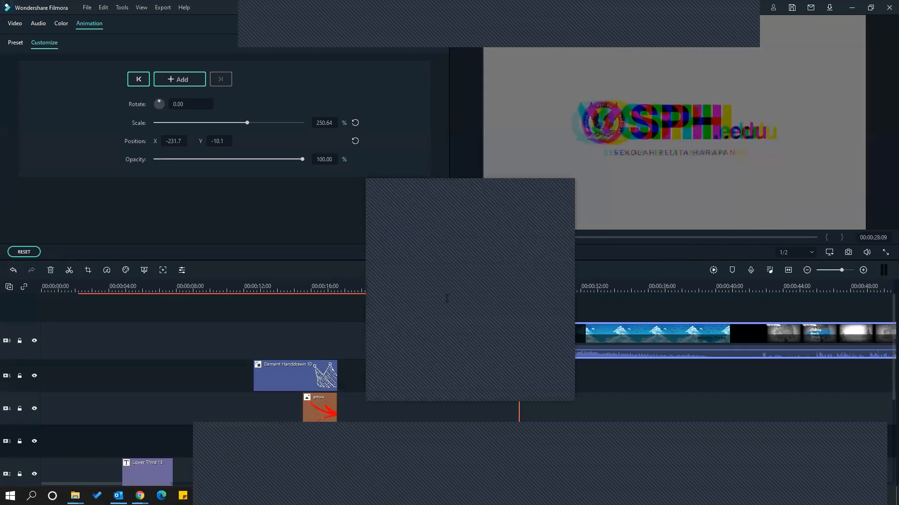
click(566, 186)
scroll(489, 365, down, 2)
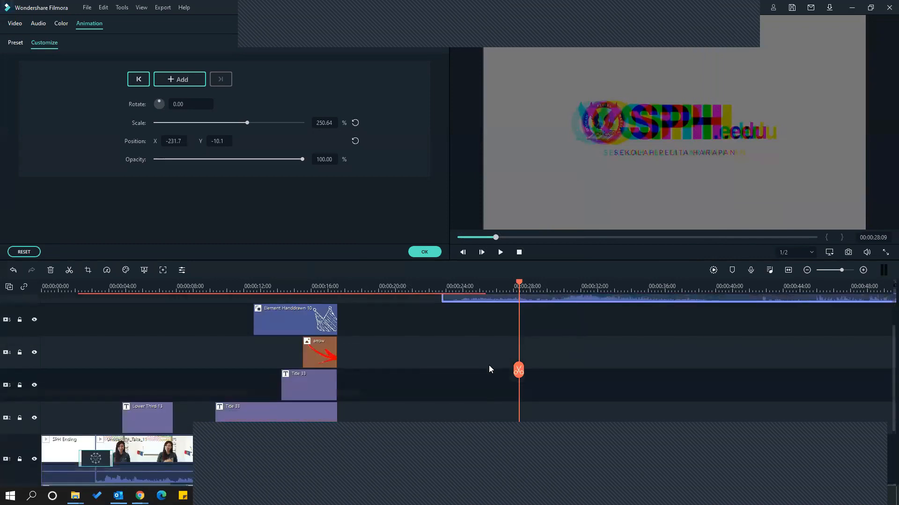
scroll(485, 363, up, 2)
scroll(483, 365, down, 5)
scroll(483, 364, up, 5)
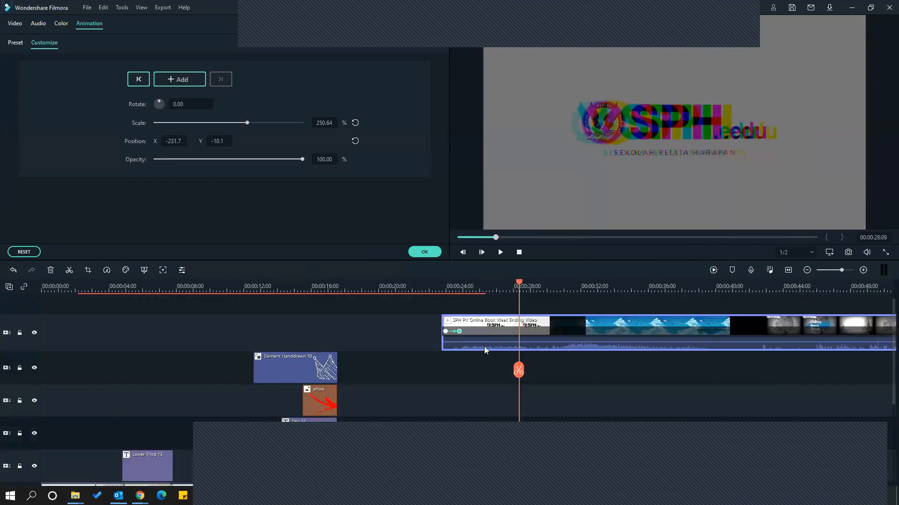
scroll(359, 356, down, 1)
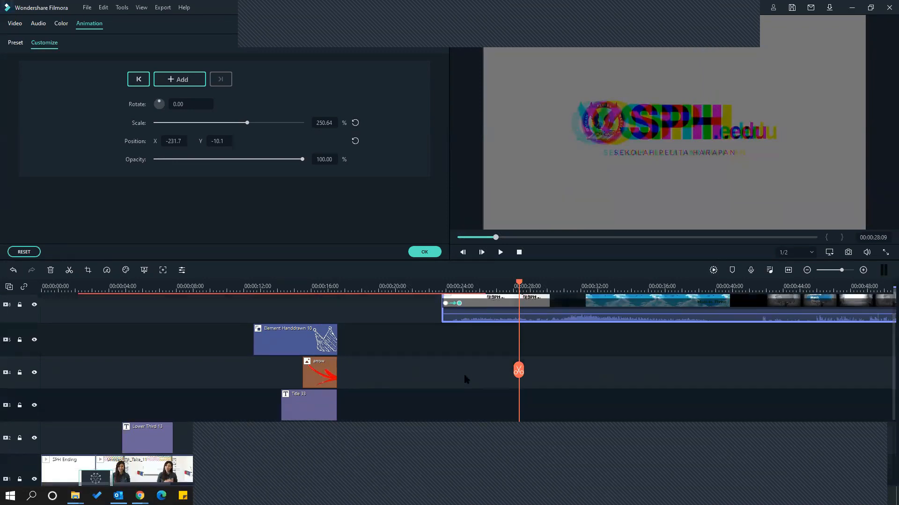
scroll(466, 377, up, 1)
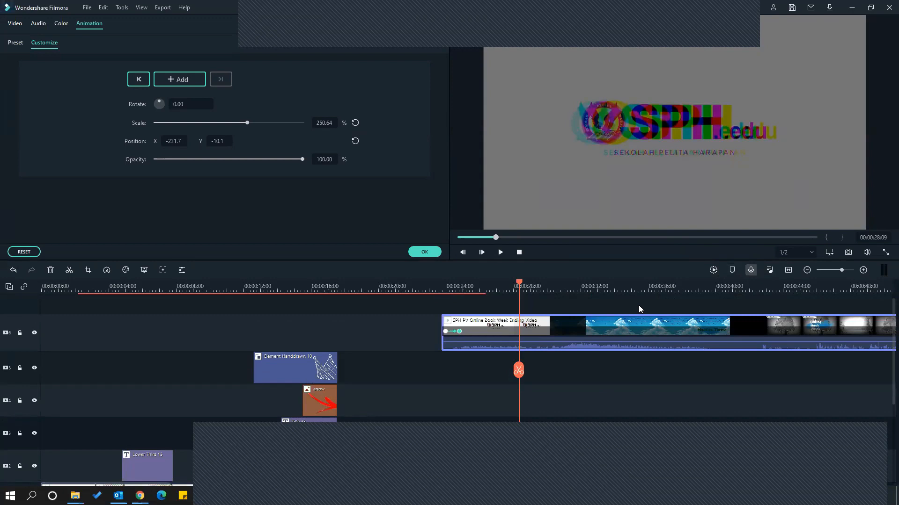
View the device and input options for recording a voice-over, and close the dialog without recording
scroll(651, 319, down, 1)
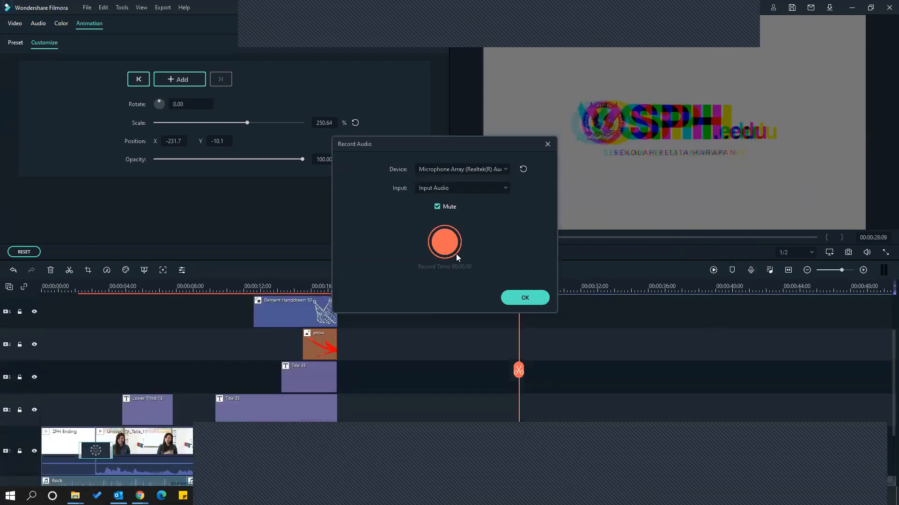
click(547, 145)
scroll(582, 324, down, 2)
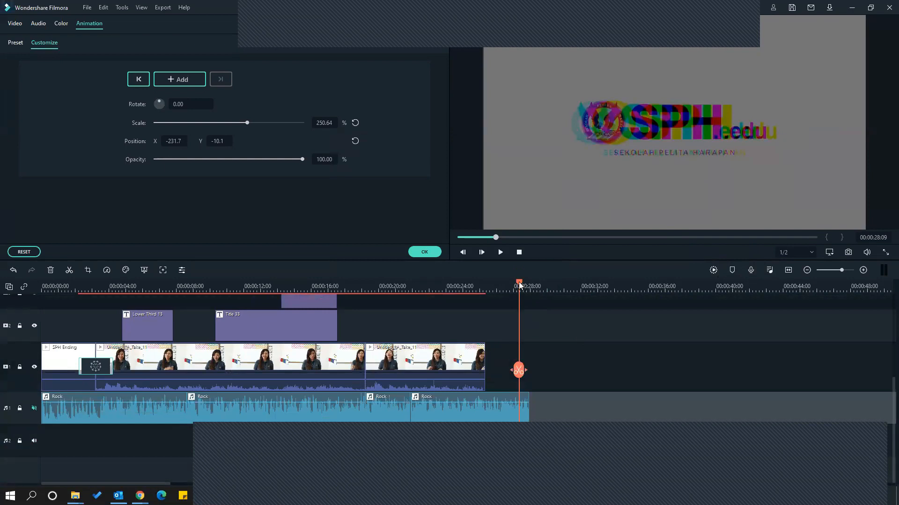
Place the playhead at 00:00:03:06, where the teacher's first clip starts, and lower that clip's volume to silence
drag(516, 283, 94, 287)
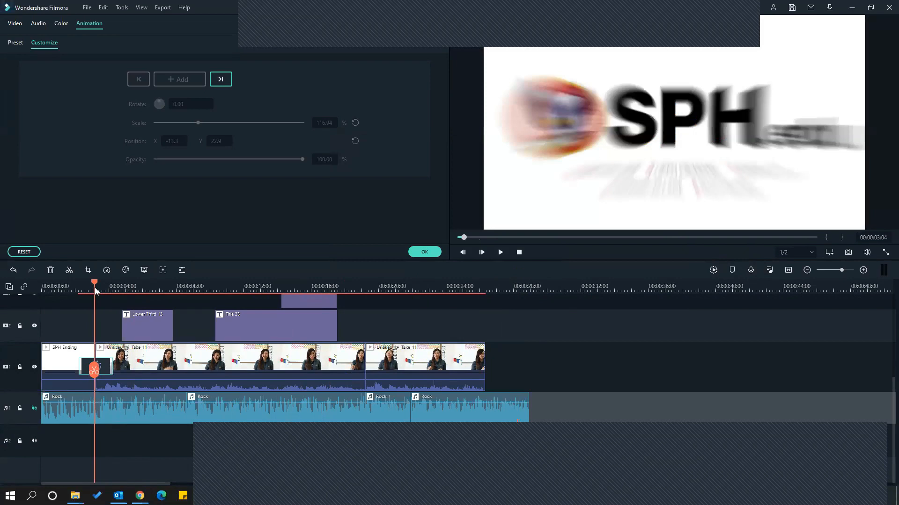
click(121, 388)
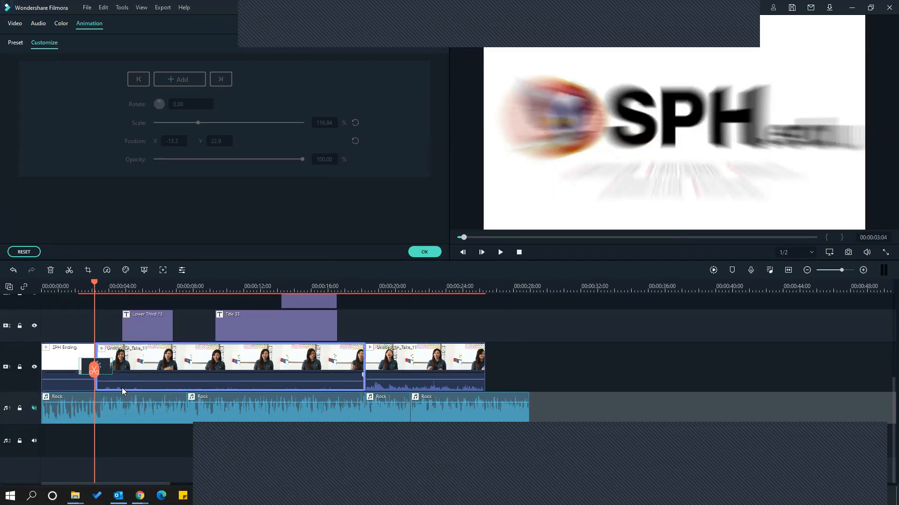
key(Right)
key(Right)
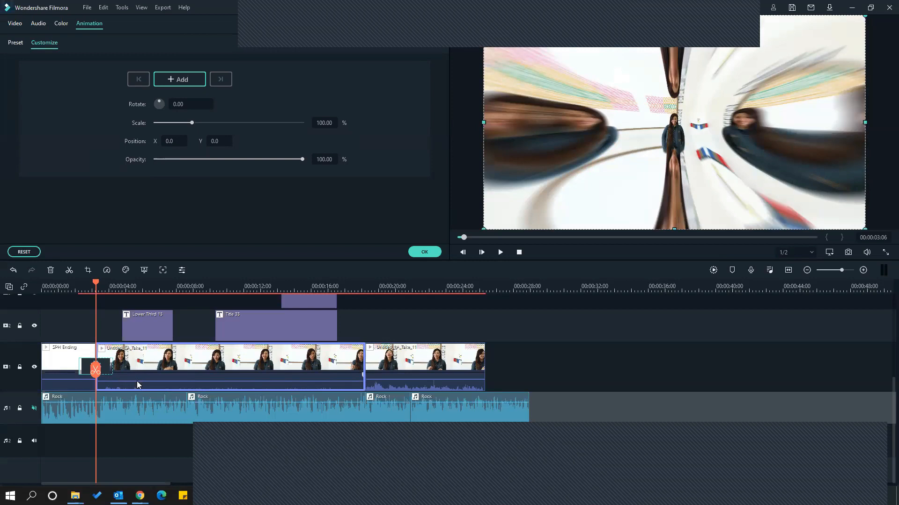
click(39, 24)
drag(28, 129, 25, 193)
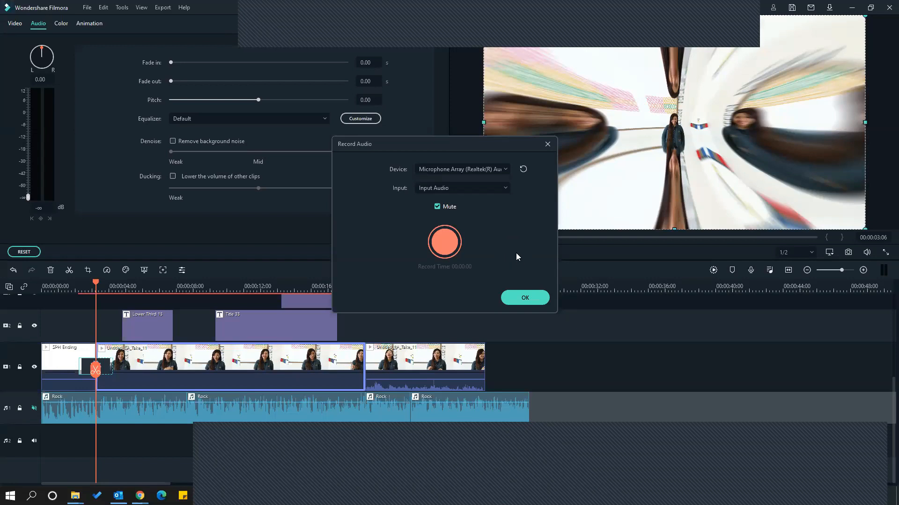
Record a voice-over from 00:00:03:06 to about 00:00:09:19 and play it back from 00:00:02:22
click(445, 242)
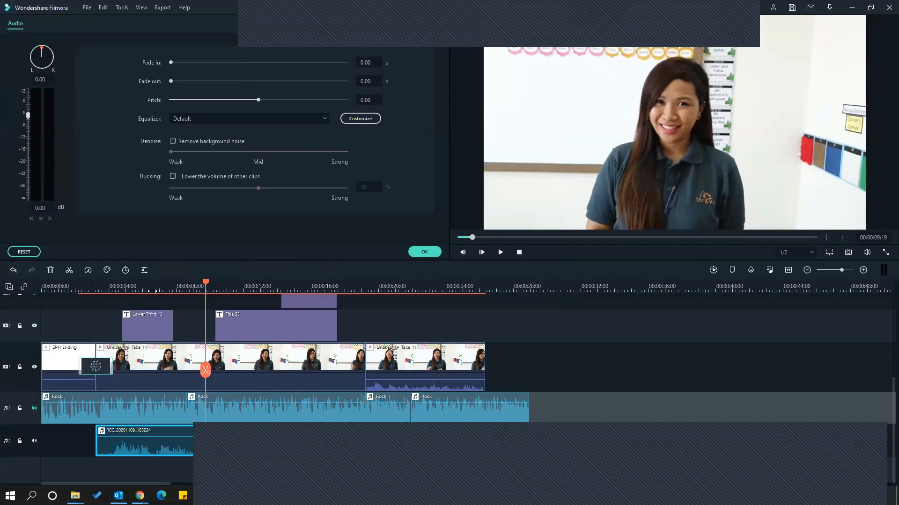
click(90, 286)
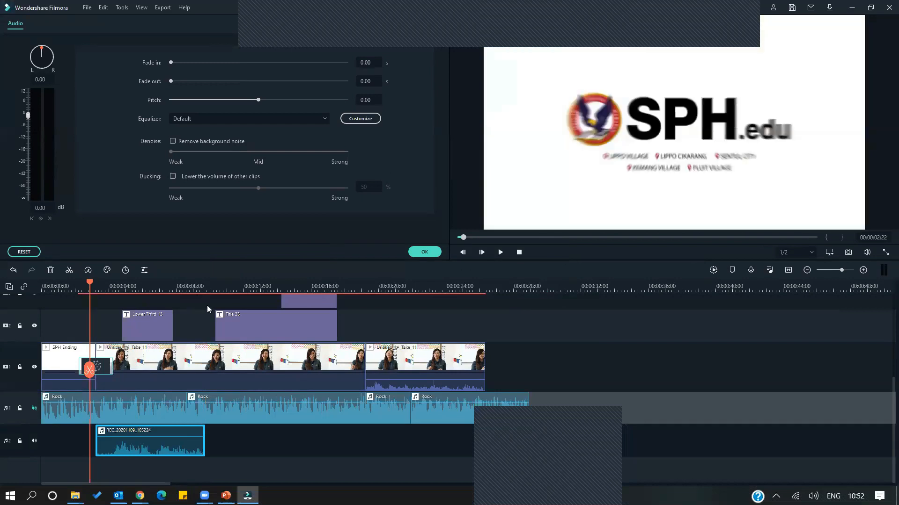
key(space)
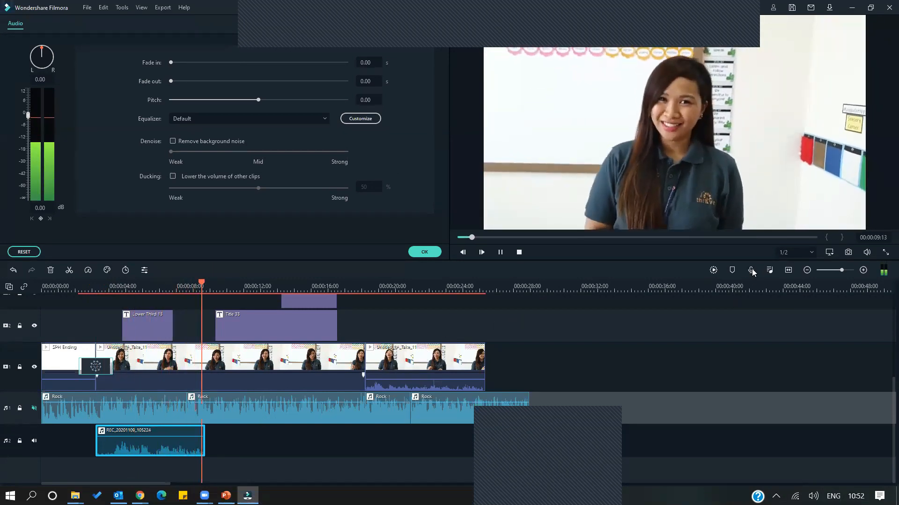
key(space)
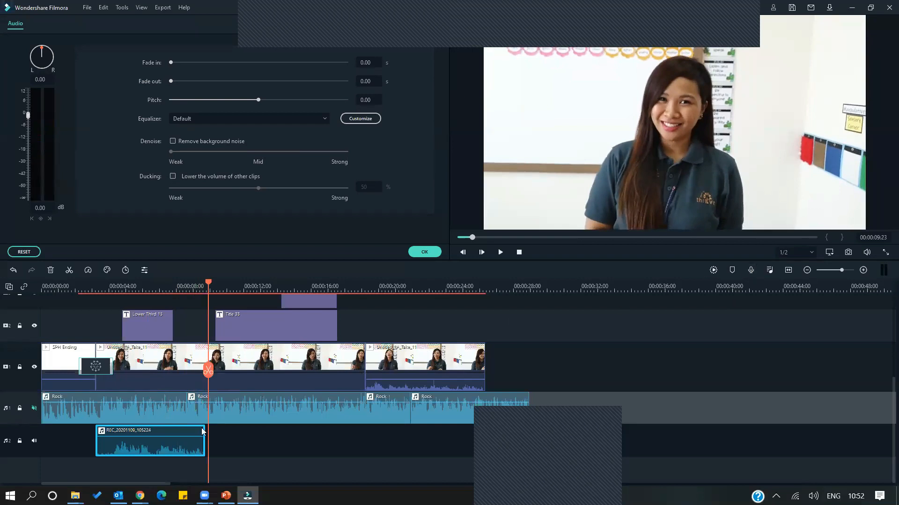
Raise the recorded voice-over's volume to 3.32 dB and start playback from the beginning of the timeline
drag(160, 436, 159, 435)
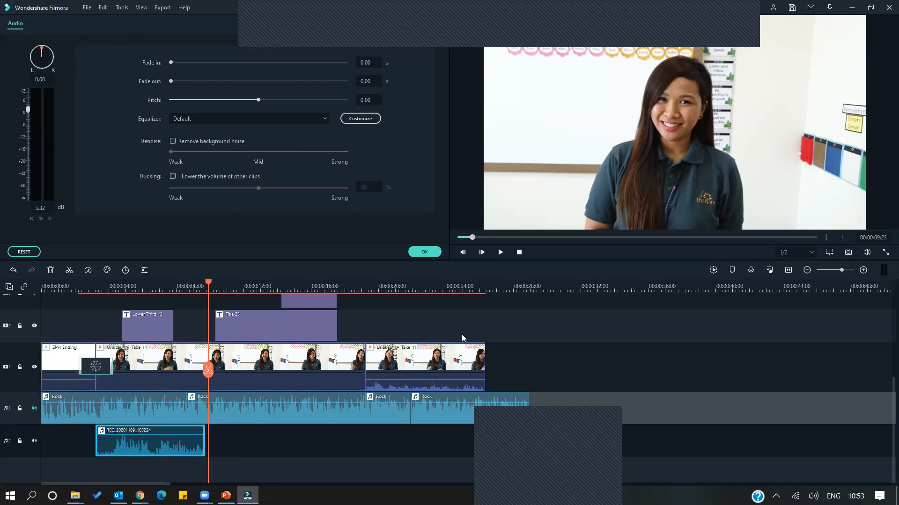
drag(206, 281, 42, 282)
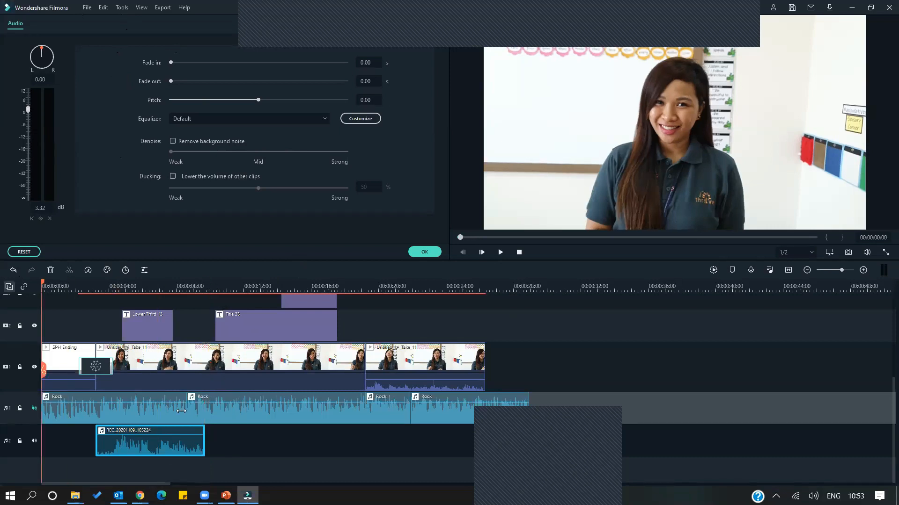
key(space)
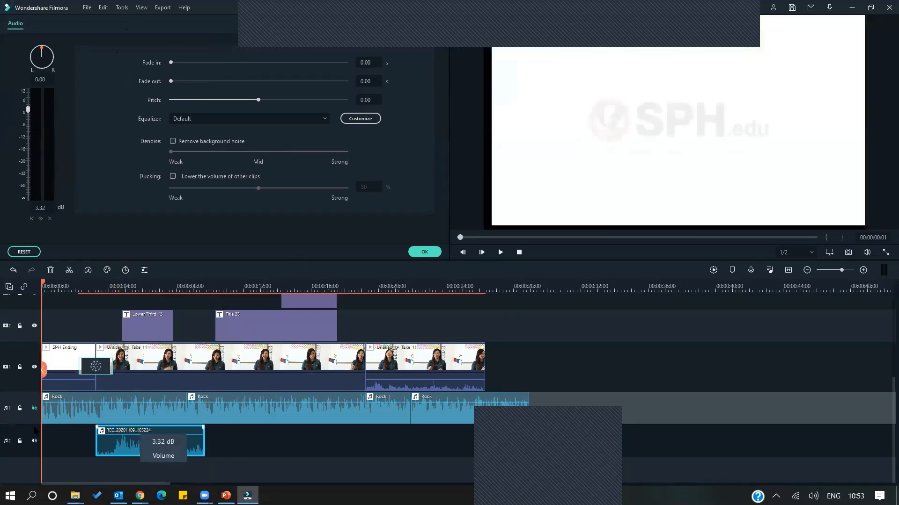
Delete the recorded voice-over and bring the teacher's first clip back to a volume of 0.72 dB
key(Delete)
click(136, 383)
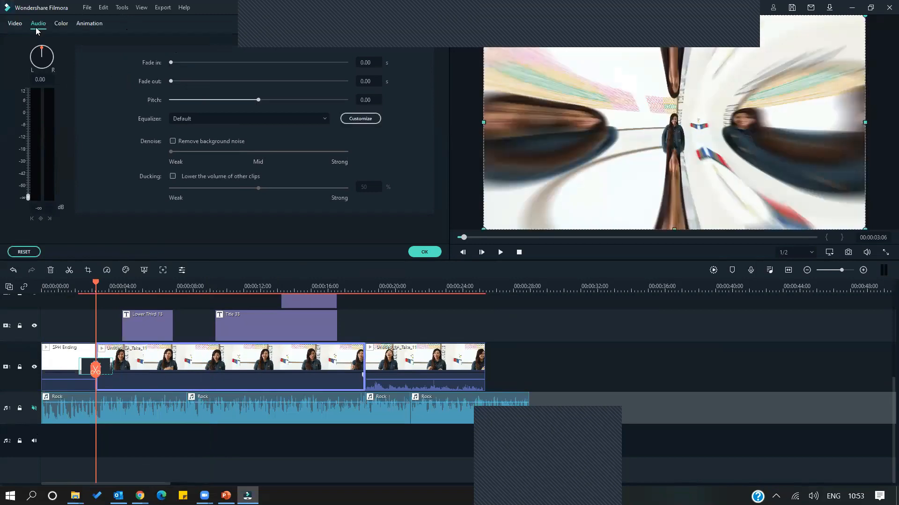
mouse_move(25, 142)
mouse_down()
mouse_move(27, 117)
mouse_move(27, 125)
mouse_up()
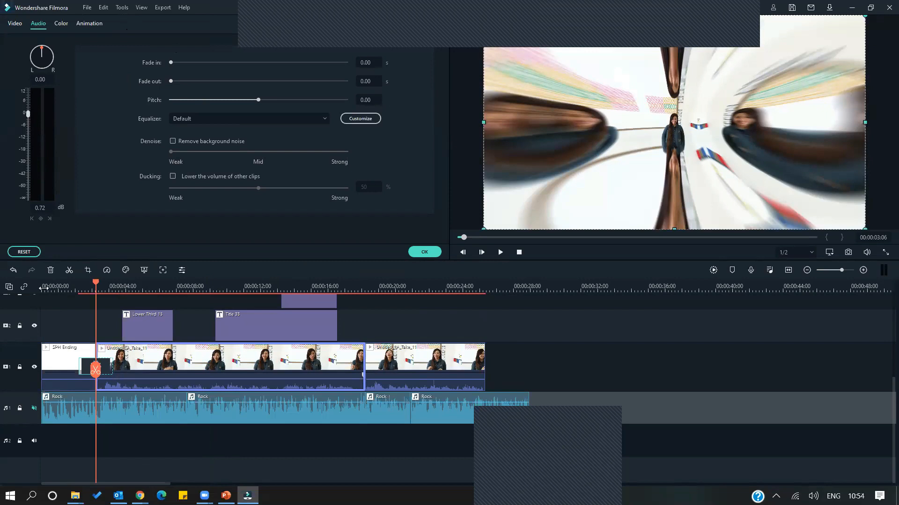
Play the whole edit from the start through 00:00:27:10 to review titles, graphics, sound and the ending animation
drag(95, 283, 20, 284)
key(space)
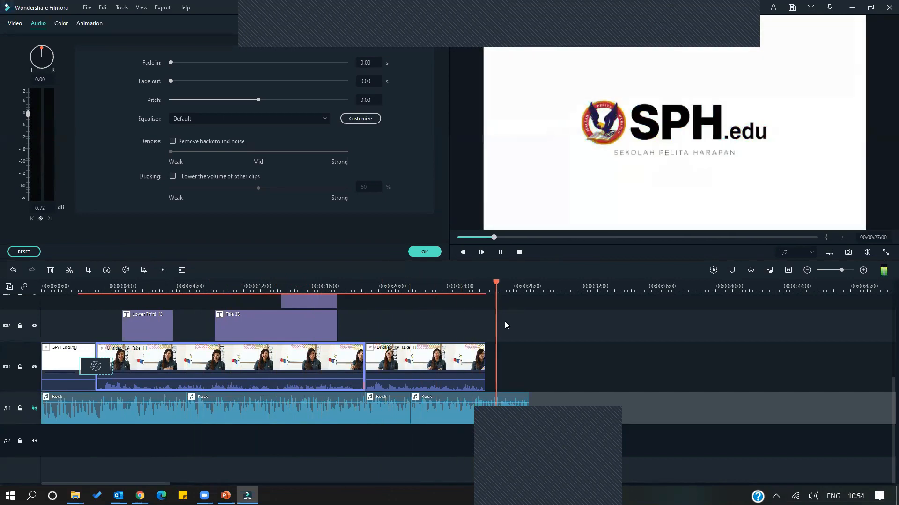
key(space)
scroll(351, 343, up, 2)
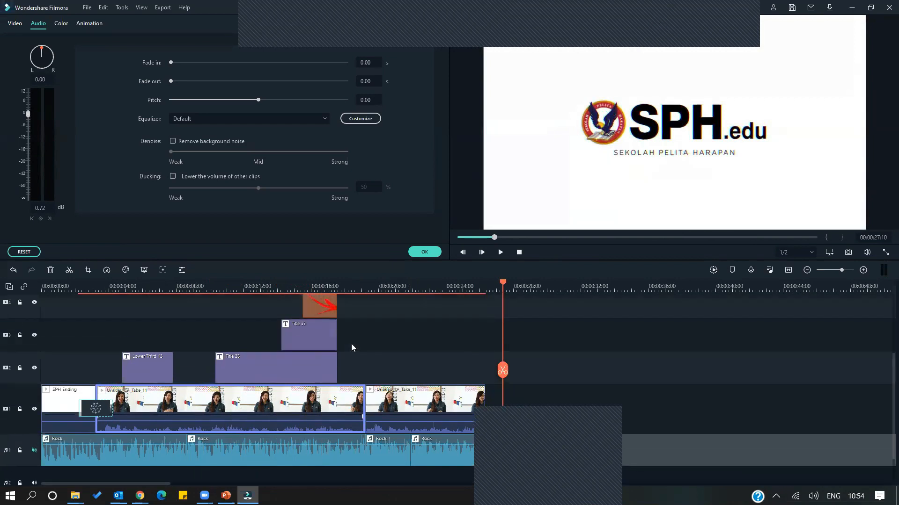
scroll(351, 344, down, 1)
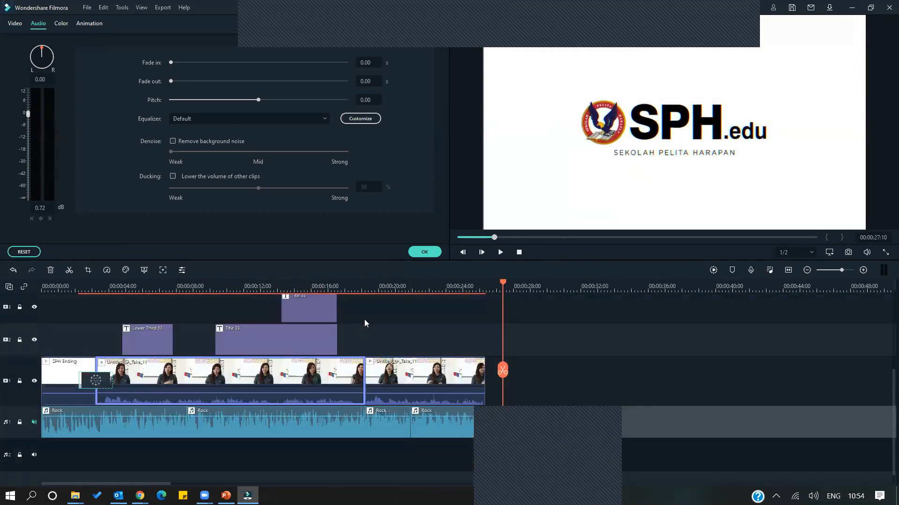
Clear the timeline by deleting every clip, title, graphic and music piece of the class video
scroll(364, 319, up, 1)
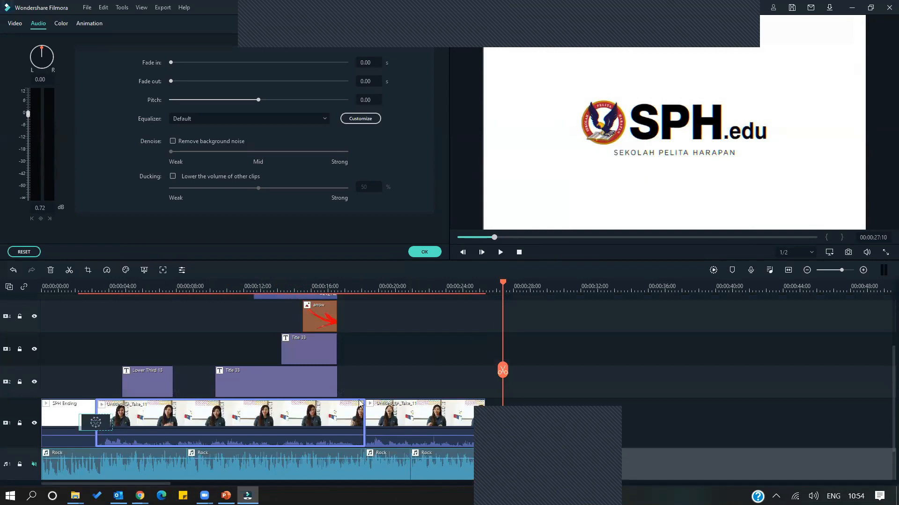
click(341, 283)
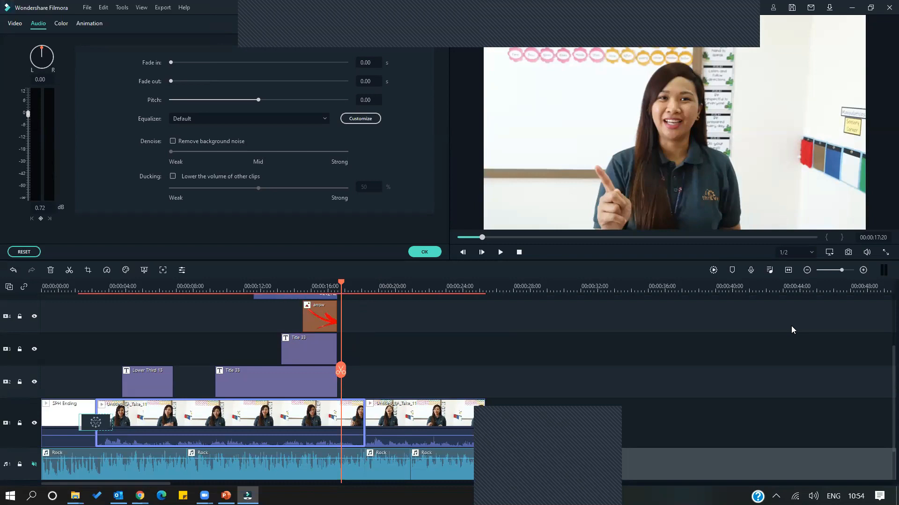
scroll(468, 373, up, 1)
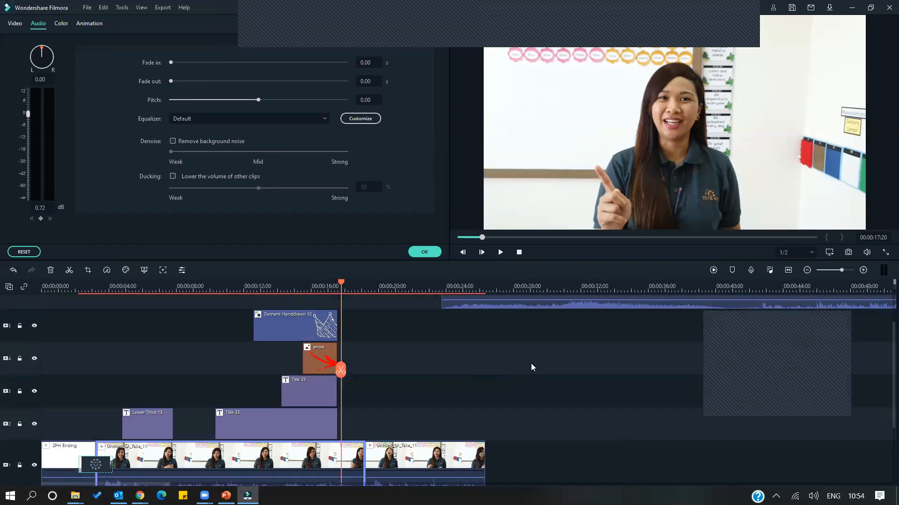
scroll(531, 367, down, 1)
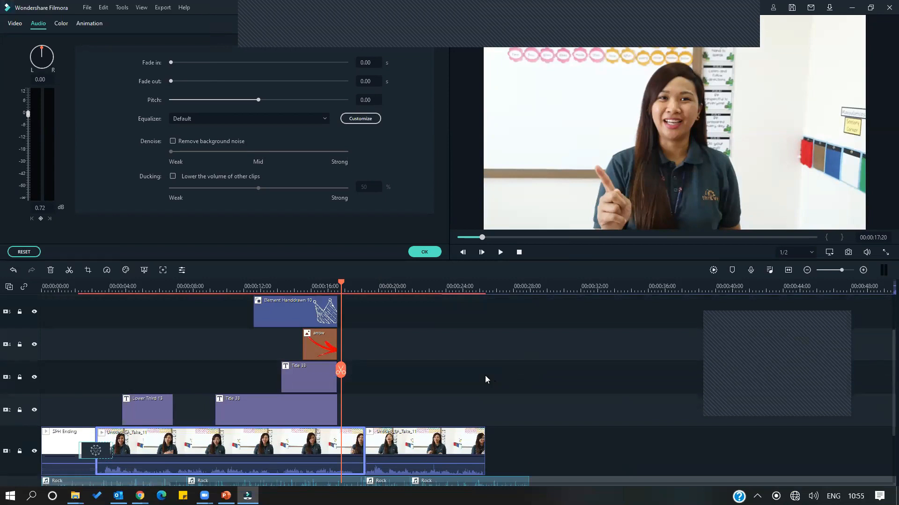
key(ctrl+a)
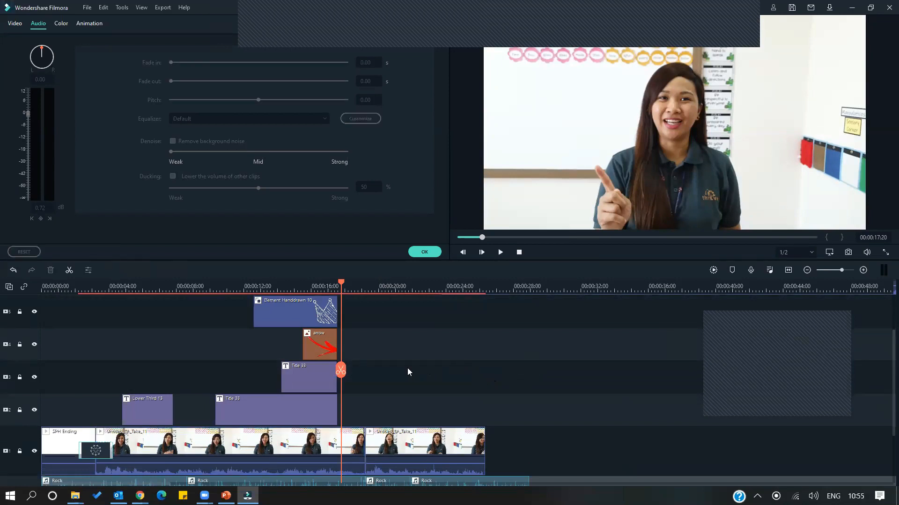
scroll(275, 361, up, 1)
key(Delete)
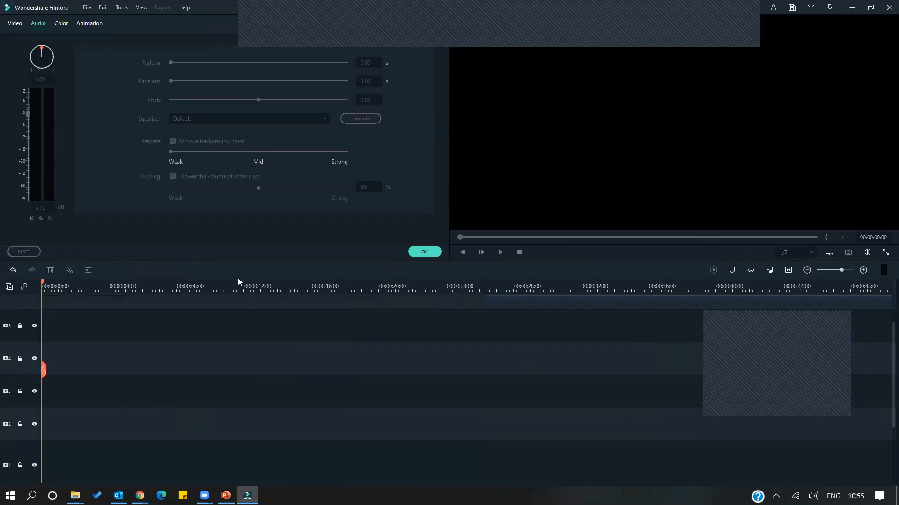
Place the 02 Kitty green clip at the start of the first video track, keeping the project settings at 1920 x 1080 25fps
click(15, 25)
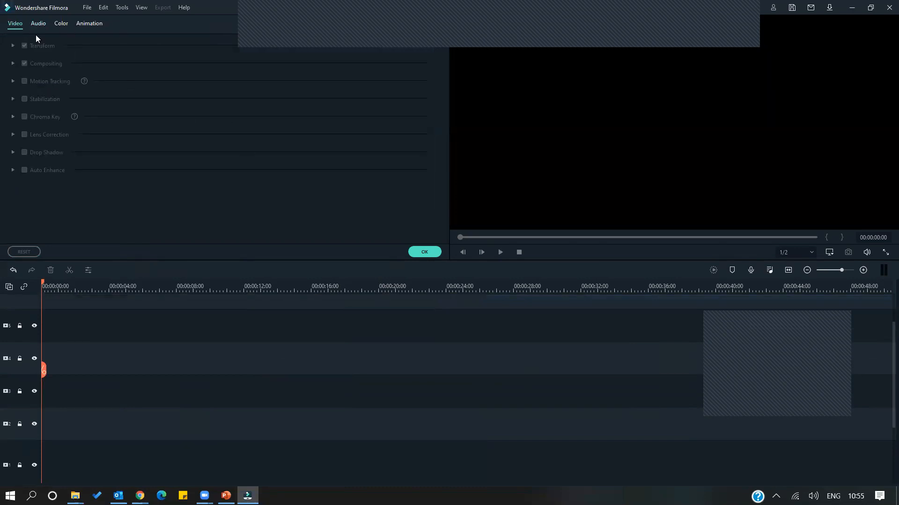
click(424, 252)
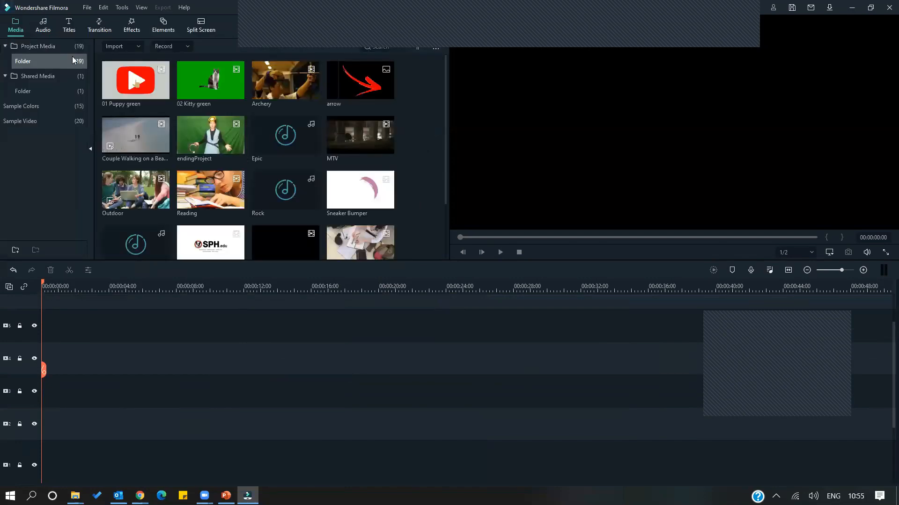
click(195, 81)
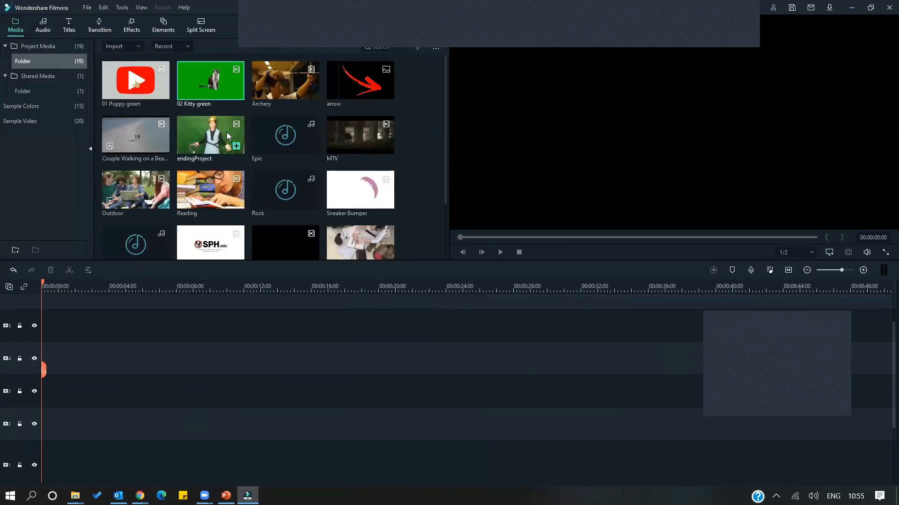
scroll(263, 164, down, 3)
scroll(254, 161, up, 3)
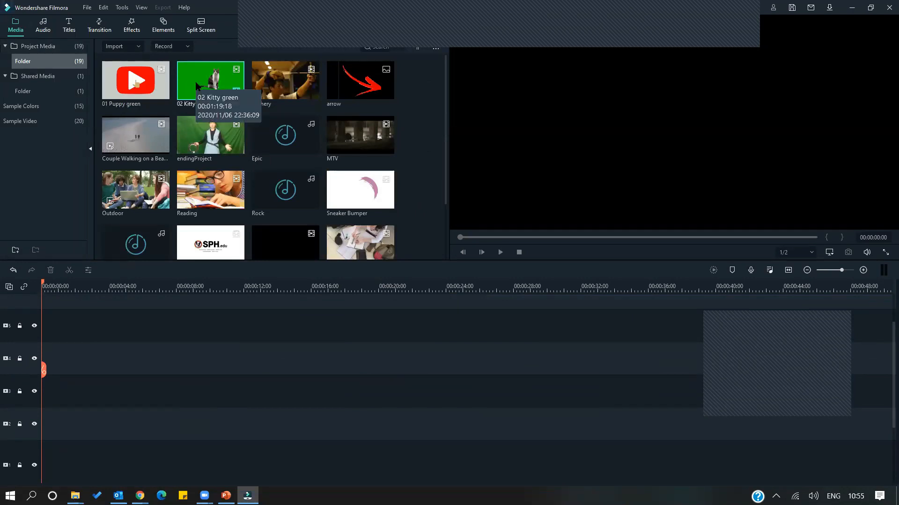
drag(186, 83, 67, 428)
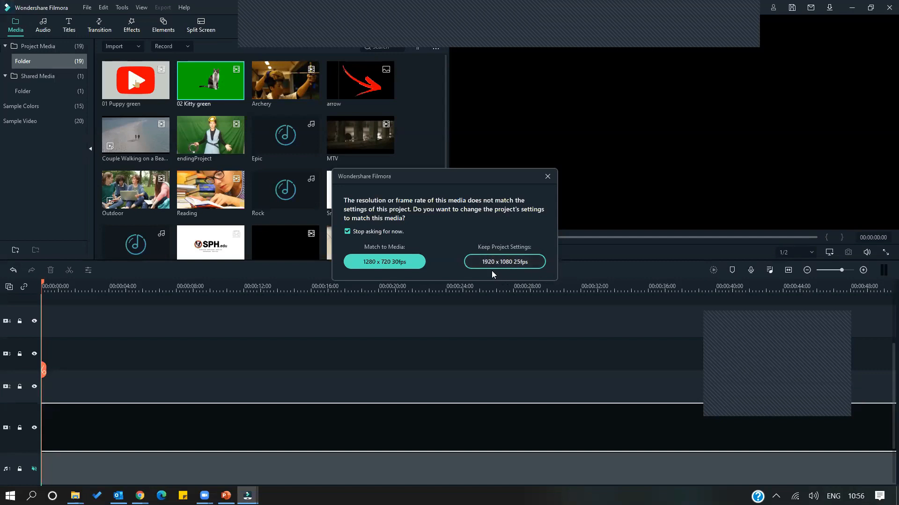
click(498, 263)
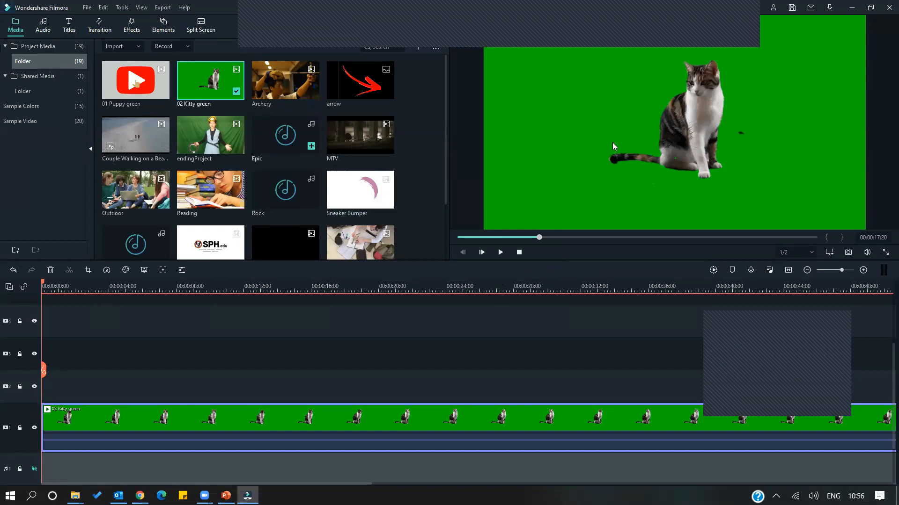
Try Chroma Key on the 02 Kitty green clip, compare the picture with and without it, and leave it disabled
double_click(196, 418)
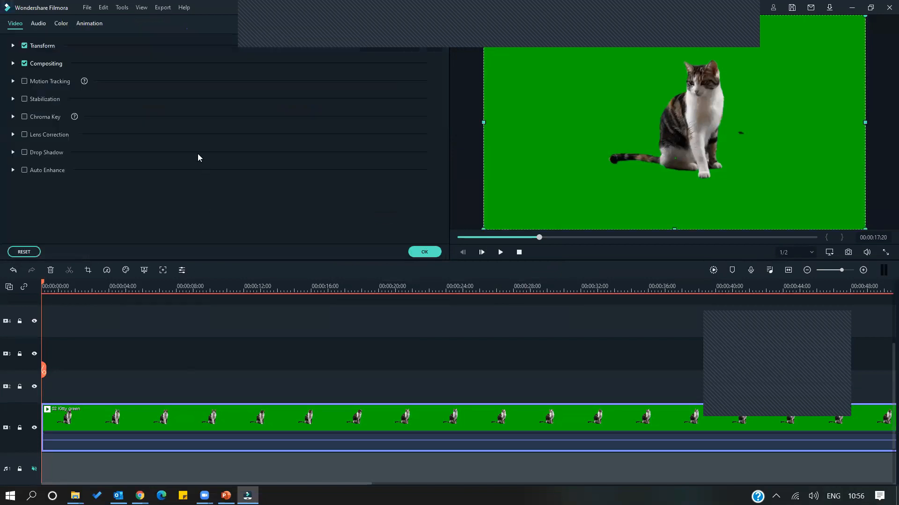
click(24, 116)
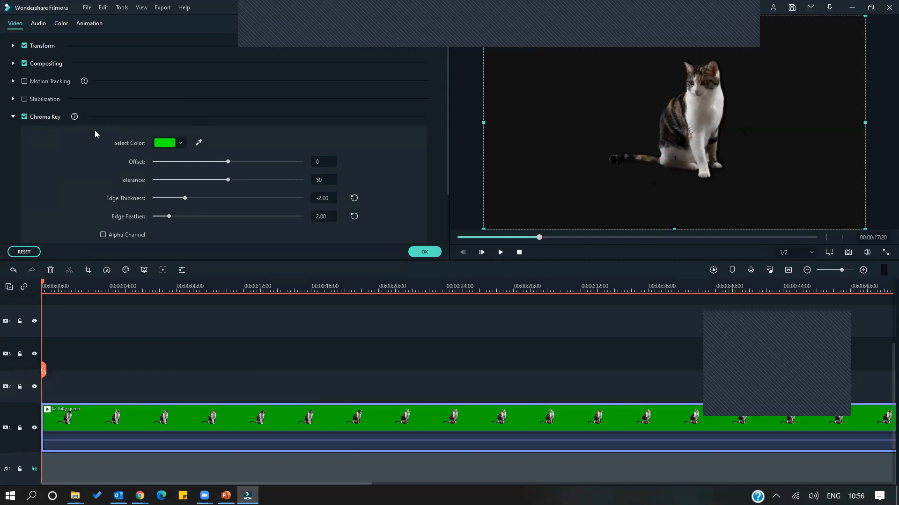
click(29, 117)
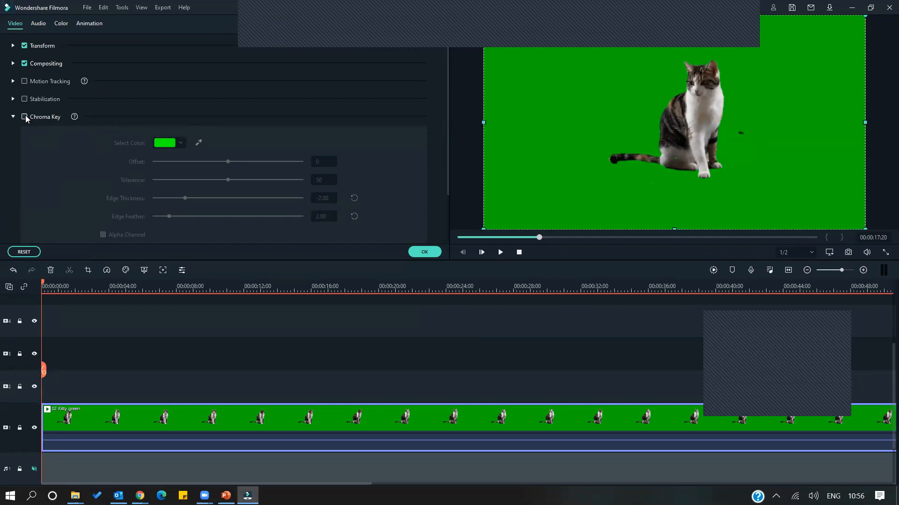
click(26, 116)
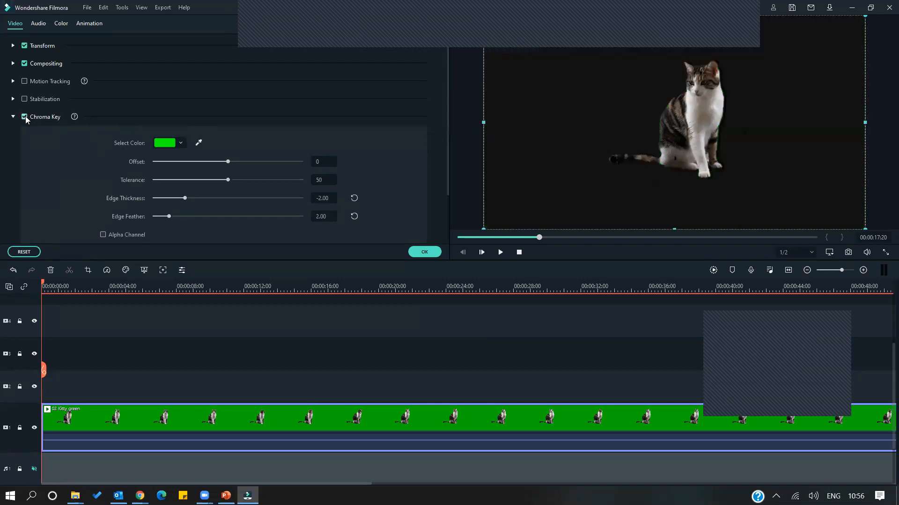
click(25, 116)
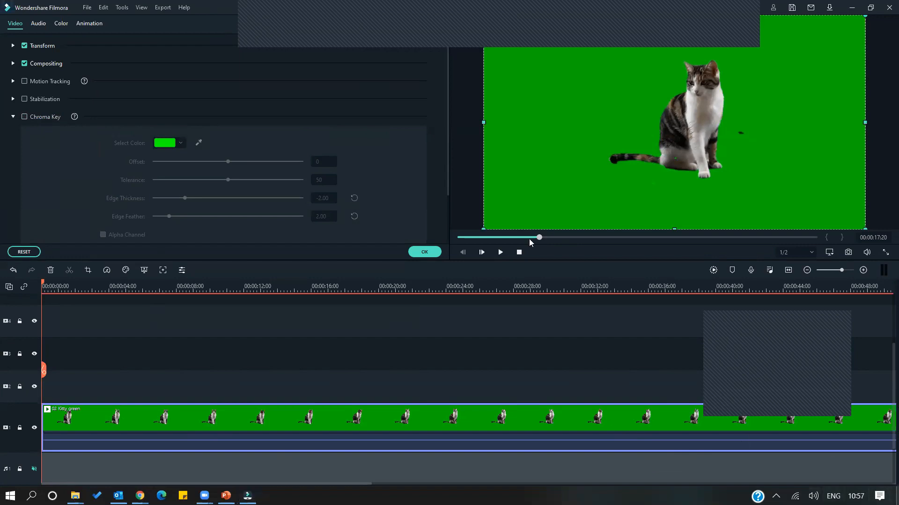
Check the PD folder on the desktop for a background image, close it and return to Filmora
key(super+d)
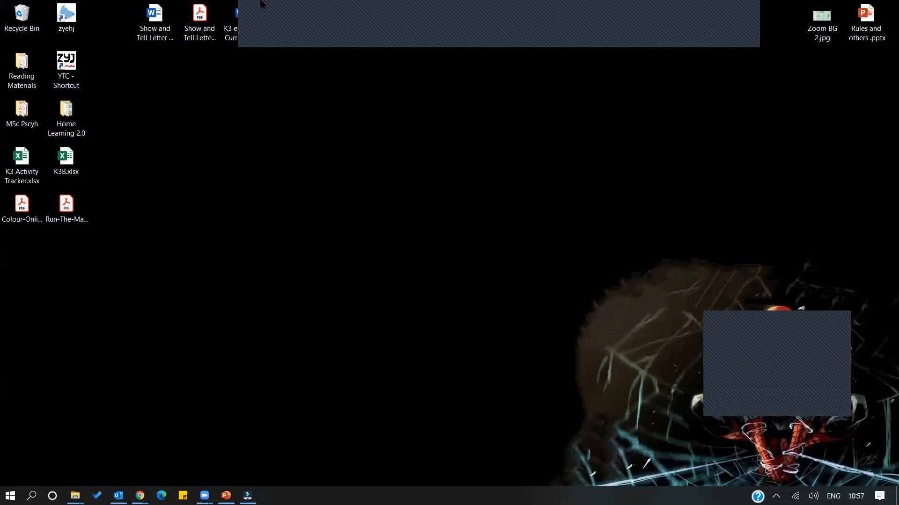
double_click(334, 12)
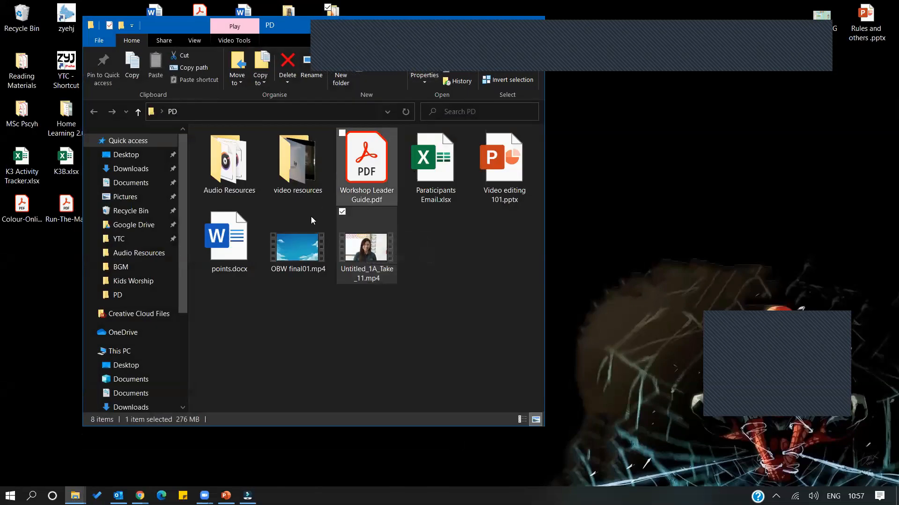
click(531, 19)
click(247, 496)
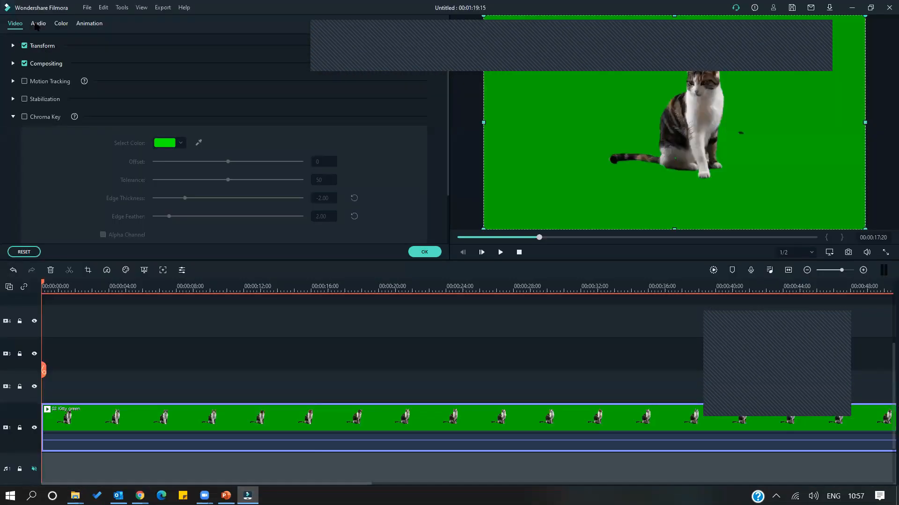
Try SPH Ending on the second video track above the kitty clip, and delete it from the timeline
click(424, 253)
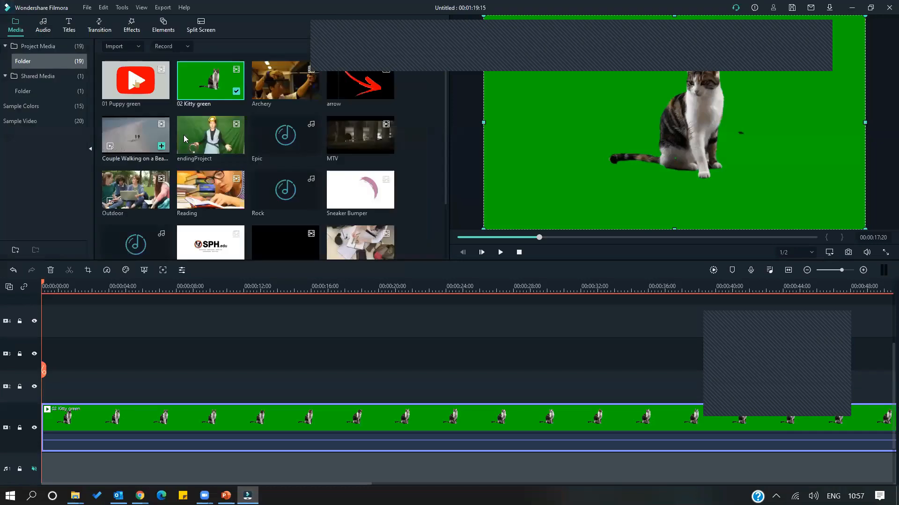
scroll(234, 161, down, 3)
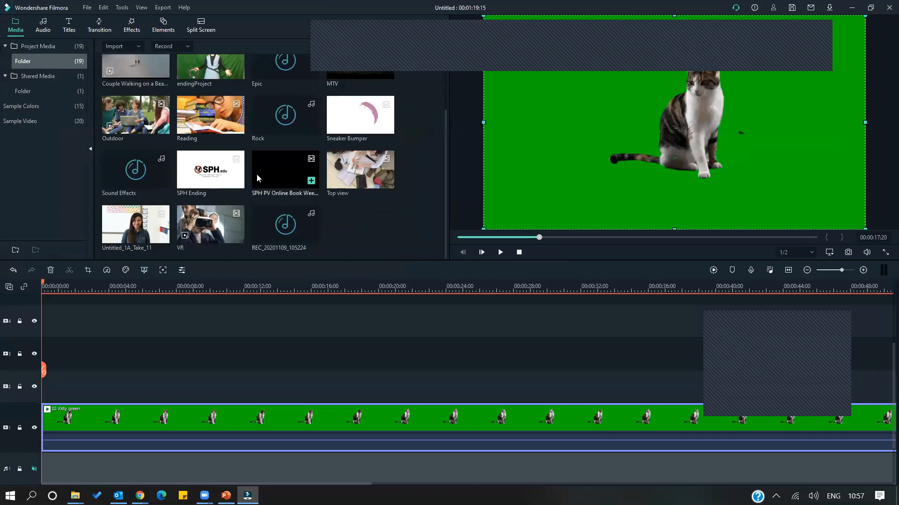
drag(210, 171, 35, 401)
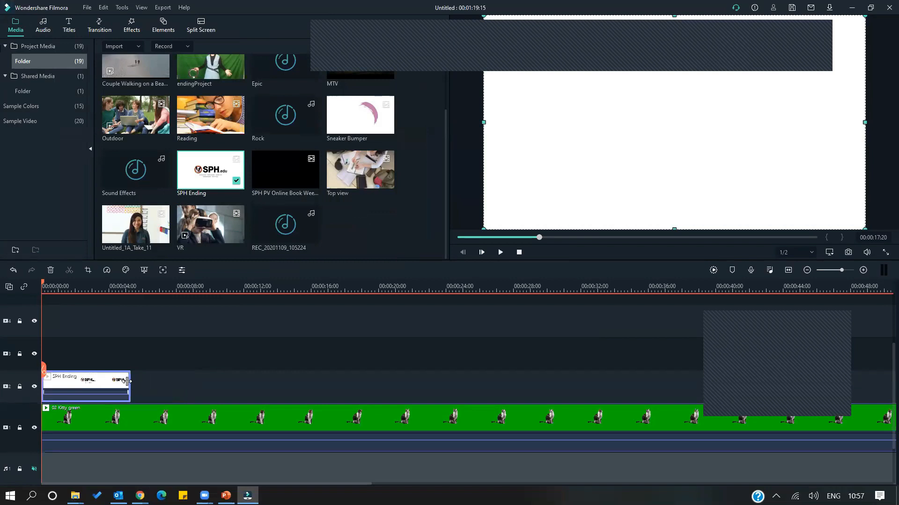
mouse_move(130, 382)
mouse_down()
mouse_move(226, 381)
mouse_move(115, 383)
mouse_up()
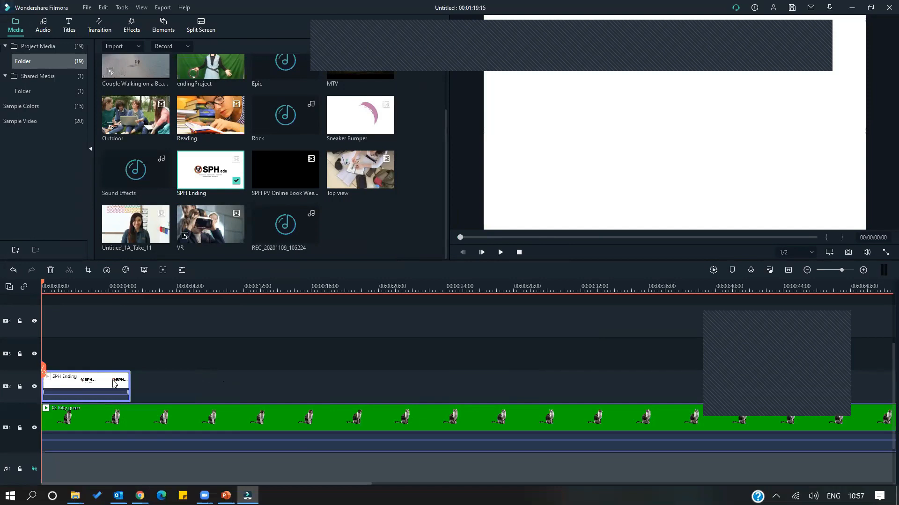
key(Delete)
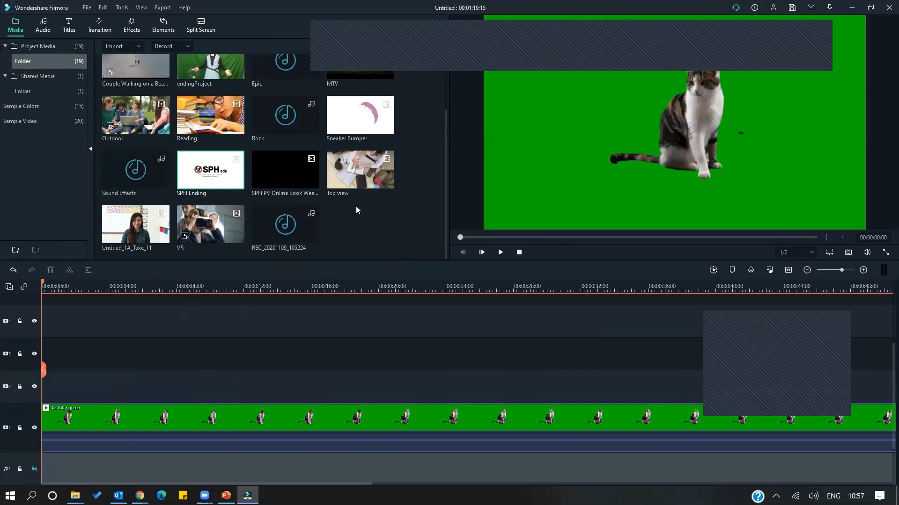
Import the Zoom BG 2.jpg image from the desktop into the project's media folder in Filmora
scroll(356, 206, up, 2)
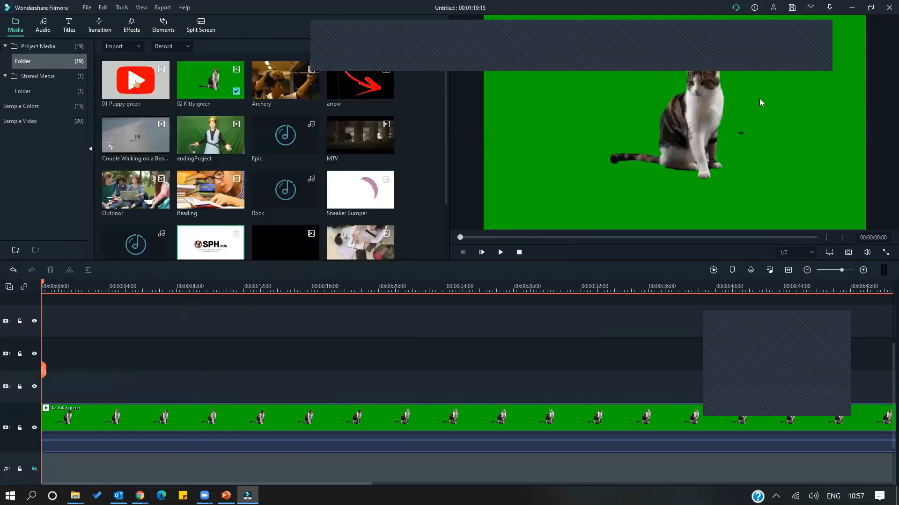
key(super+d)
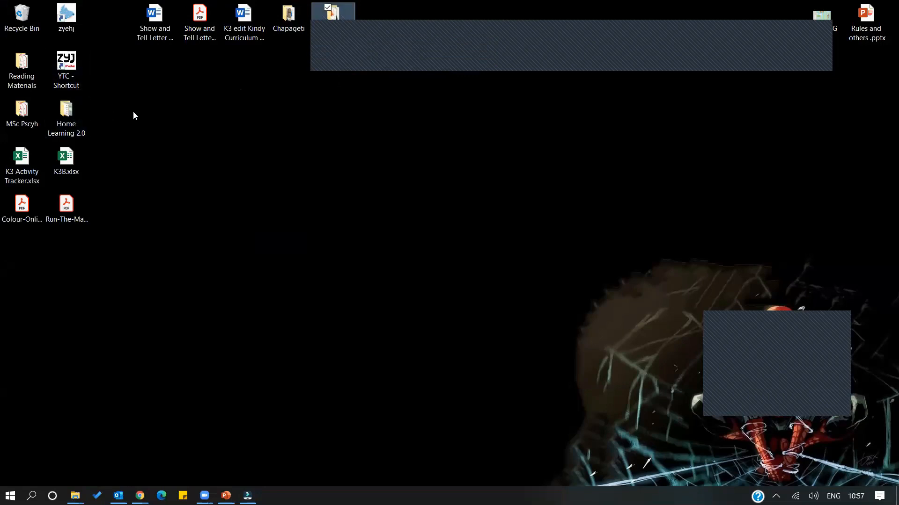
drag(823, 15, 423, 214)
key(alt+Tab)
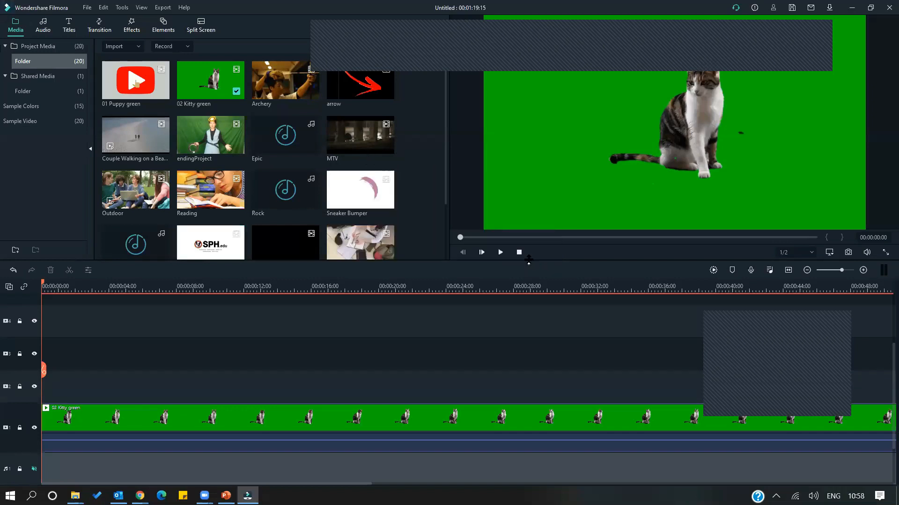
Place Zoom BG 2 at the start of the first video track, with the 02 Kitty green clip above it on the second
scroll(384, 219, down, 3)
drag(381, 220, 52, 387)
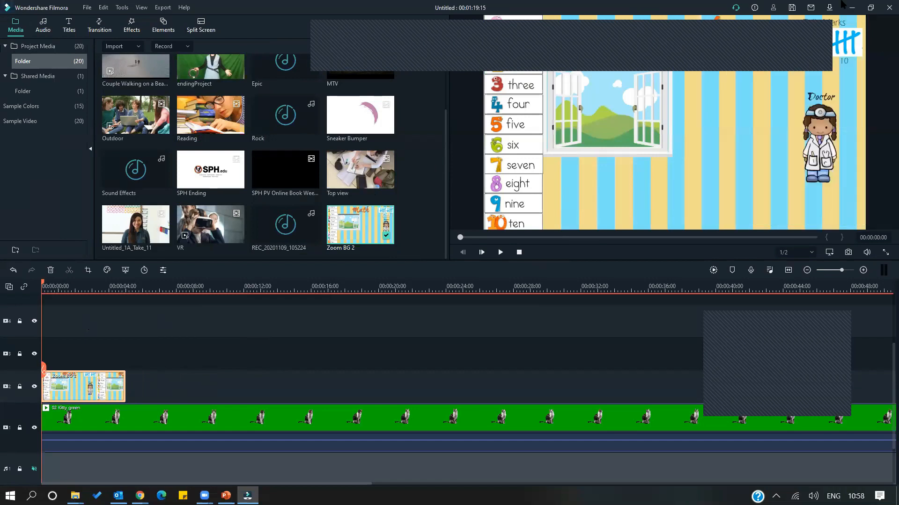
mouse_move(67, 399)
mouse_down()
mouse_move(69, 436)
mouse_move(91, 367)
mouse_move(60, 386)
mouse_up()
drag(93, 421, 94, 356)
drag(87, 391, 81, 419)
drag(92, 351, 109, 387)
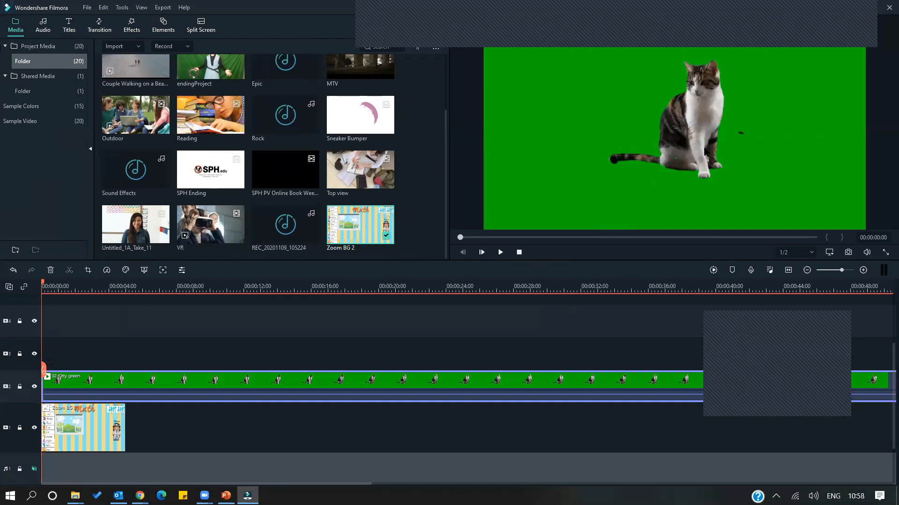
Extend the Zoom BG 2 image from the timeline start to the end of the 02 Kitty green clip
click(102, 429)
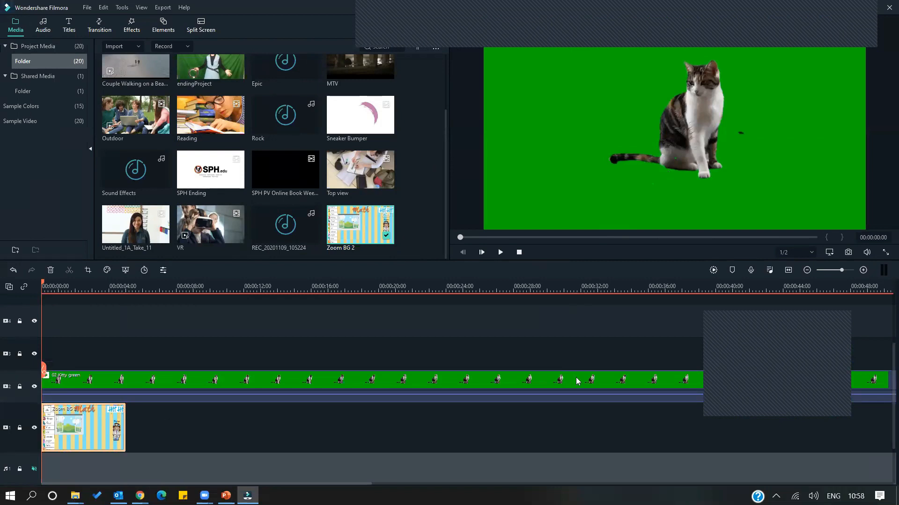
drag(122, 425, 831, 436)
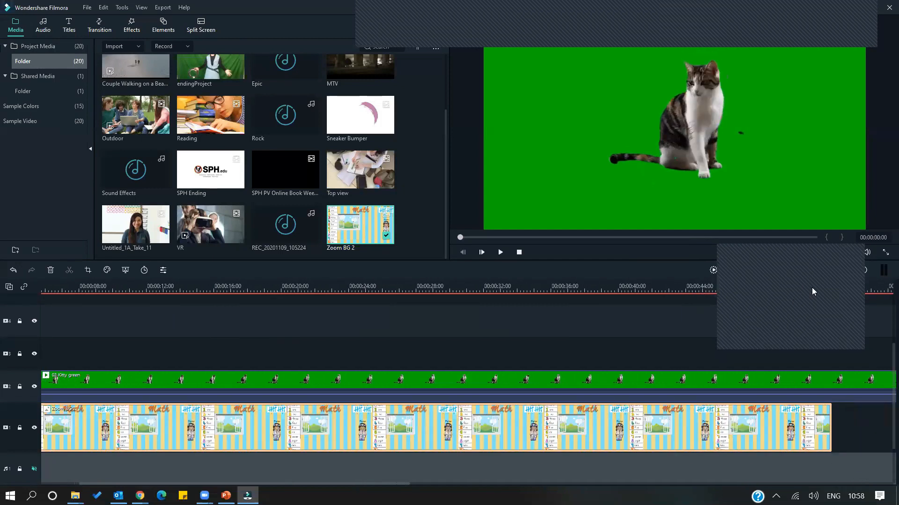
drag(811, 288, 811, 317)
click(807, 270)
drag(328, 427, 520, 430)
drag(185, 428, 80, 427)
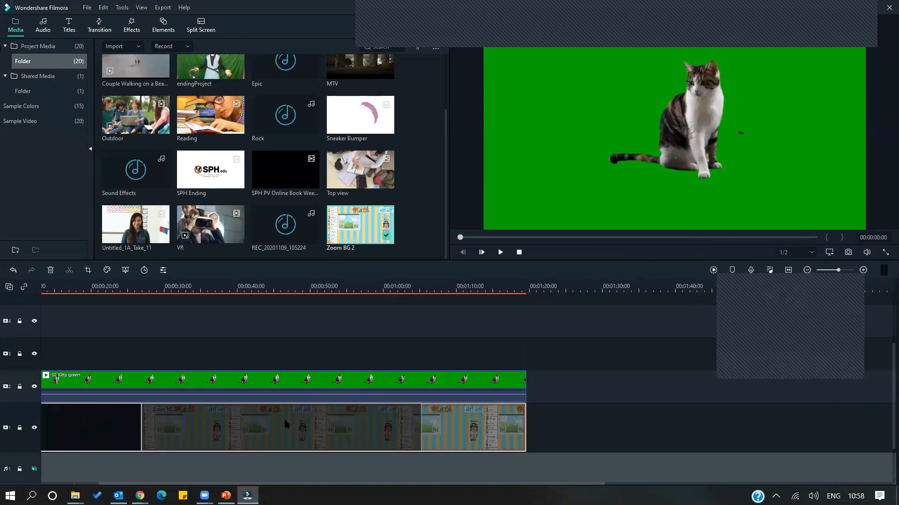
drag(285, 424, 285, 423)
drag(423, 425, 525, 426)
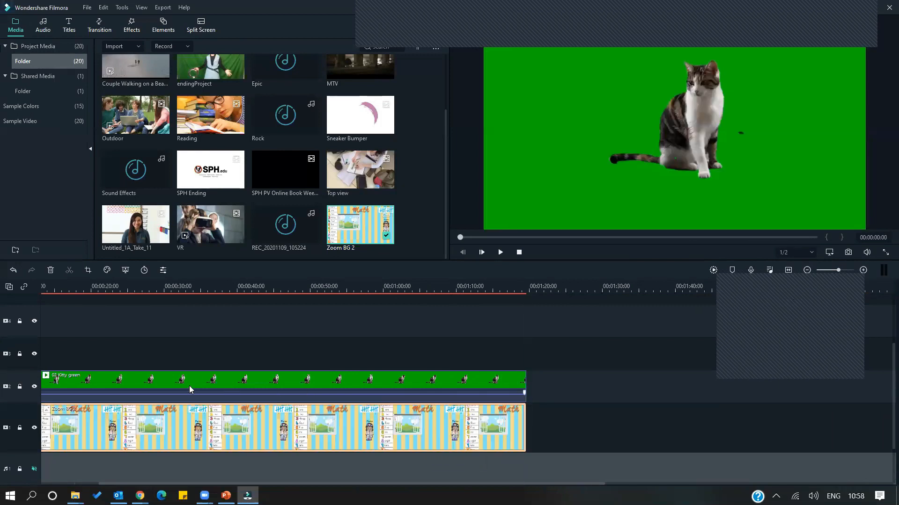
Enable Chroma Key on the 02 Kitty green clip and try sampling a key colour with the eyedropper
click(148, 383)
double_click(148, 383)
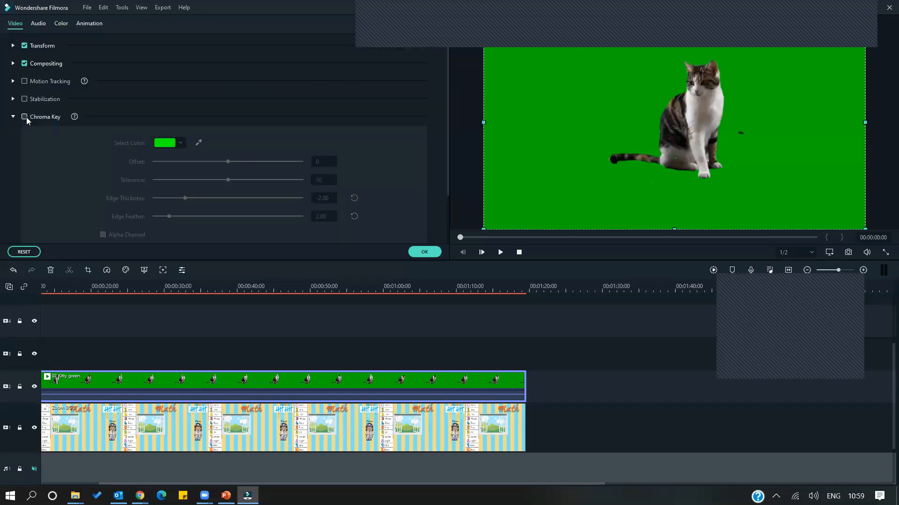
click(25, 117)
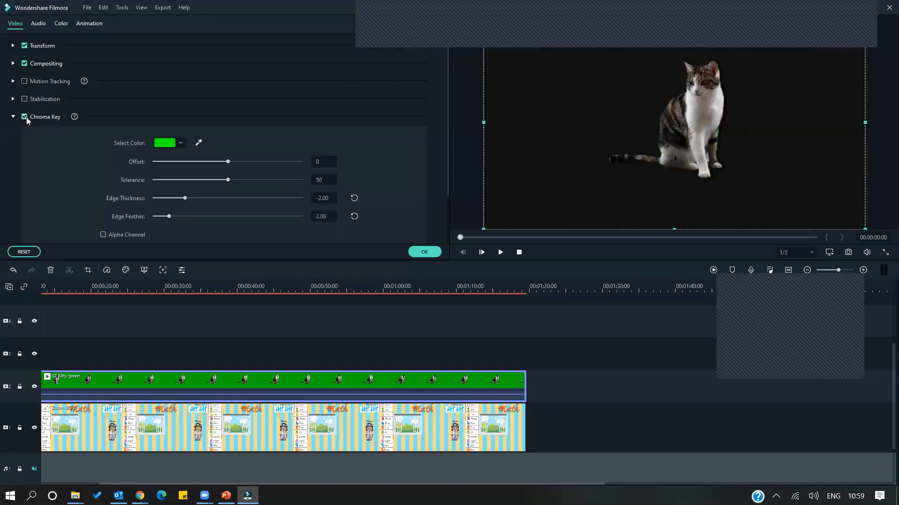
click(199, 142)
click(199, 143)
click(199, 144)
click(198, 143)
click(388, 255)
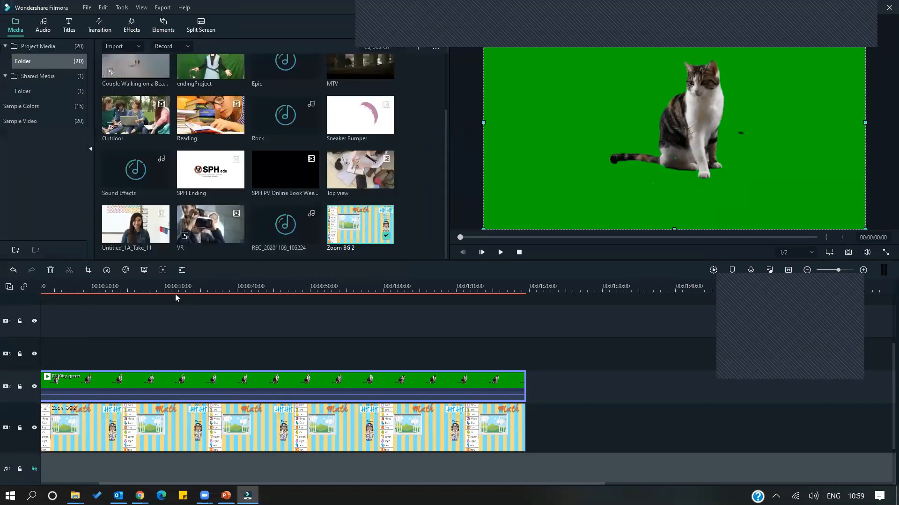
Try to extend the start of the Zoom BG 2 image back to the beginning of the first video track
key(space)
click(164, 286)
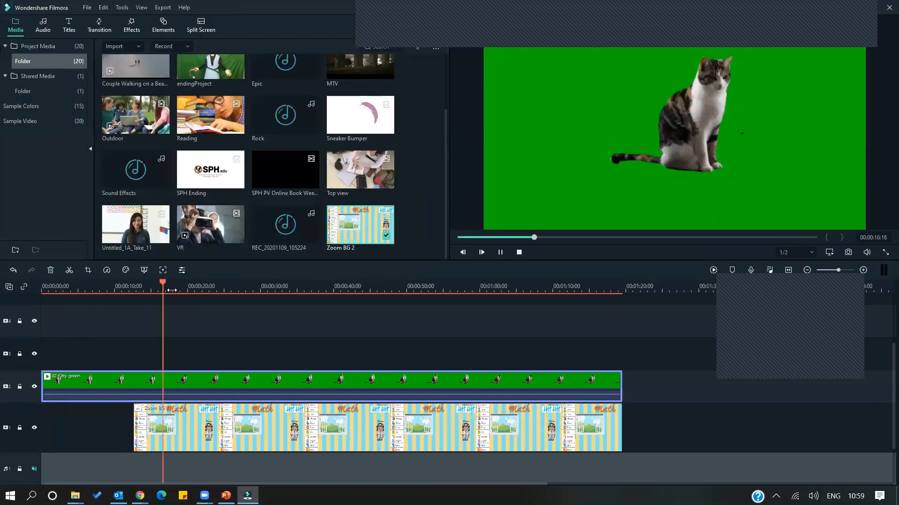
key(space)
drag(133, 426, 41, 426)
drag(129, 122, 37, 96)
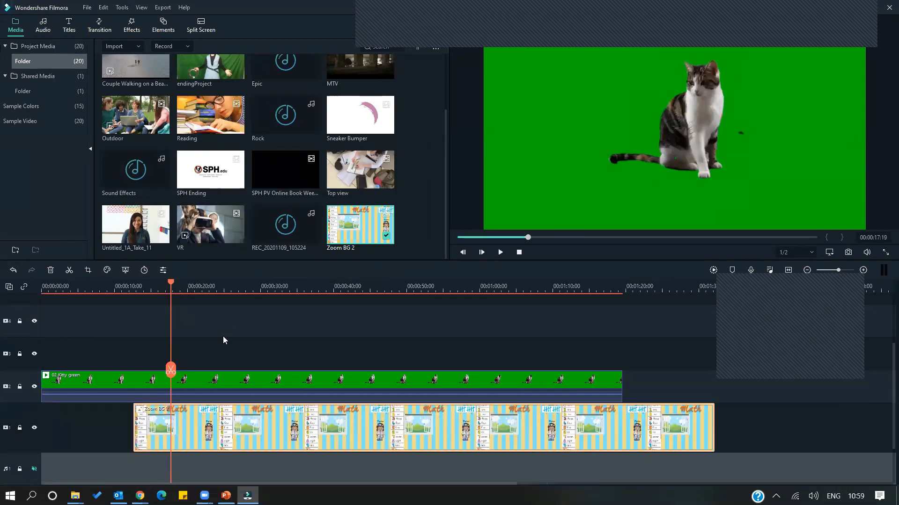
Sample the green background in the preview as the Chroma Key colour of the 02 Kitty green clip
double_click(214, 379)
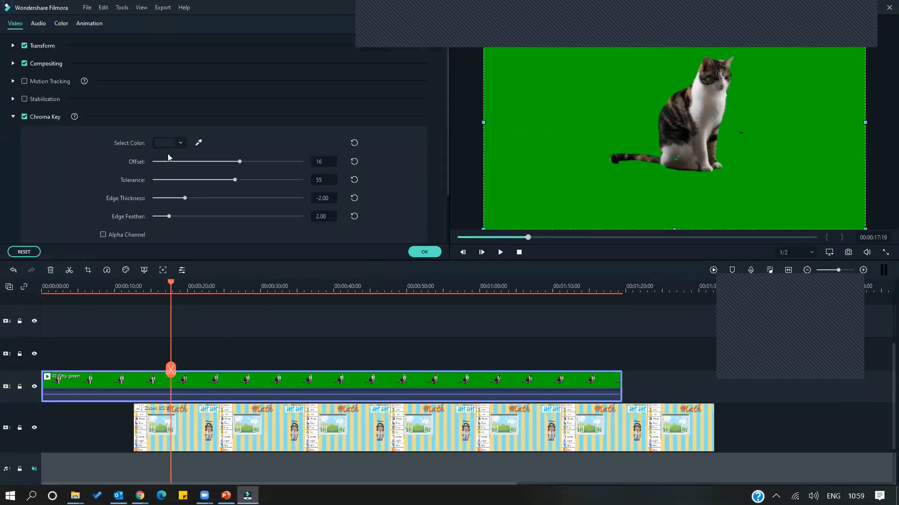
click(199, 143)
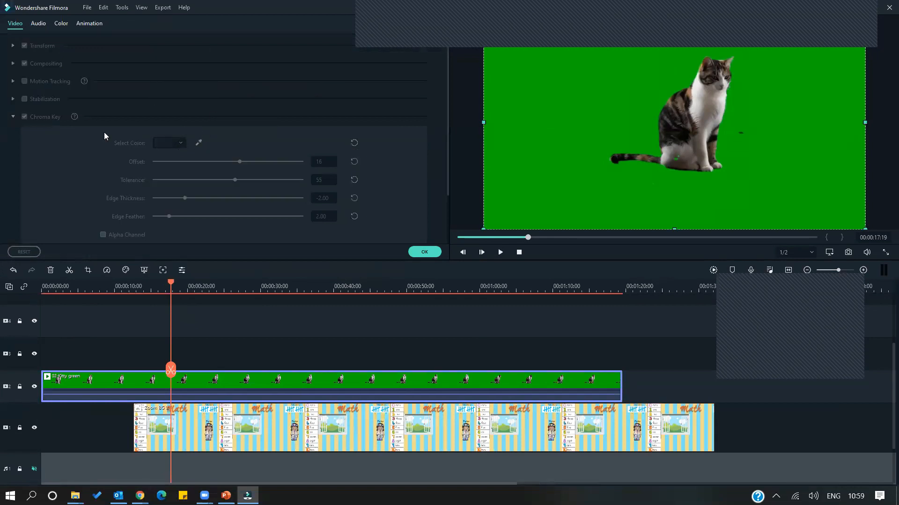
click(19, 117)
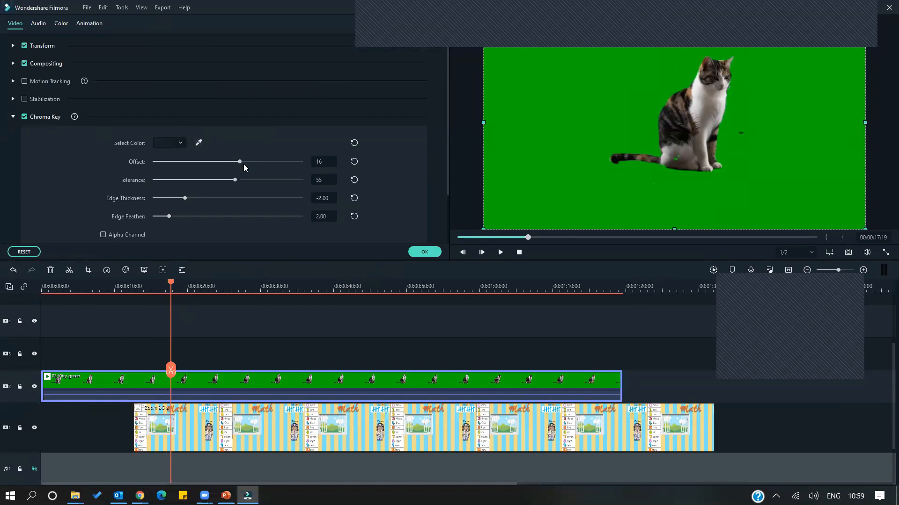
click(199, 143)
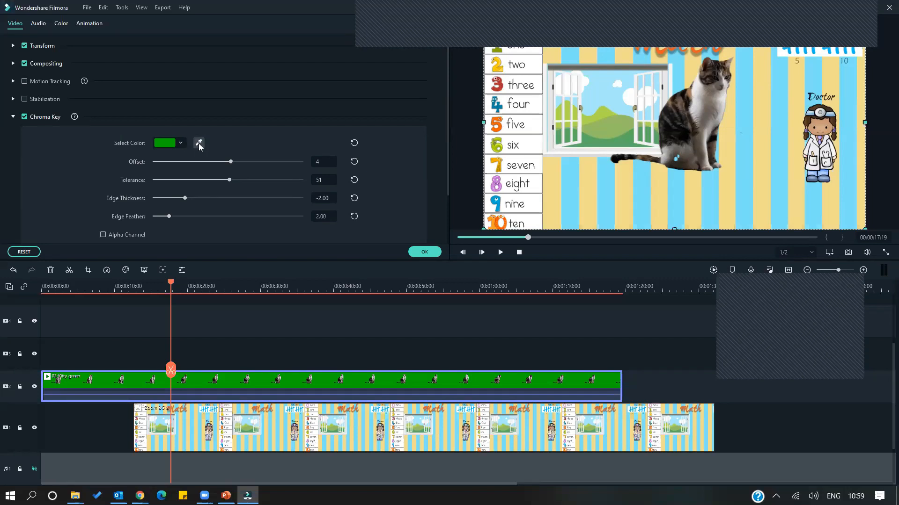
click(198, 143)
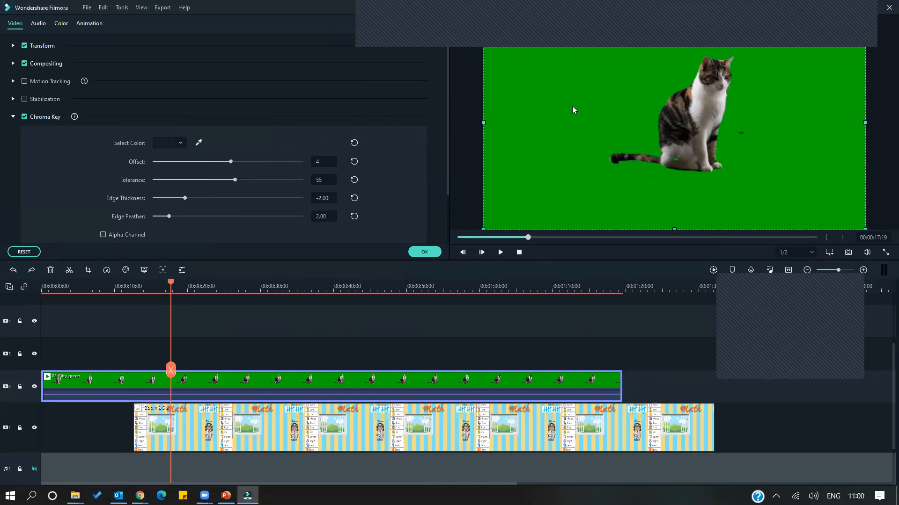
click(199, 143)
click(199, 144)
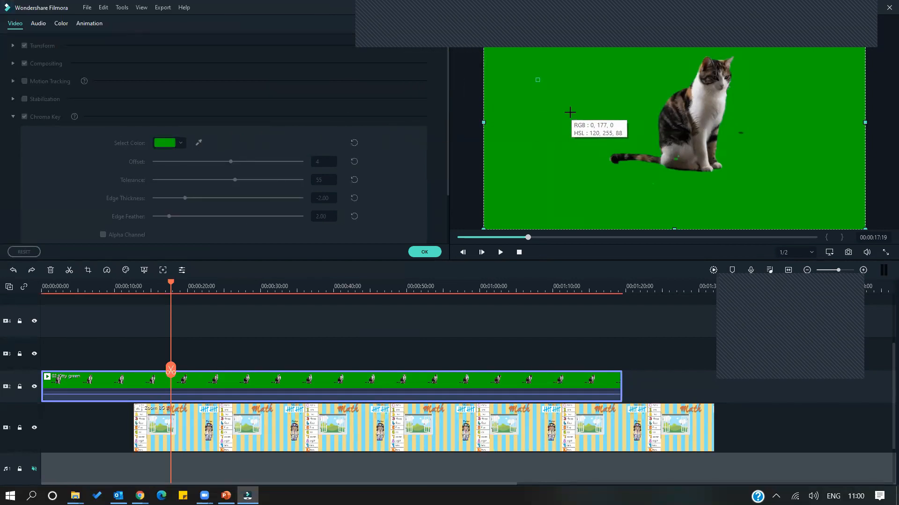
click(569, 112)
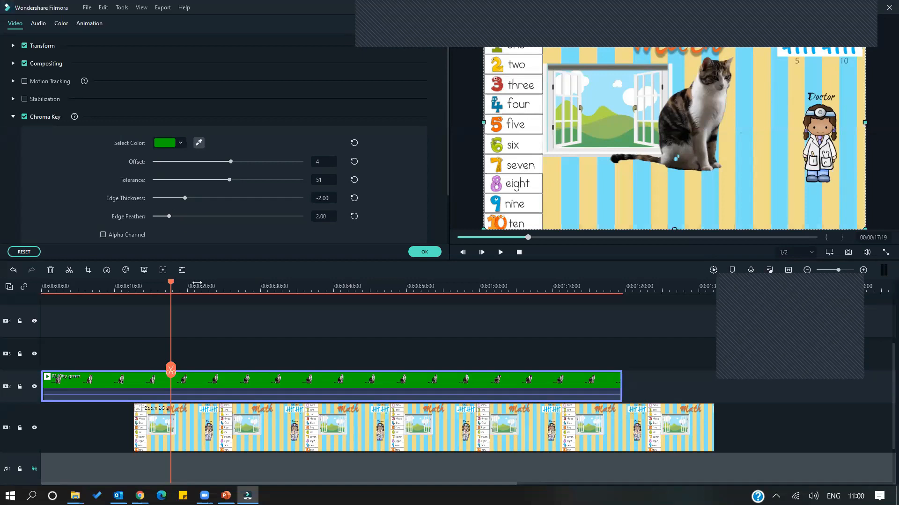
Reposition the keyed cat lower and further left in the preview, in front of the window, and play back the composite
key(space)
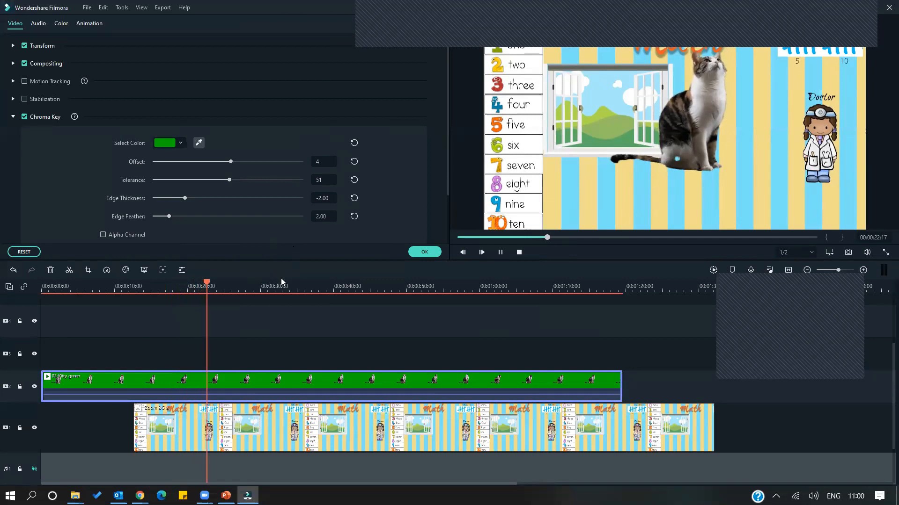
key(space)
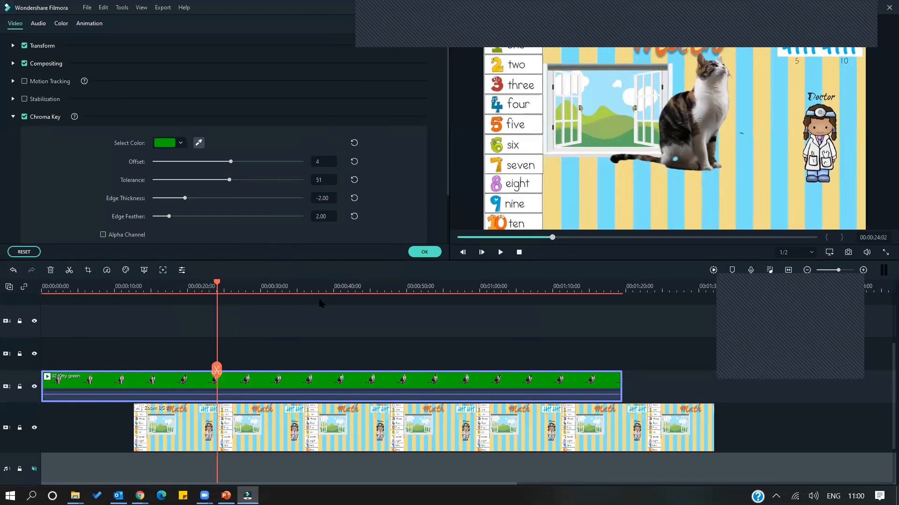
click(356, 385)
drag(701, 118, 634, 162)
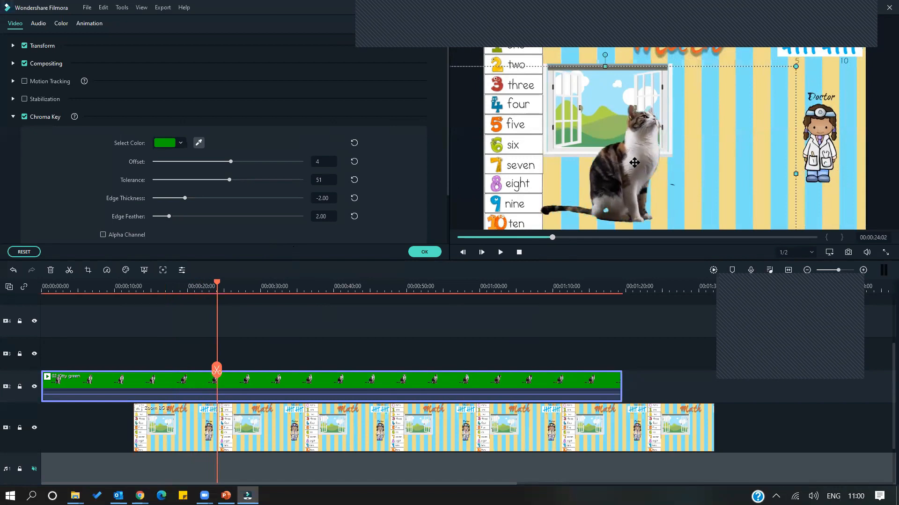
click(146, 288)
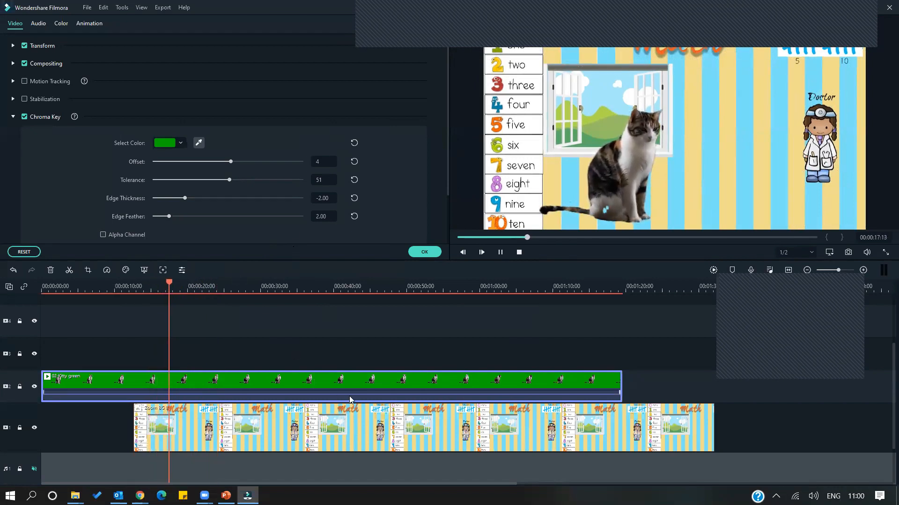
mouse_move(351, 395)
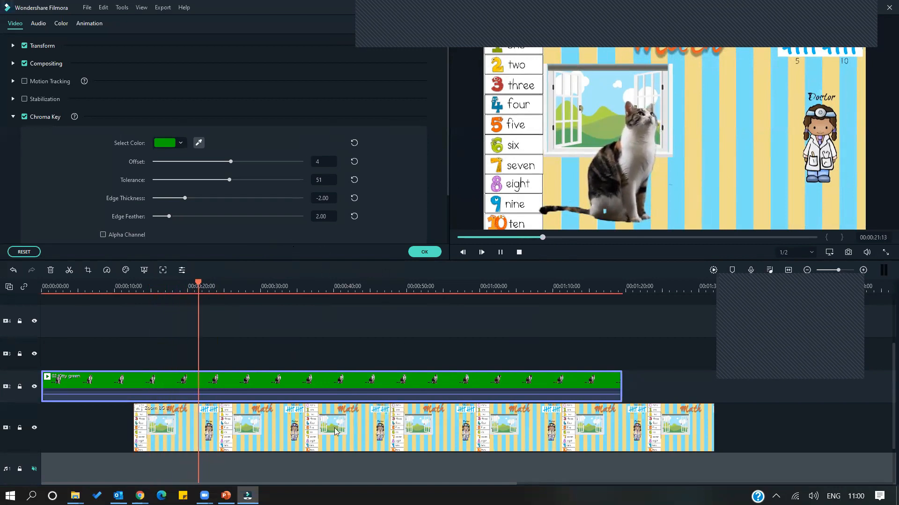
key(space)
Shorten the Zoom BG 2 image to end at about 33 seconds on the timeline and play back part of it
click(711, 427)
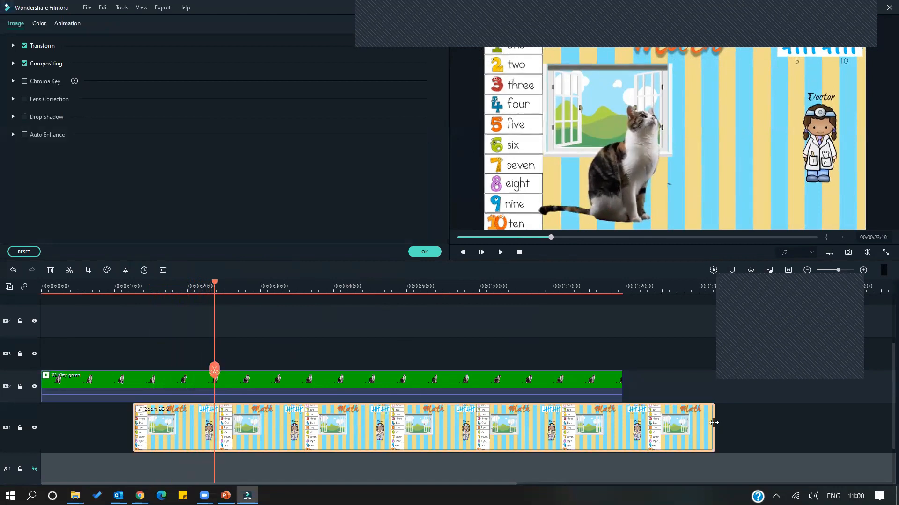
drag(711, 427, 284, 442)
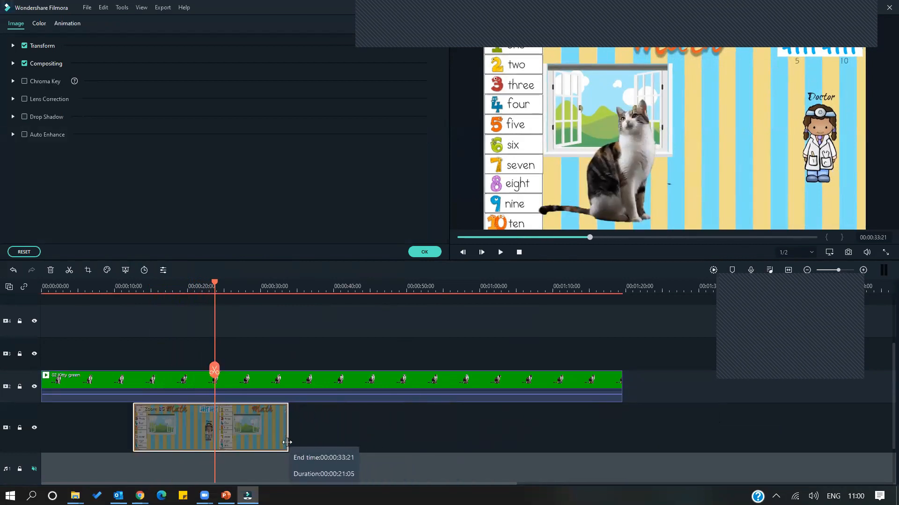
click(225, 290)
key(space)
key(space)
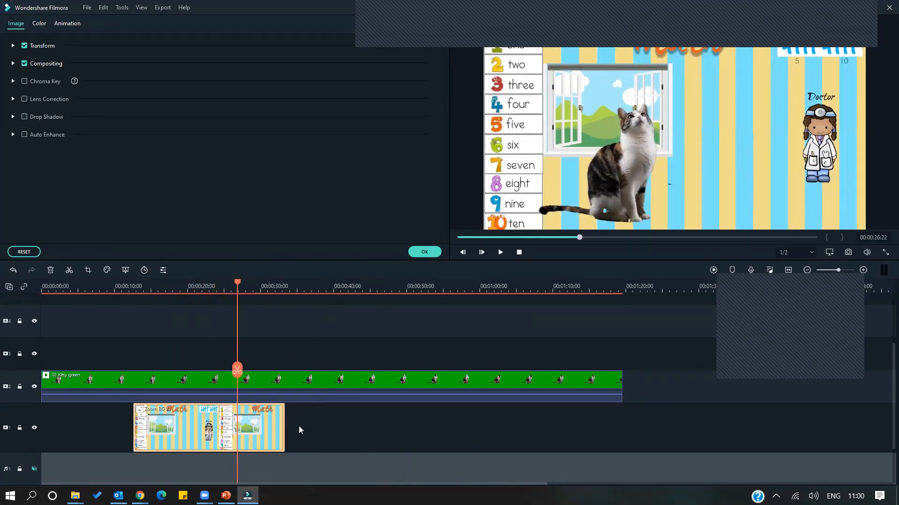
Add the SPH PV Online Book Week Ending Video to the first video track directly after the Zoom BG 2 image
click(425, 252)
scroll(312, 123, down, 2)
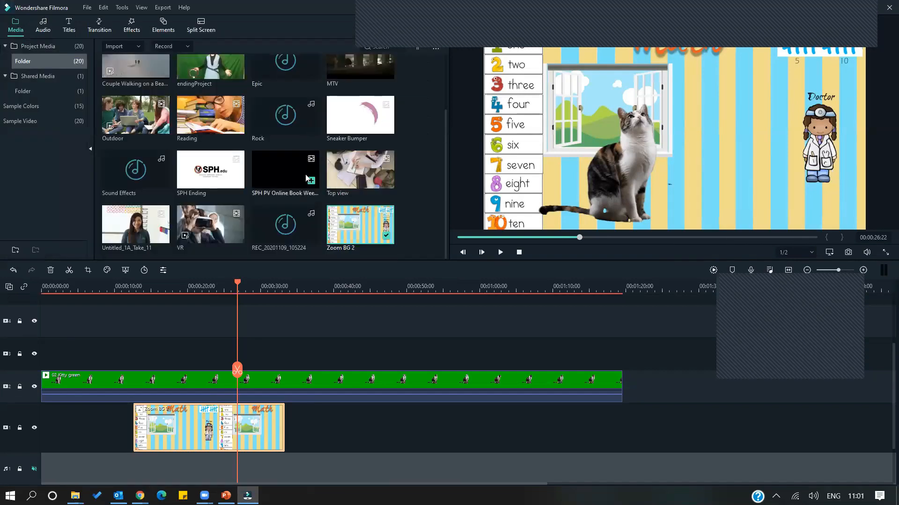
drag(344, 351, 336, 400)
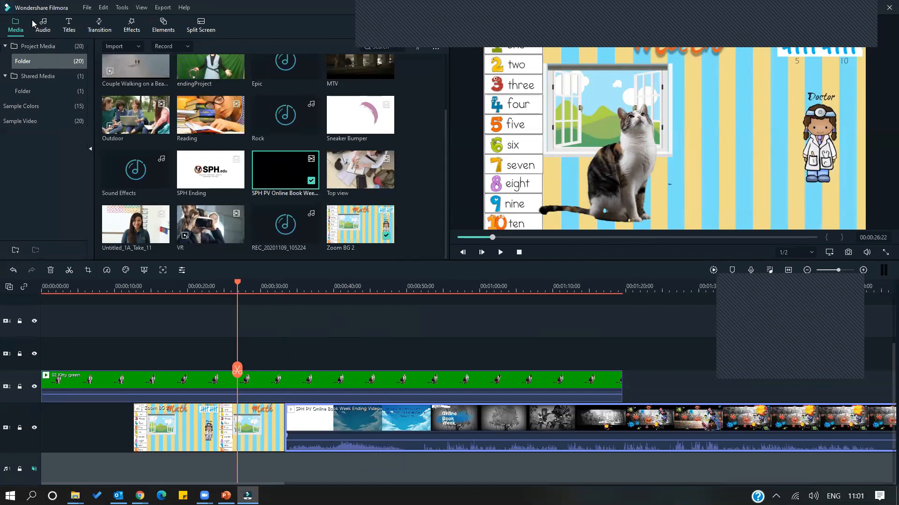
Lower the audio volume of the SPH PV Online Book Week Ending Video clip to -∞ dB
double_click(284, 380)
click(37, 23)
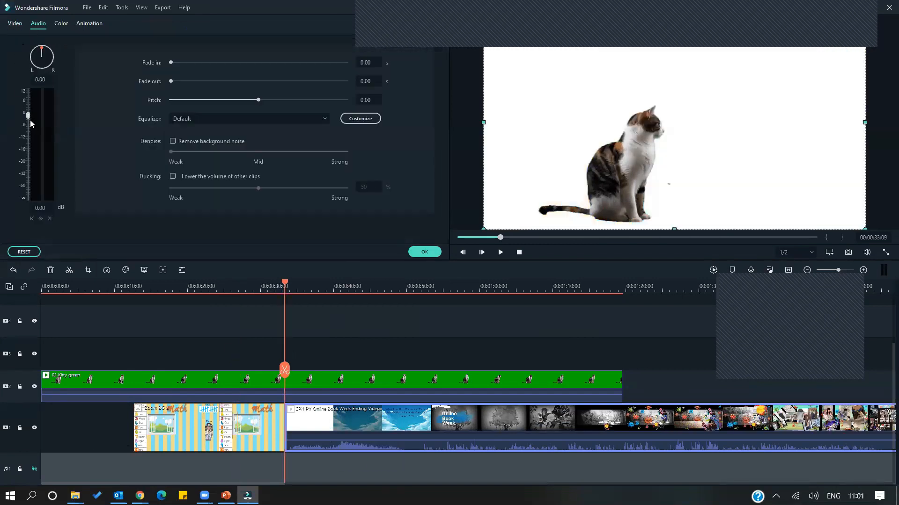
drag(28, 115, 50, 214)
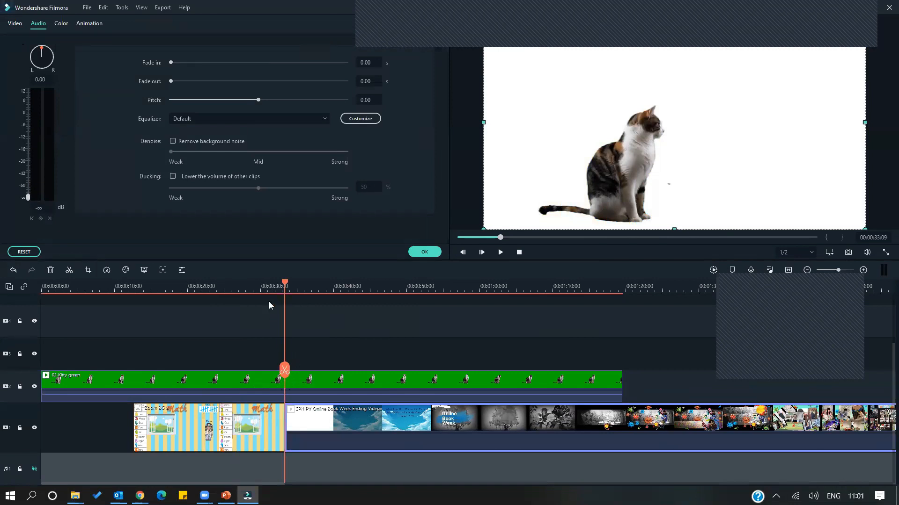
Play back the keyed cat from the end of the Zoom BG 2 image into the Online Book Week video, and close the clip settings
click(270, 287)
key(space)
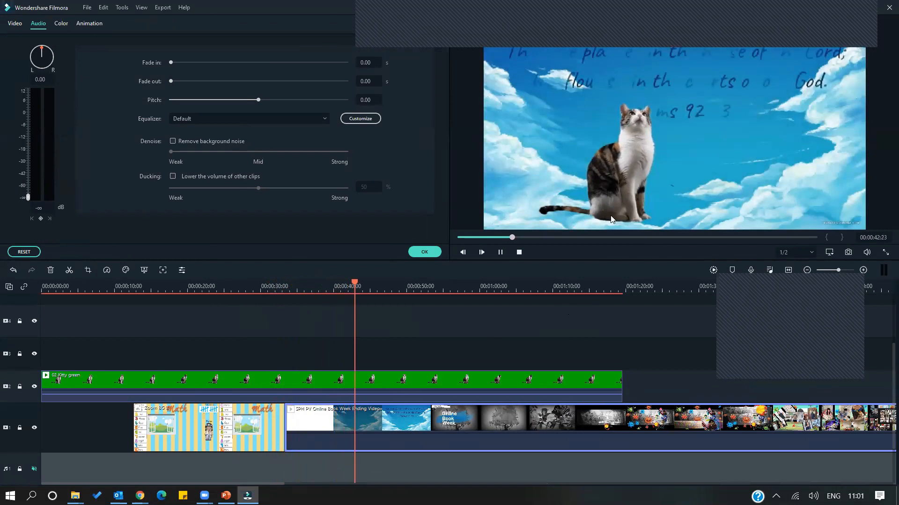
scroll(626, 321, down, 1)
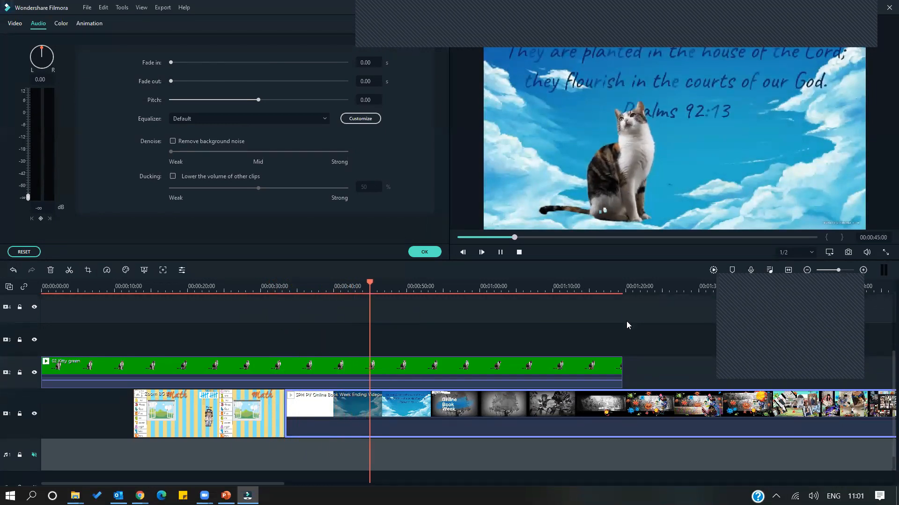
scroll(625, 318, up, 1)
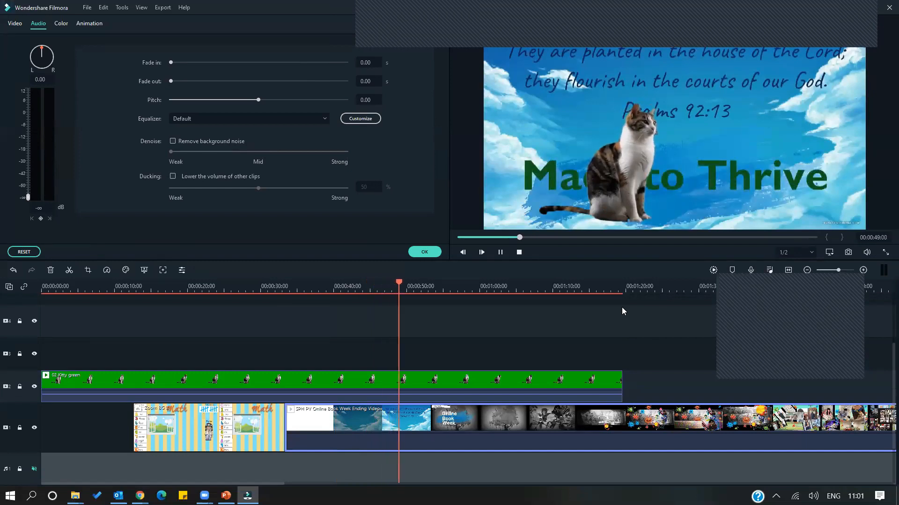
key(space)
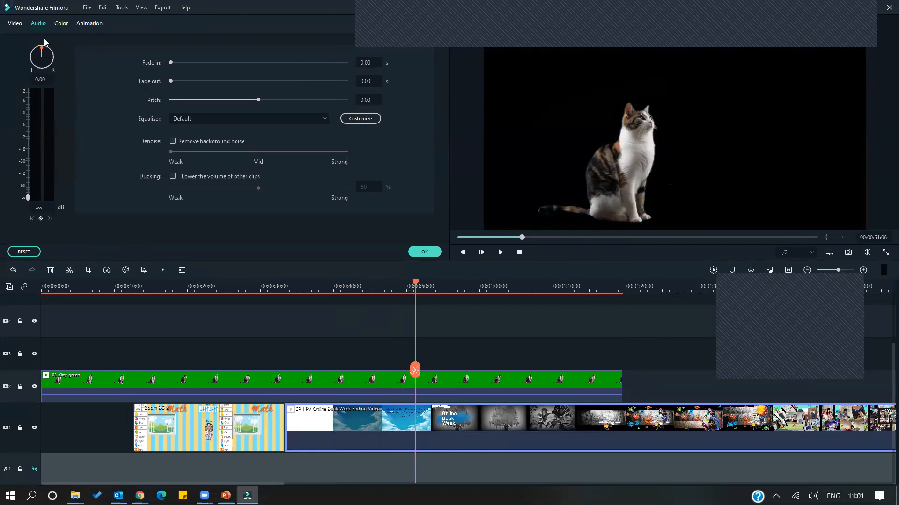
click(423, 252)
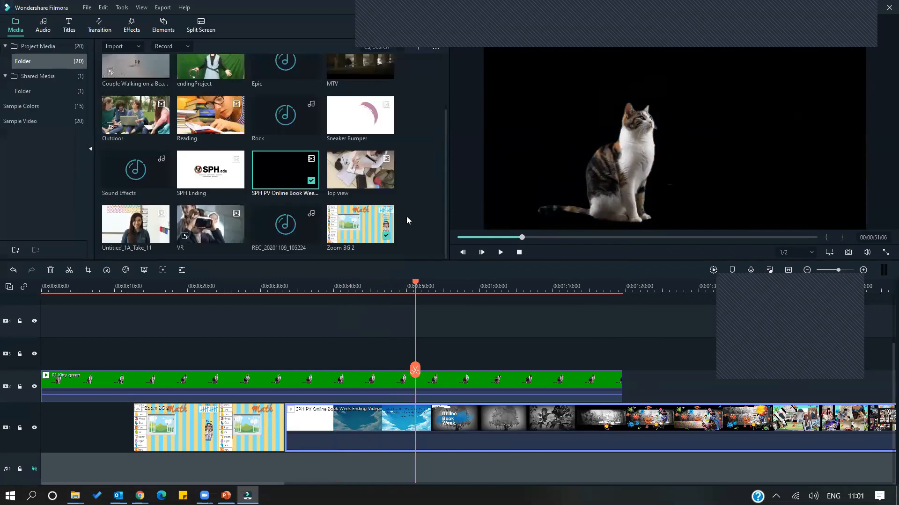
Shift the Zoom BG 2 image along the first video track and delete it from the timeline
drag(367, 175, 329, 435)
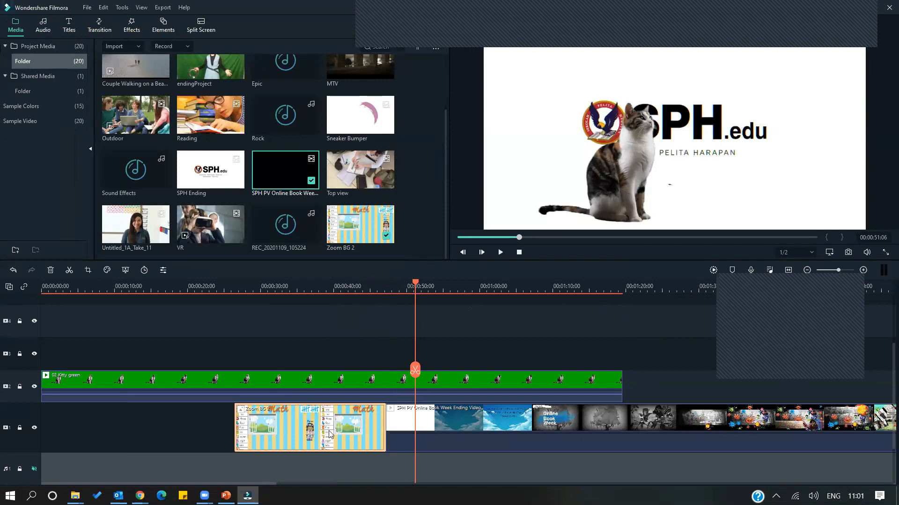
key(Delete)
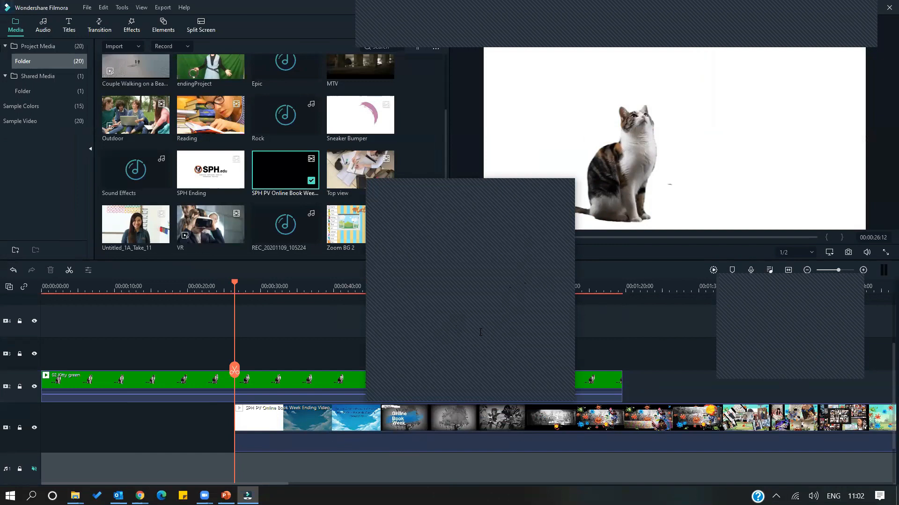
click(555, 188)
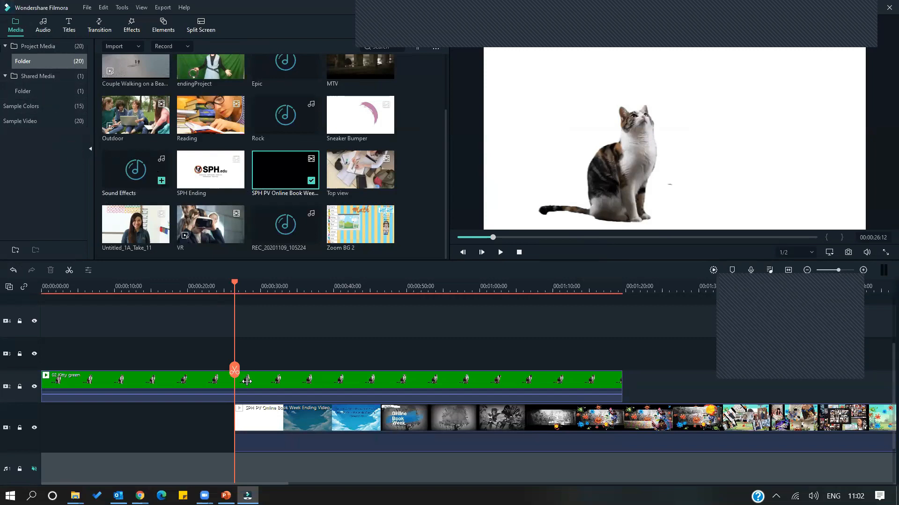
Move the SPH PV Online Book Week Ending Video to the start of the first video track and split it at 00:00:26:12
drag(258, 408, 62, 415)
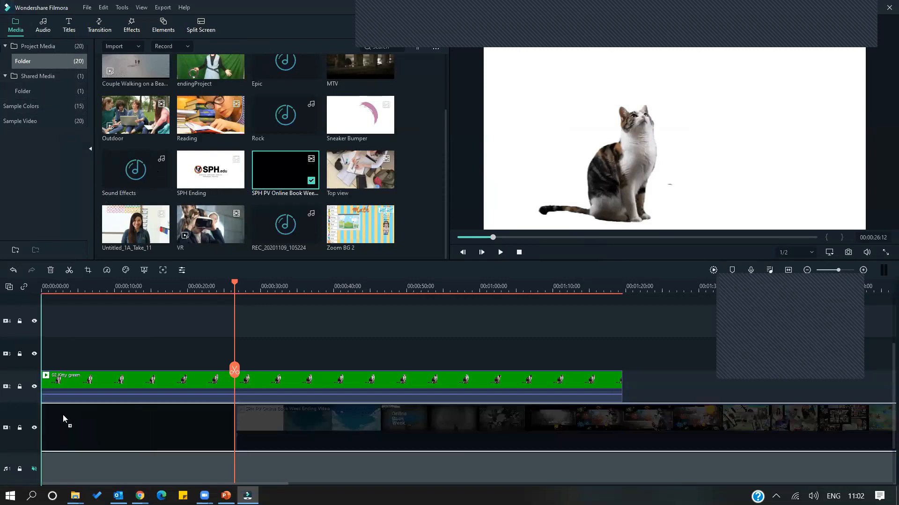
drag(329, 333, 306, 342)
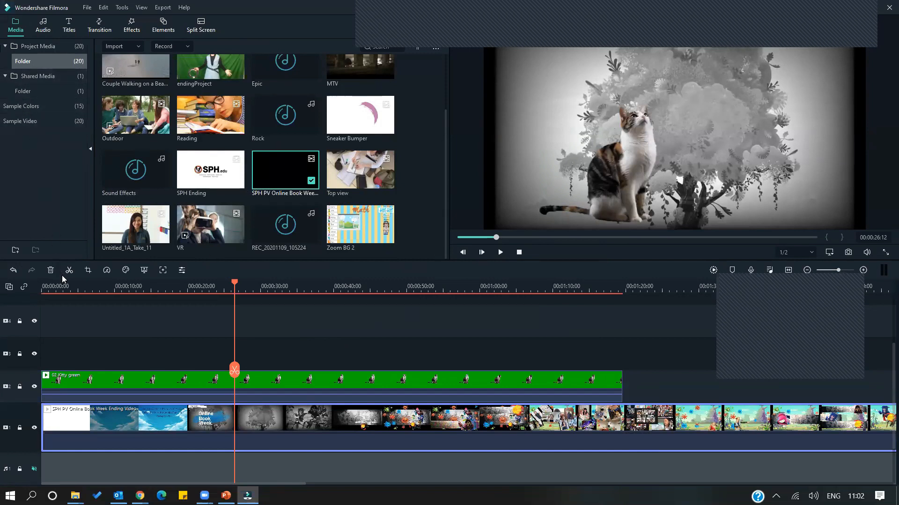
click(237, 372)
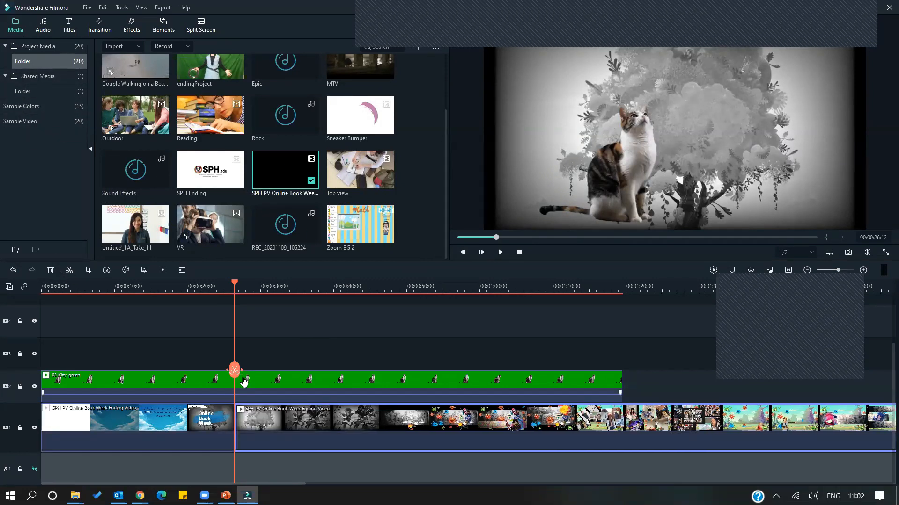
Try resampling the Chroma Key colour of the 02 Kitty green clip from a non-green area and the cat's fur, and reposition the clip
double_click(265, 383)
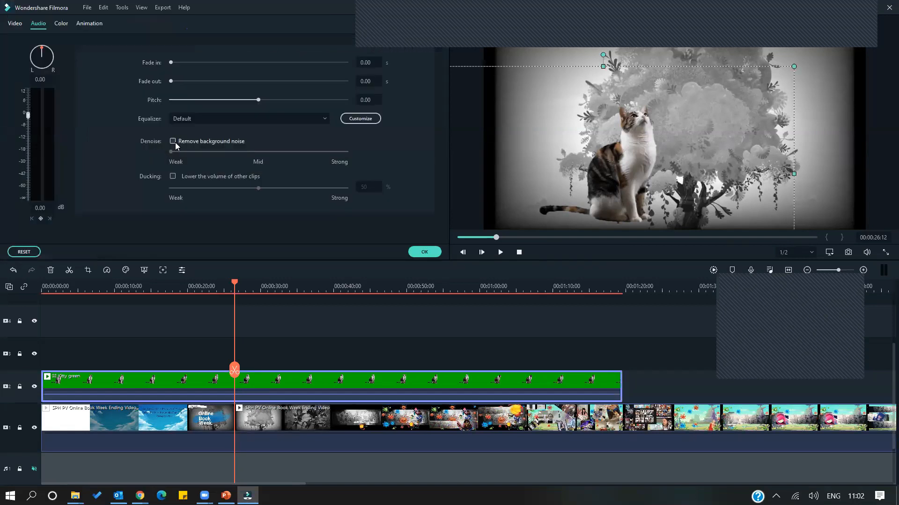
click(21, 24)
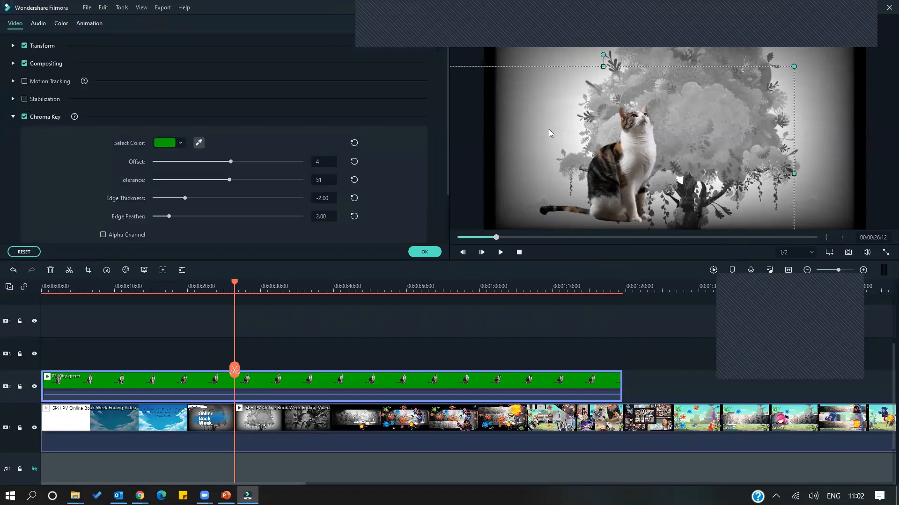
click(199, 143)
click(478, 125)
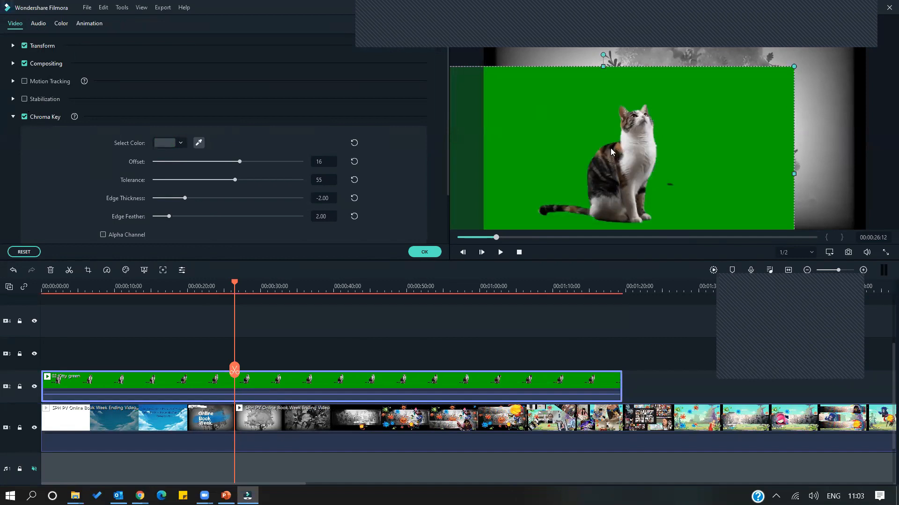
click(198, 142)
click(612, 142)
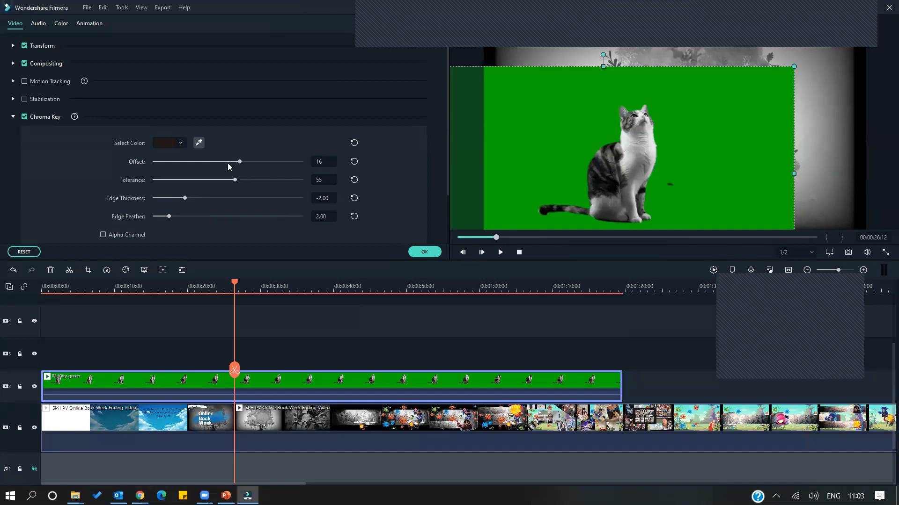
click(621, 125)
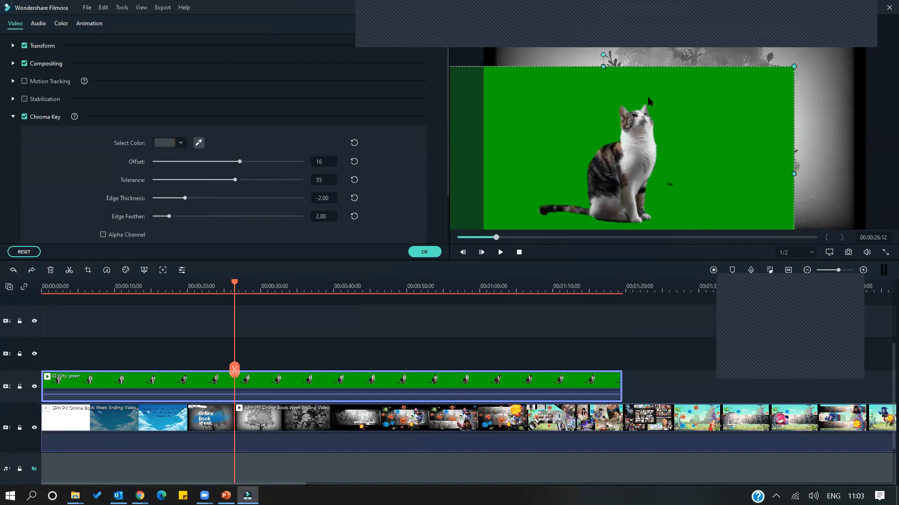
drag(684, 76, 686, 57)
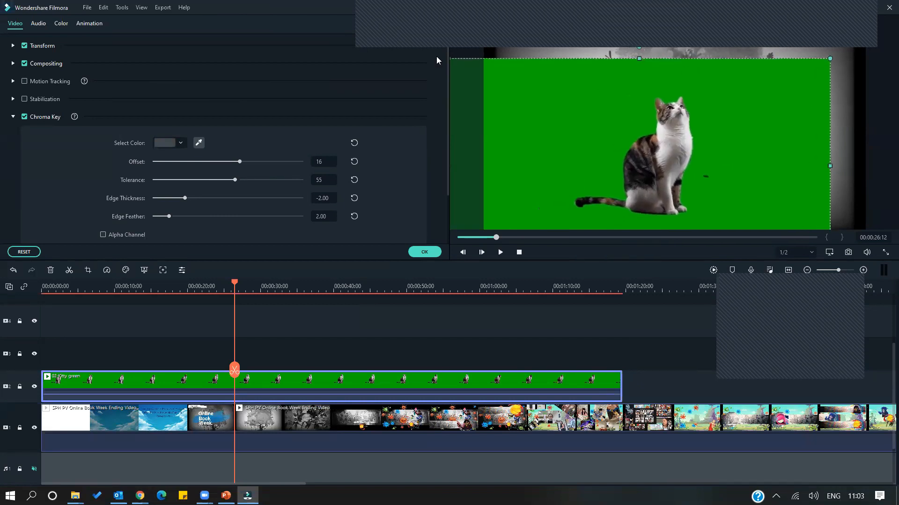
click(426, 253)
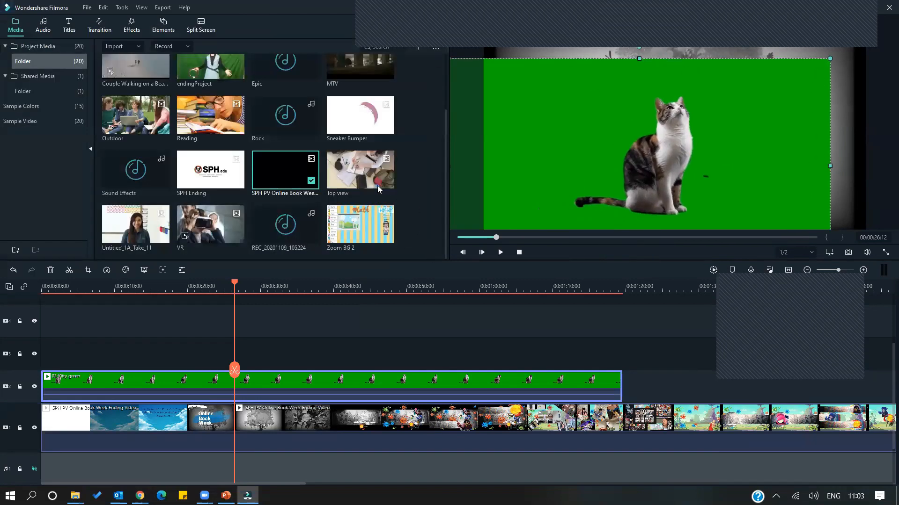
Replace the 02 Kitty green clip with endingProject at the start of the second video track and play its opening seconds
scroll(247, 142, up, 2)
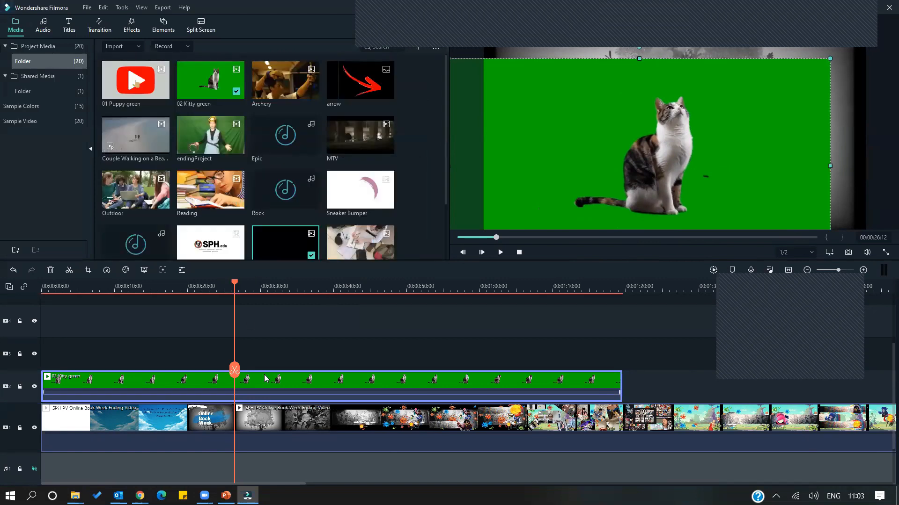
key(Delete)
drag(211, 140, 60, 393)
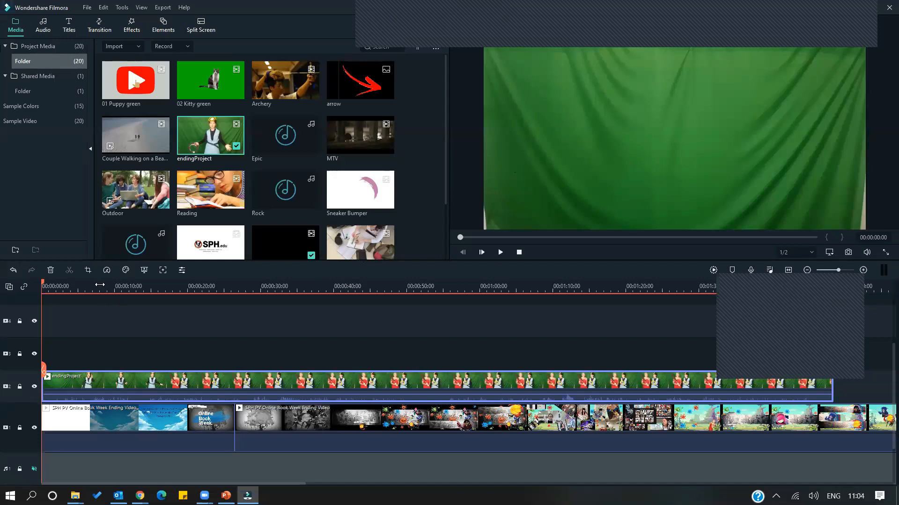
key(space)
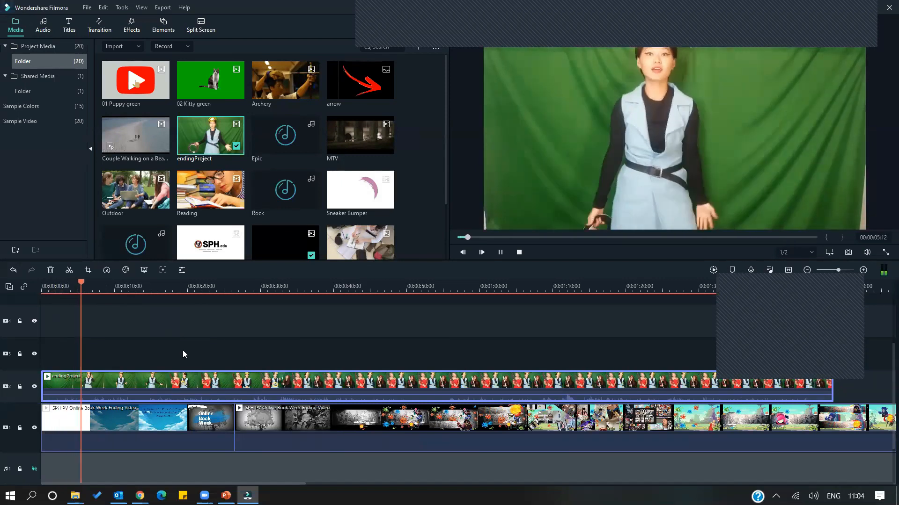
key(space)
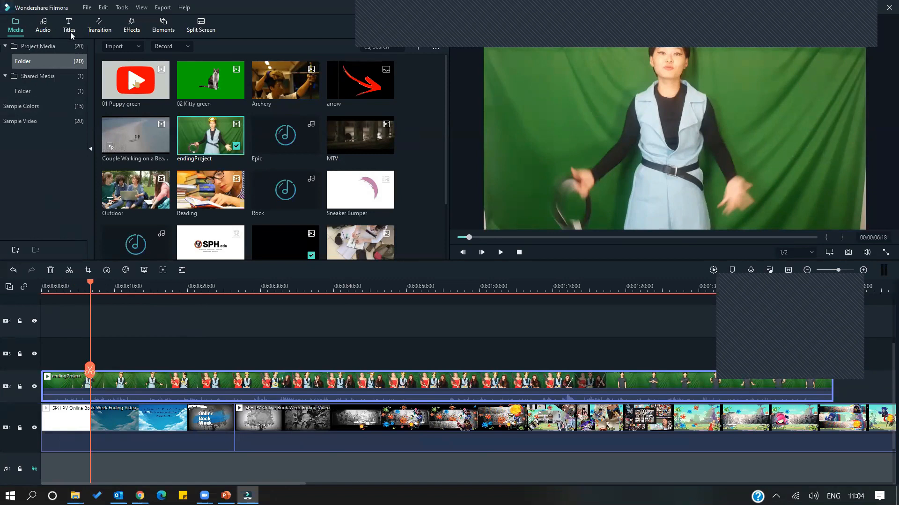
Enable Chroma Key on the endingProject clip and sample the green backdrop as the key colour
double_click(208, 382)
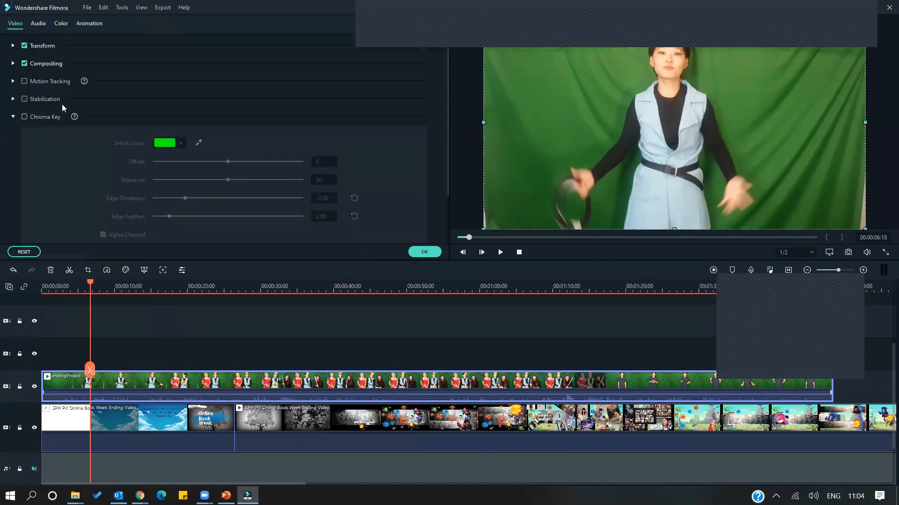
click(25, 116)
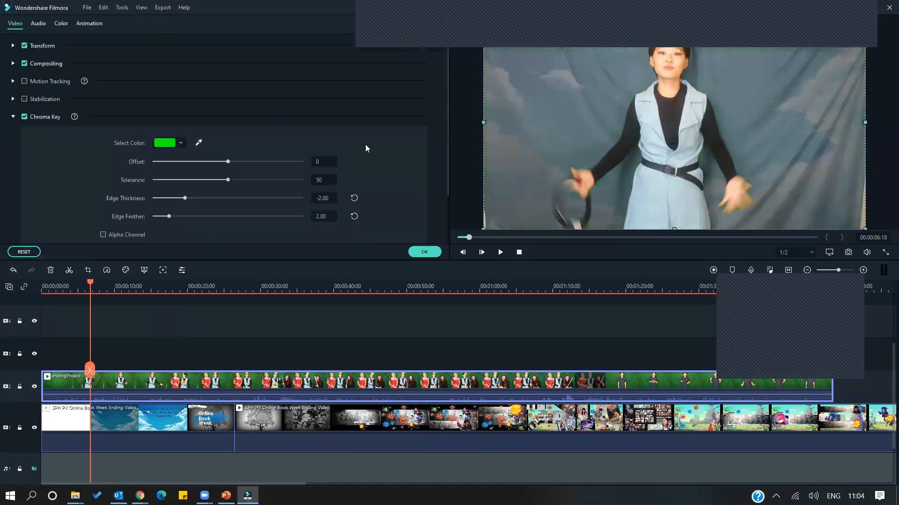
click(199, 143)
click(198, 143)
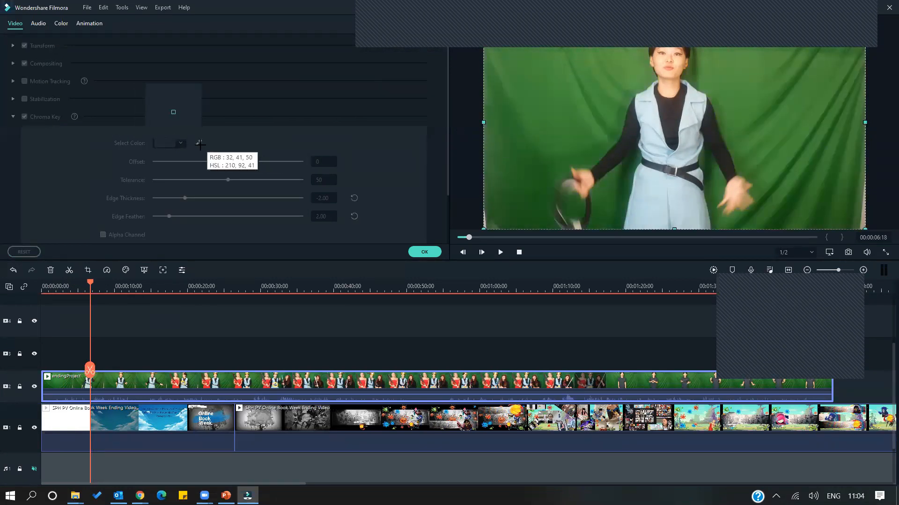
click(490, 102)
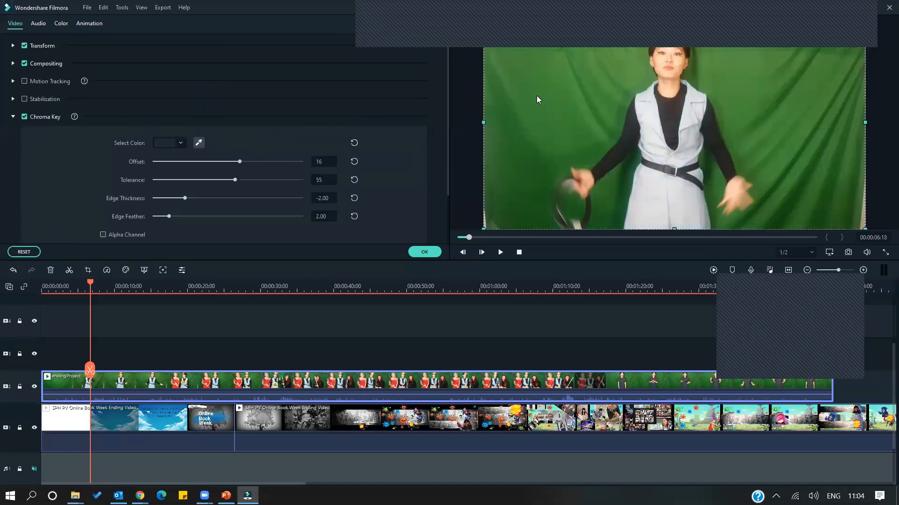
click(199, 142)
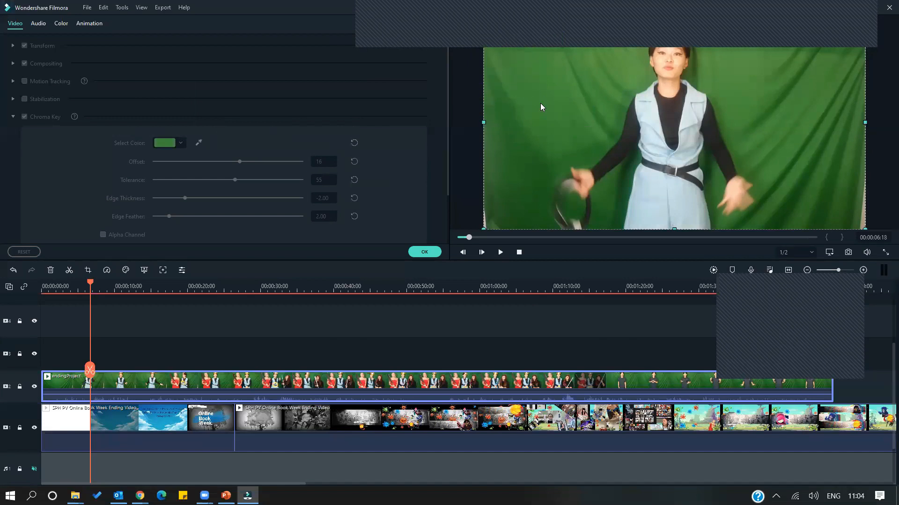
click(540, 103)
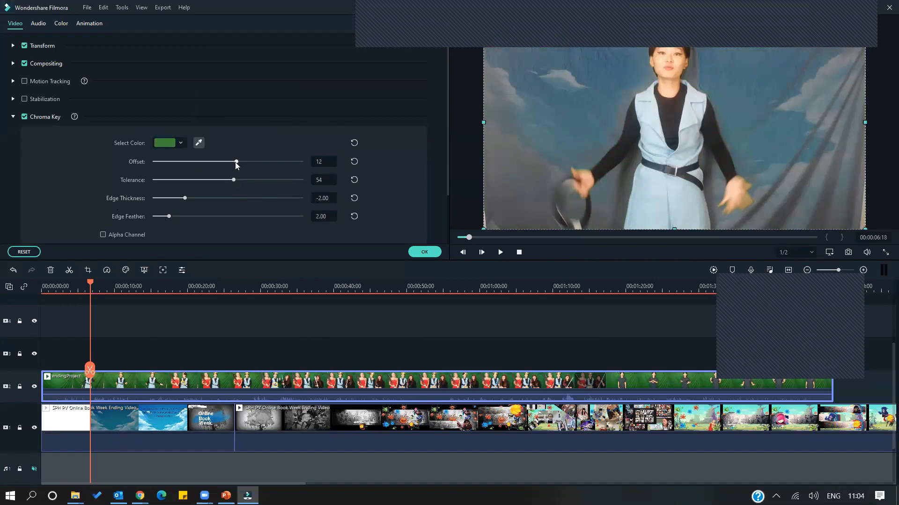
Set the endingProject Chroma Key to offset 77, tolerance 46, edge thickness -1.53 and edge feather 1.27, and apply the settings
drag(237, 165, 290, 171)
mouse_move(233, 181)
mouse_down()
mouse_move(247, 184)
mouse_move(223, 182)
mouse_up()
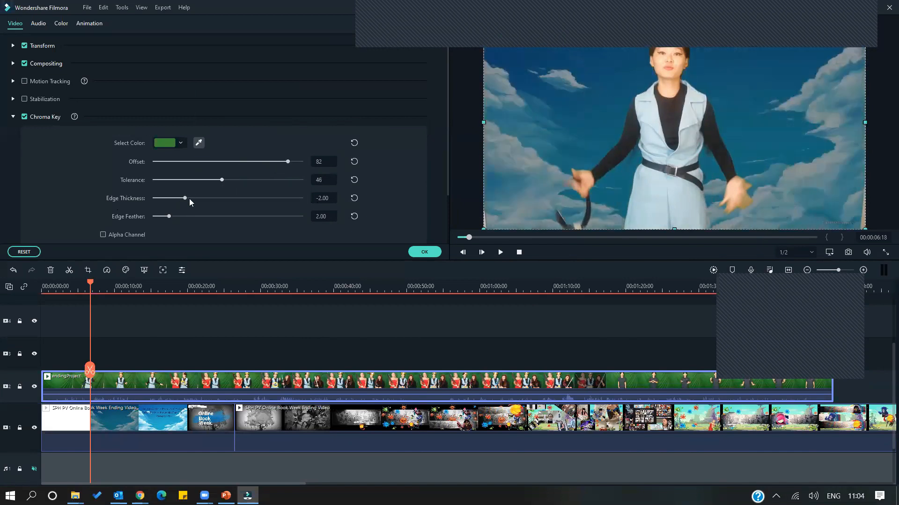
mouse_move(184, 199)
mouse_down()
mouse_move(196, 199)
mouse_move(189, 199)
mouse_up()
mouse_move(171, 216)
mouse_down()
mouse_move(187, 217)
mouse_move(165, 219)
mouse_up()
mouse_move(285, 162)
mouse_down()
mouse_move(208, 171)
mouse_move(284, 170)
mouse_up()
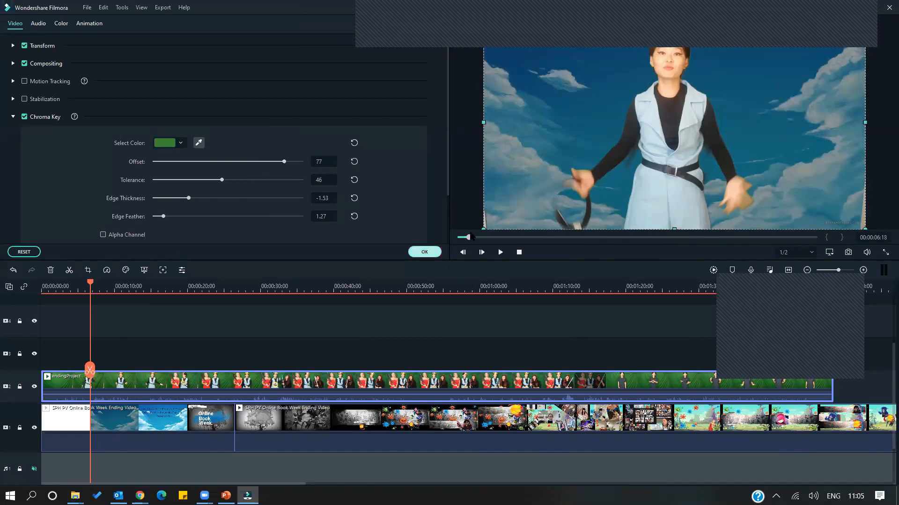
click(424, 251)
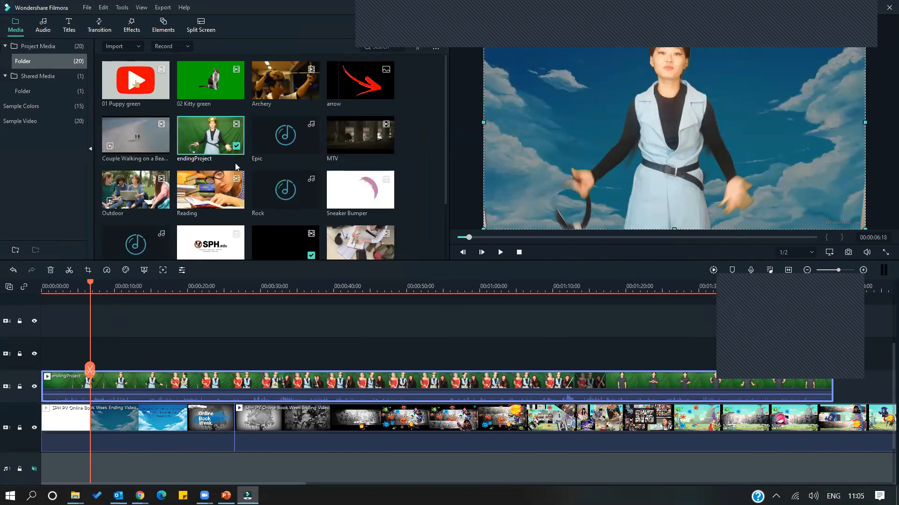
scroll(241, 178, down, 2)
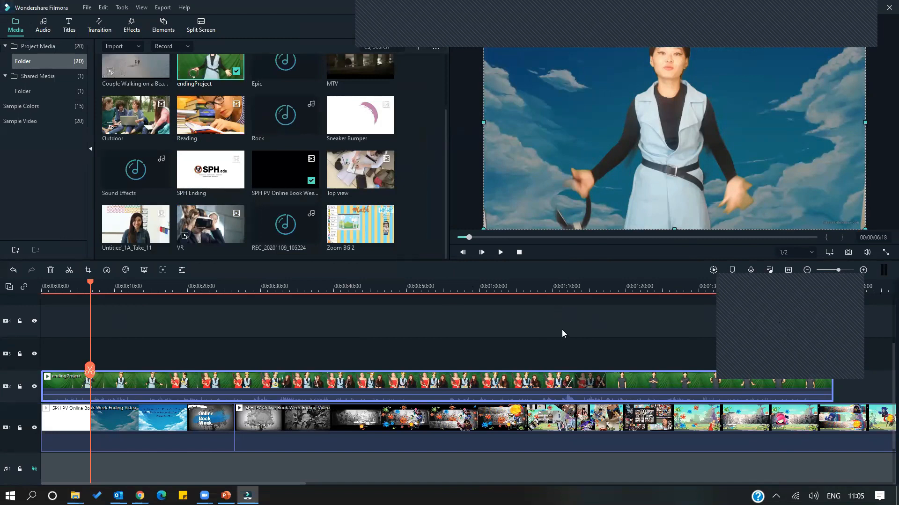
scroll(562, 330, up, 3)
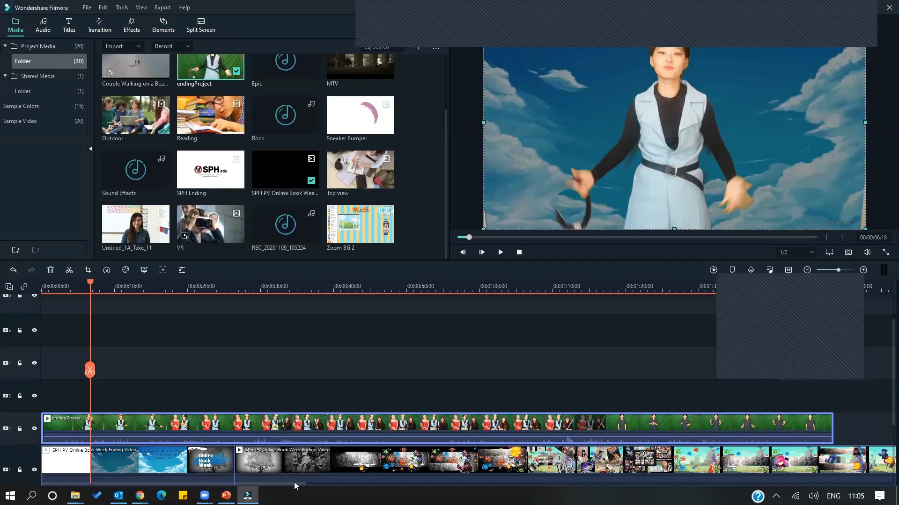
scroll(280, 483, down, 5)
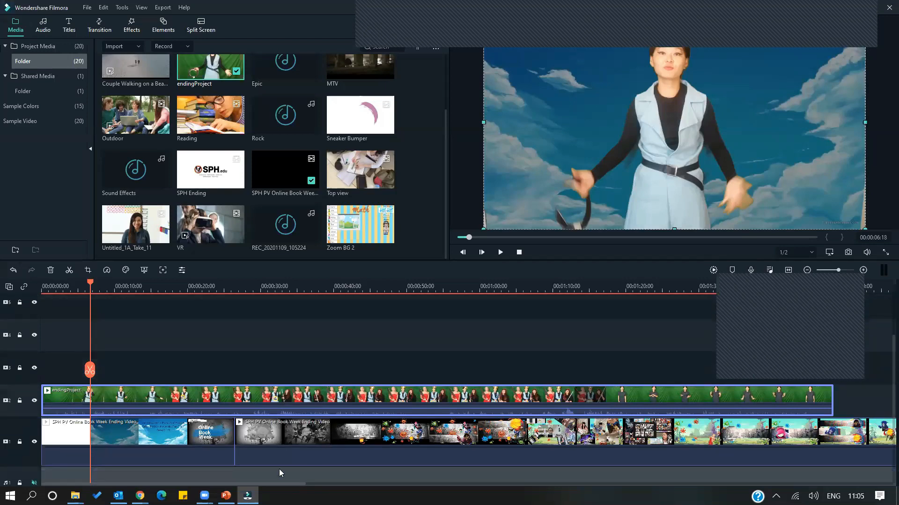
scroll(290, 415, up, 1)
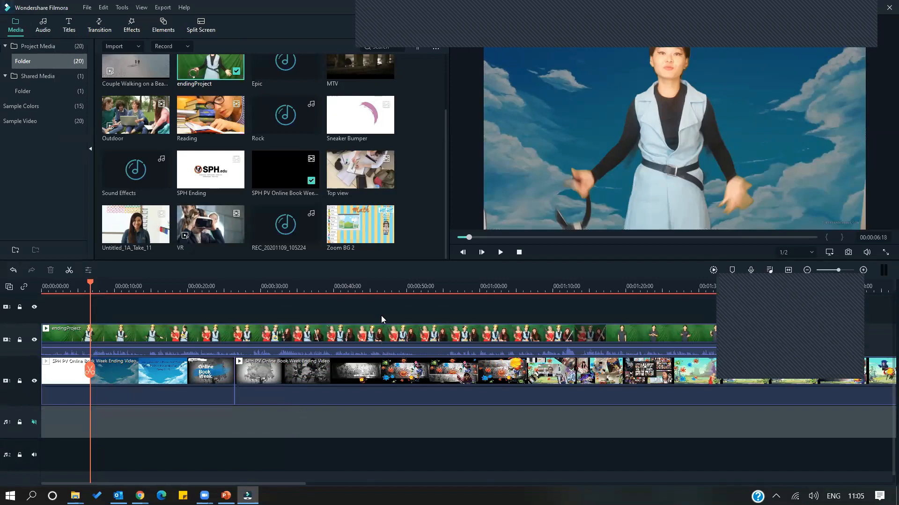
scroll(806, 294, up, 1)
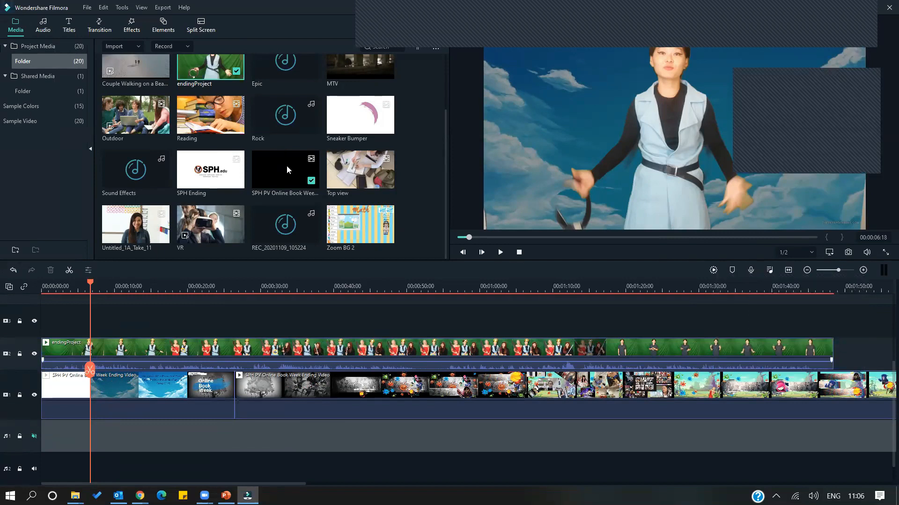
scroll(286, 165, up, 2)
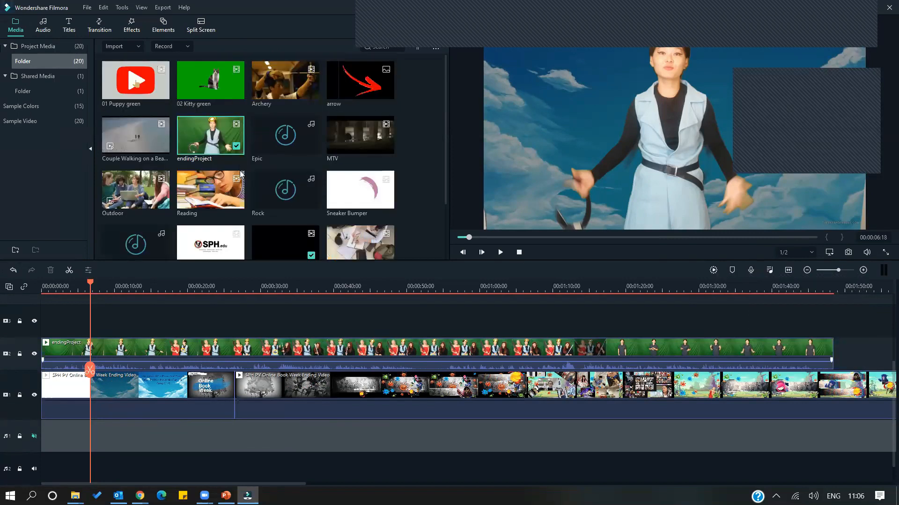
Open the local MP4 video export settings and set the resolution to 720x480
click(167, 7)
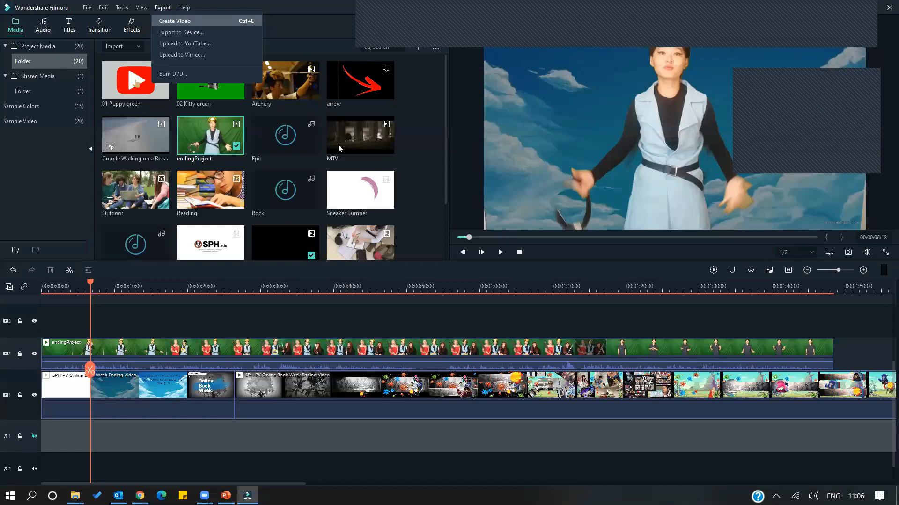
key(ctrl+e)
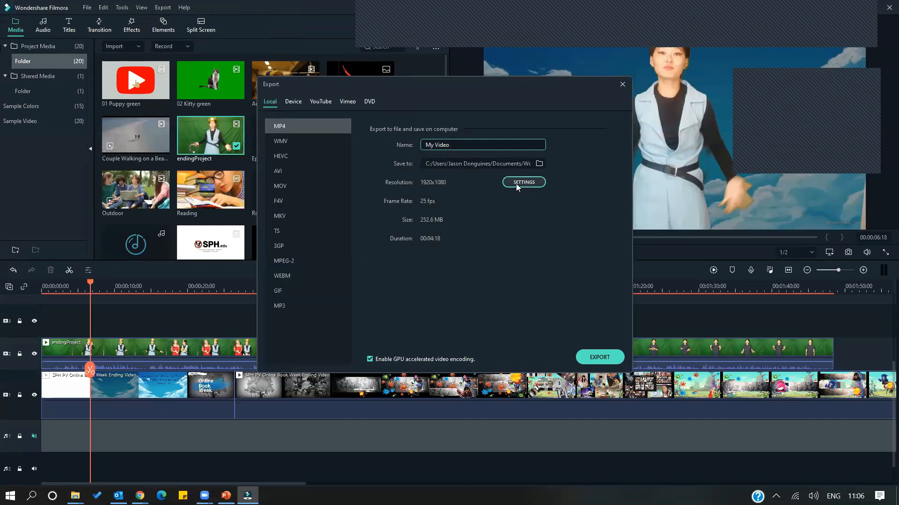
click(494, 164)
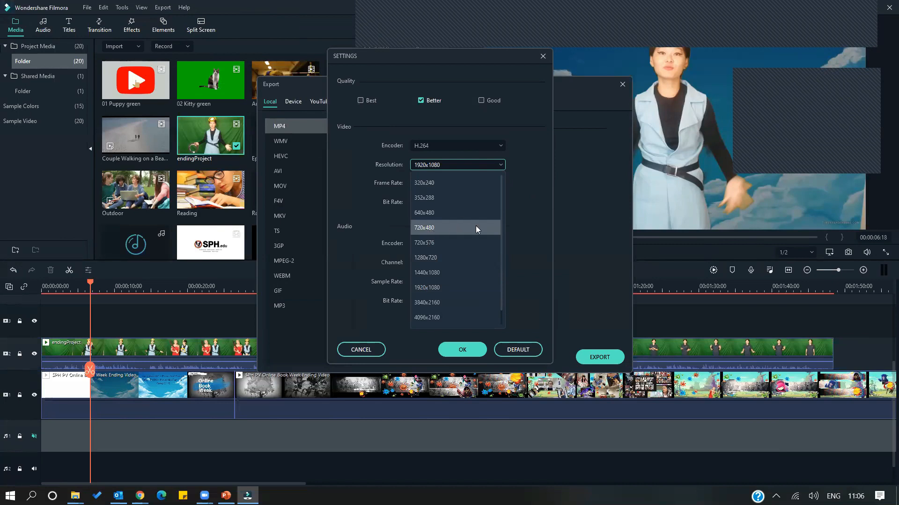
click(505, 242)
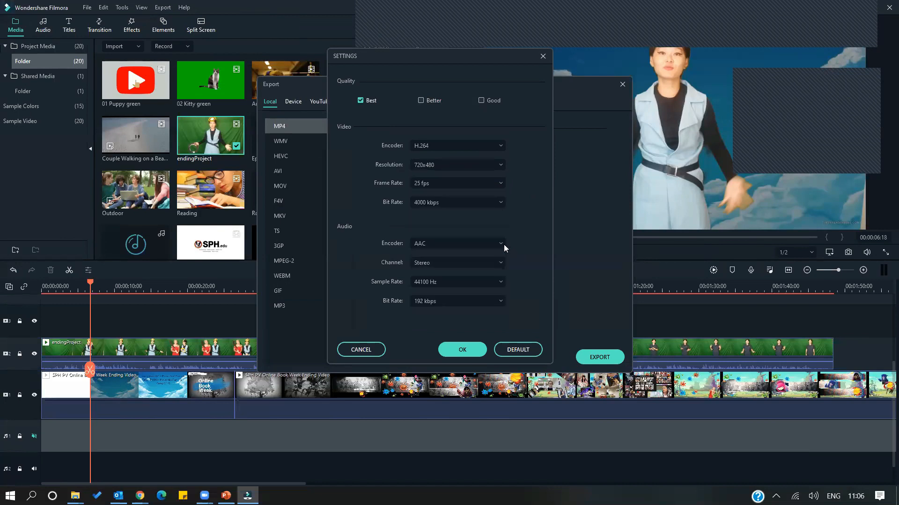
click(451, 165)
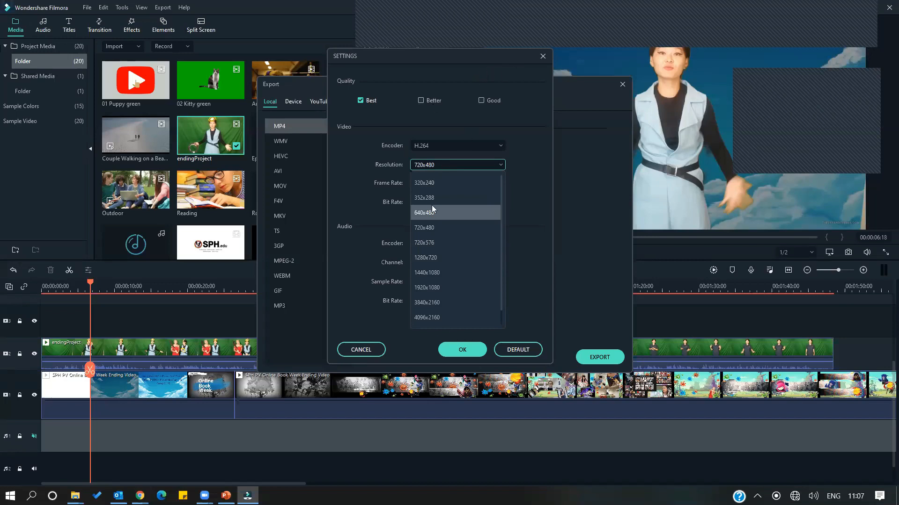
click(445, 164)
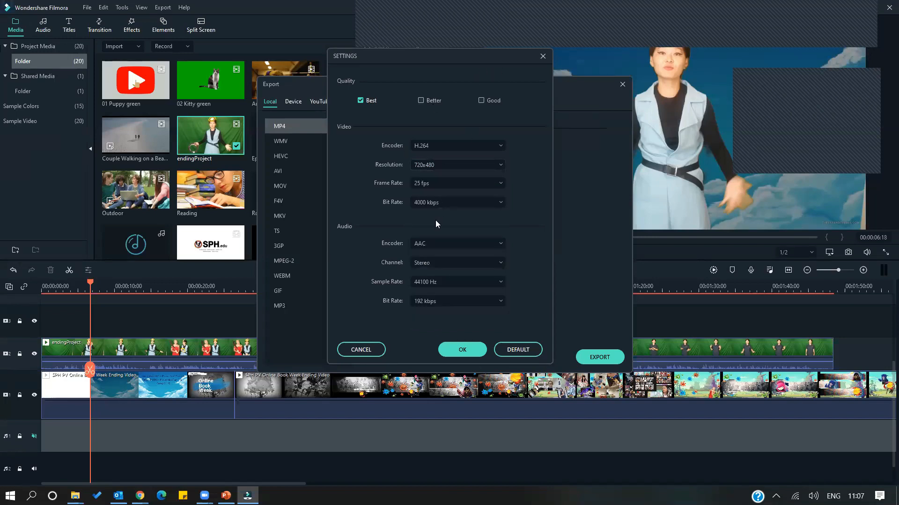
click(437, 165)
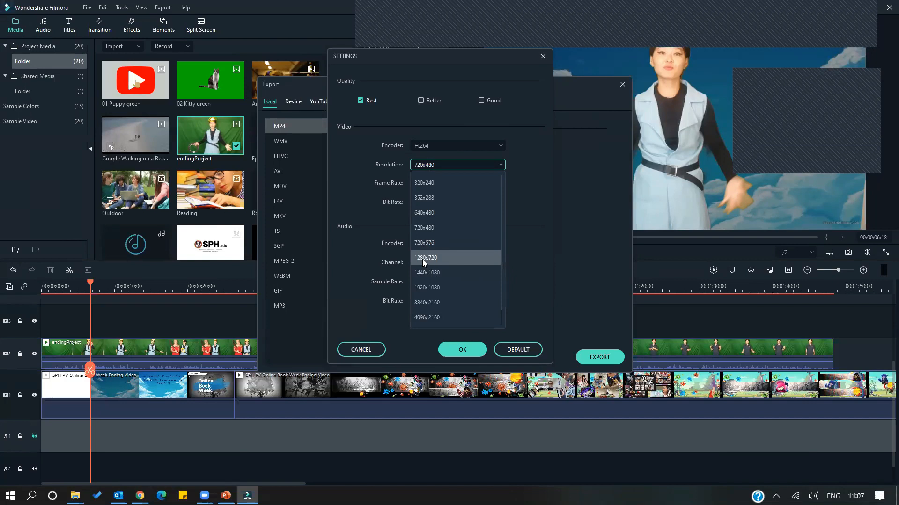
click(426, 229)
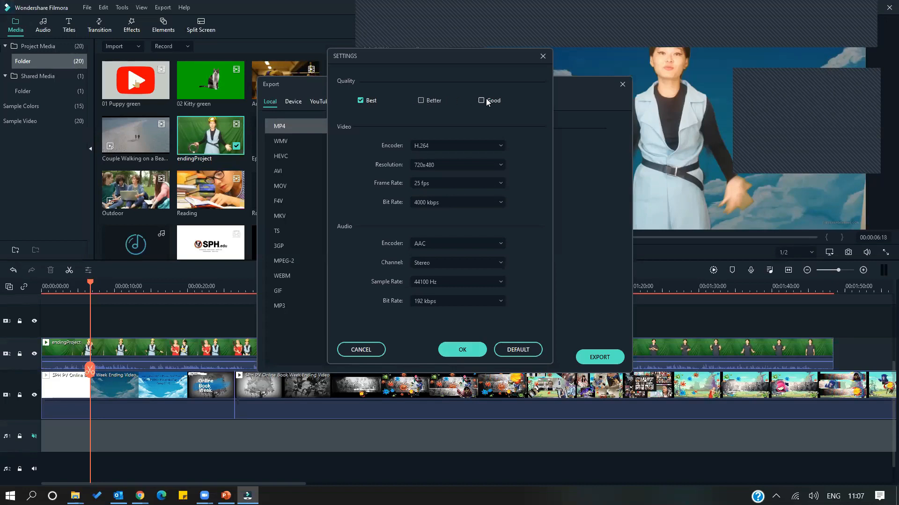
Try the Good and Better export quality presets, set the quality back to Best and accept the settings
click(362, 100)
click(480, 100)
click(420, 100)
click(360, 100)
click(462, 349)
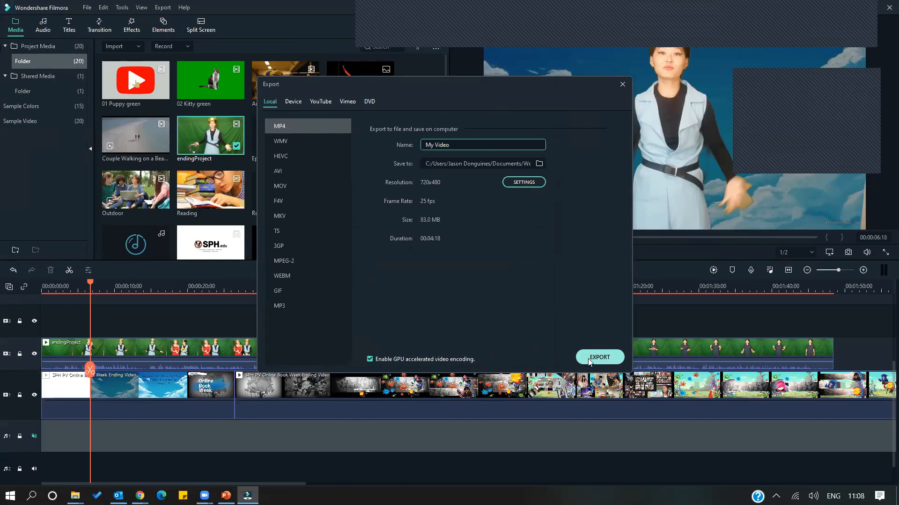
Start exporting My Video as a local MP4, then abort the rendering and return to the timeline
key(Escape)
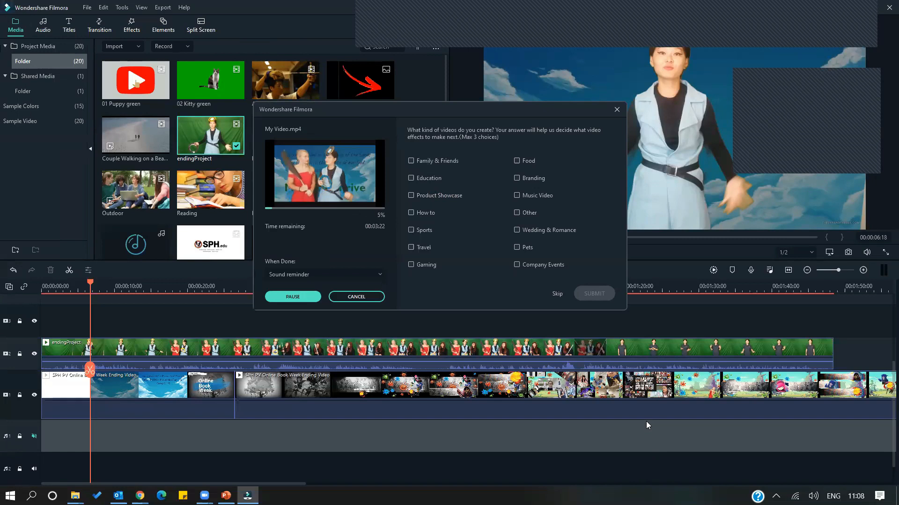
click(363, 297)
click(474, 213)
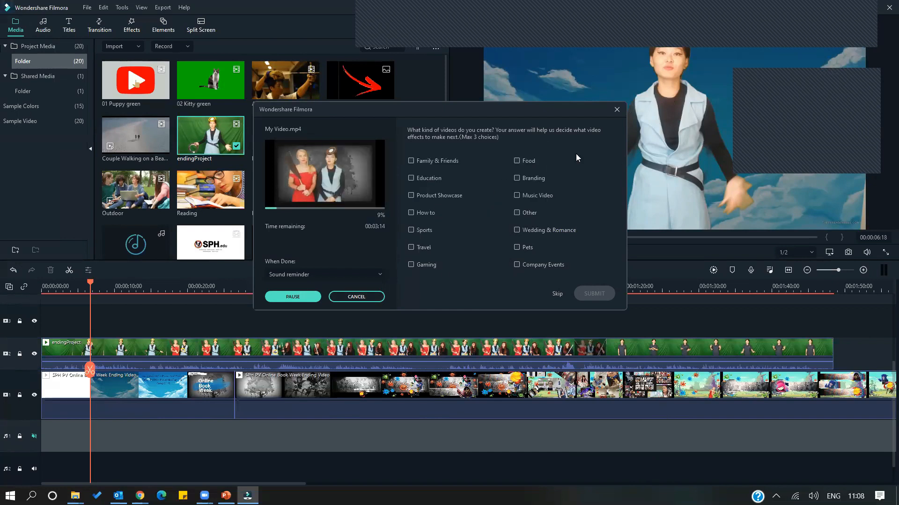
click(616, 111)
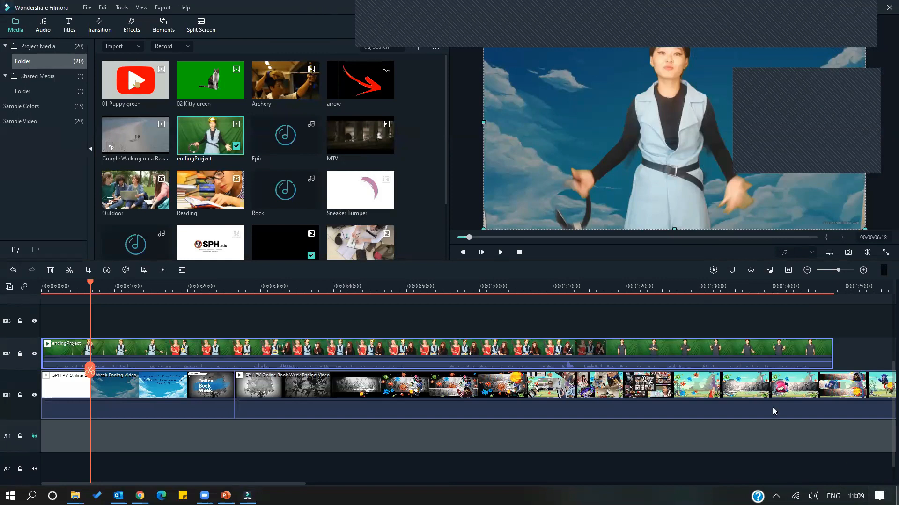
Switch to Chrome, bring up the y2mate YouTube downloader page and highlight its web address
key(super+d)
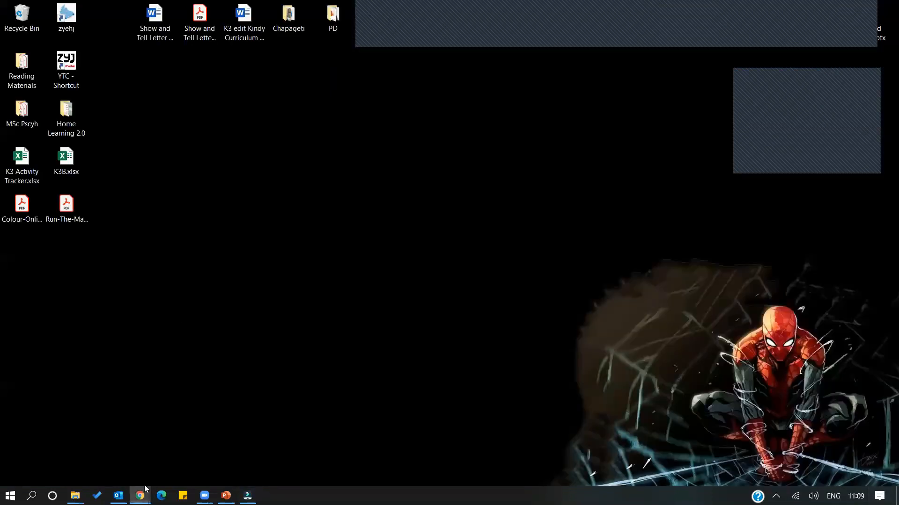
mouse_move(141, 494)
click(169, 443)
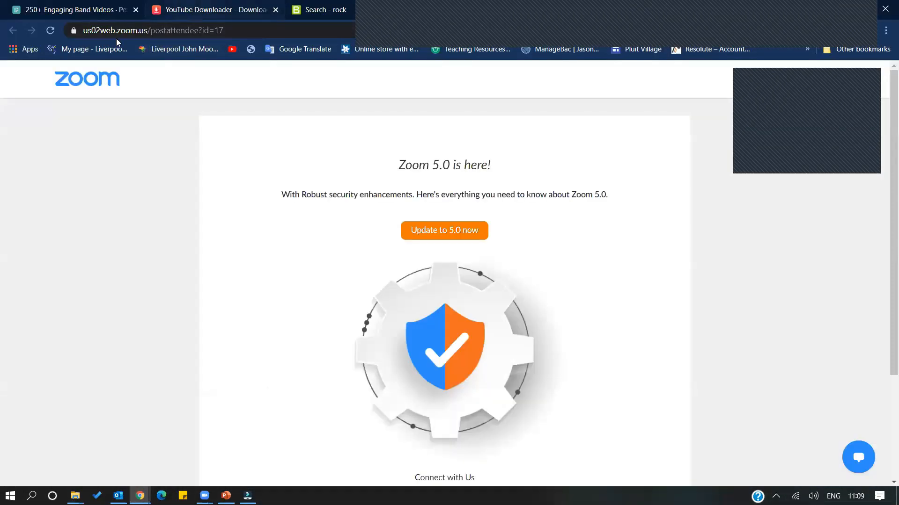
click(195, 11)
drag(149, 31, 82, 32)
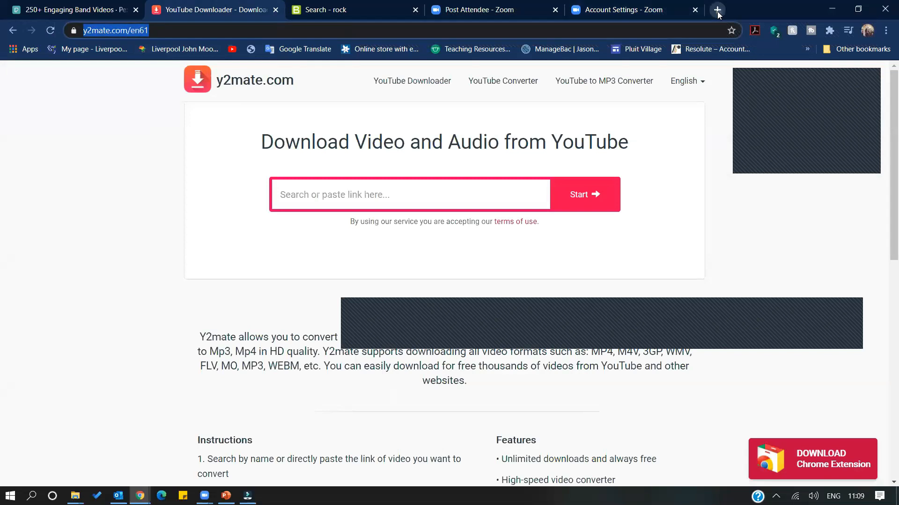
Open YouTube in a new browser tab and search for "kids story"
click(717, 10)
click(229, 50)
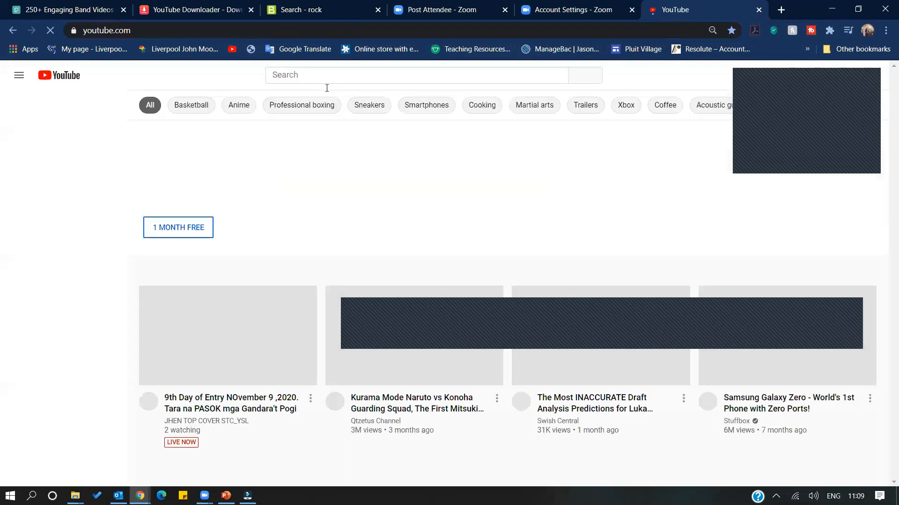
click(313, 76)
text(kids)
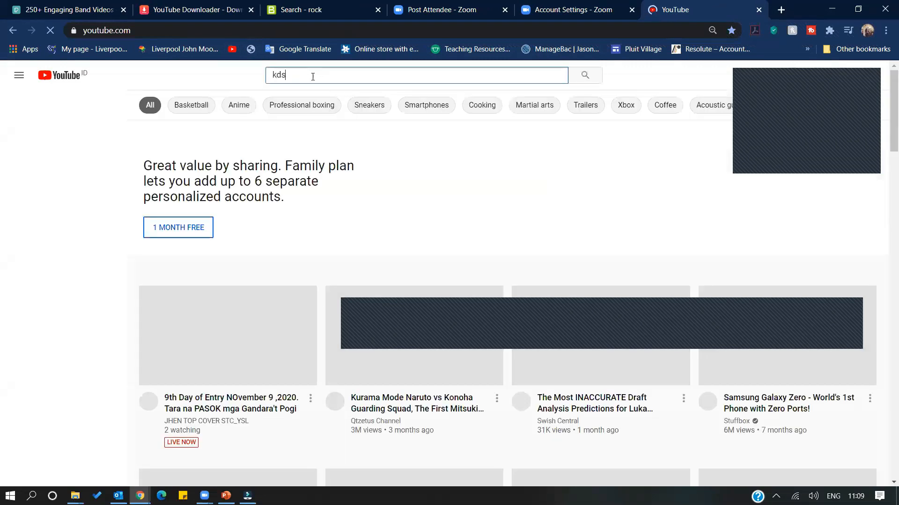
key(BackSpace)
key(BackSpace)
key(BackSpace)
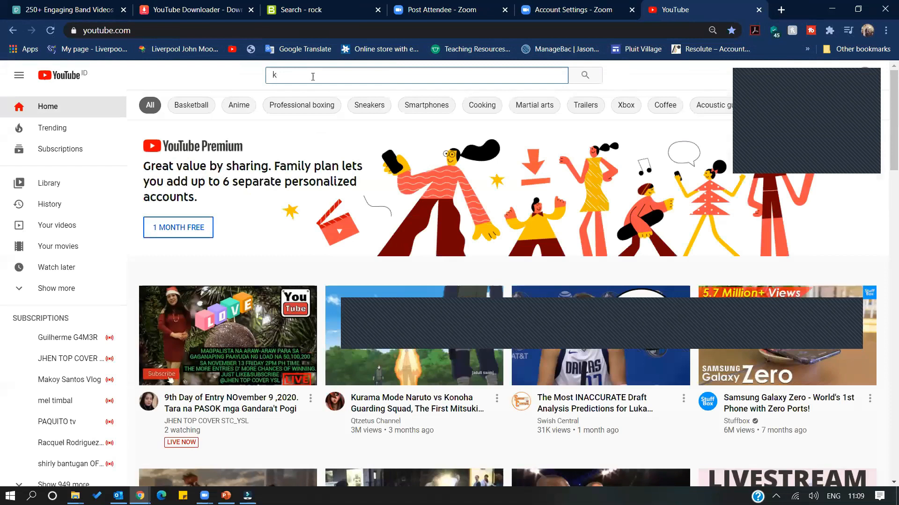
text(ids story)
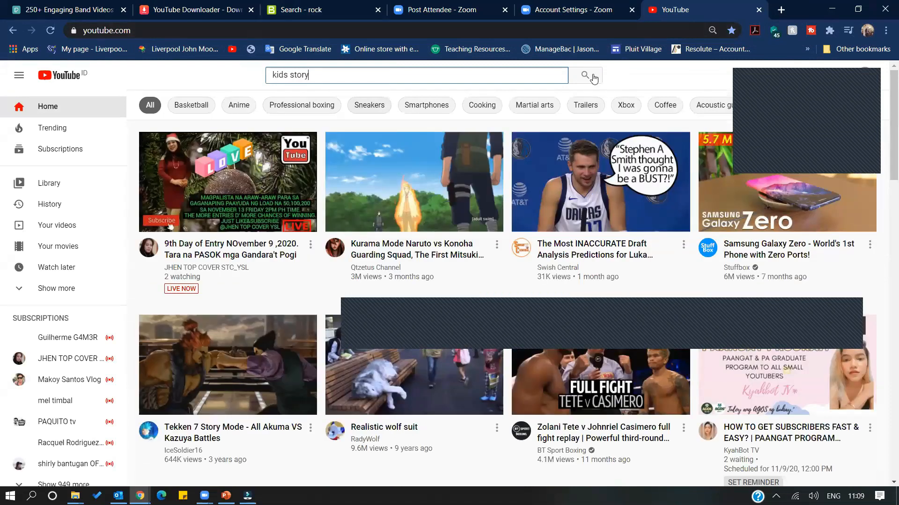
click(586, 76)
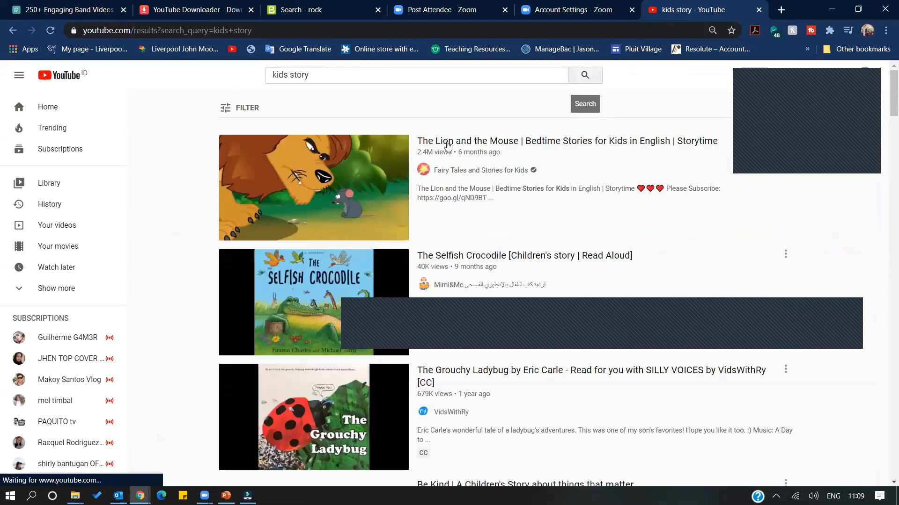
Open the video "The Lion and the Mouse | Bedtime Stories for Kids in English" and copy its web address
click(456, 141)
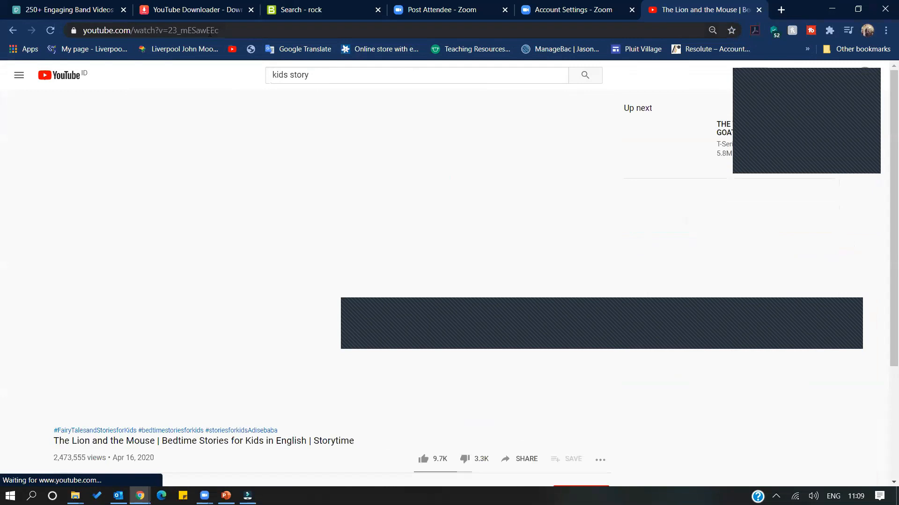
click(210, 31)
right_click(210, 30)
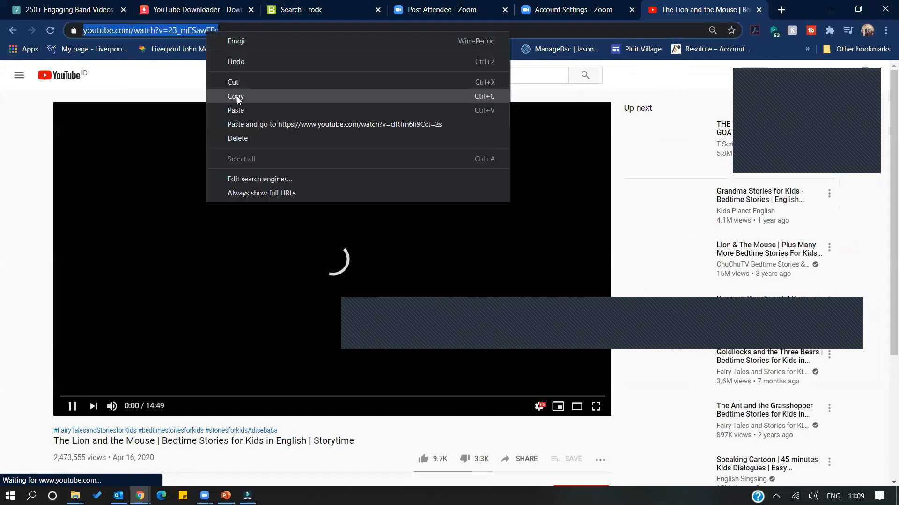
click(236, 97)
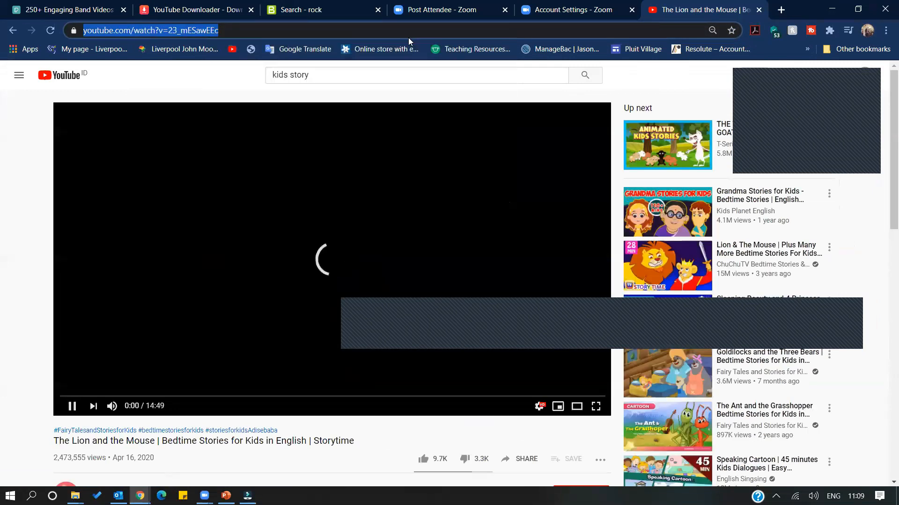
Paste the copied YouTube link into the y2mate downloader and fetch its download options
click(201, 10)
click(339, 189)
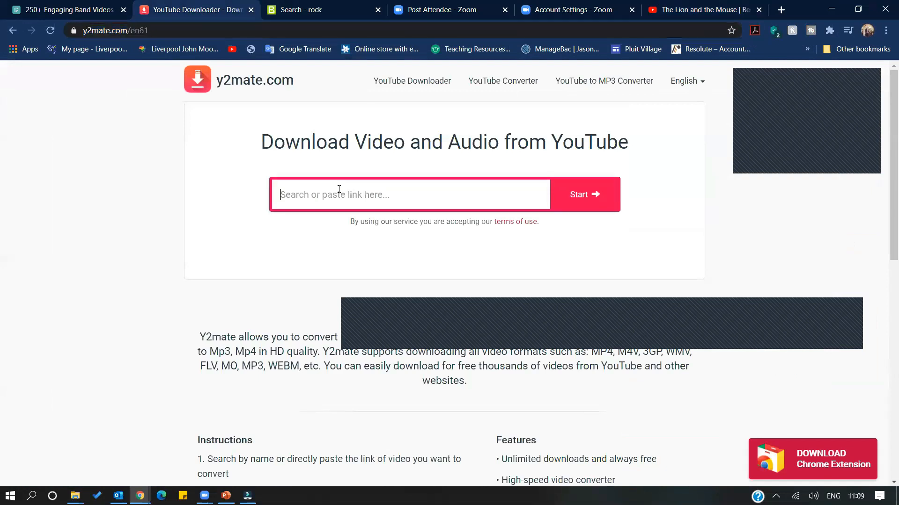
key(ctrl+v)
click(583, 195)
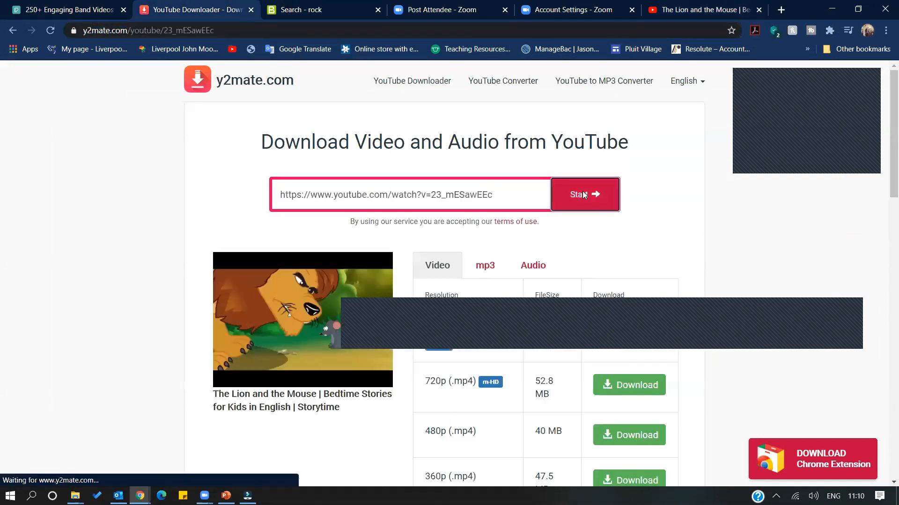
click(580, 197)
Pause the playing YouTube video and request the 720p MP4 download of it on y2mate
click(692, 9)
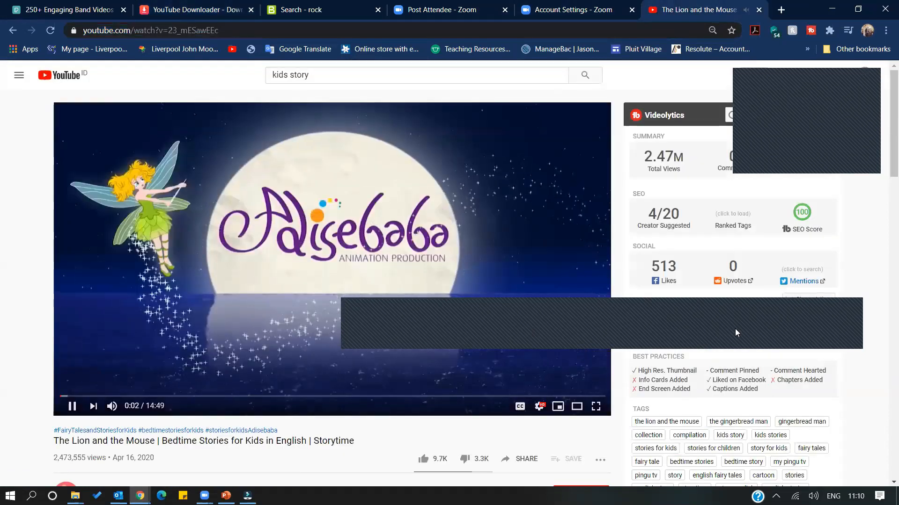
click(384, 187)
click(201, 9)
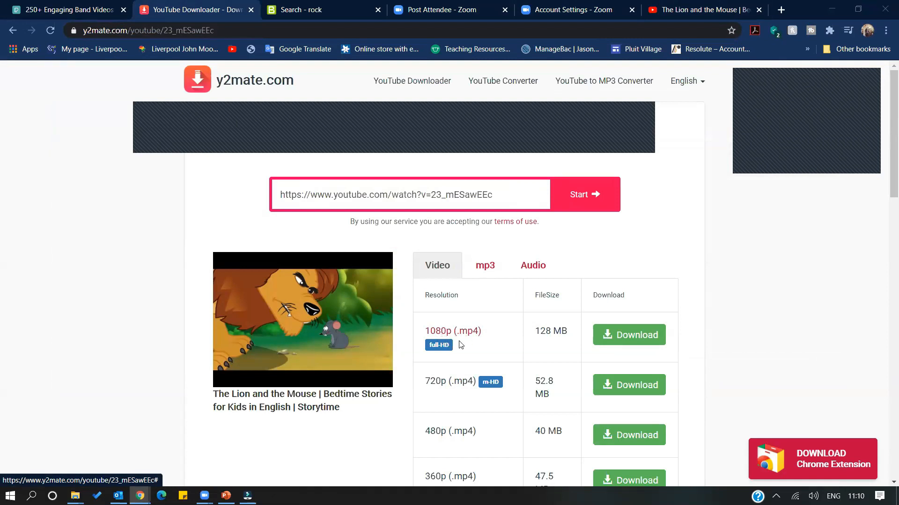
click(631, 390)
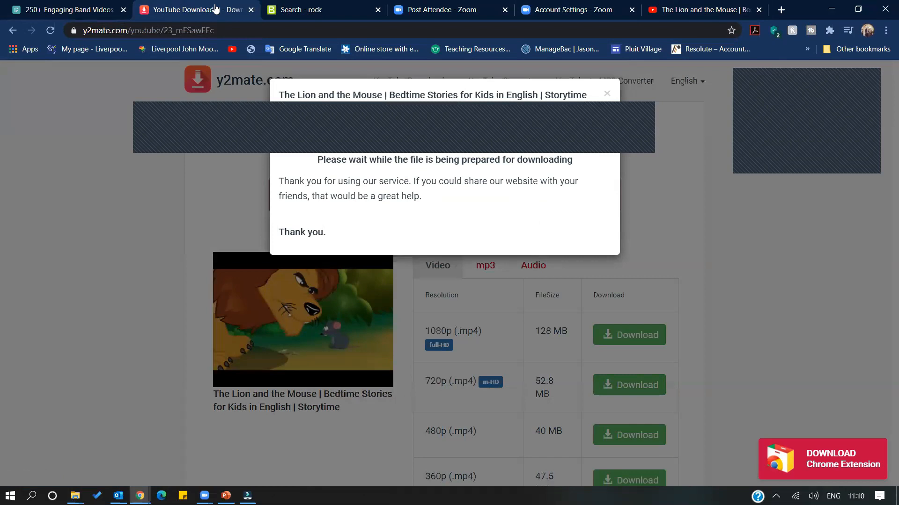
Look over the Pexels band video results and the Bensound rock music results as stock media sources
click(105, 11)
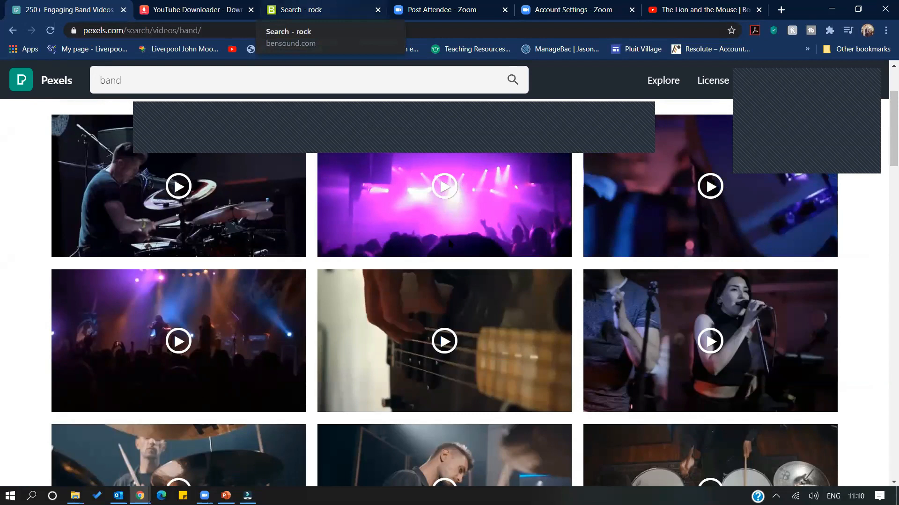
key(ctrl+3)
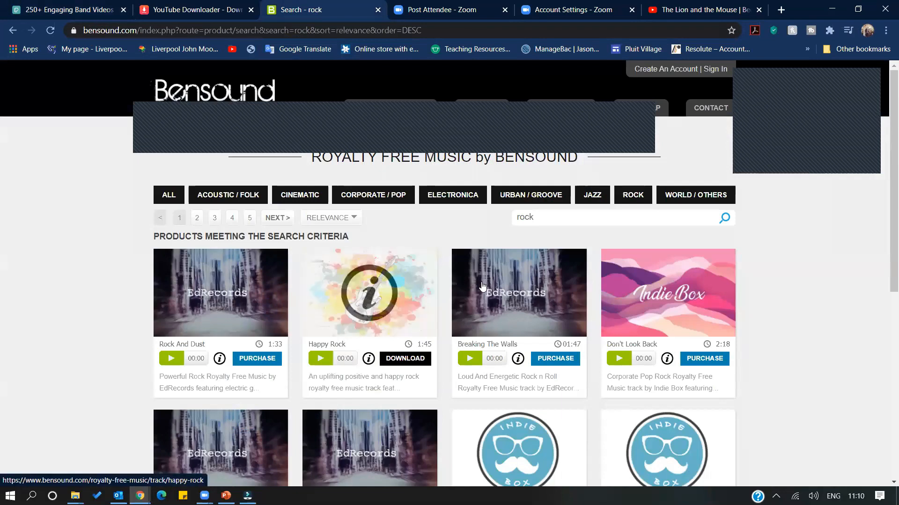
scroll(482, 285, down, 1)
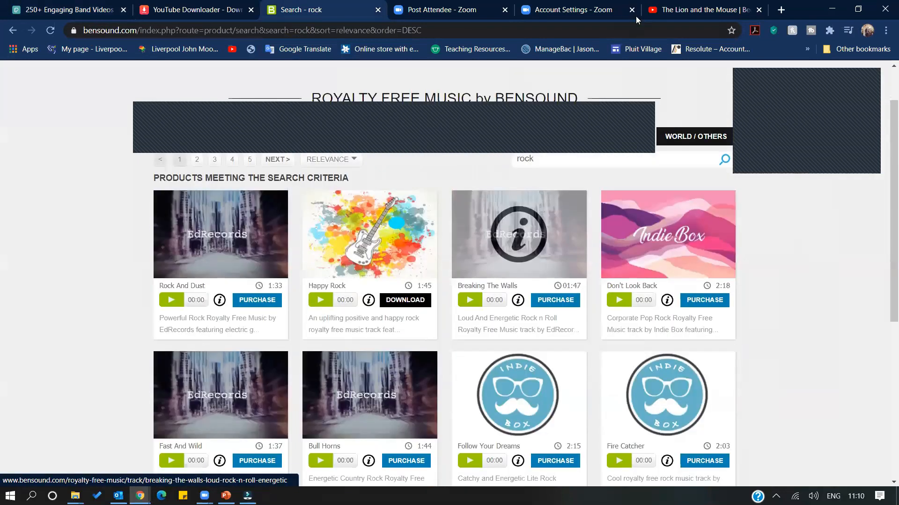
scroll(635, 17, up, 1)
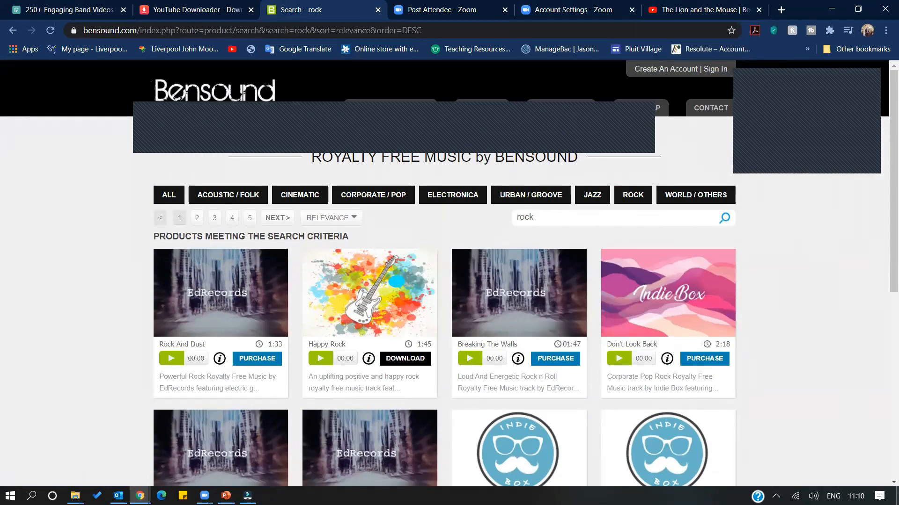
Switch back to Filmora, preview the project briefly and place the Rock music at the start of audio track 2
key(super+d)
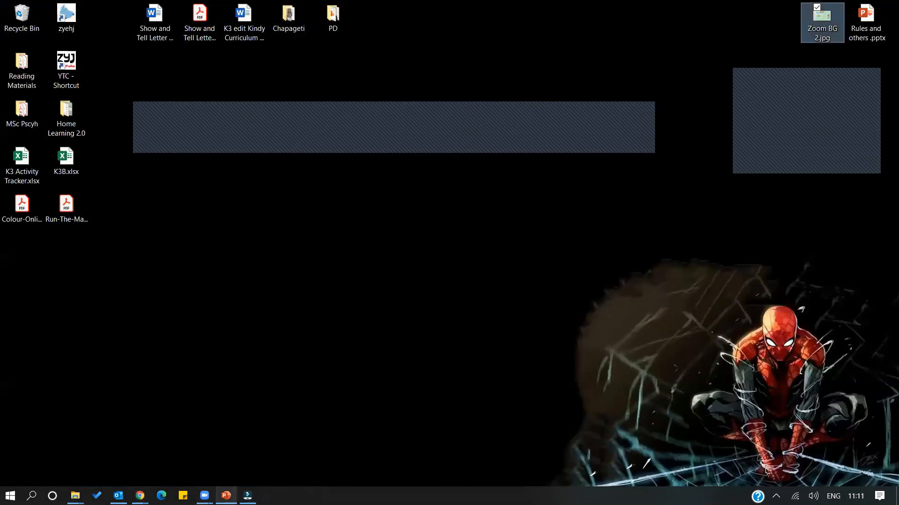
mouse_move(226, 495)
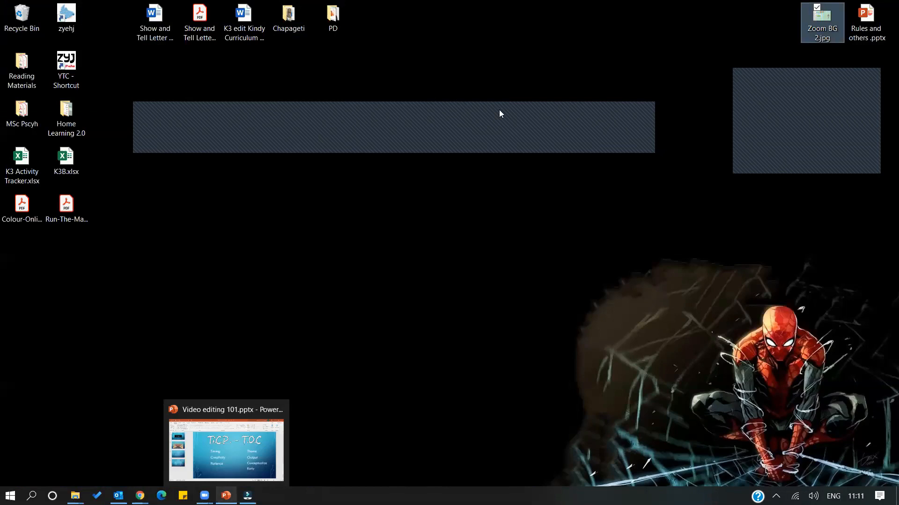
key(alt+Tab)
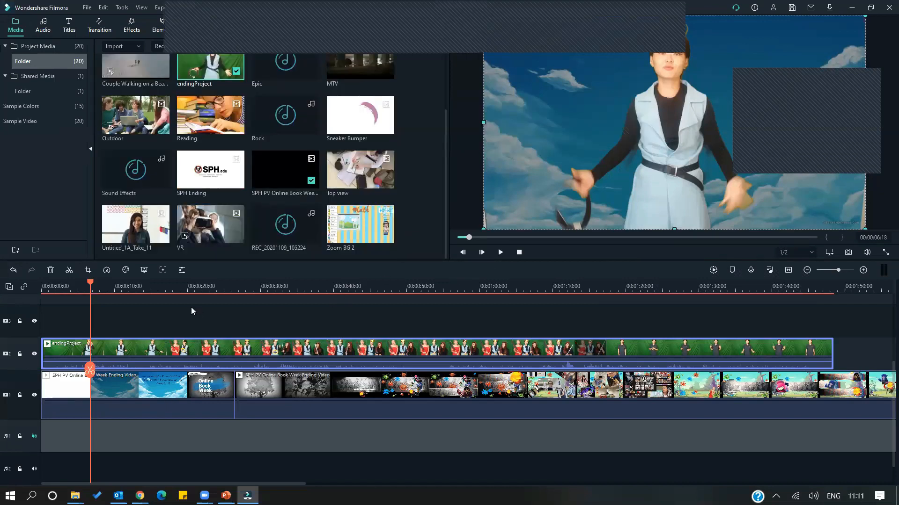
key(space)
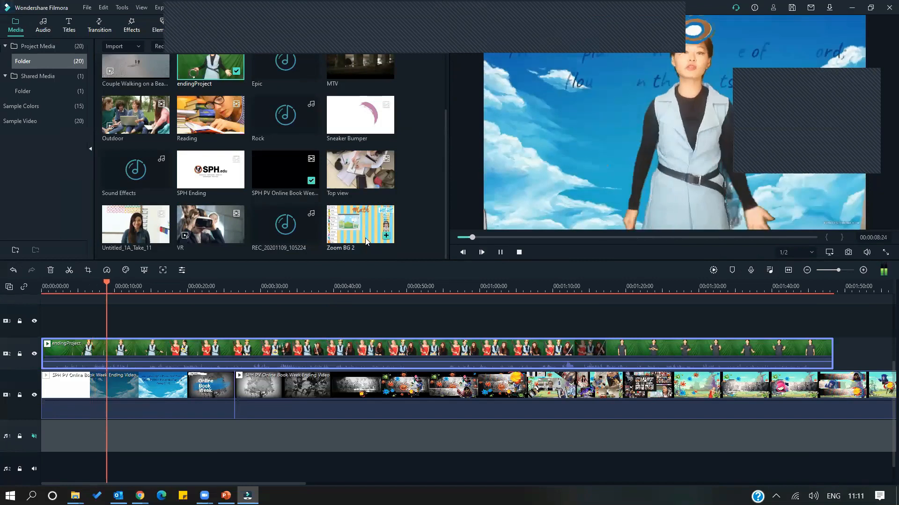
drag(275, 121, 48, 478)
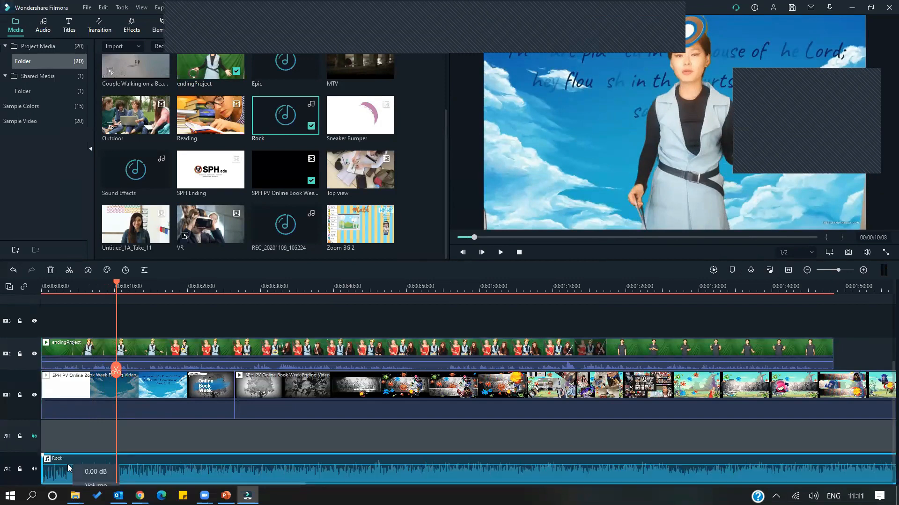
Open the Rock clip's audio settings, lower its volume to -50.64 dB and play the project from the beginning
double_click(67, 464)
drag(29, 118, 28, 180)
click(56, 288)
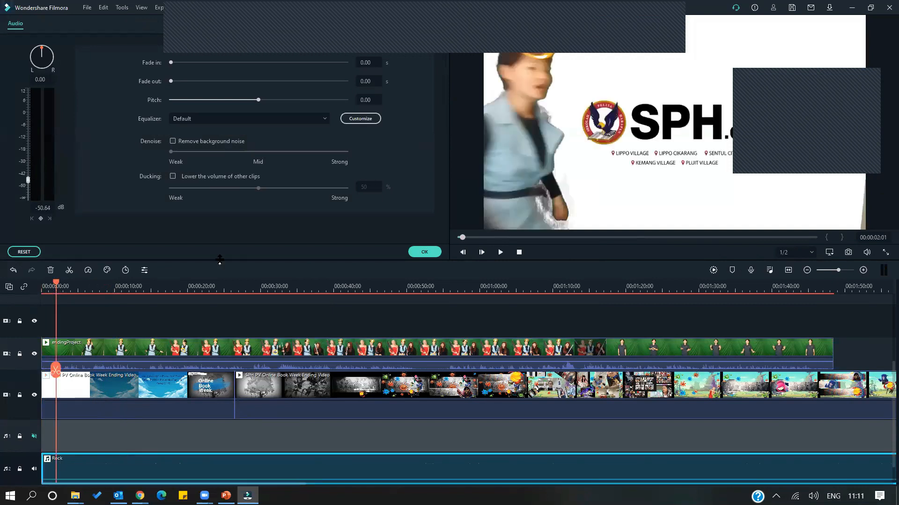
drag(53, 281, 25, 295)
key(space)
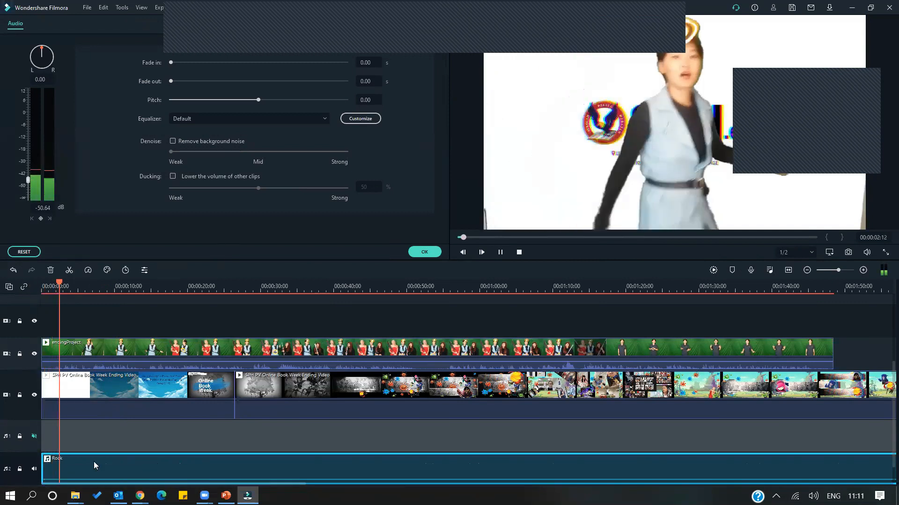
Pause playback, raise the Rock clip's volume to -23.57 dB and resume the preview
scroll(94, 450, down, 1)
key(space)
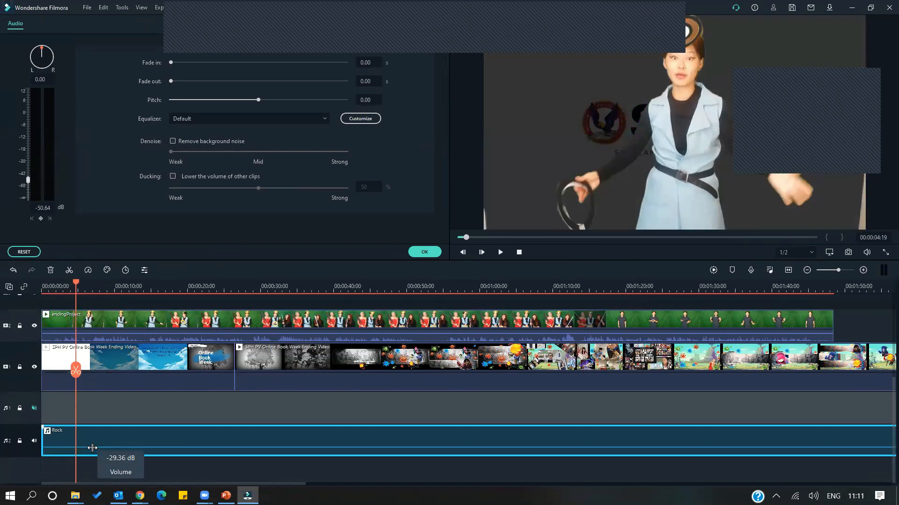
key(space)
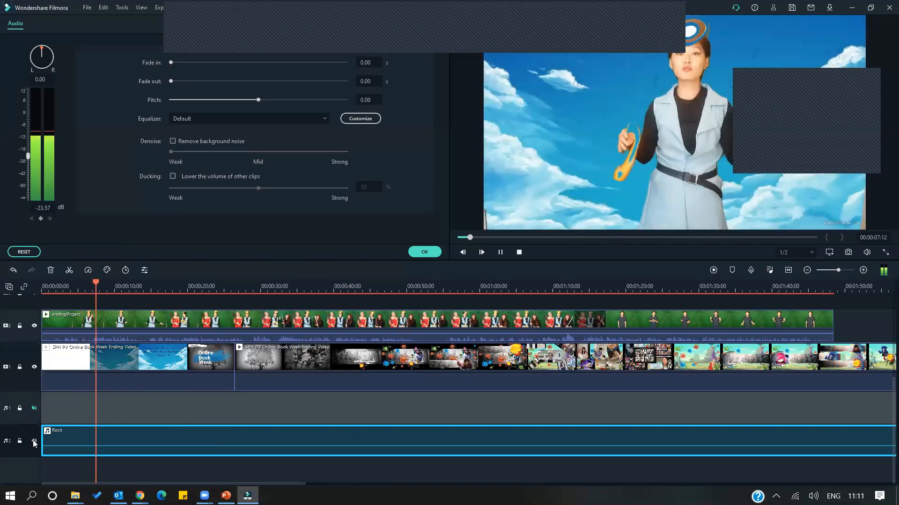
Mute audio track 2 during playback to compare the sound without music, then unmute it
click(34, 441)
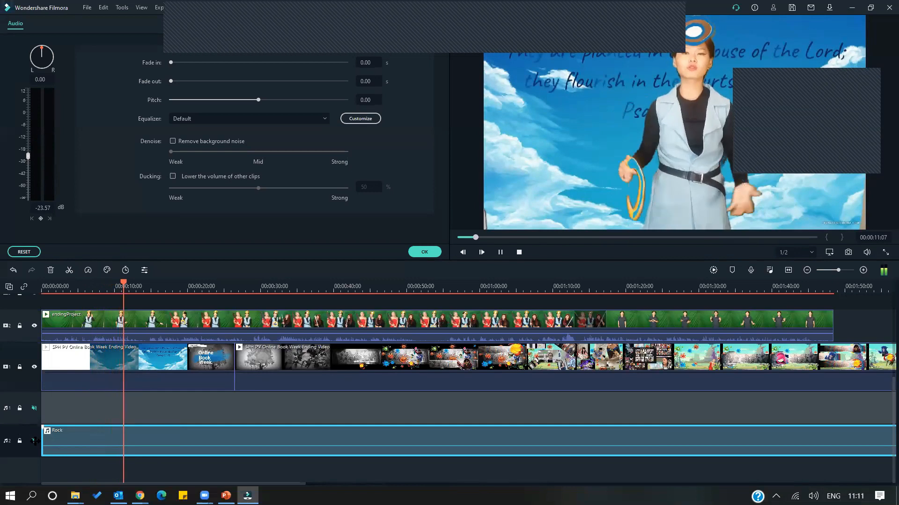
click(34, 441)
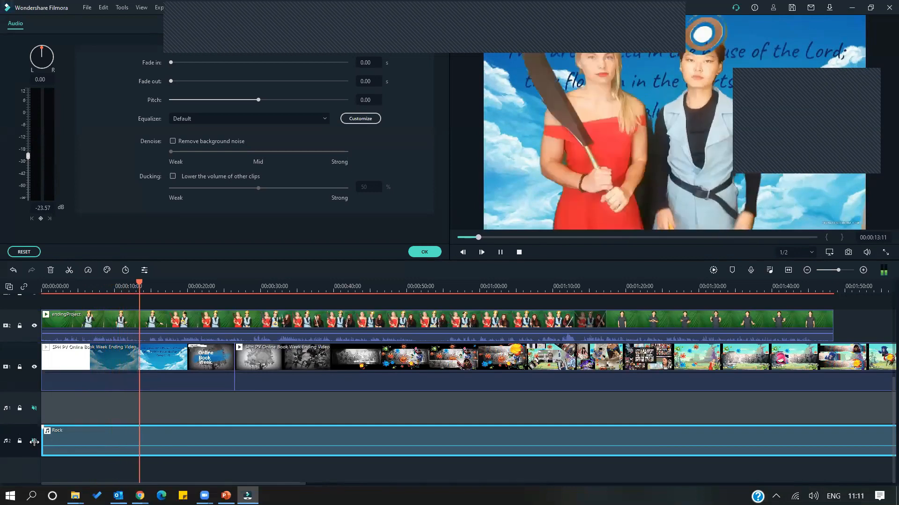
key(space)
key(space)
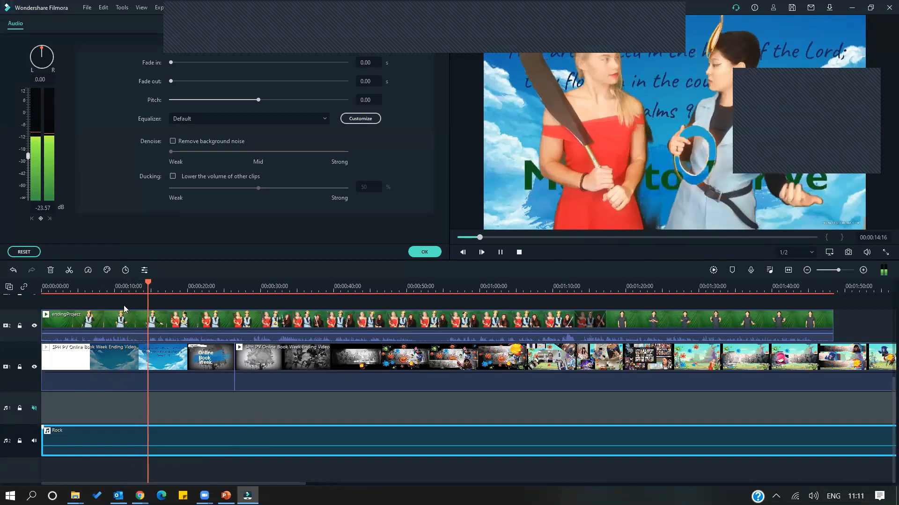
Fine-tune the Rock clip's volume to -31.92 dB while listening to the preview, then pause playback
drag(26, 157, 26, 168)
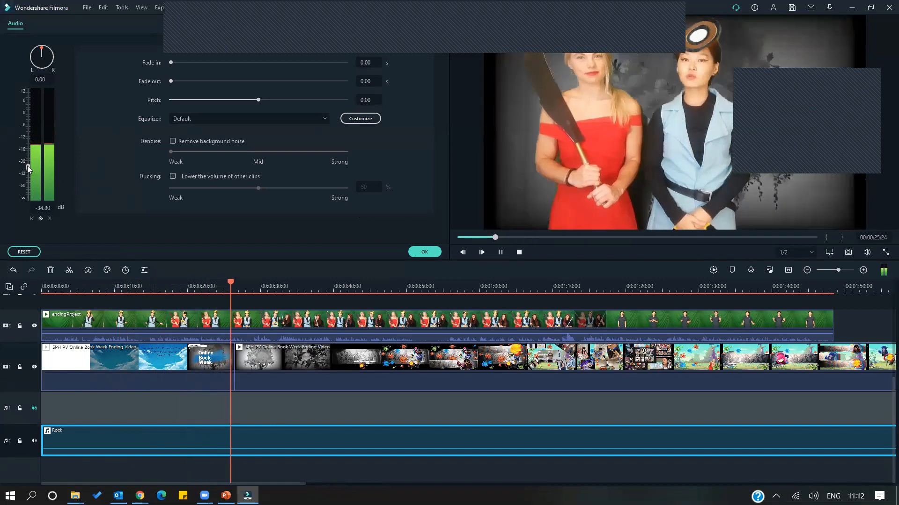
drag(25, 163, 25, 163)
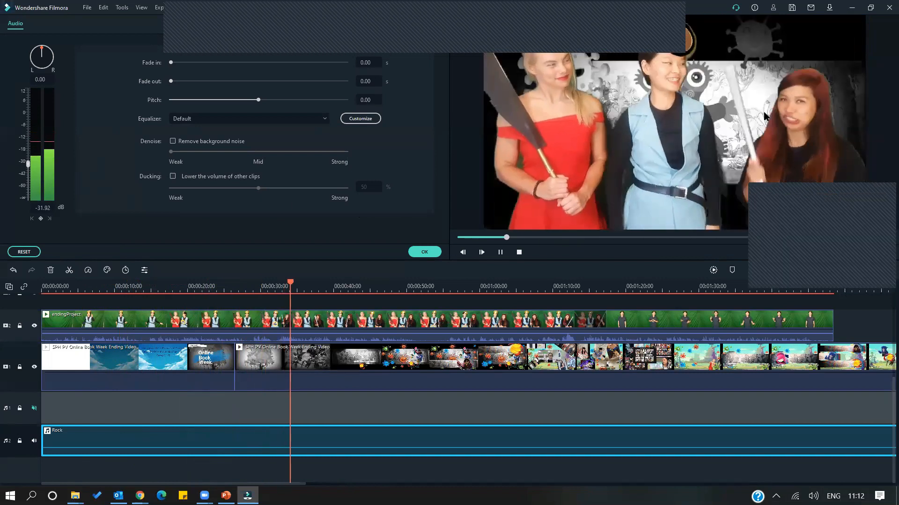
key(space)
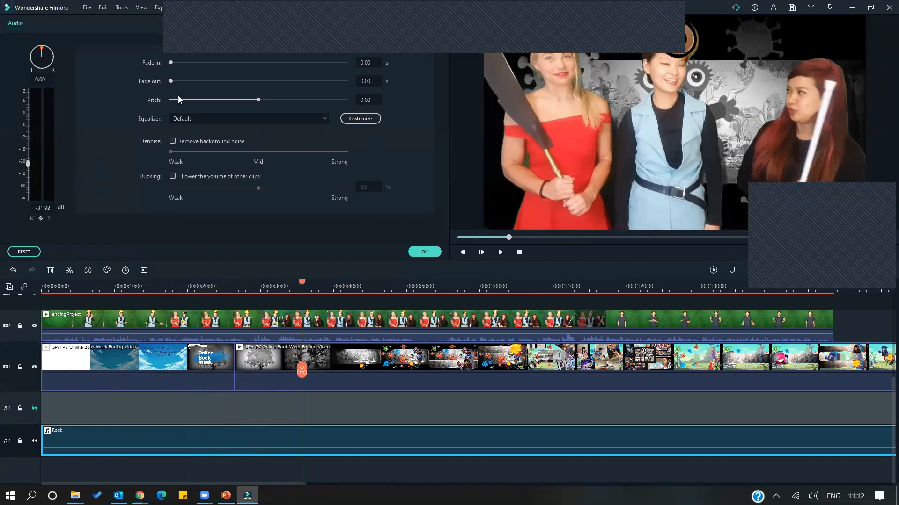